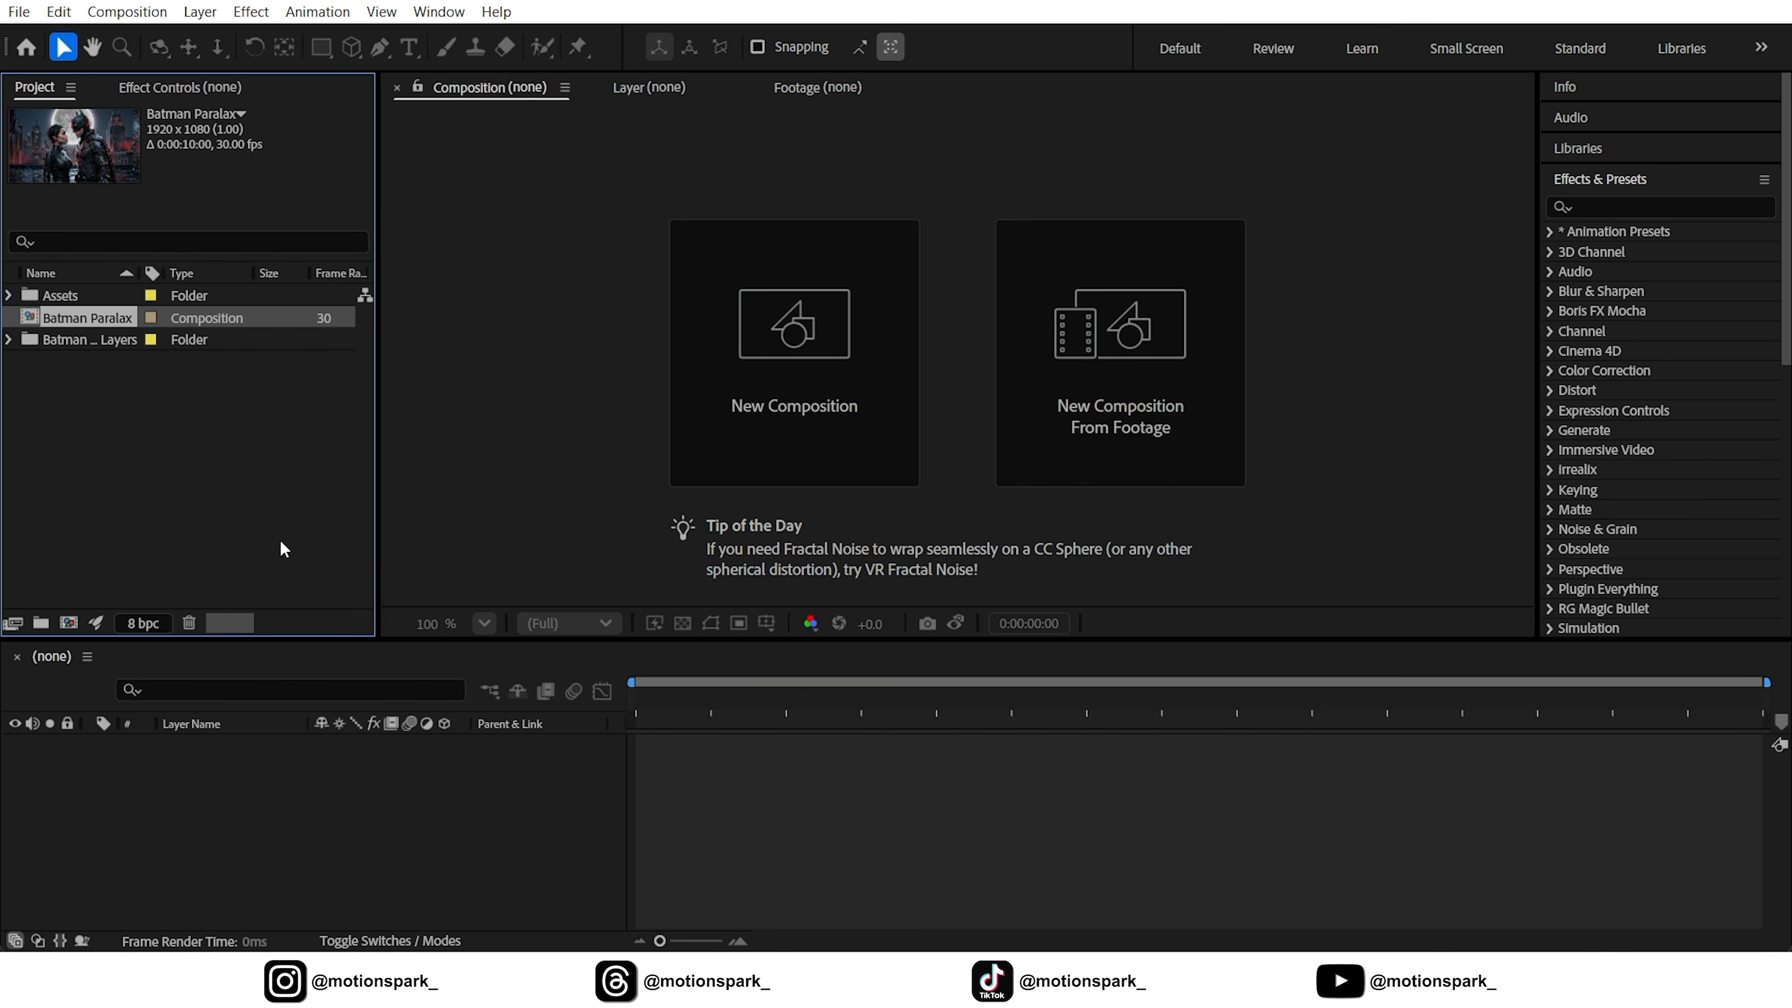
- Open the Artboard 1 composition nested inside Batman Paralax and rename it Main Comp in its composition settings
double_click(75, 318)
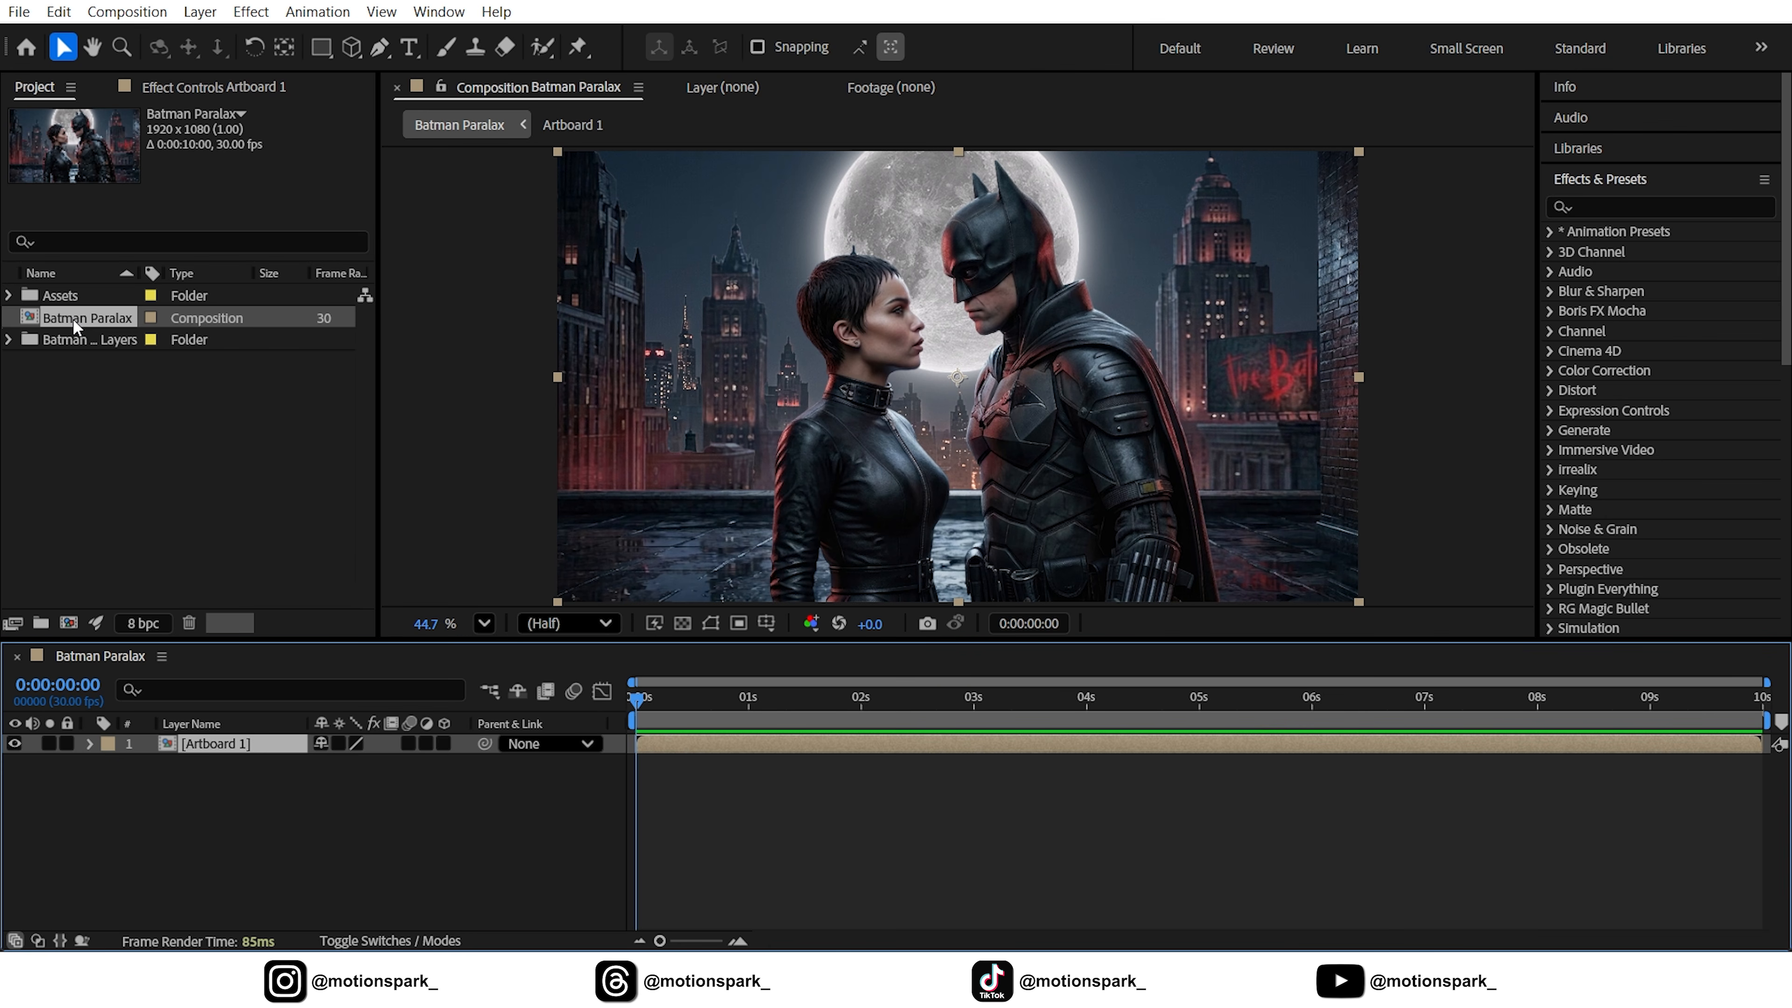
double_click(204, 745)
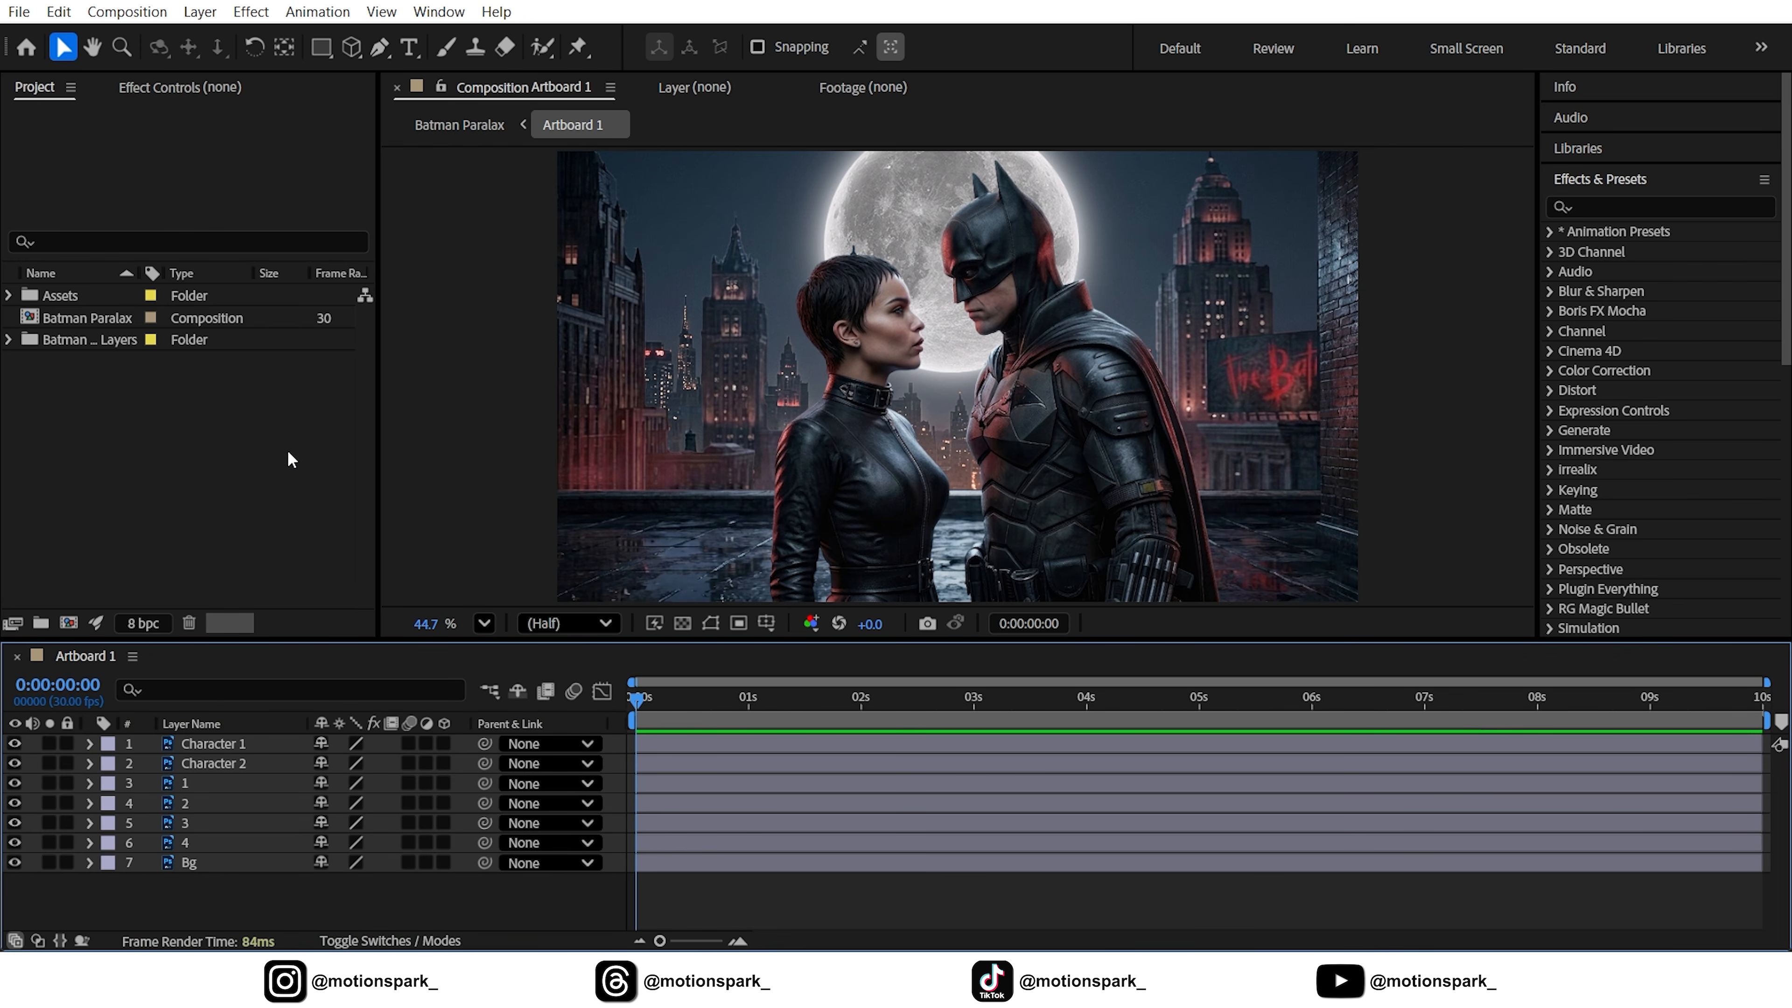
left_click(120, 11)
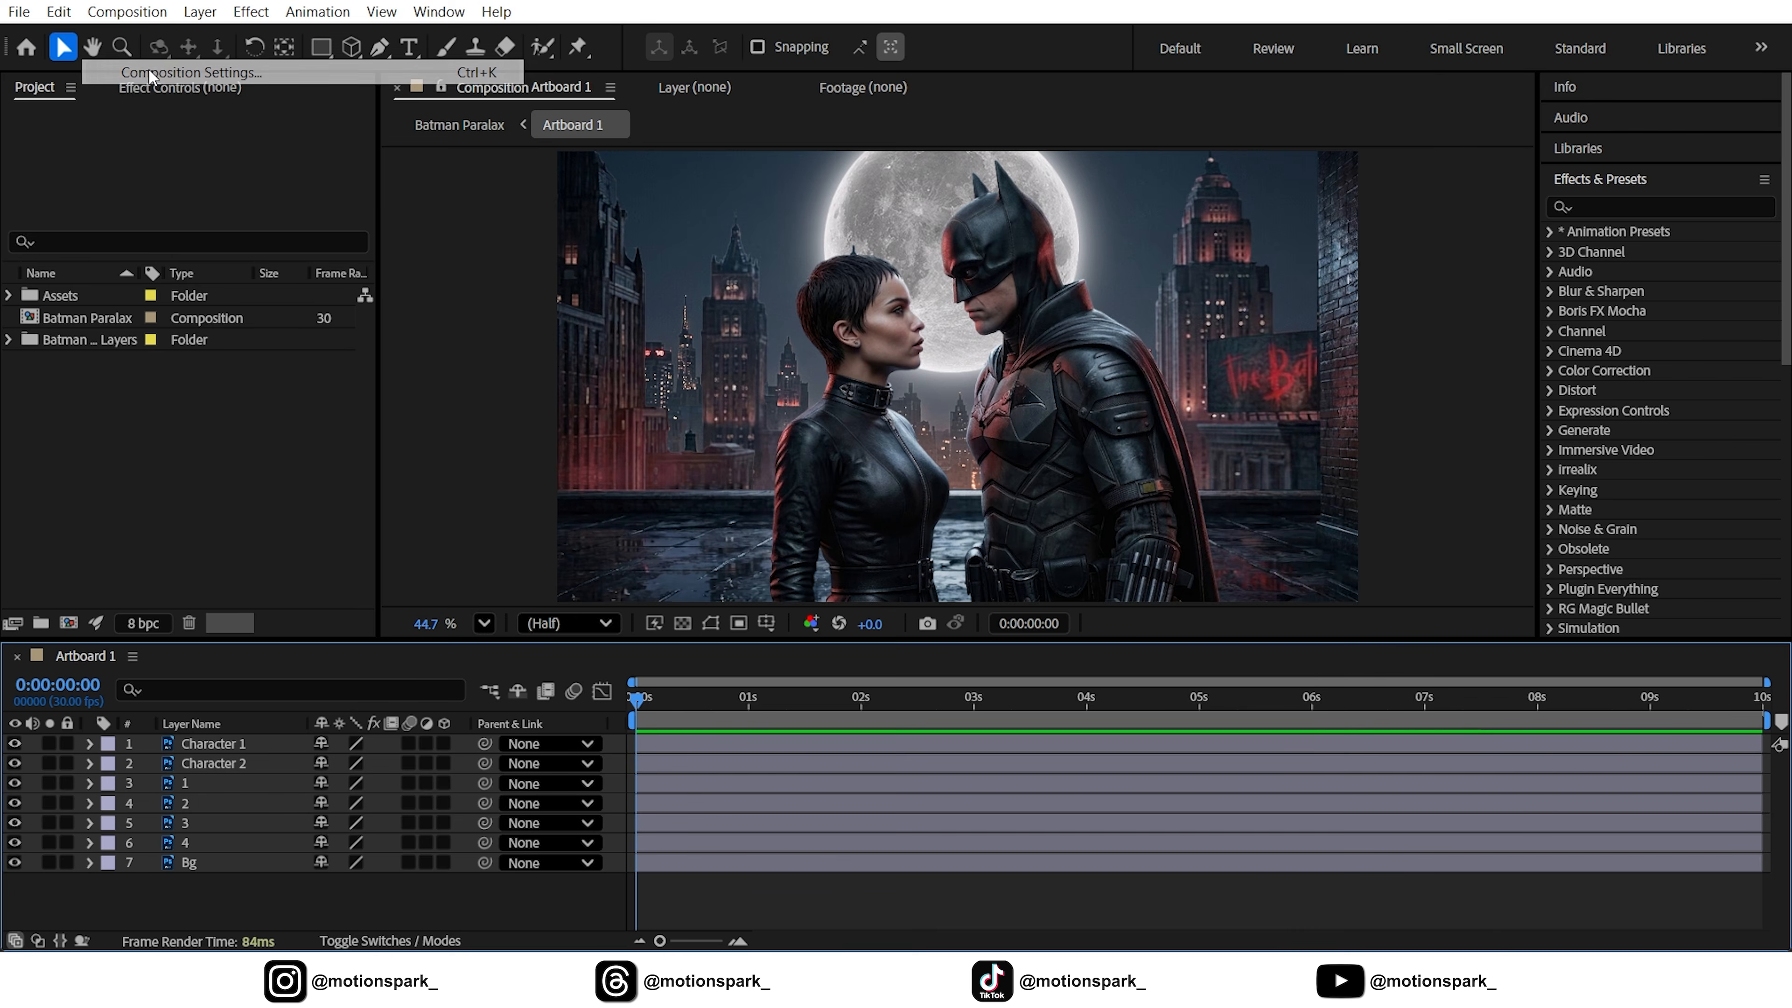
left_click(191, 71)
left_click_drag(988, 76, 835, 85)
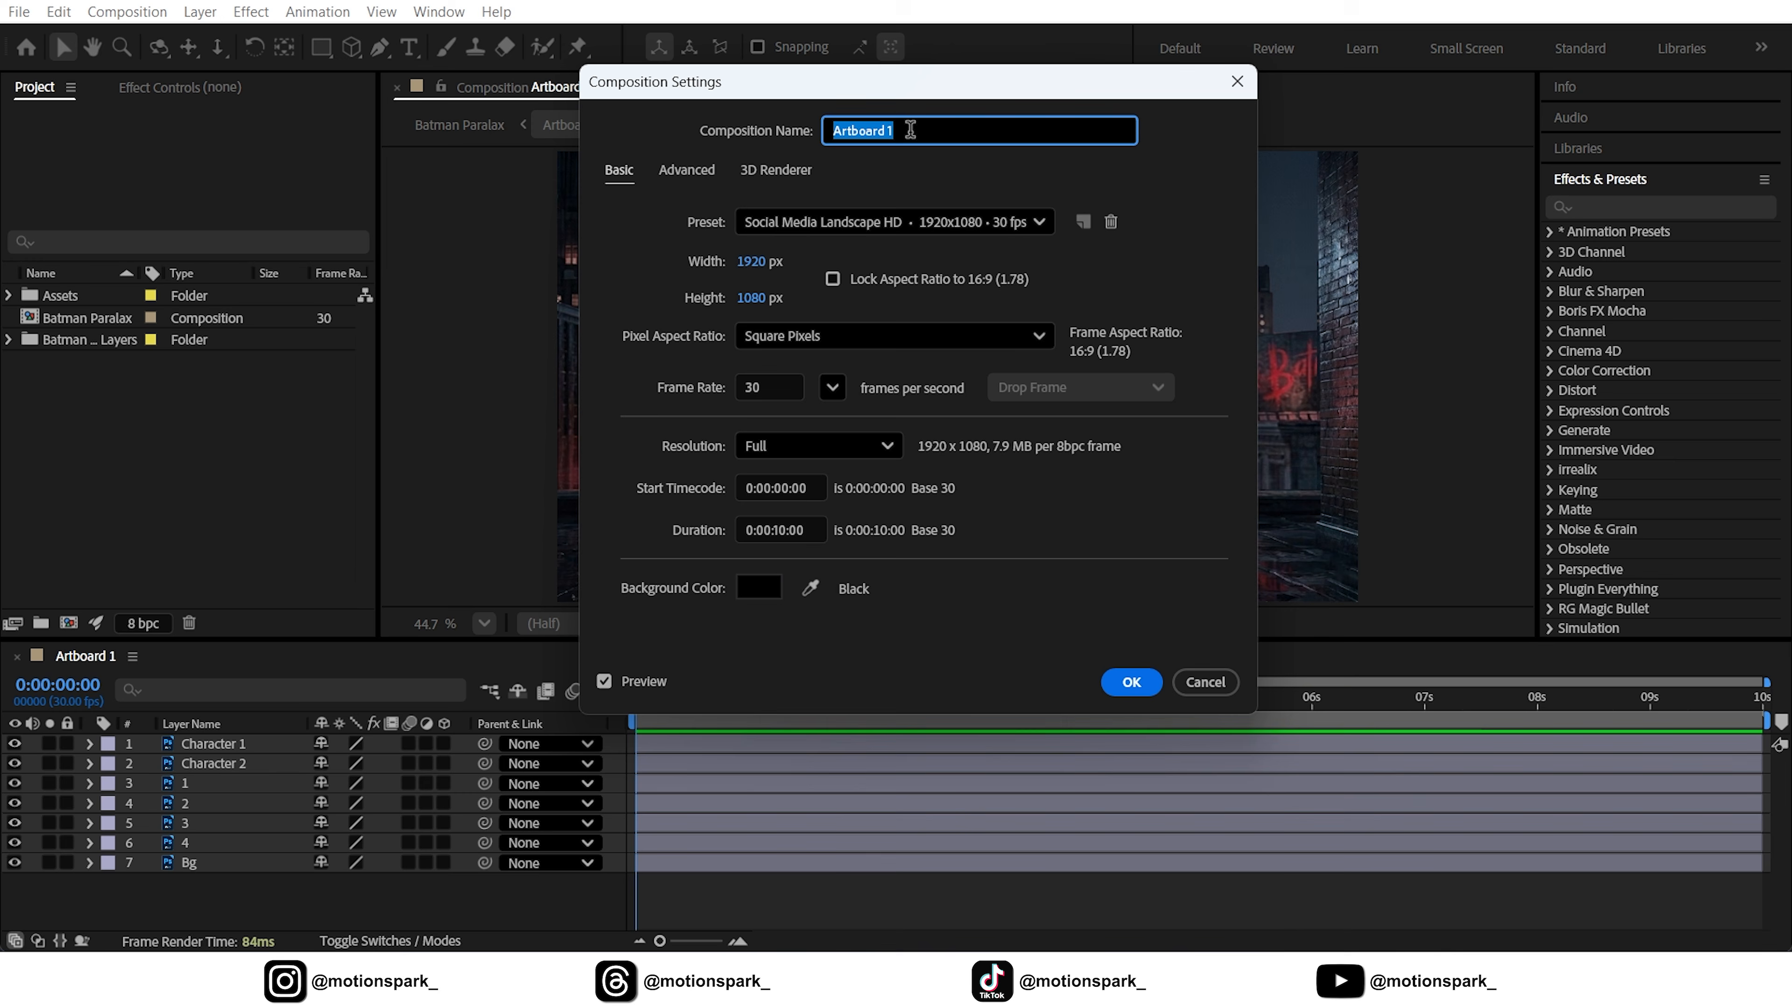
type("Main Comp")
left_click(875, 168)
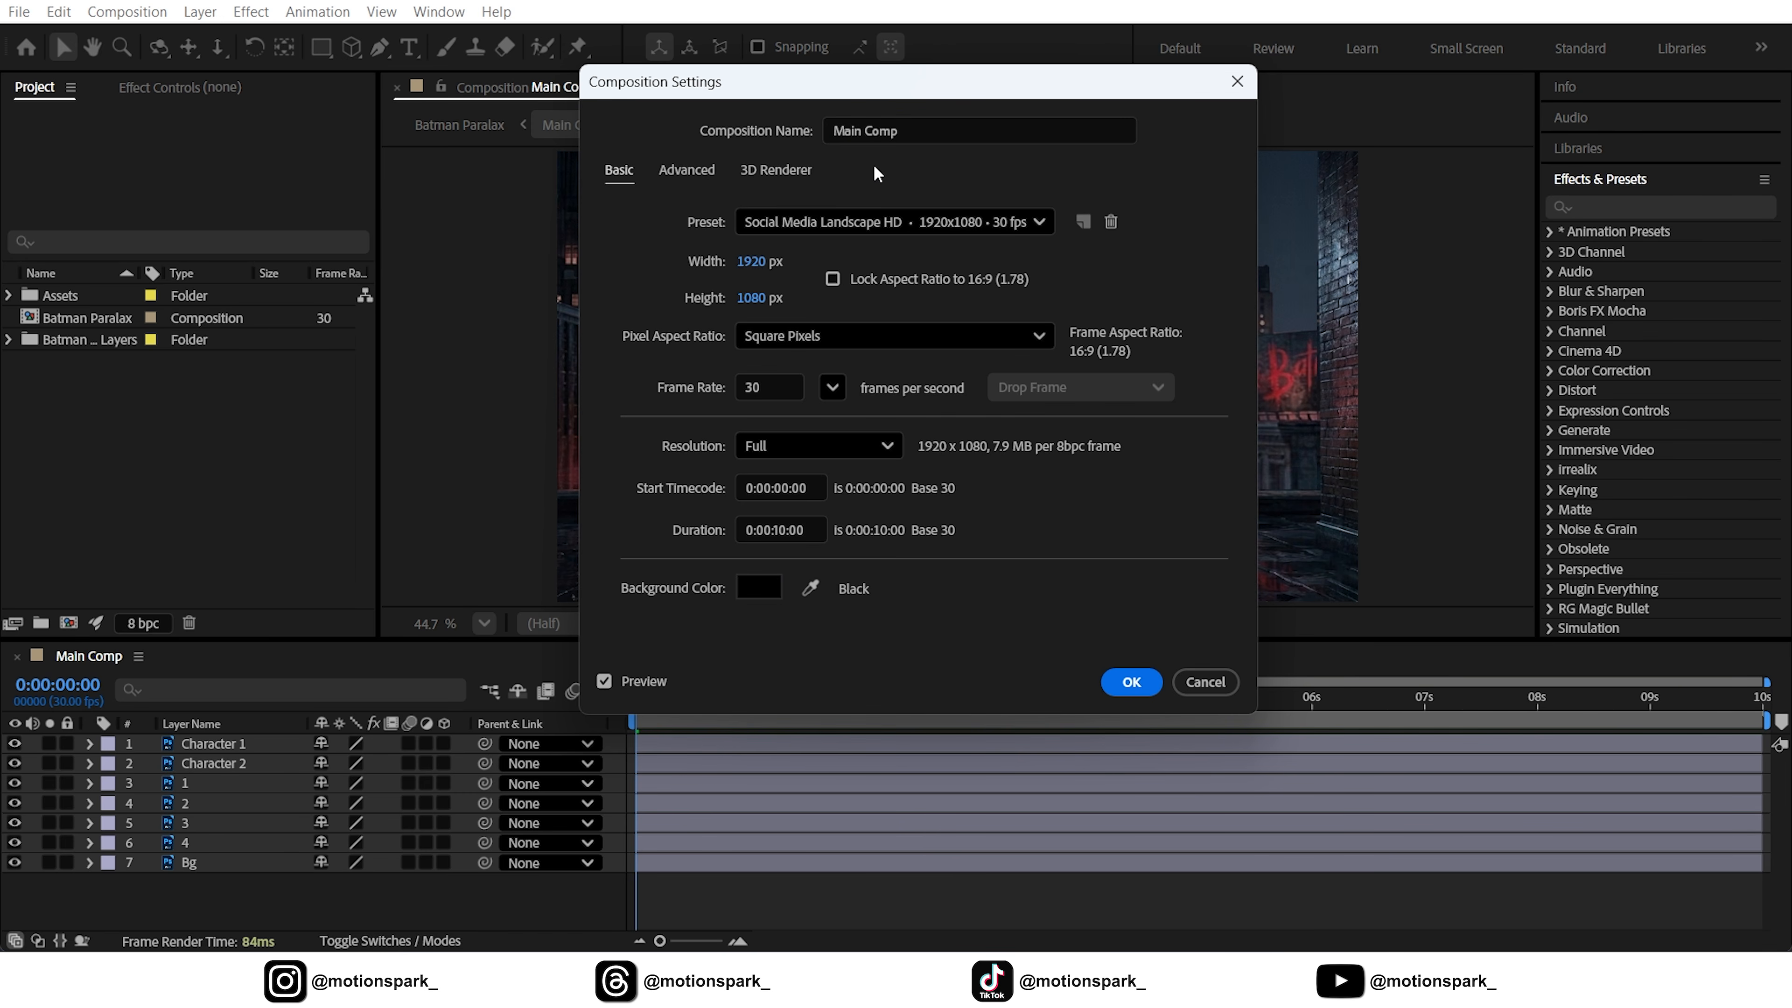
- Choose Classic 3D as the composition's 3D renderer and apply the composition settings
left_click(775, 172)
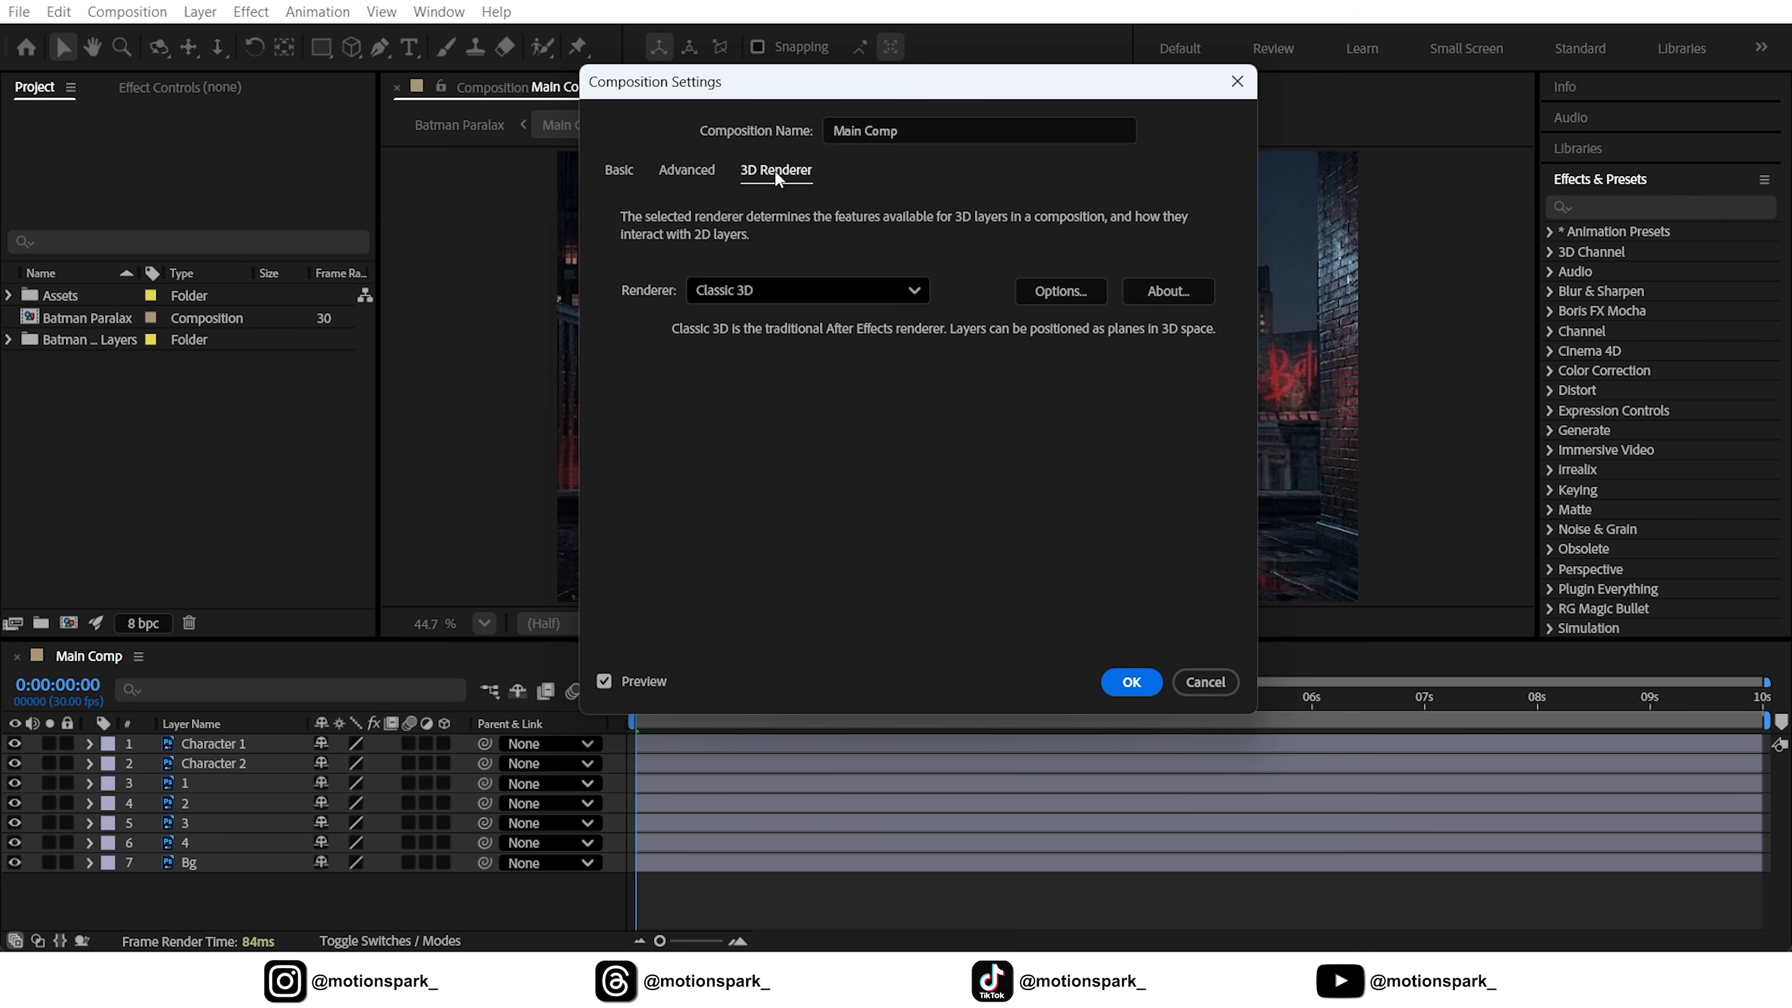
left_click(771, 293)
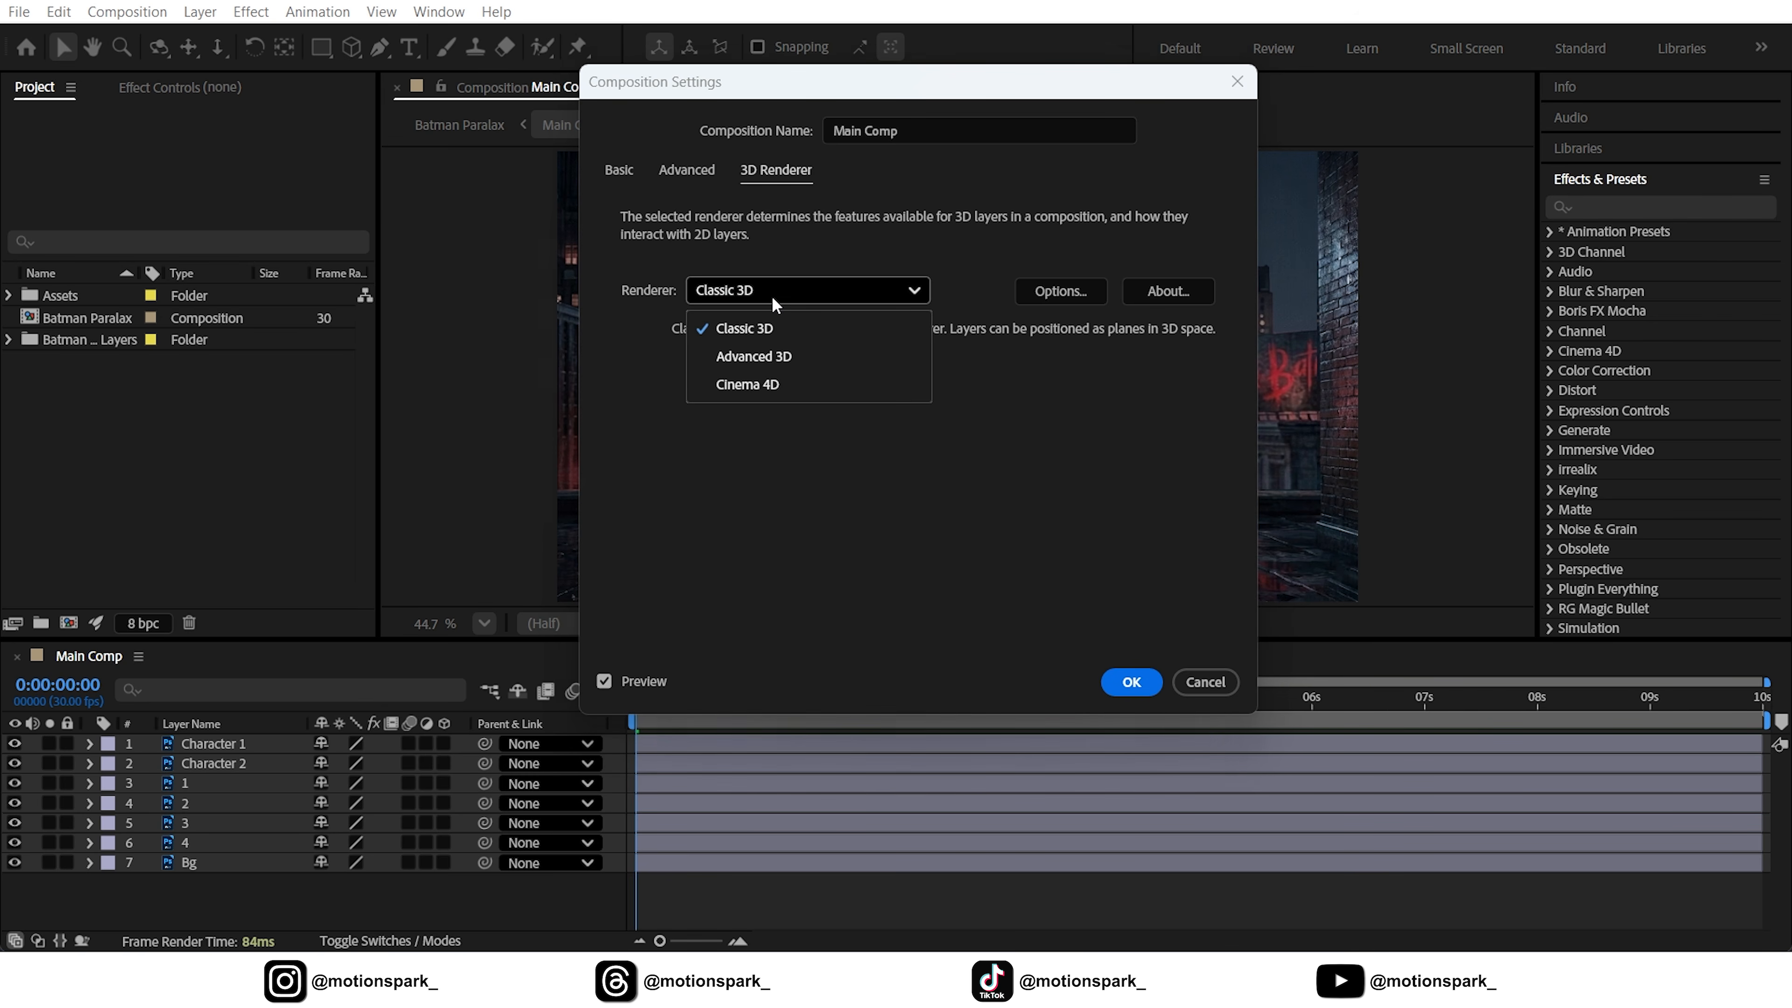
left_click(744, 336)
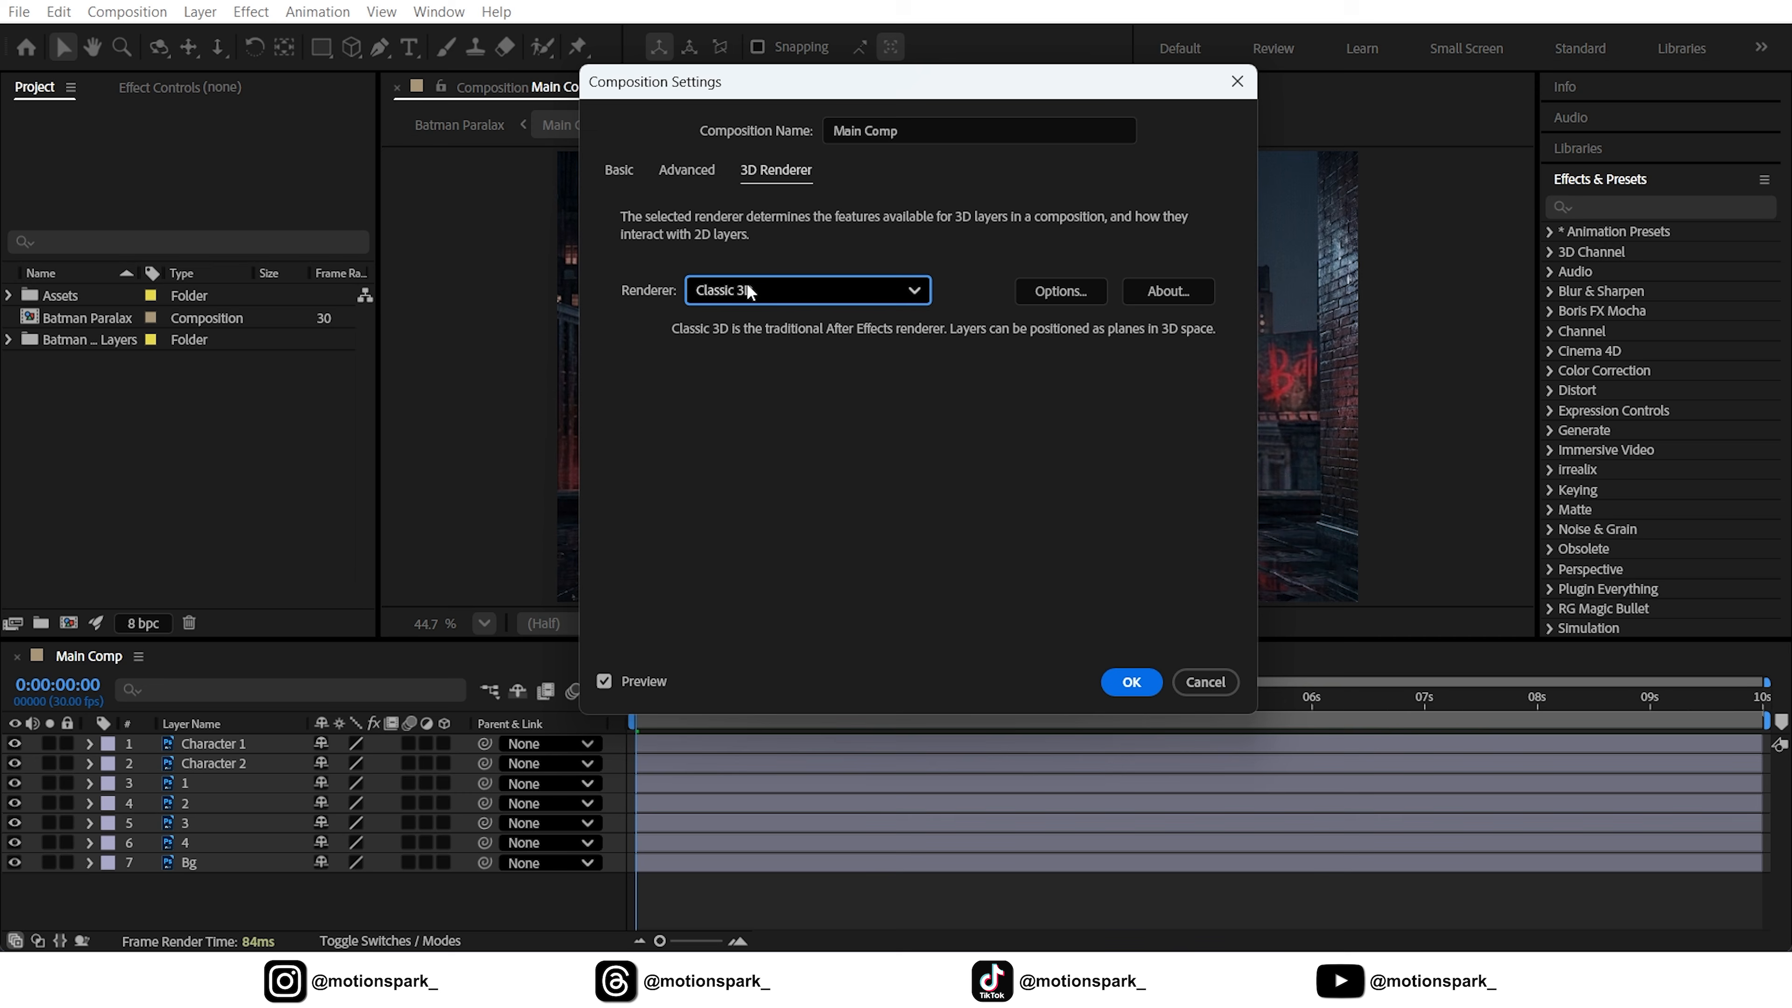
left_click(1123, 674)
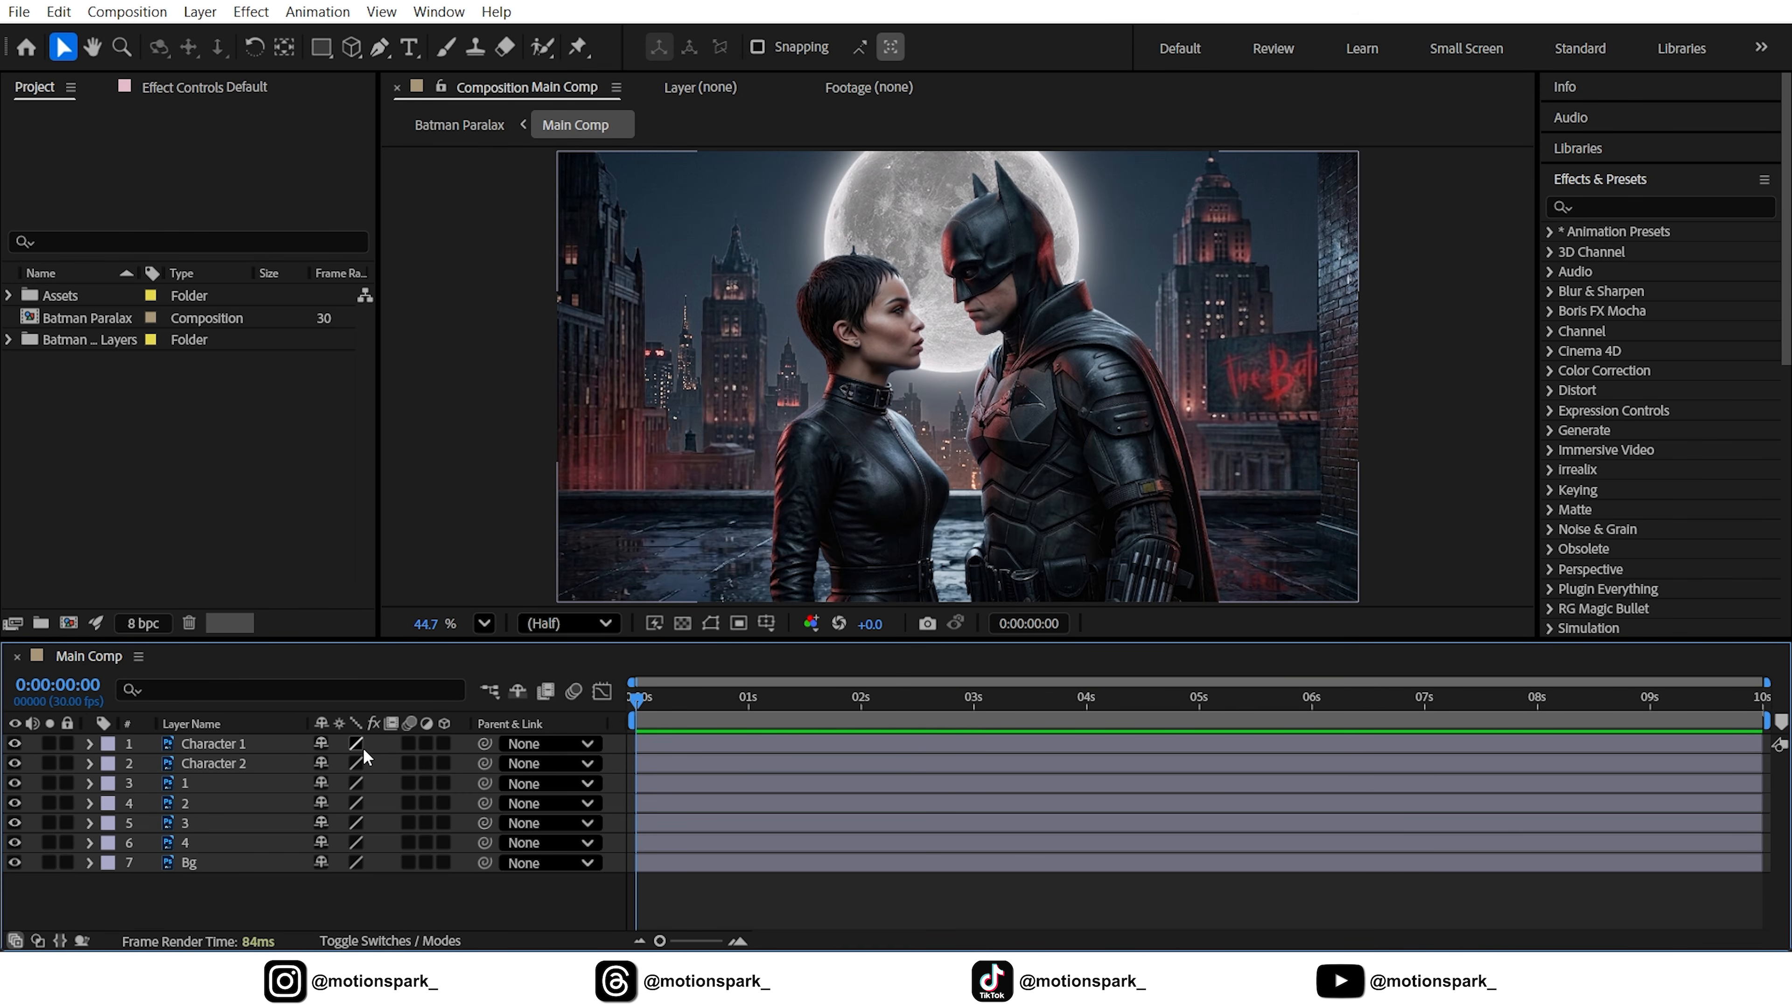
- Turn all layers from Character 1 to Bg into 3D layers and reveal their Position properties
left_click_drag(373, 901, 200, 746)
left_click(442, 745)
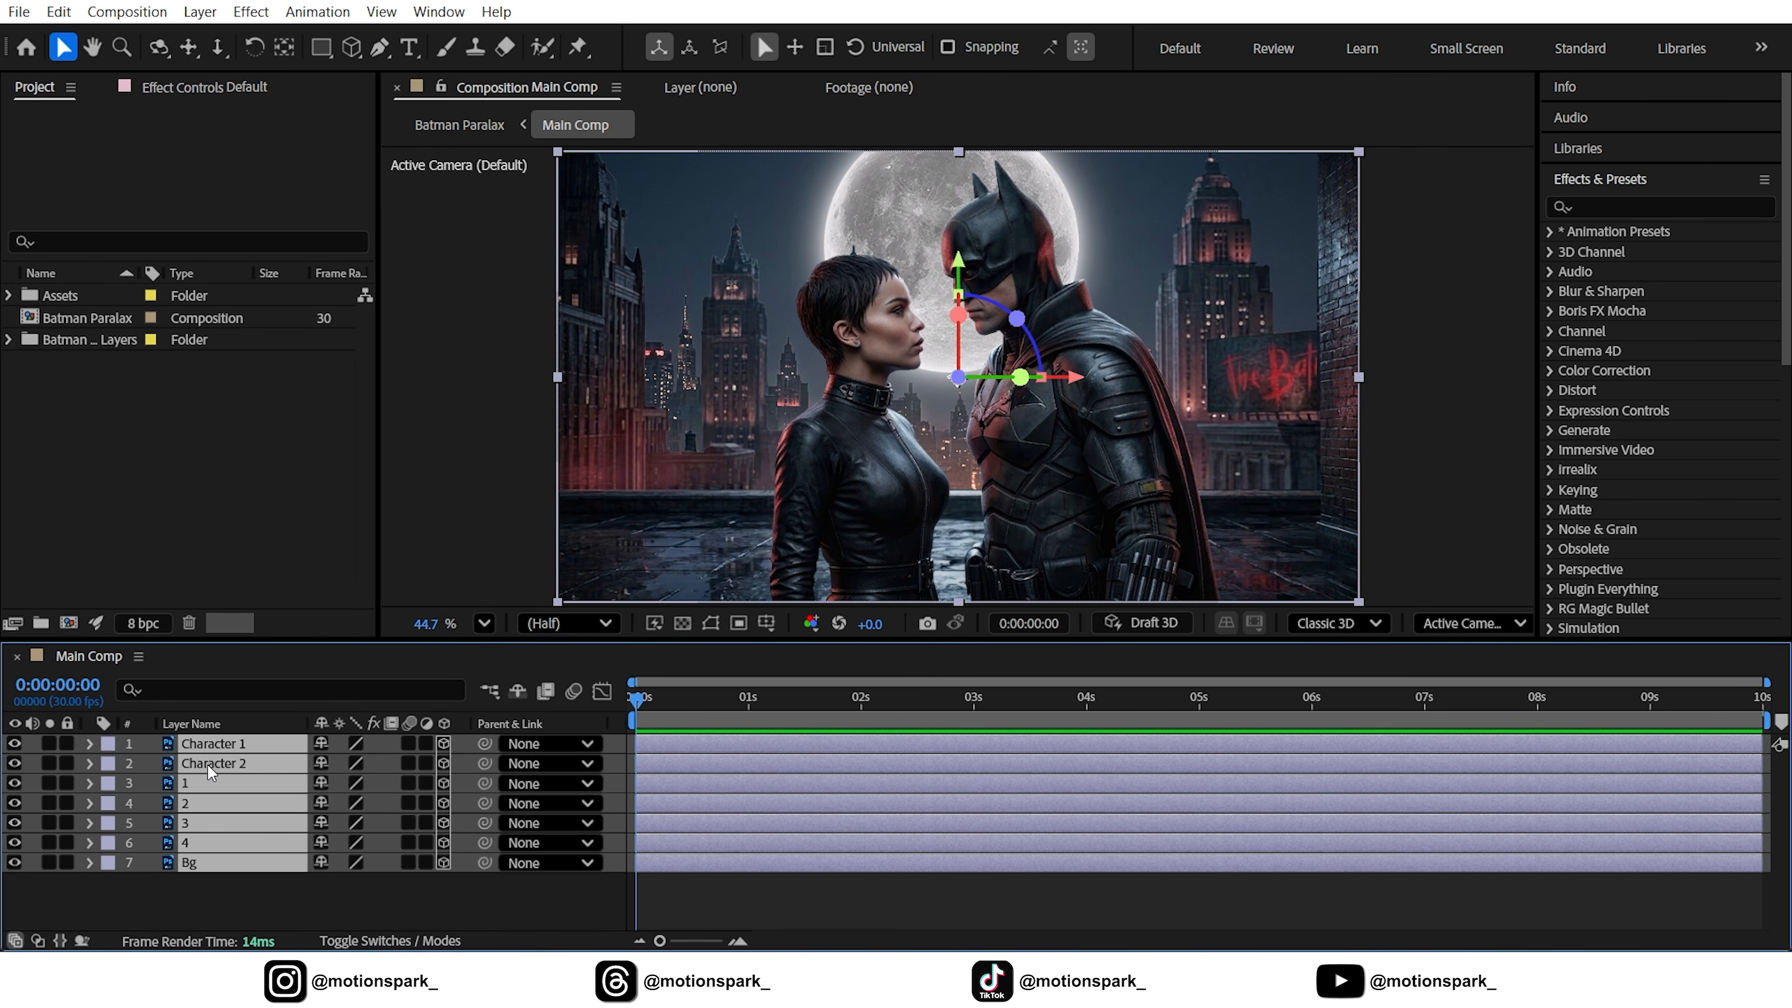
key("p")
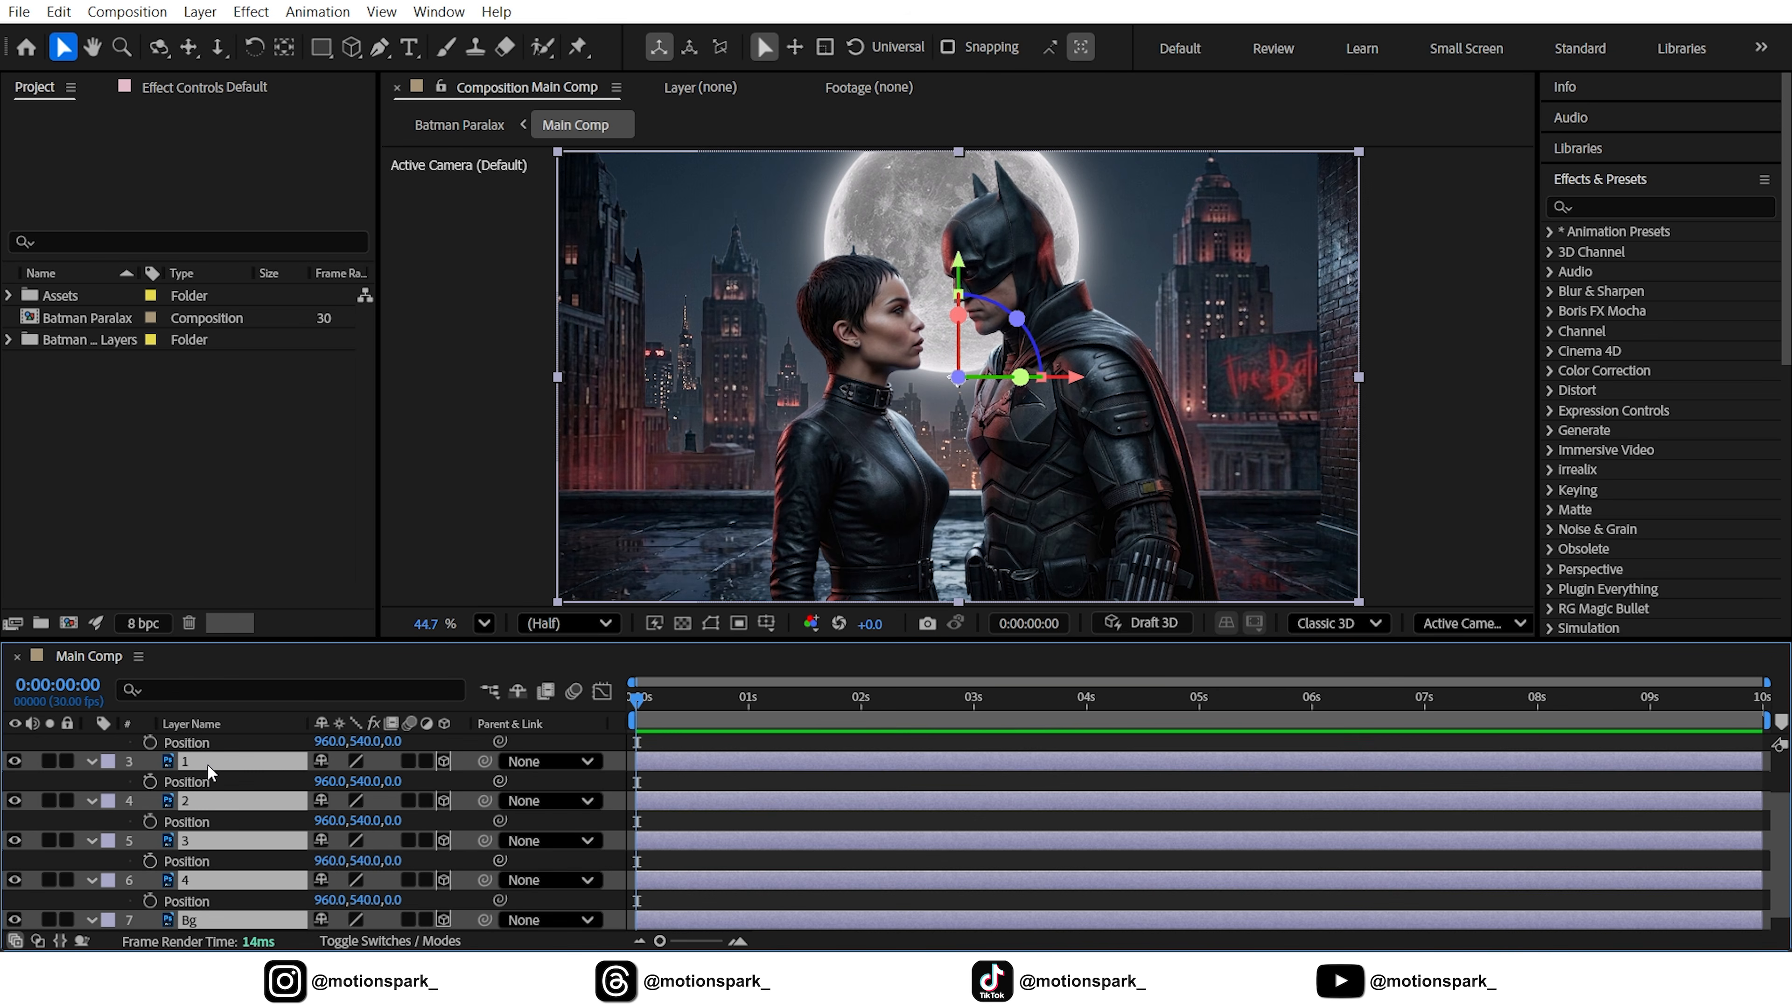
left_click(553, 785)
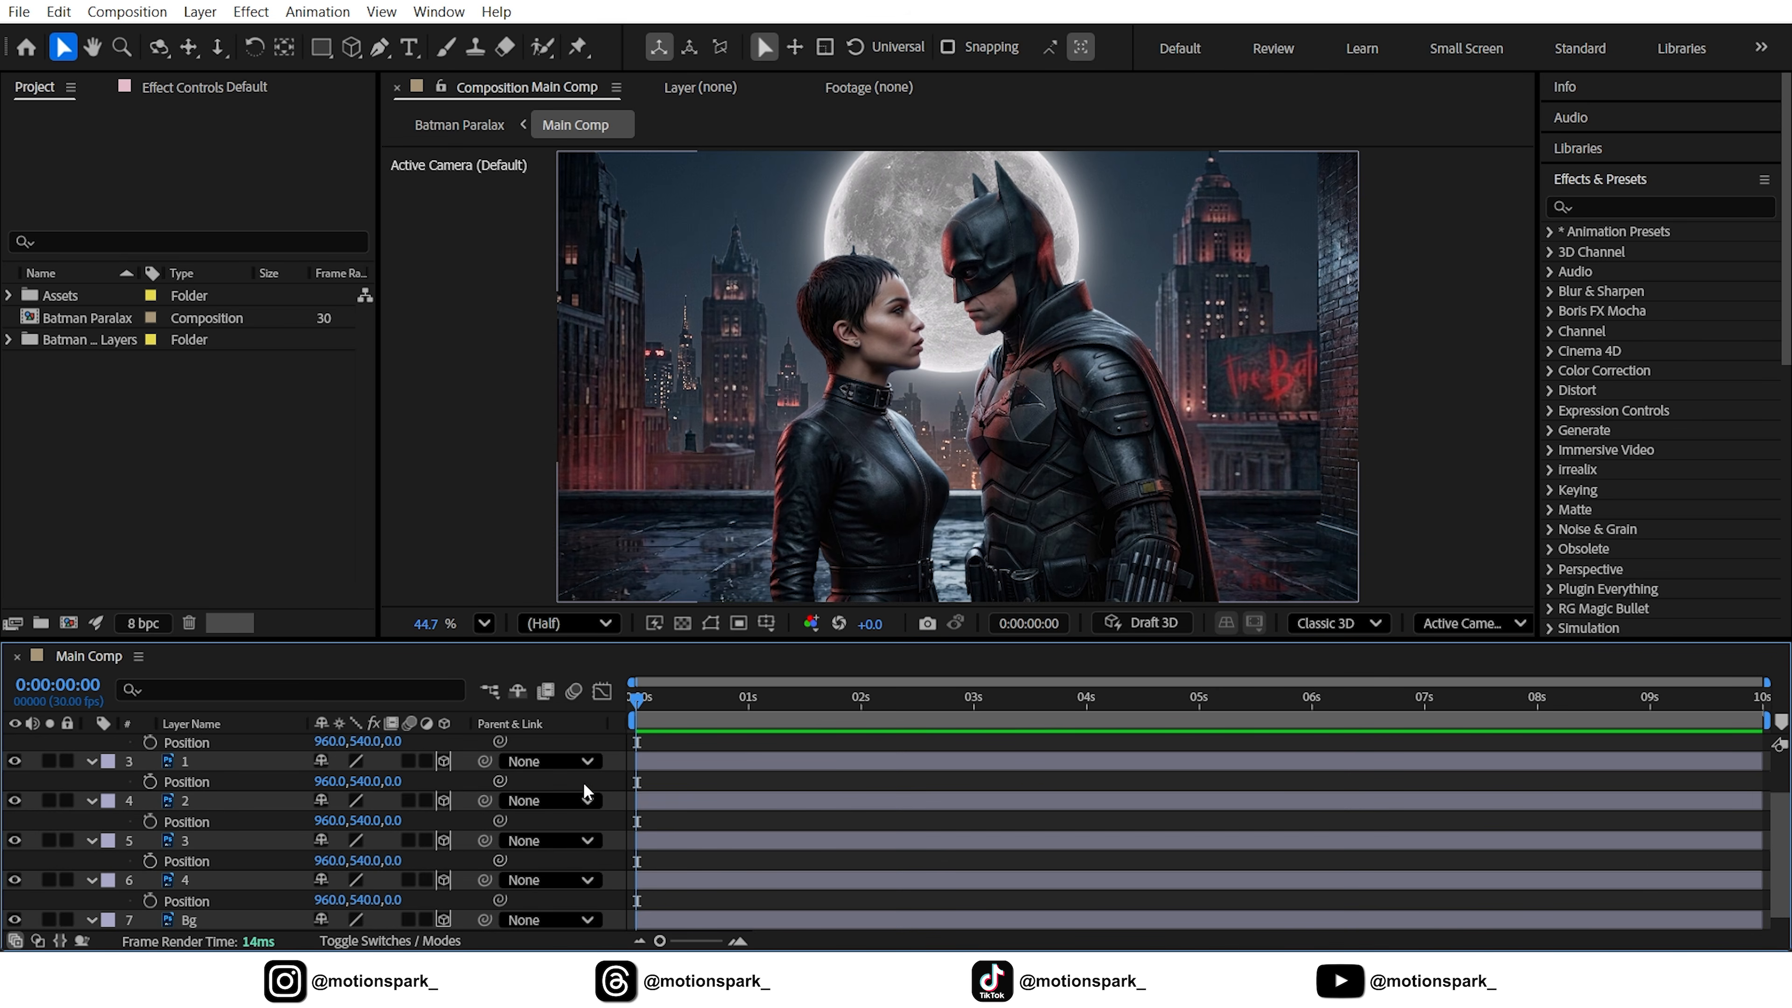
- Switch the viewer to a two-view layout with a Top view, leaving room behind the layers
right_click(1411, 396)
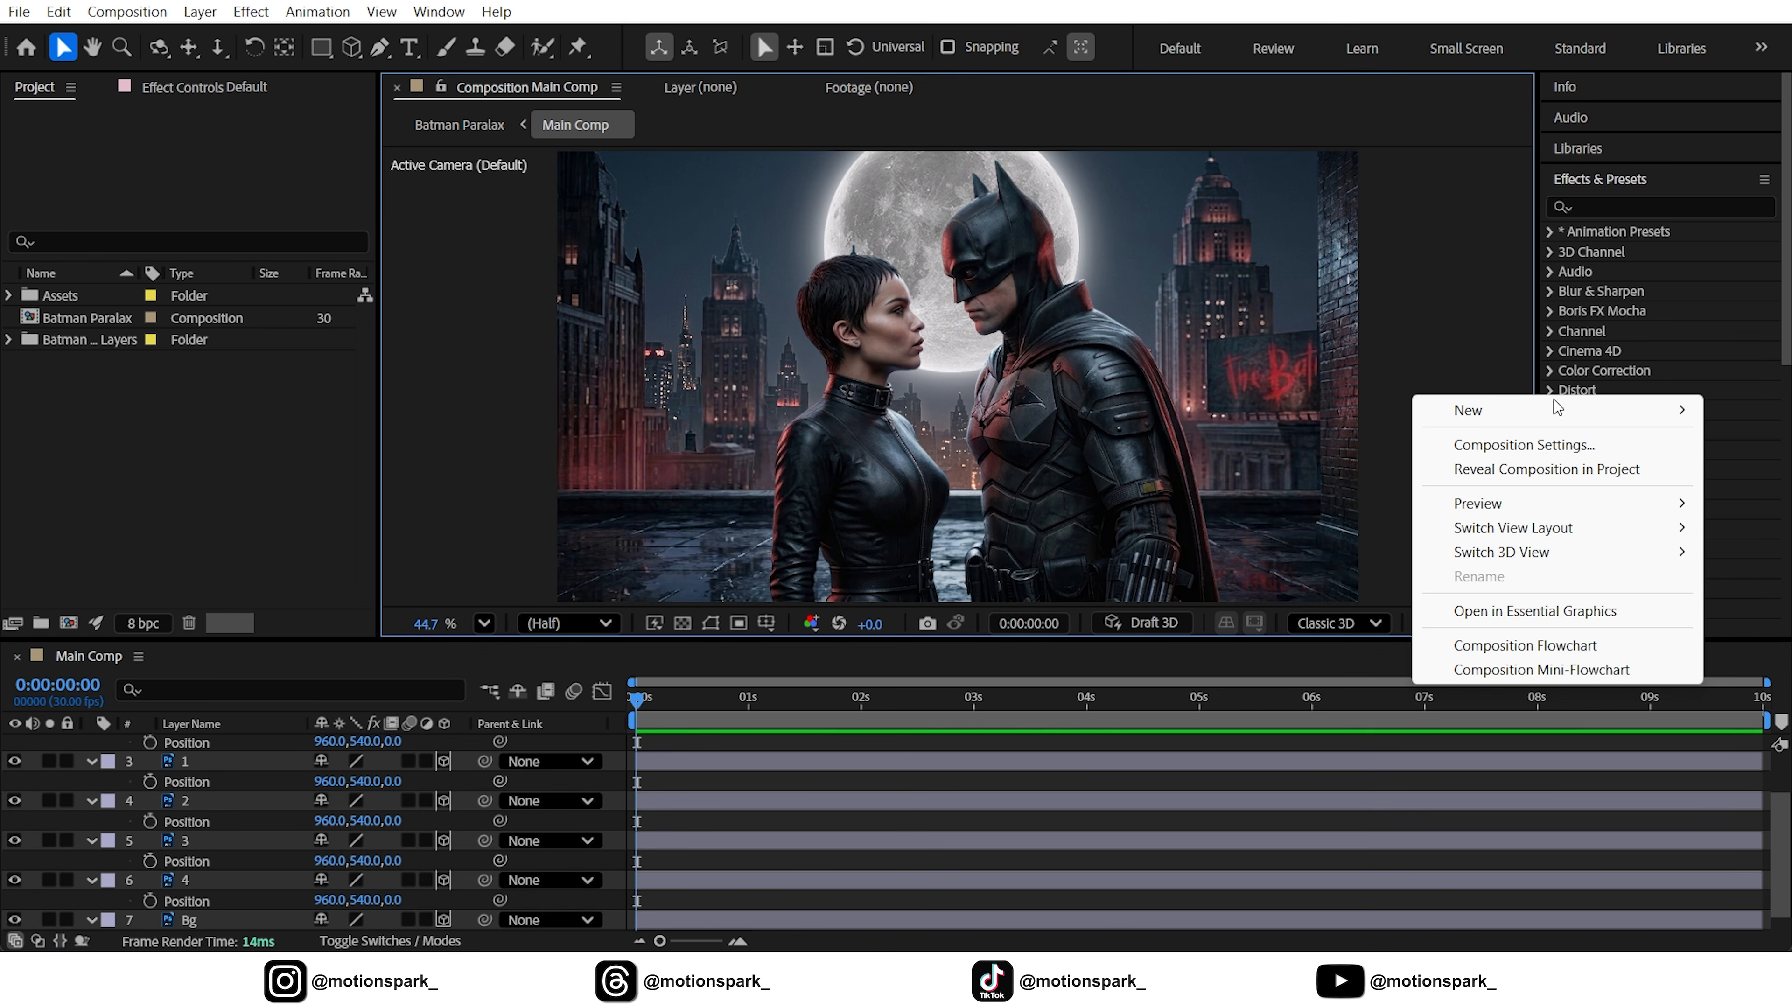
mouse_move(1524, 529)
left_click(1255, 552)
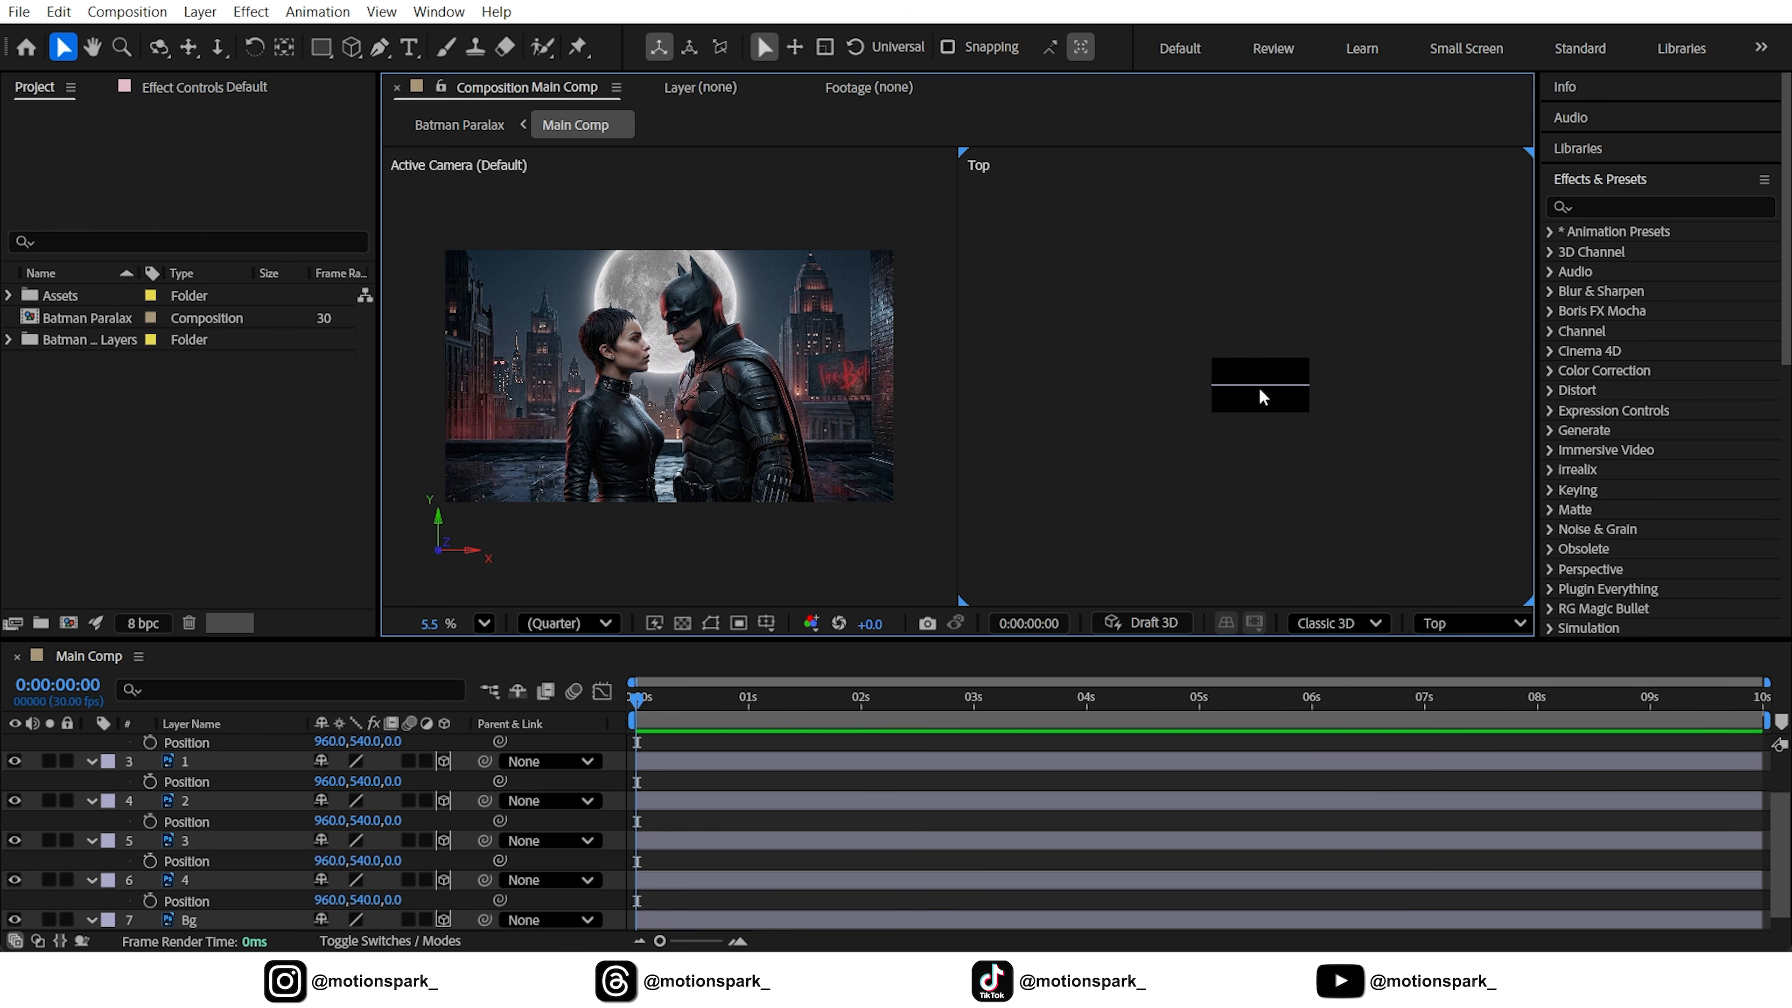
scroll(1258, 387, "down", 2)
key("h")
left_click_drag(1256, 393, 1274, 545)
key("v")
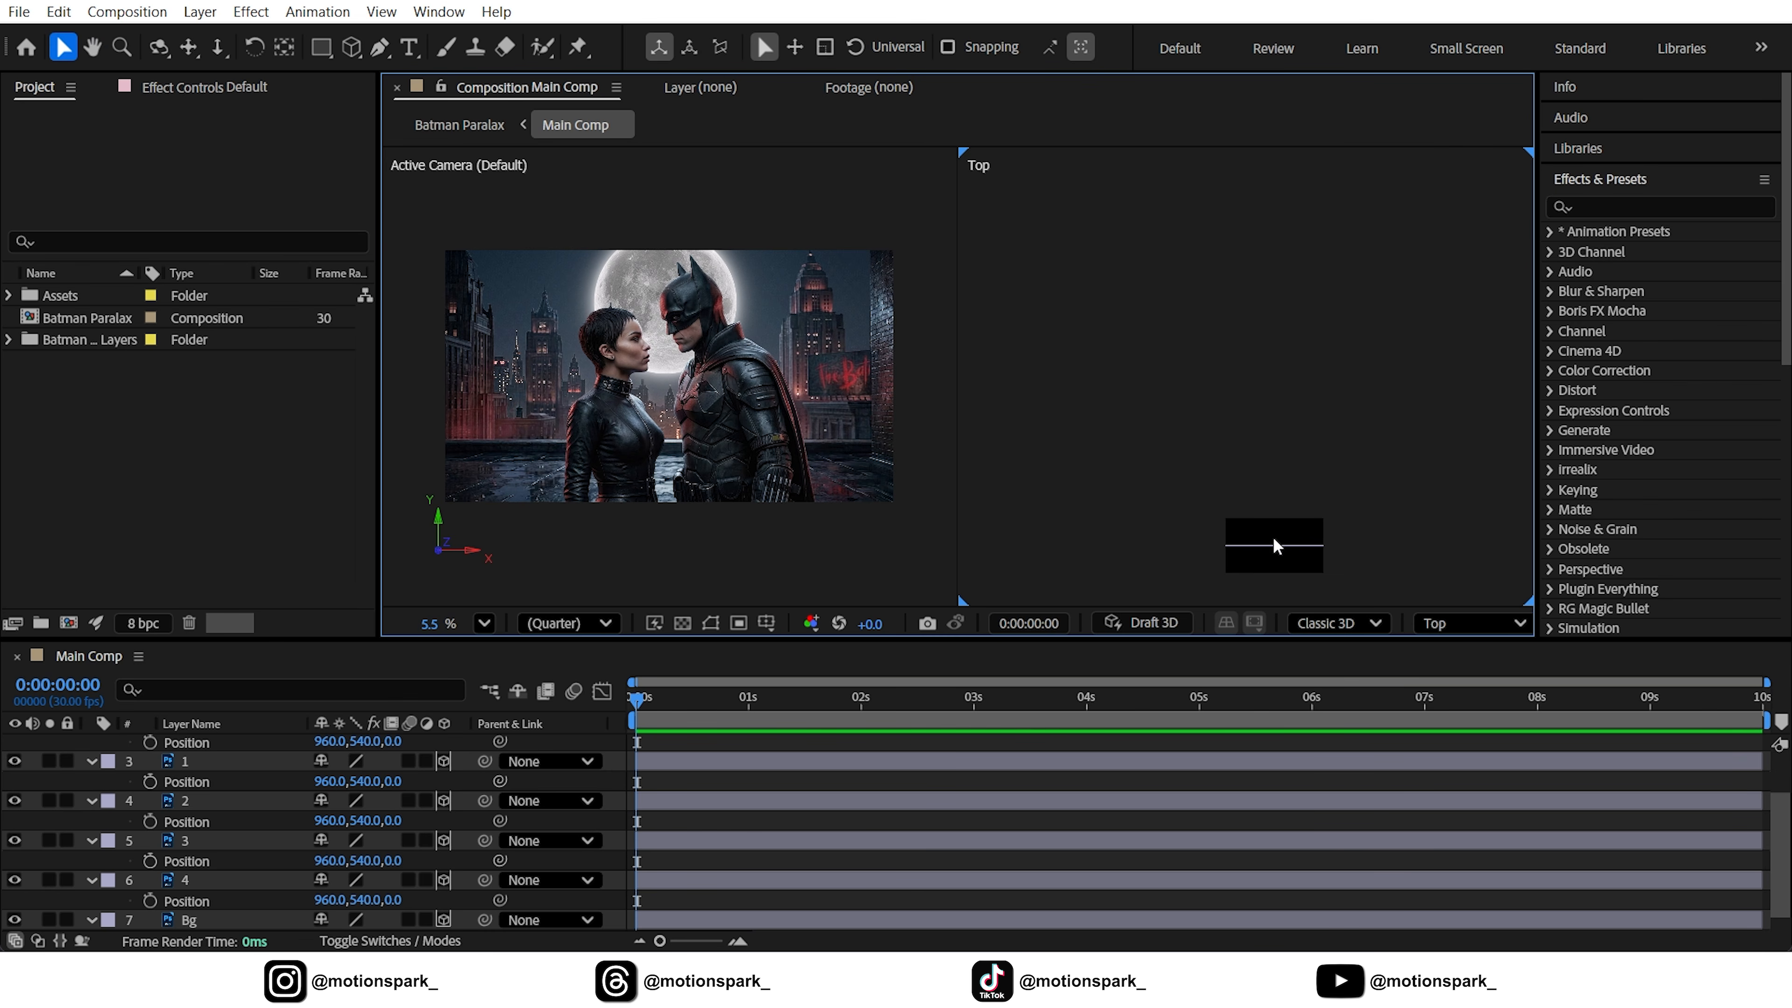
- Push the background layers back in Z: Bg to 5267, layer 4 to 4353, 3 to 3547, 2 to 2585 and 1 to 1880
scroll(223, 901, "down", 1)
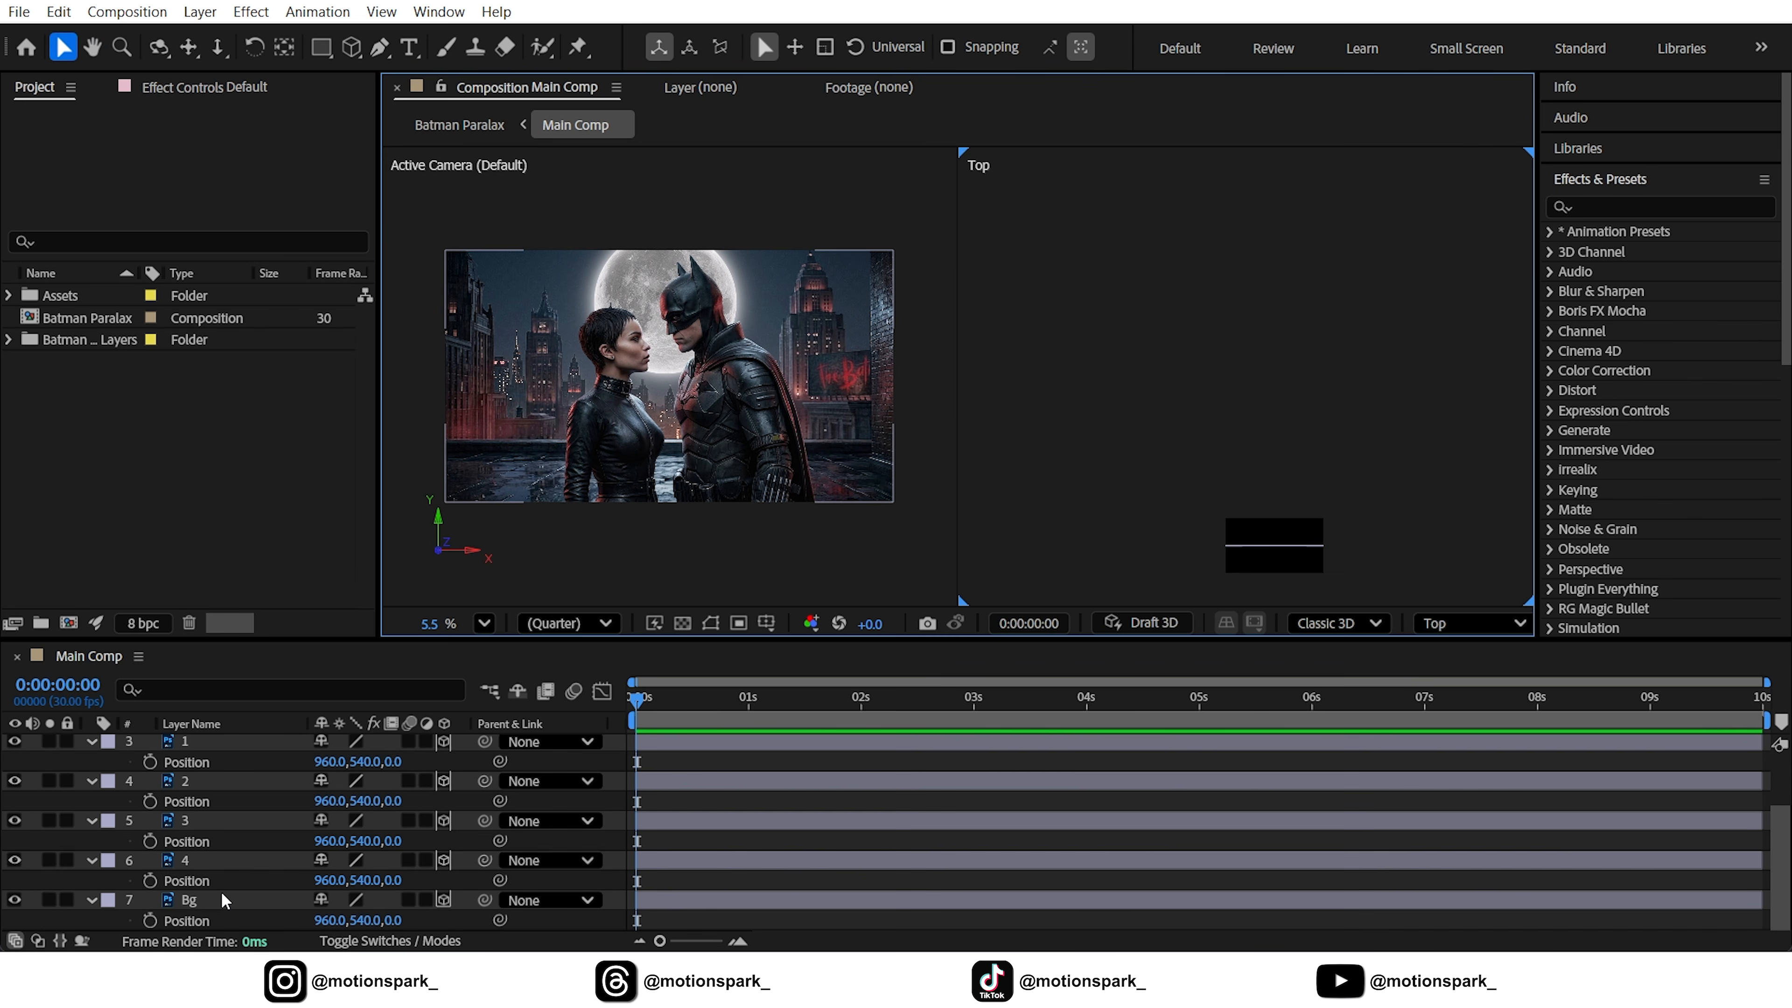
left_click(212, 900)
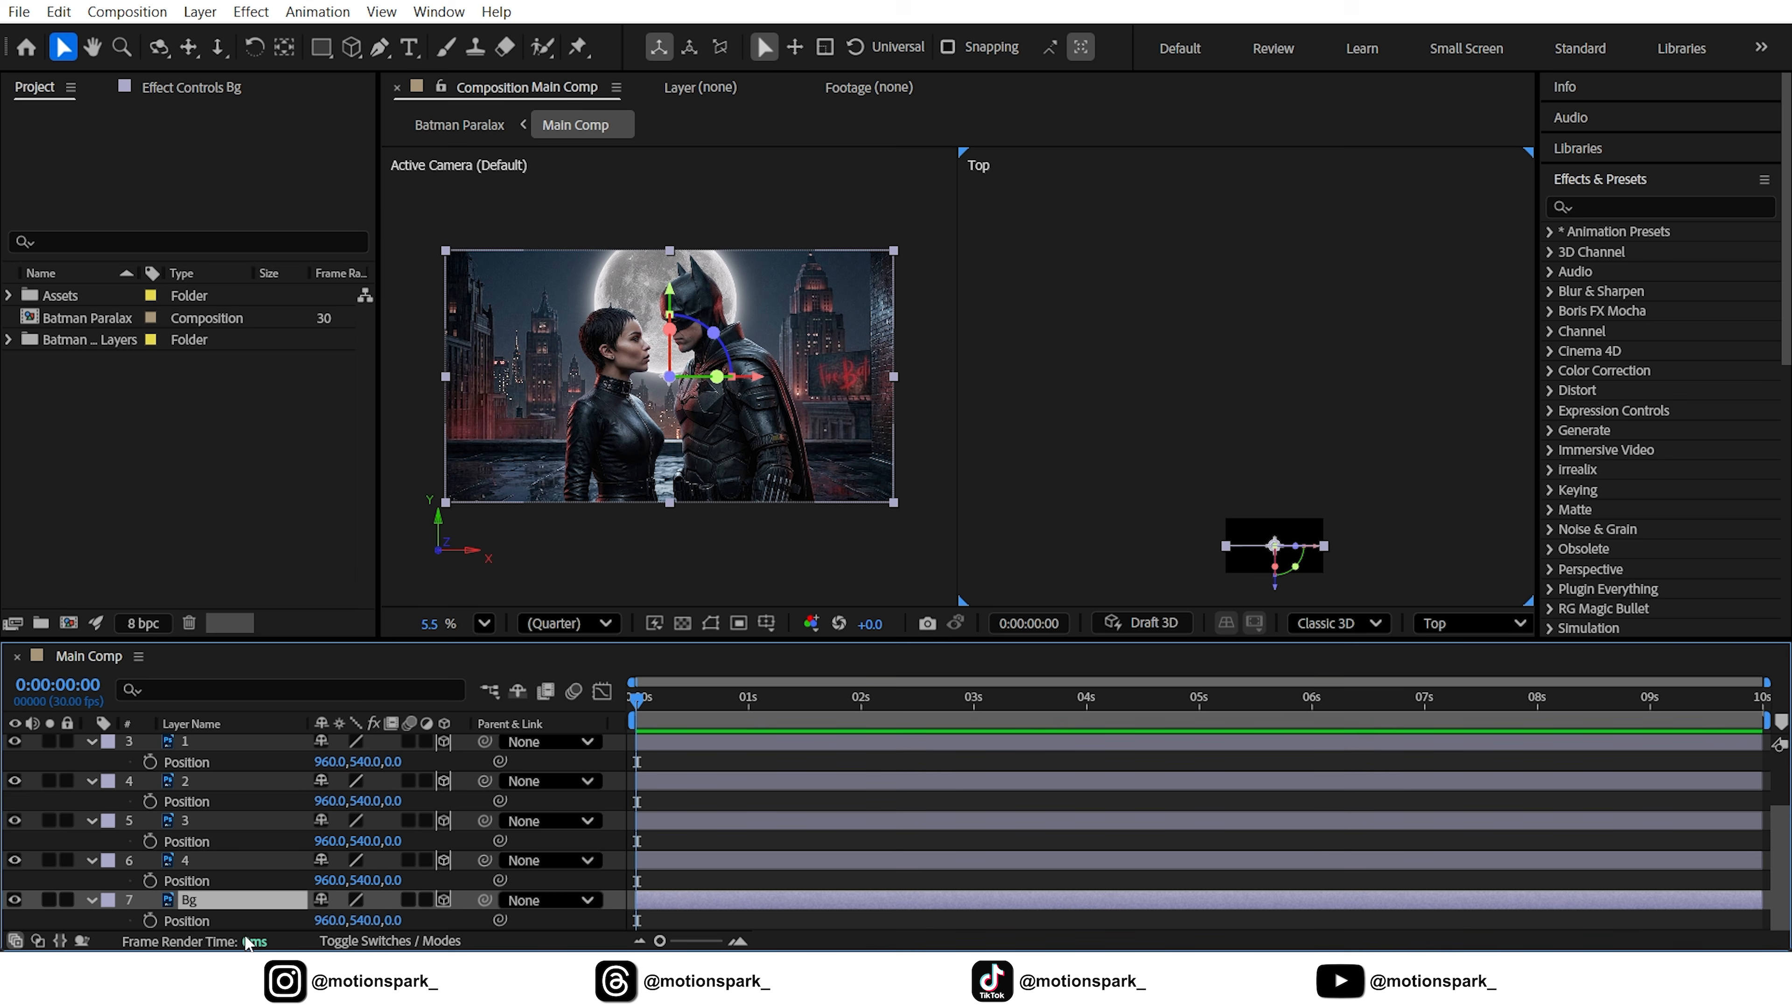
left_click_drag(393, 919, 1052, 830)
left_click_drag(392, 880, 871, 814)
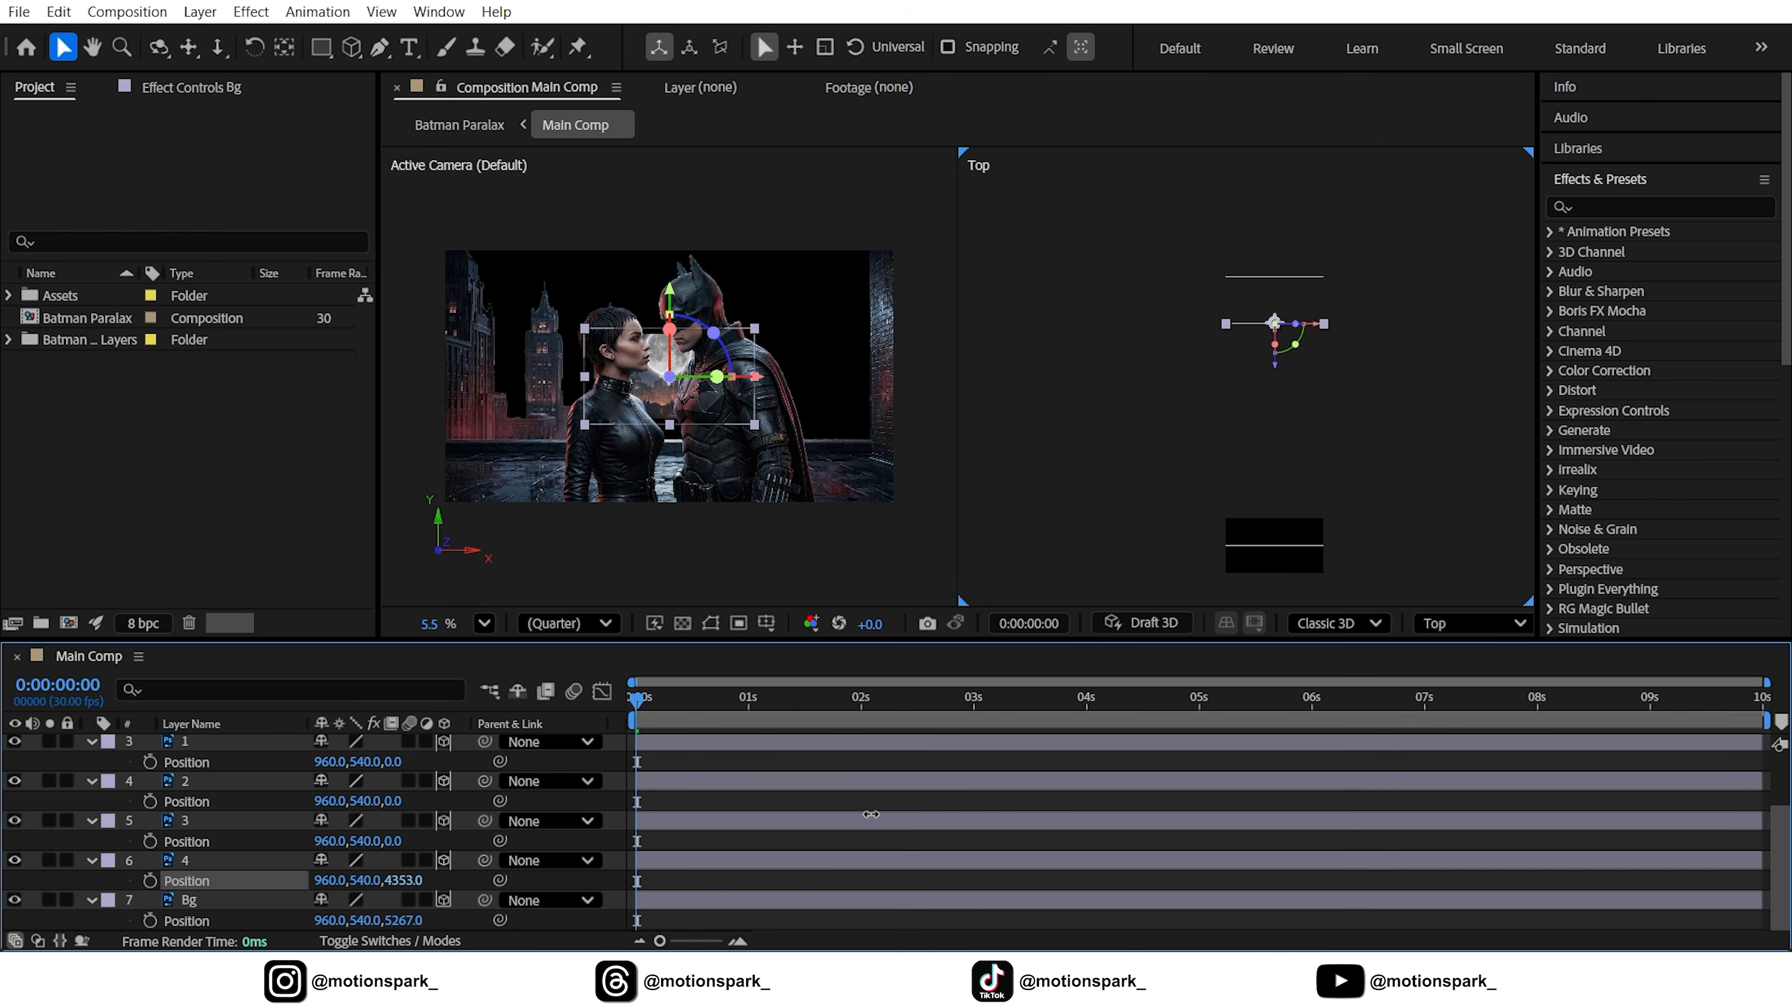
left_click_drag(395, 840, 858, 779)
left_click_drag(393, 800, 671, 774)
left_click_drag(393, 762, 620, 763)
- Move Character 1 and Character 2 back together to a Z position of 876
scroll(424, 798, "up", 2)
left_click(283, 783)
left_click(283, 743, "shift")
left_click_drag(401, 803, 1288, 770)
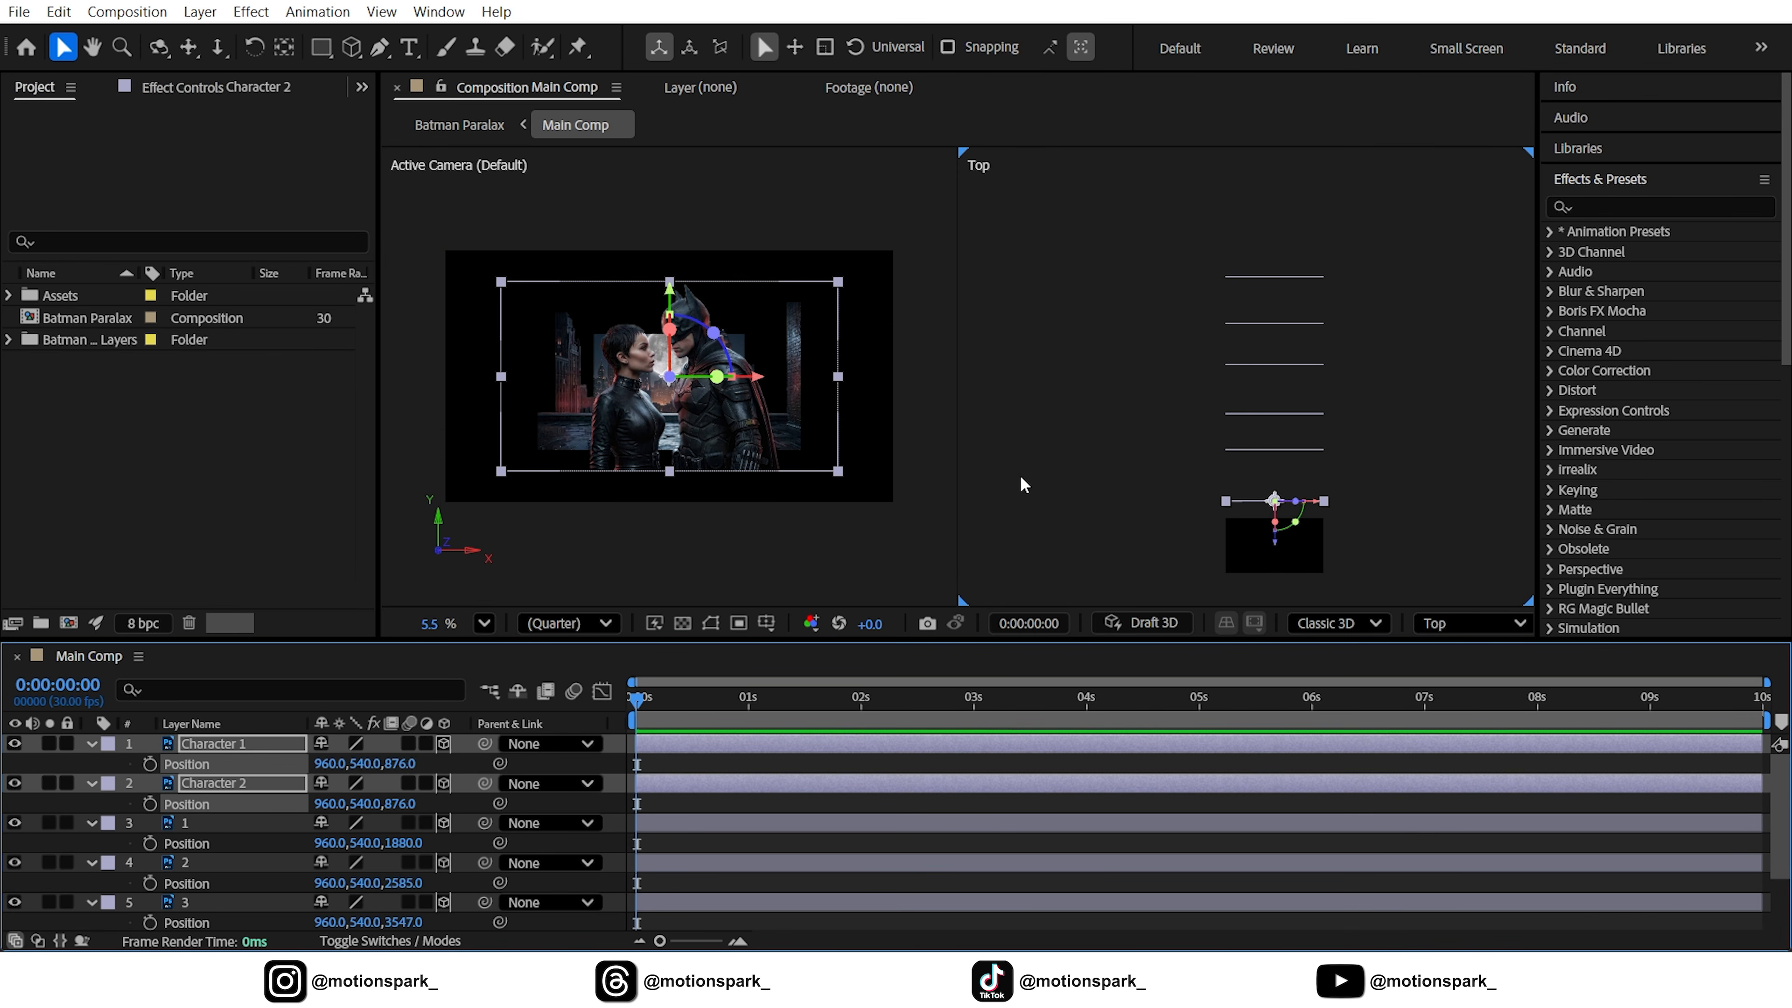
- Return the viewer to a single Active Camera view and fit the composition in it
right_click(1413, 450)
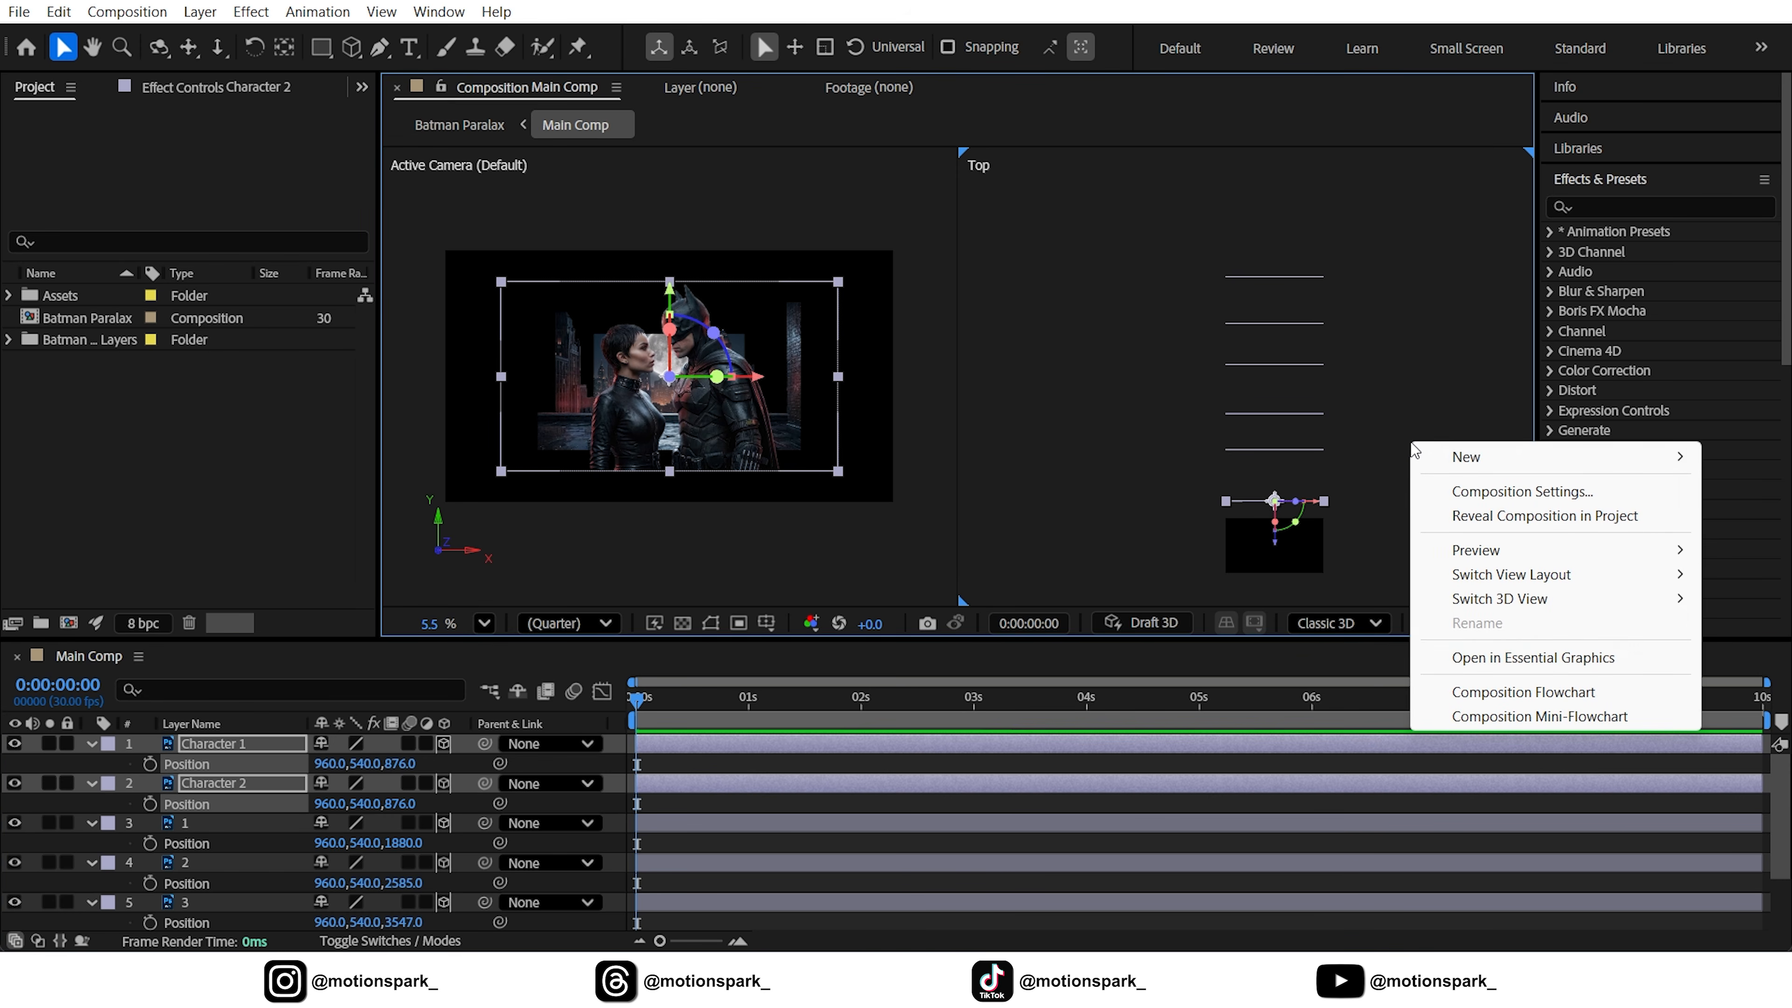
mouse_move(1503, 576)
left_click(1277, 575)
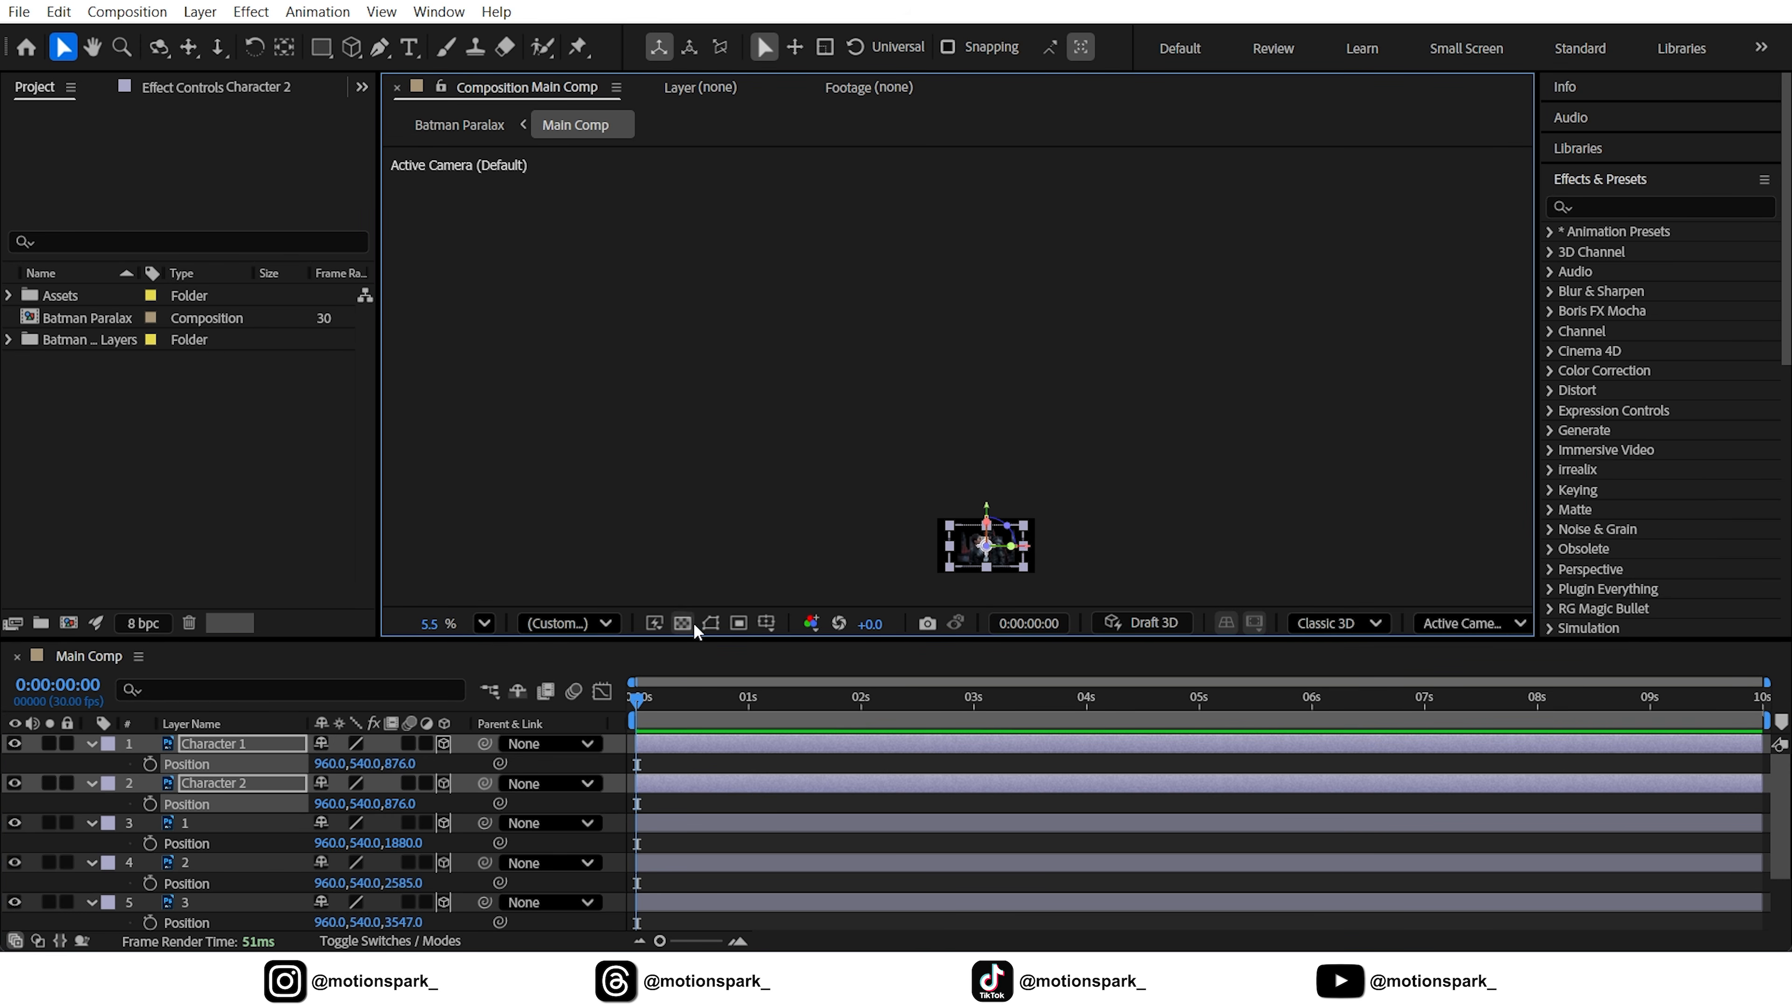
left_click(484, 623)
left_click(580, 185)
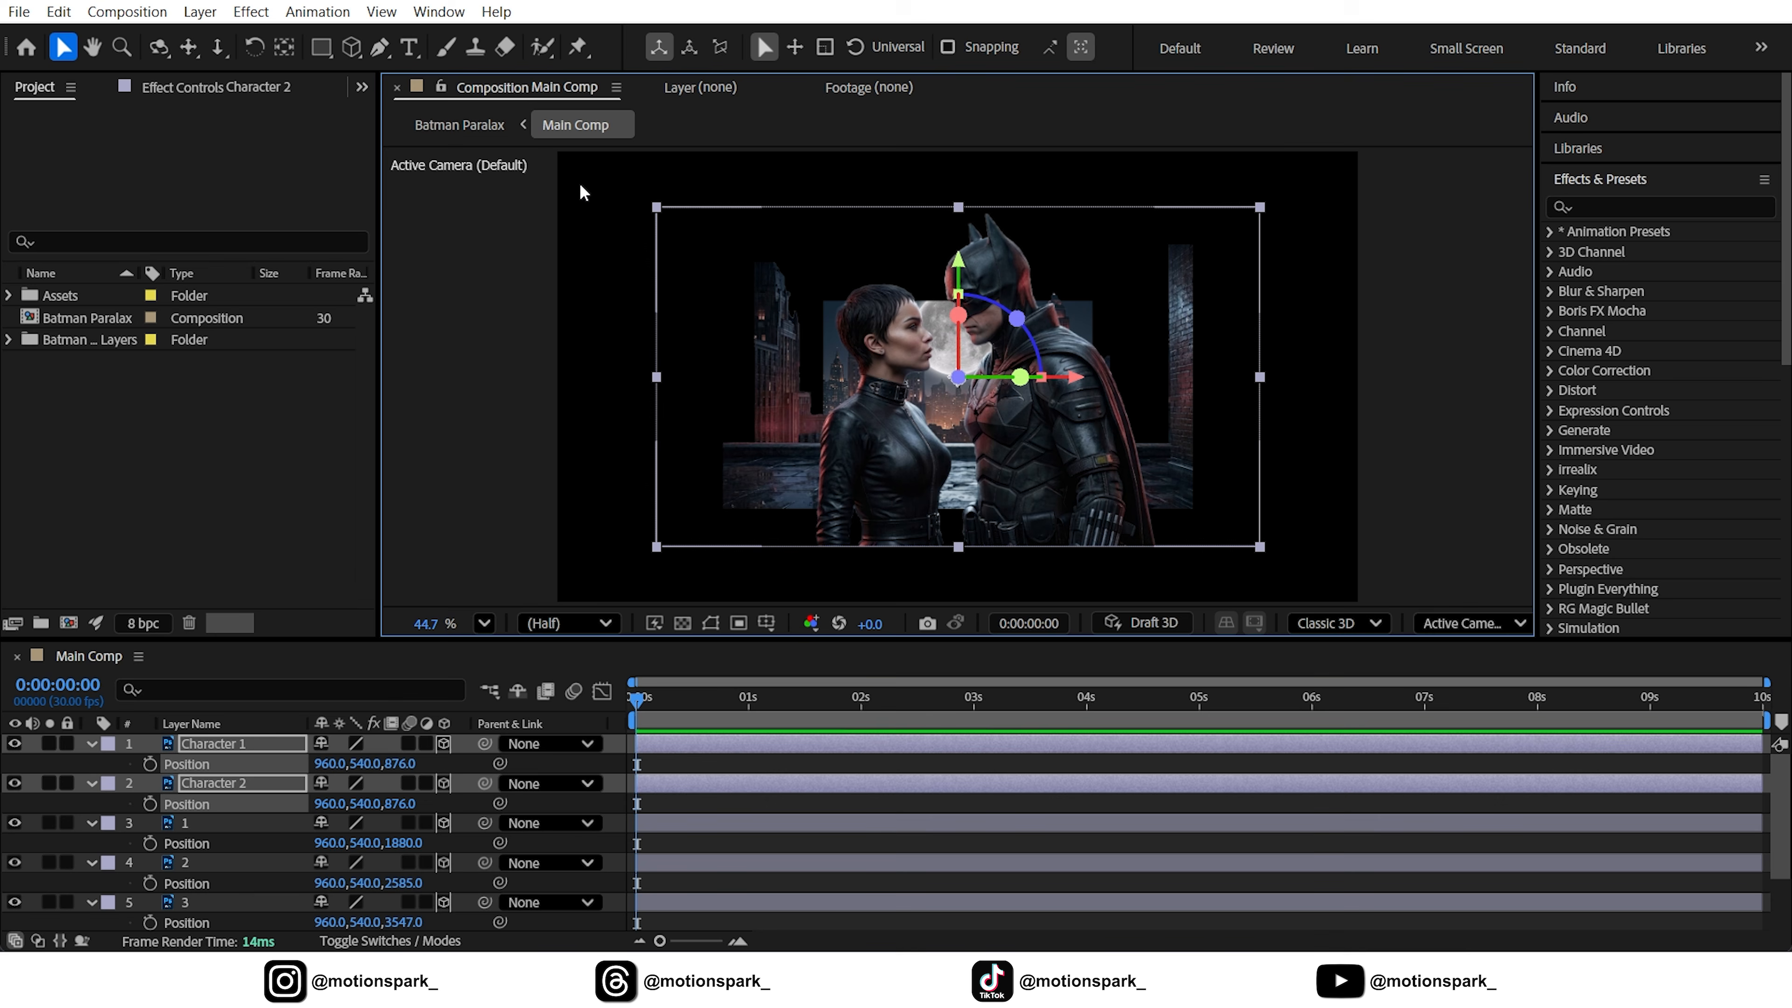
- Scale up Bg and layer 4 to fill the frame, and set layer 3 to 231%, layer 2 to 197% and layer 1 to 173%
left_click(233, 787)
key("ctrl+a")
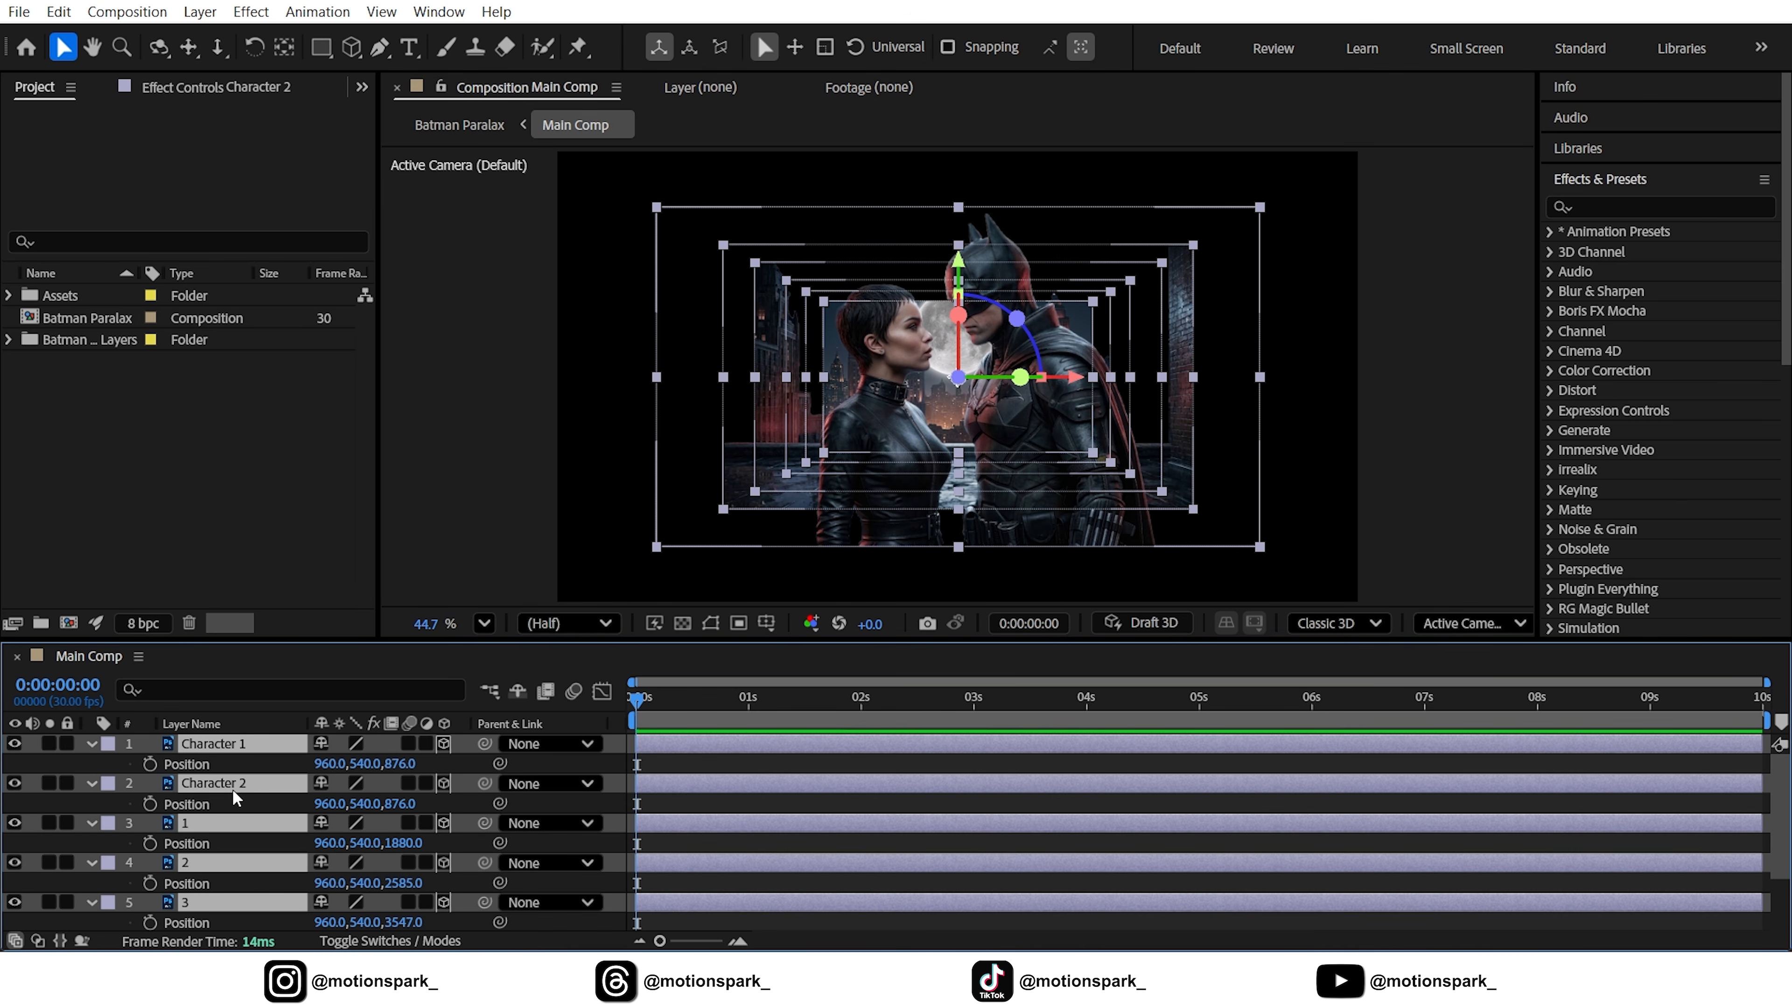
key("s")
scroll(228, 790, "down", 3)
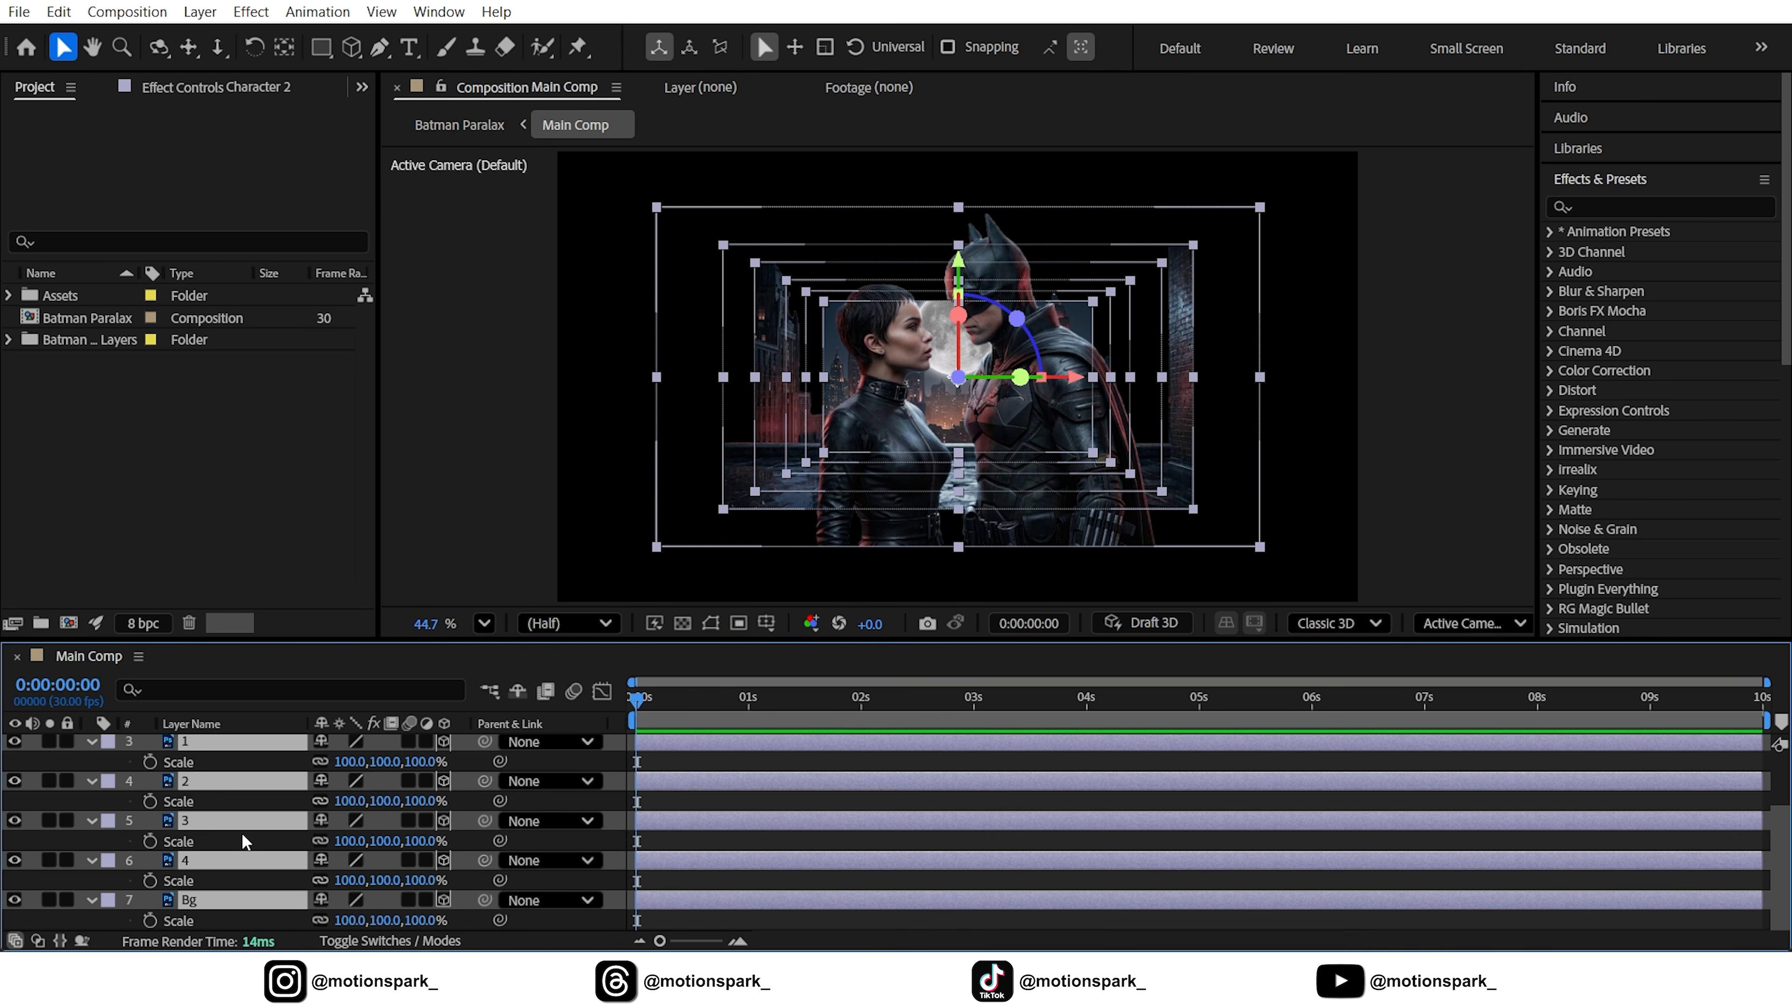
left_click(557, 922)
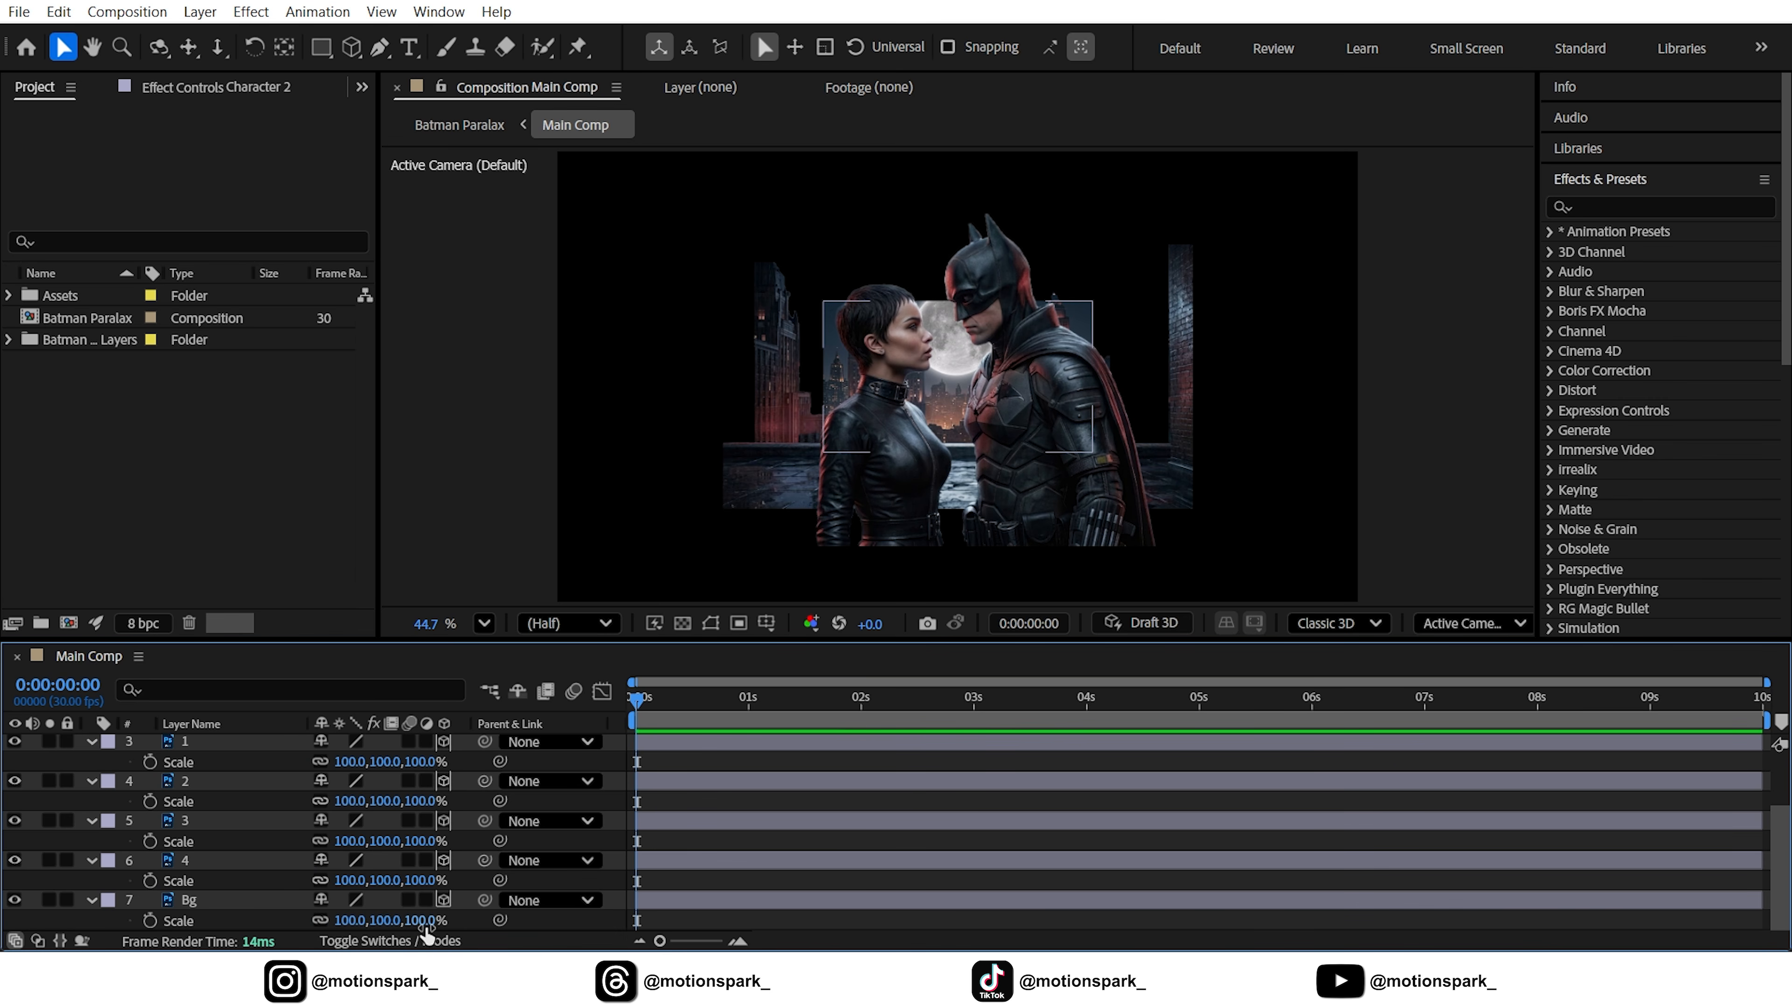
left_click_drag(427, 921, 636, 904)
left_click_drag(413, 881, 586, 879)
left_click_drag(430, 841, 574, 846)
left_click_drag(422, 801, 528, 817)
left_click_drag(427, 764, 460, 803)
- Scale Character 1 and Character 2 together to 136%, and collapse the properties of all layers
scroll(296, 790, "up", 2)
left_click(243, 782)
left_click(244, 743, "shift")
key("ctrl+a")
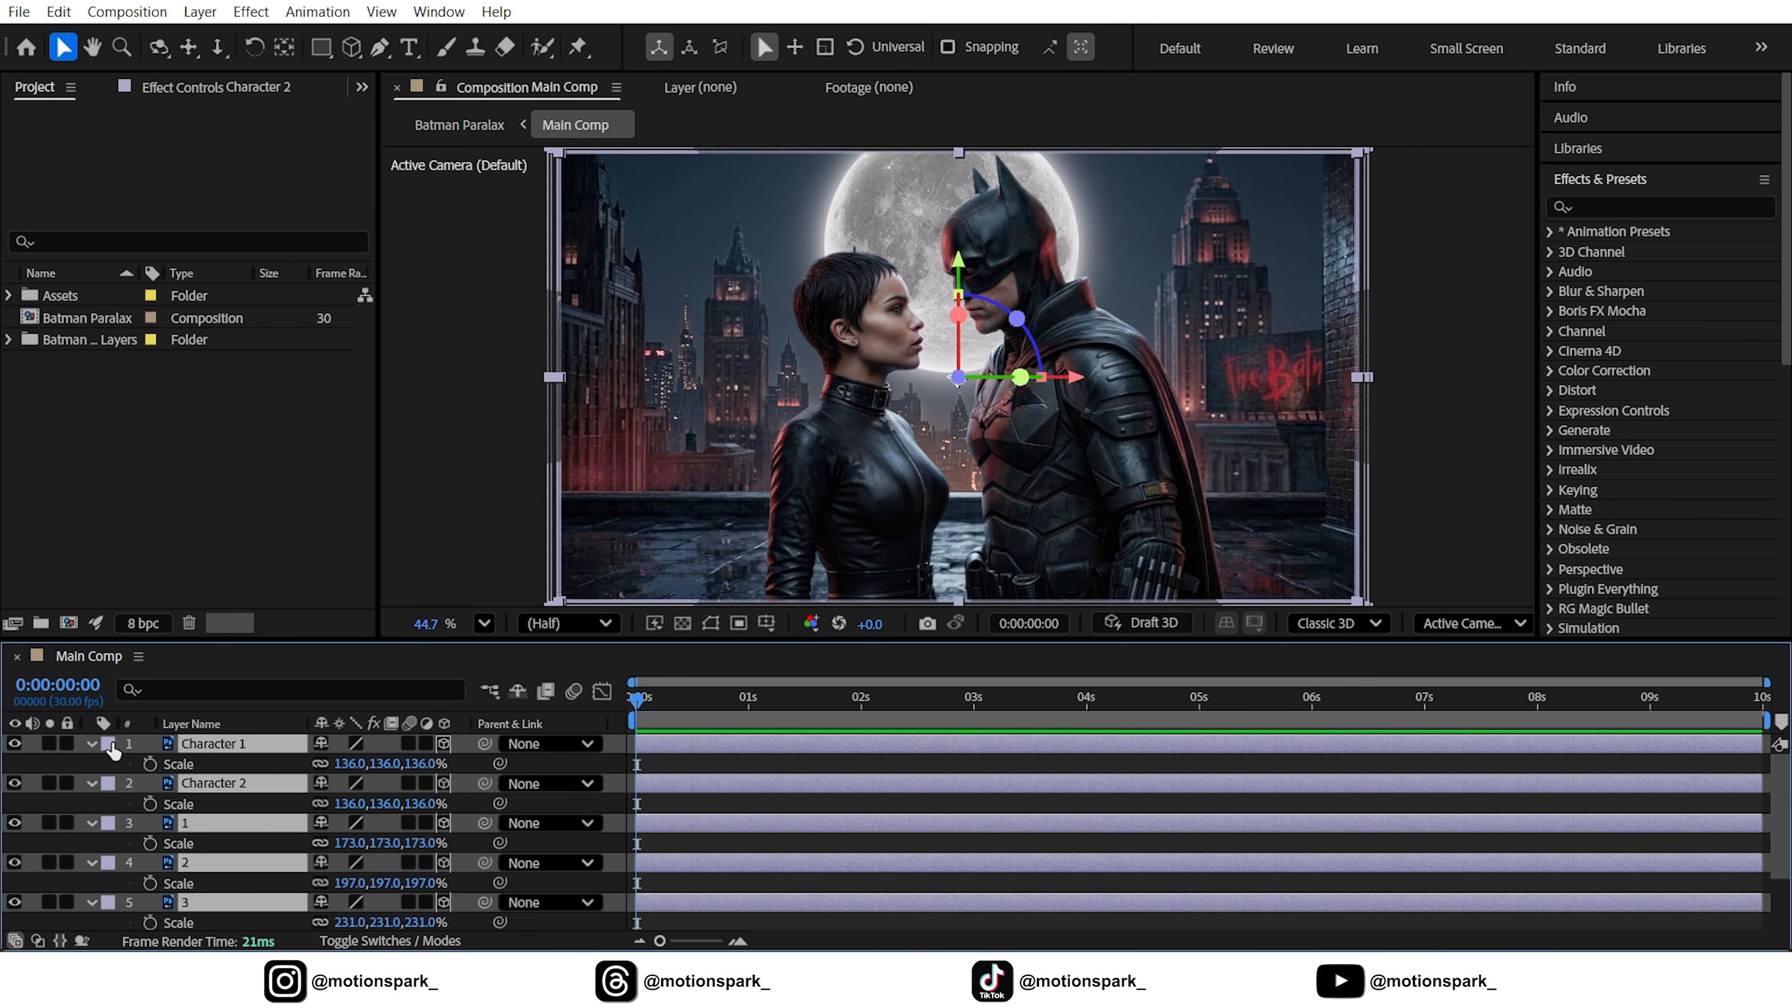
left_click(93, 744)
left_click(476, 900)
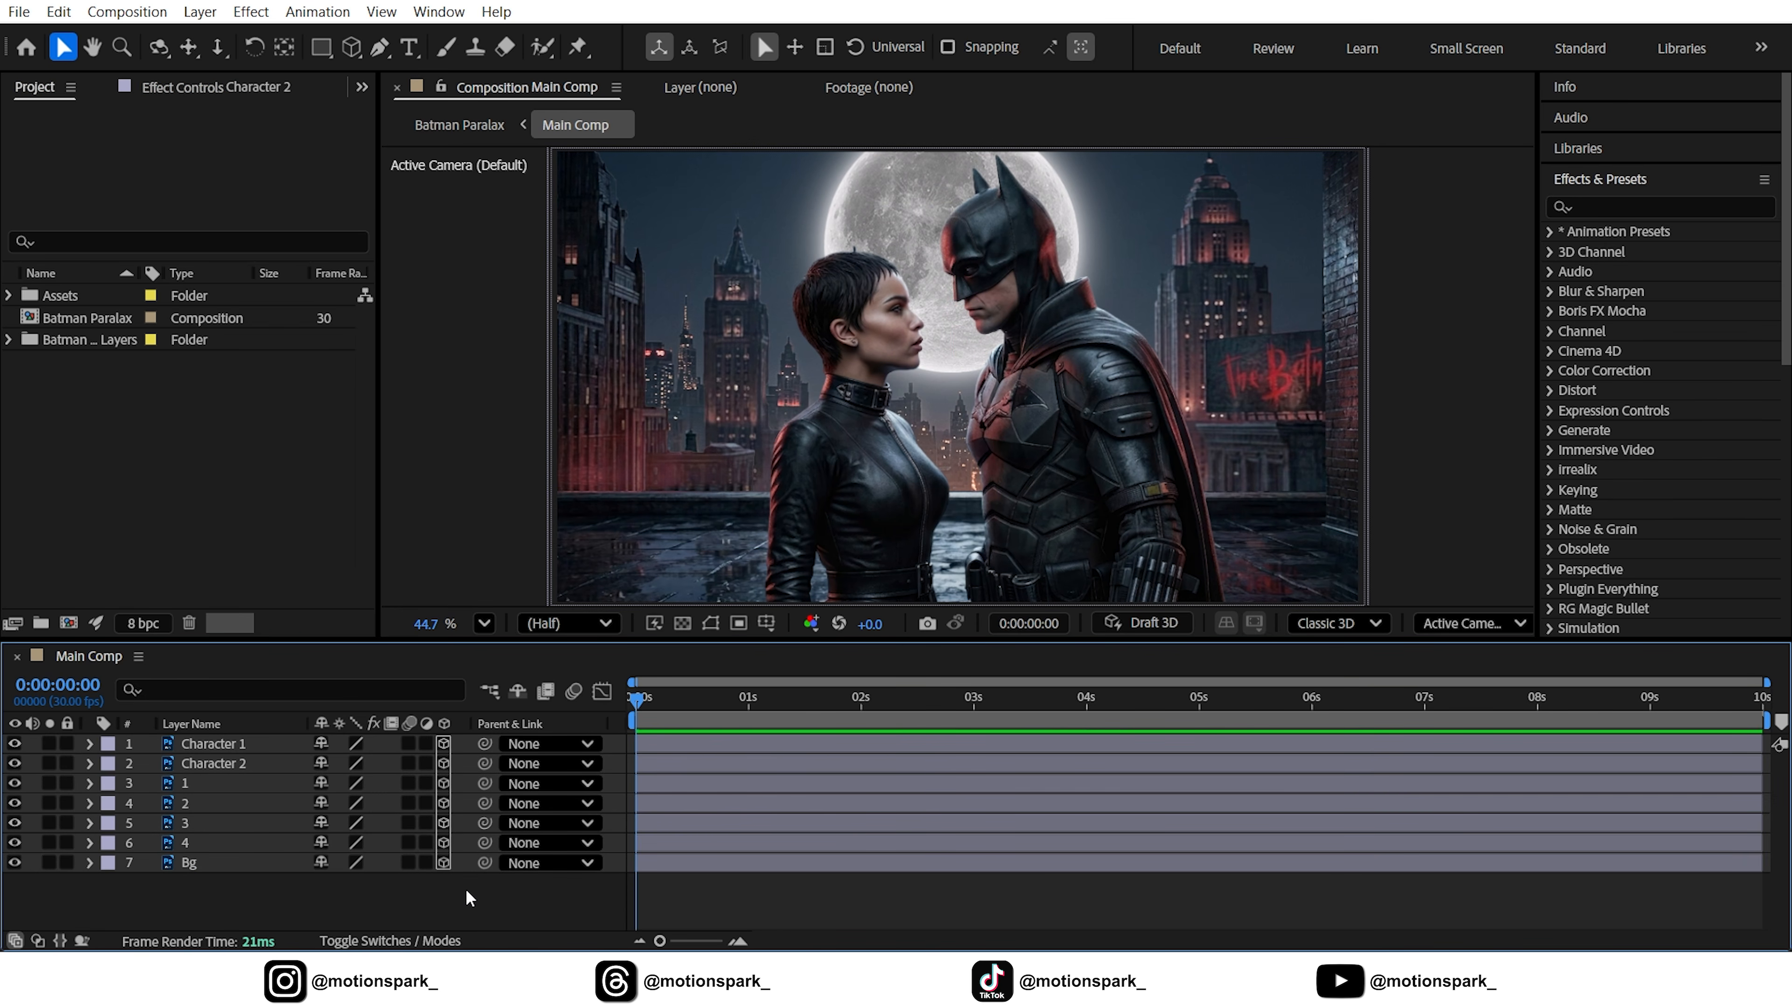
- Add a two-node camera named Camera 1 with the 50mm preset
right_click(465, 888)
mouse_move(548, 631)
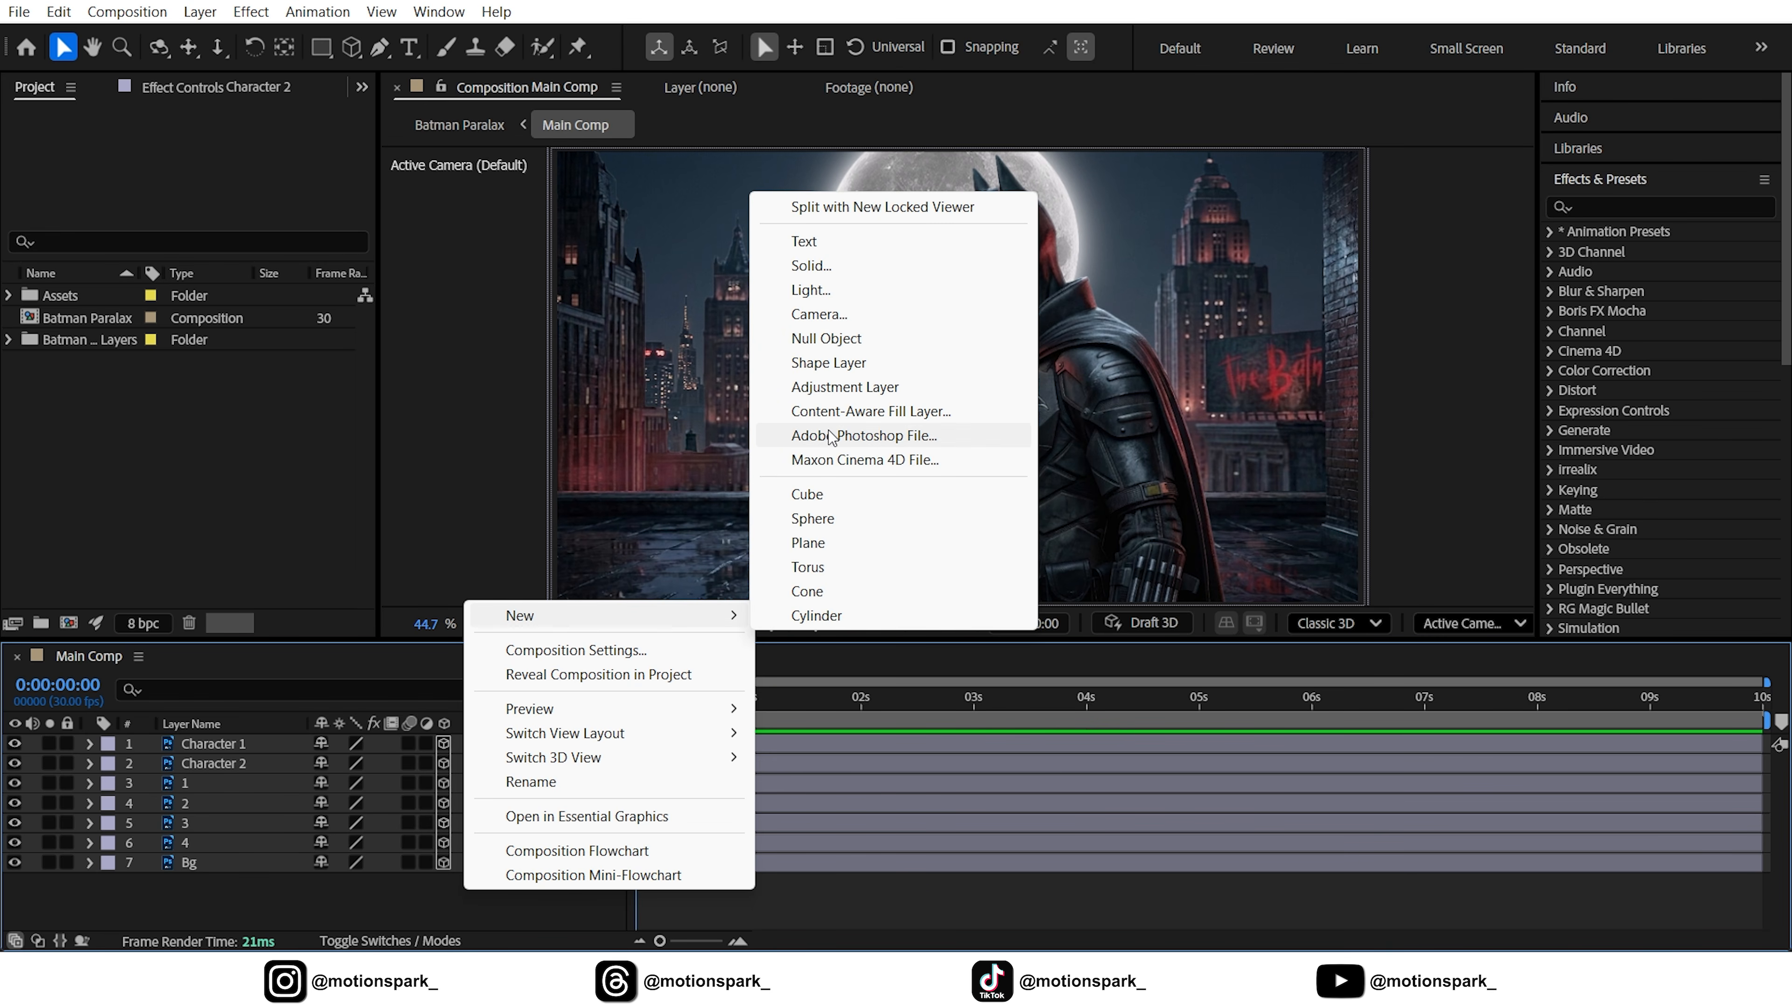
left_click(818, 315)
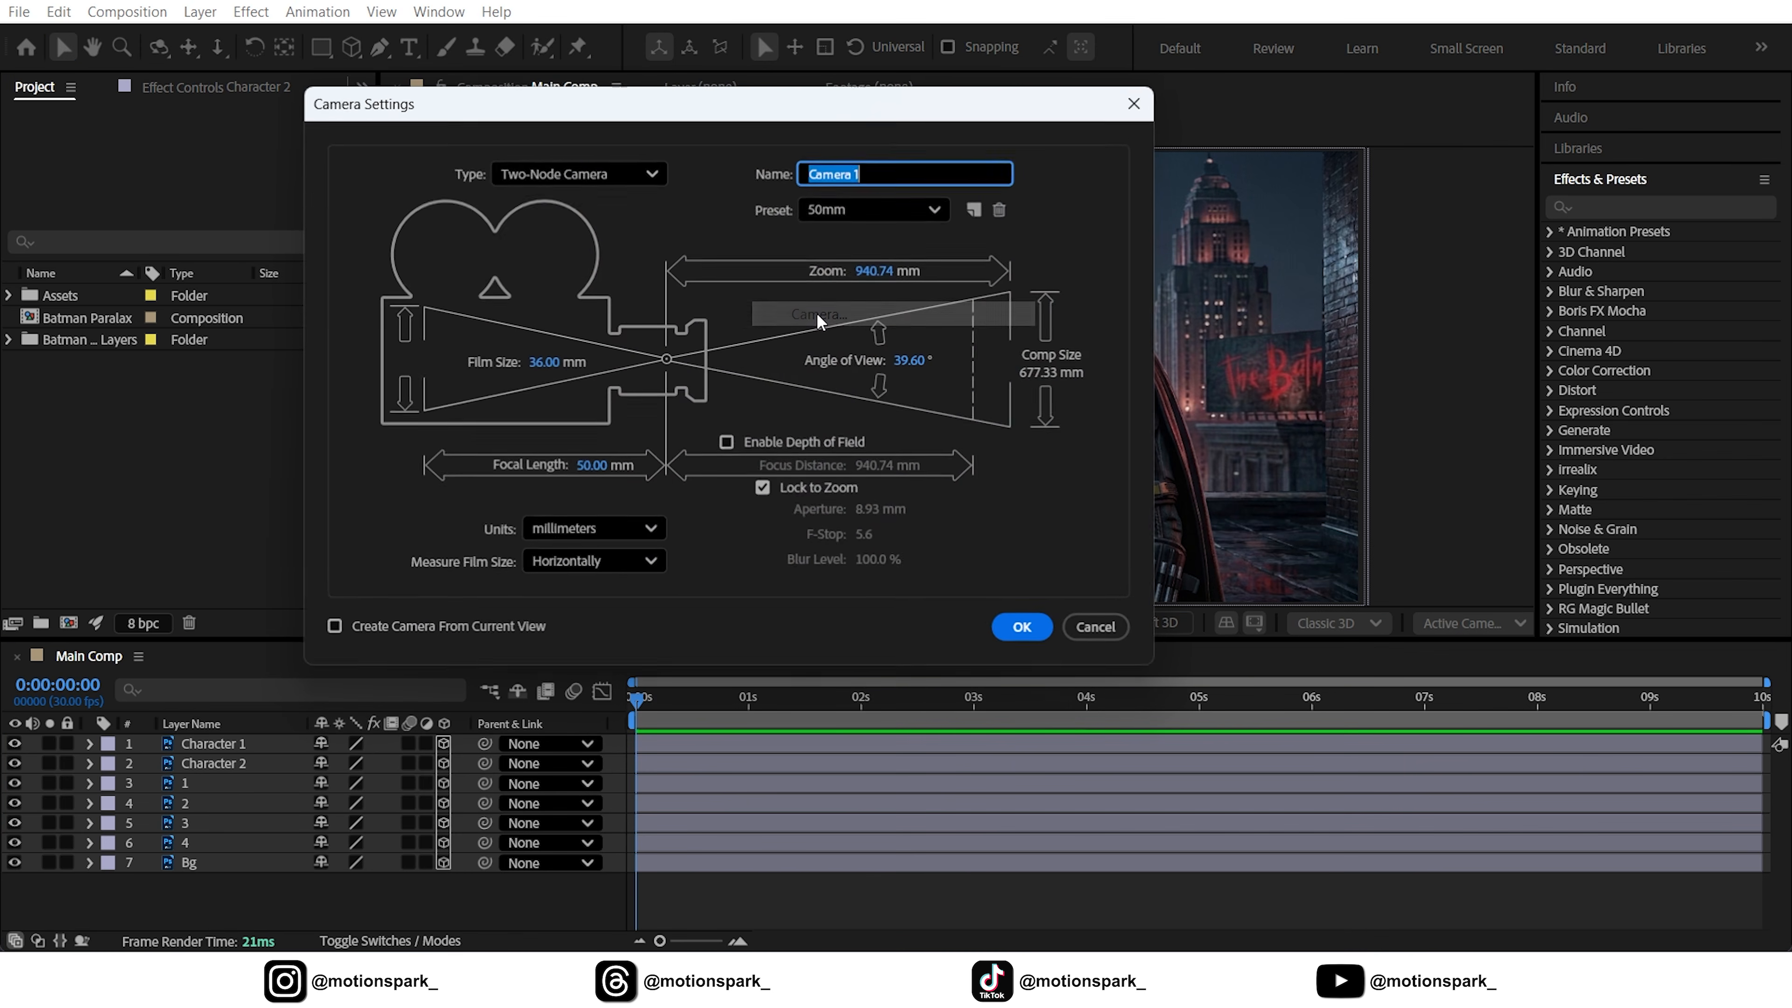
left_click(899, 208)
left_click(851, 423)
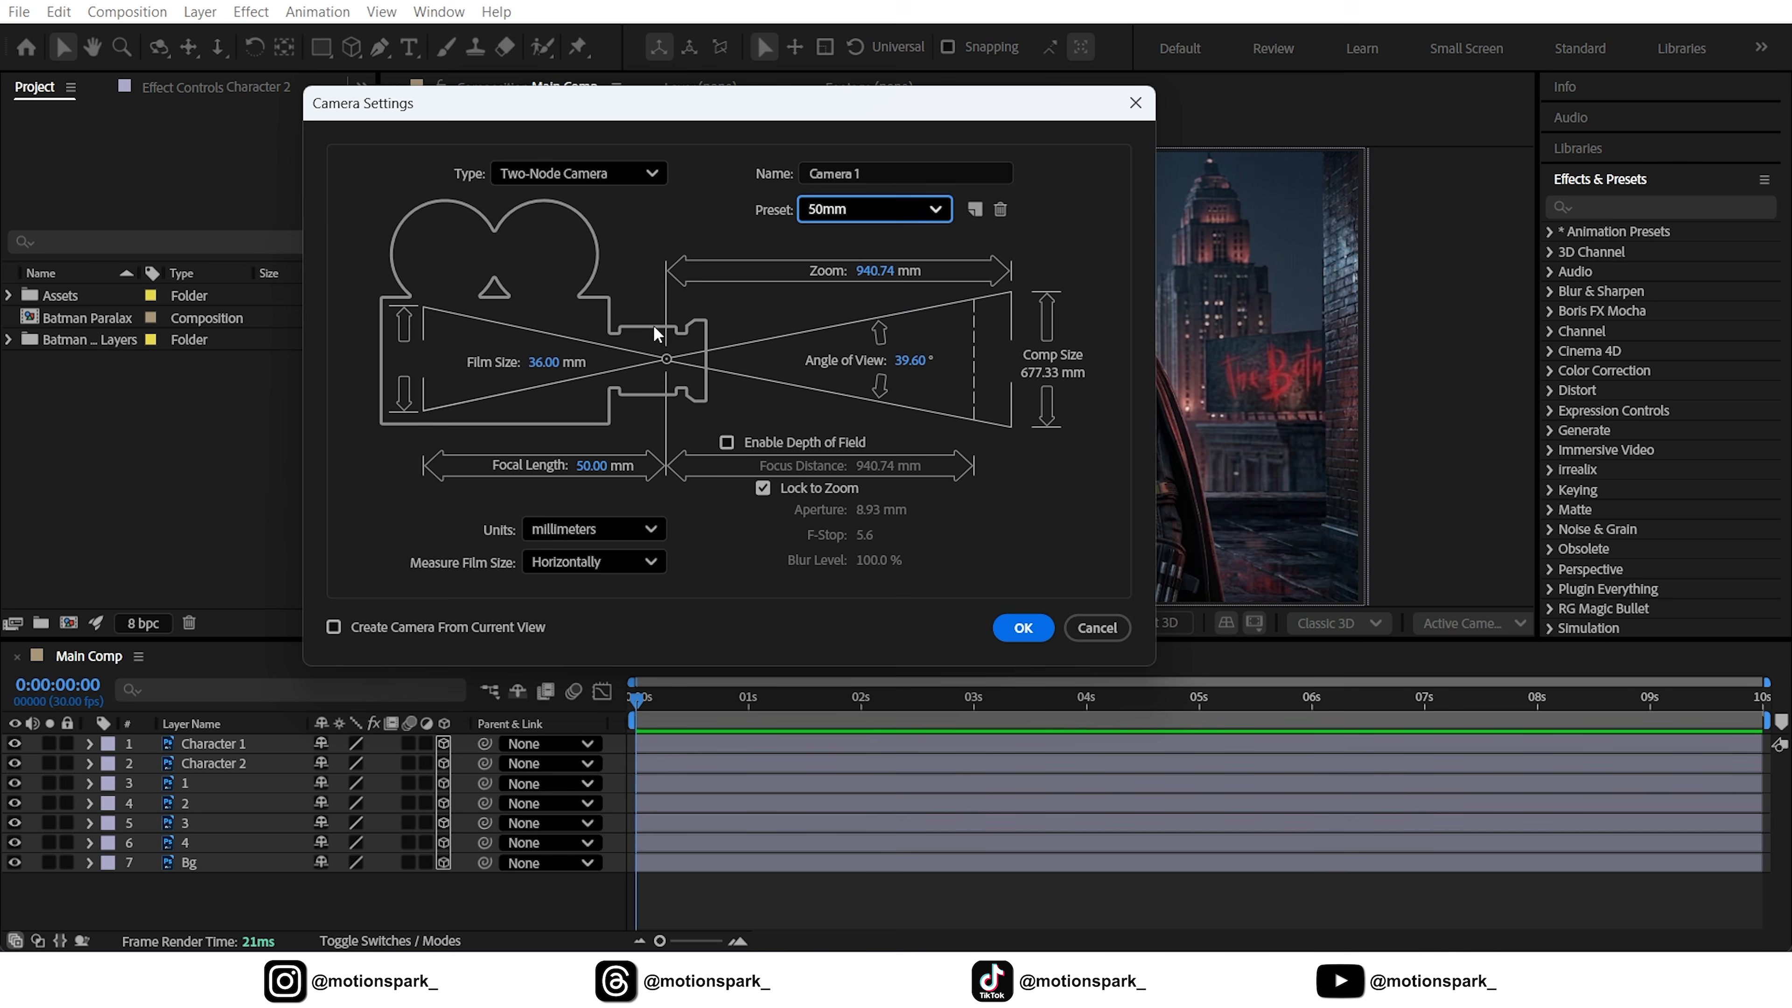
left_click(1023, 628)
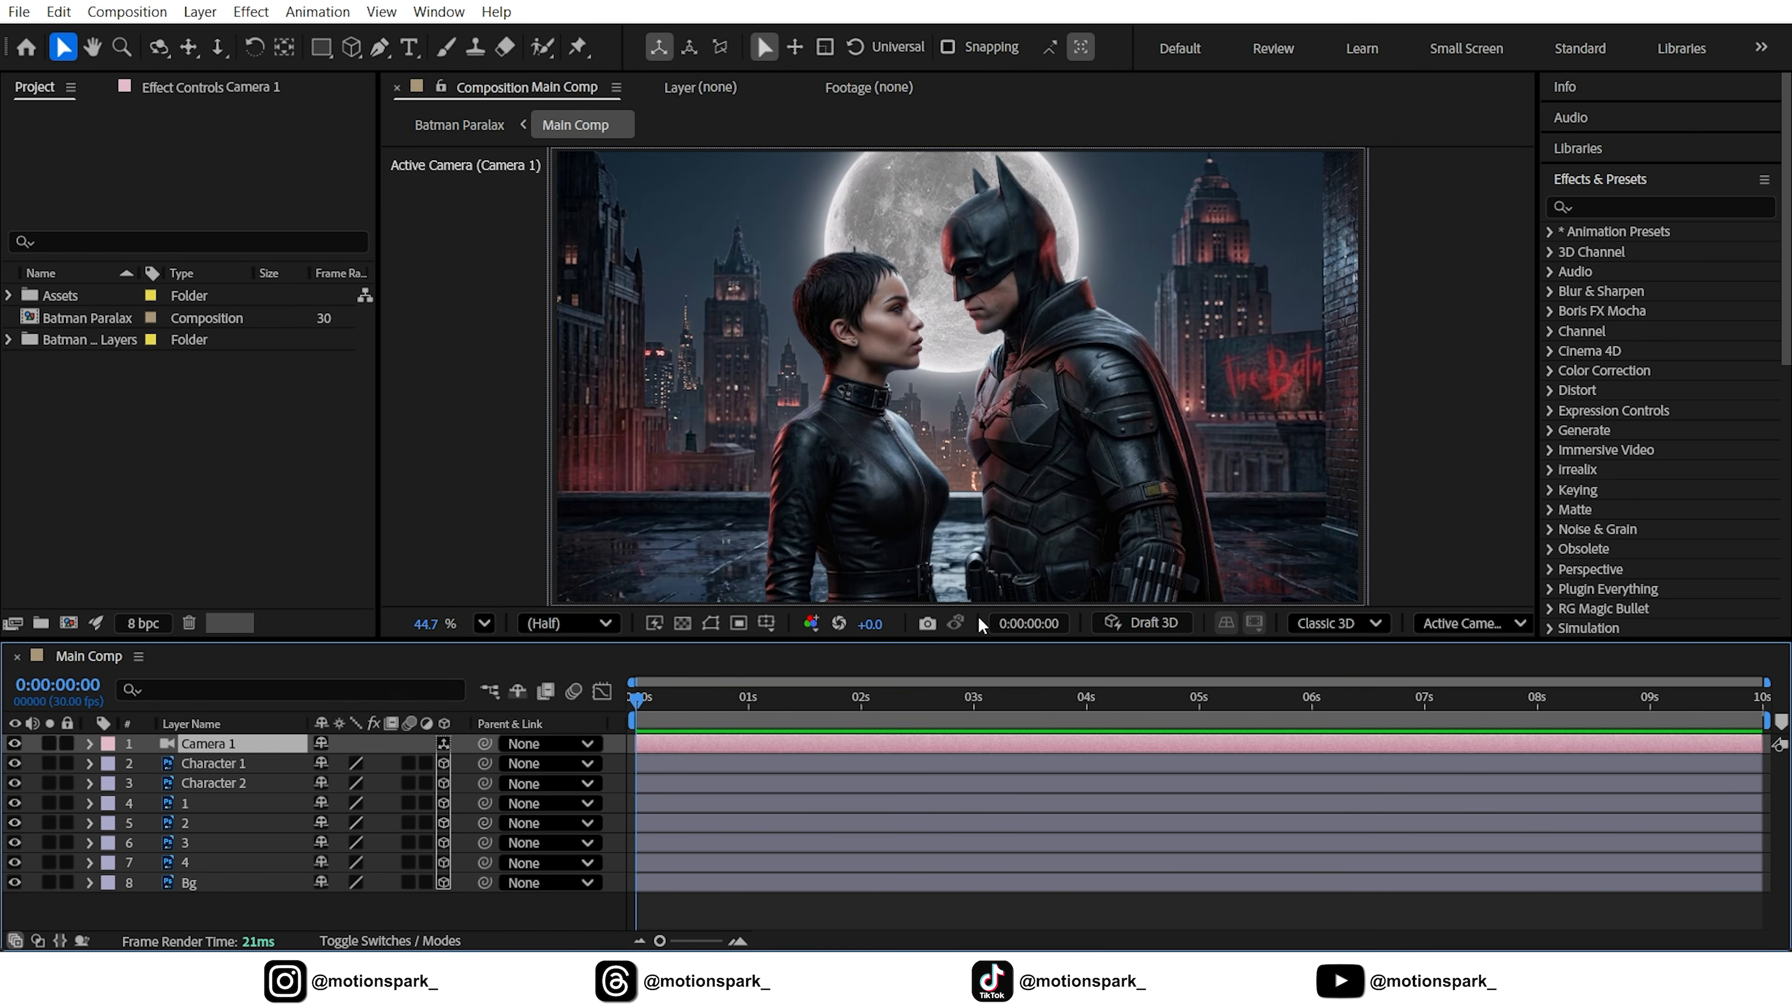
- Create an orbit null for Camera 1
right_click(216, 747)
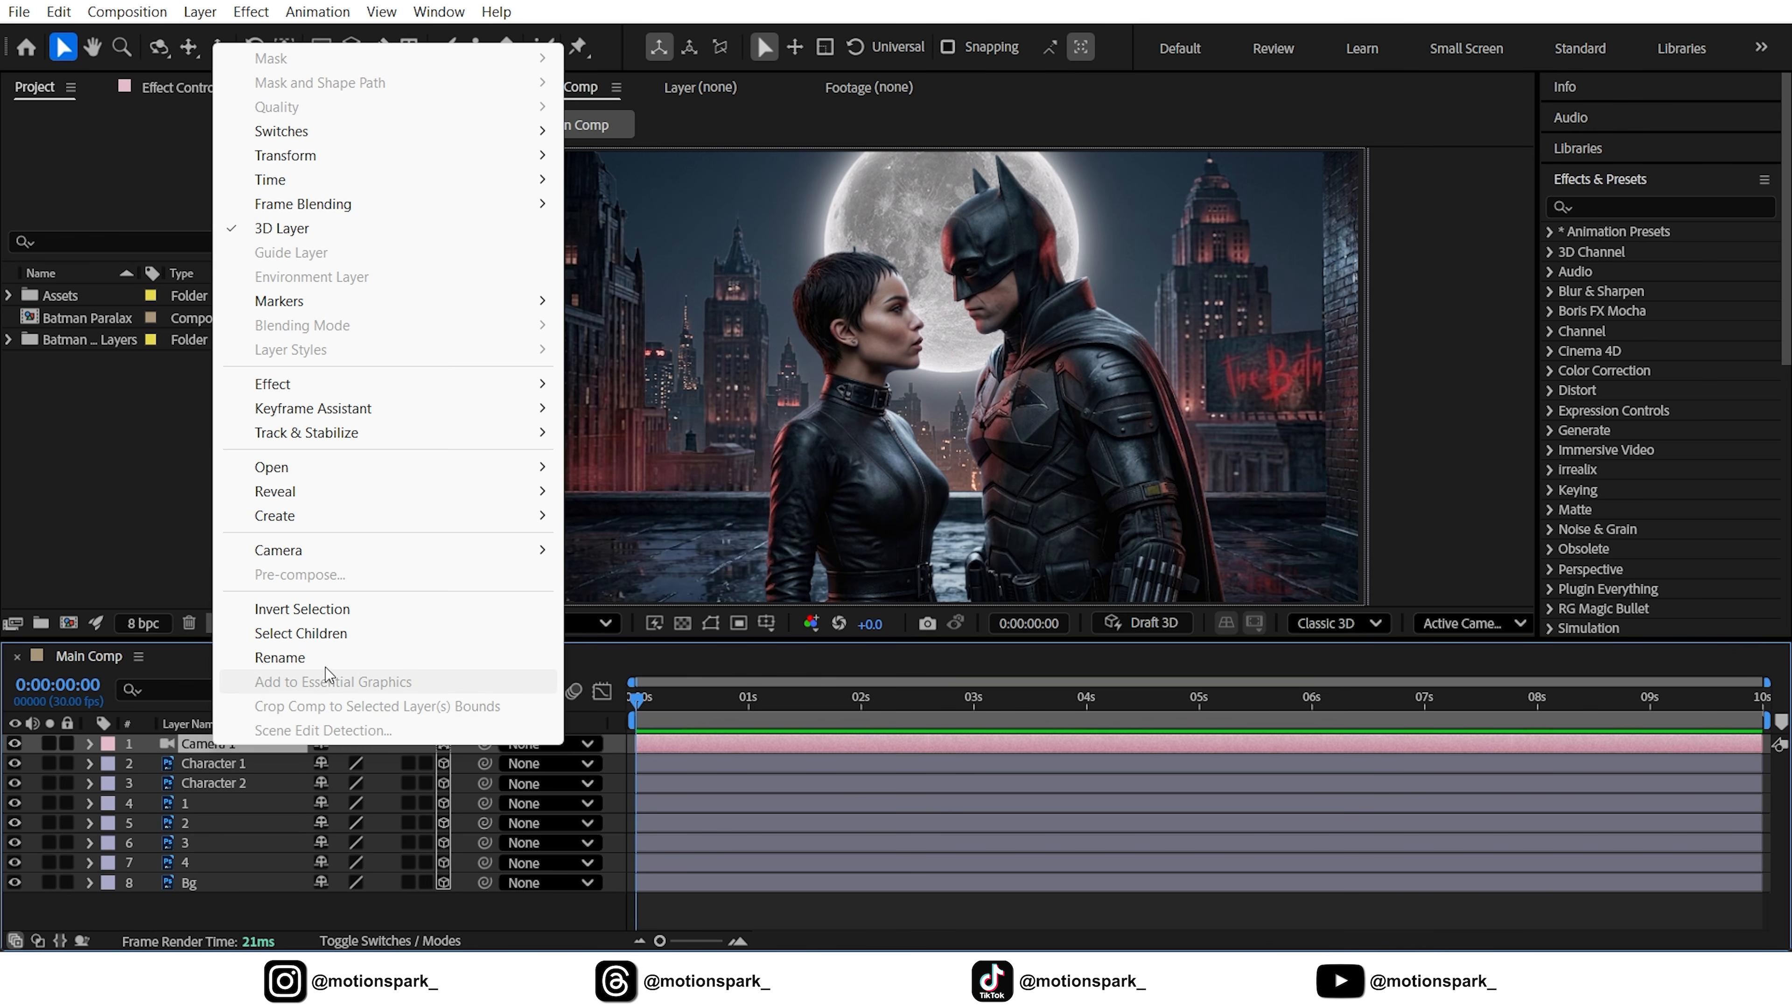
mouse_move(301, 551)
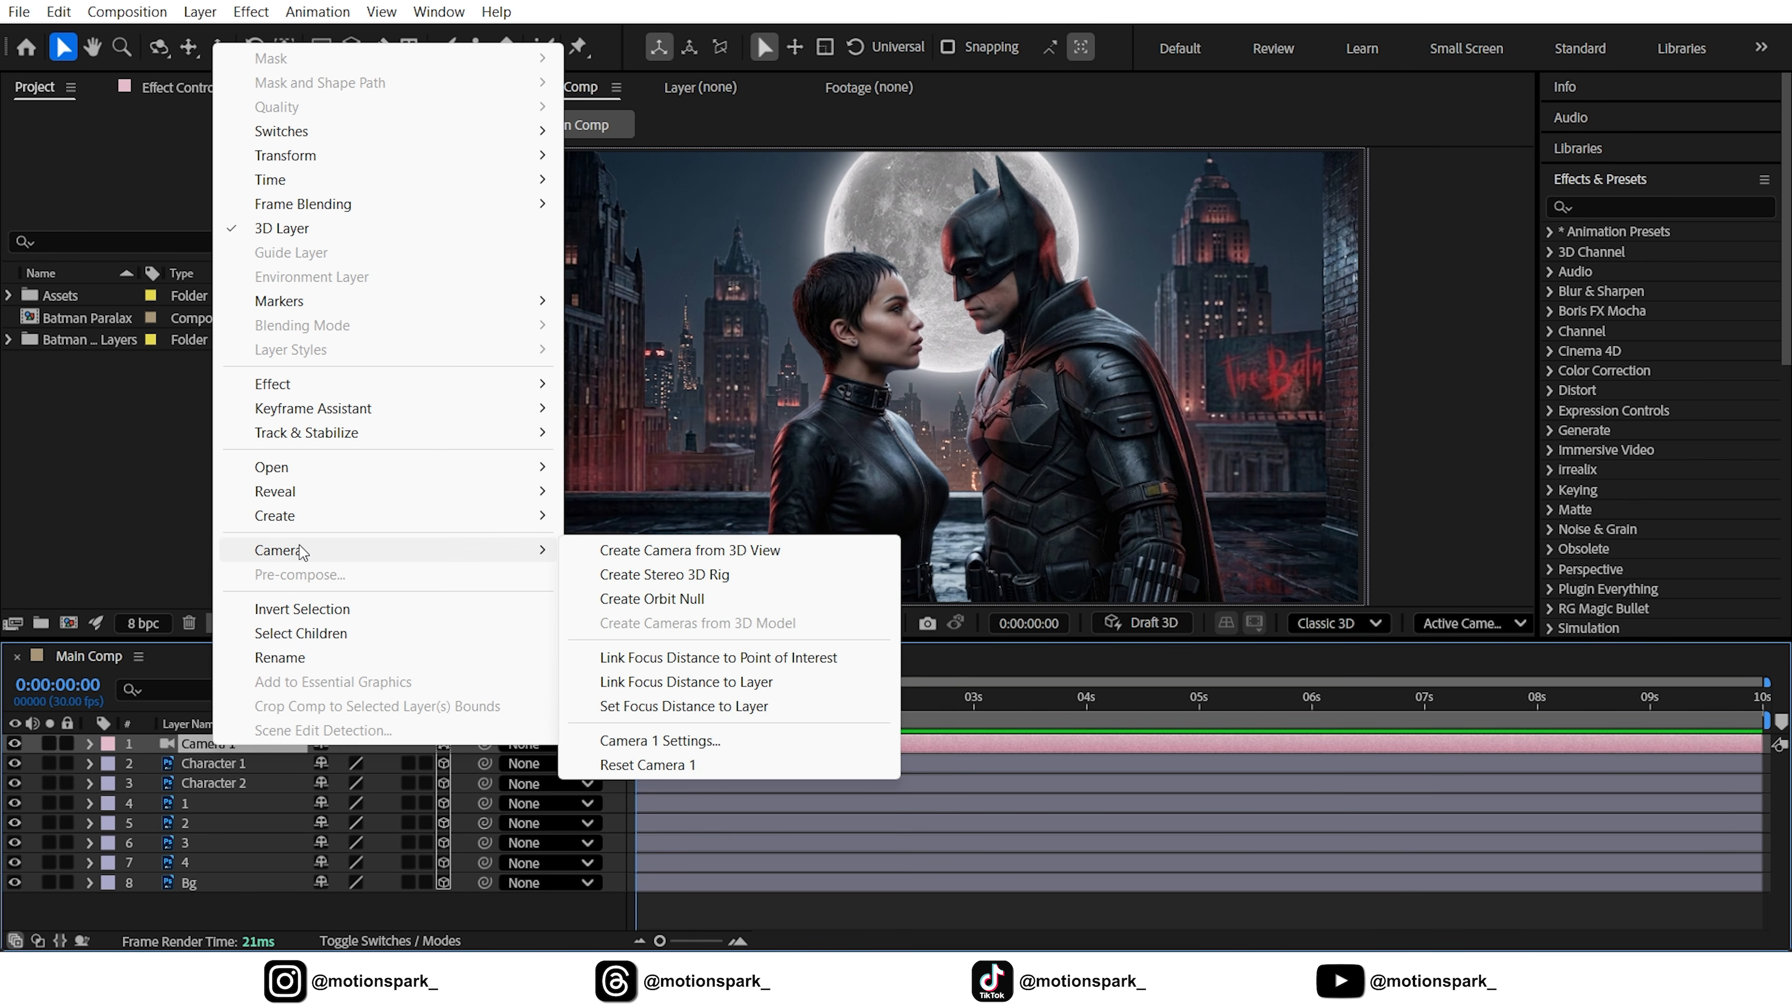
left_click(667, 599)
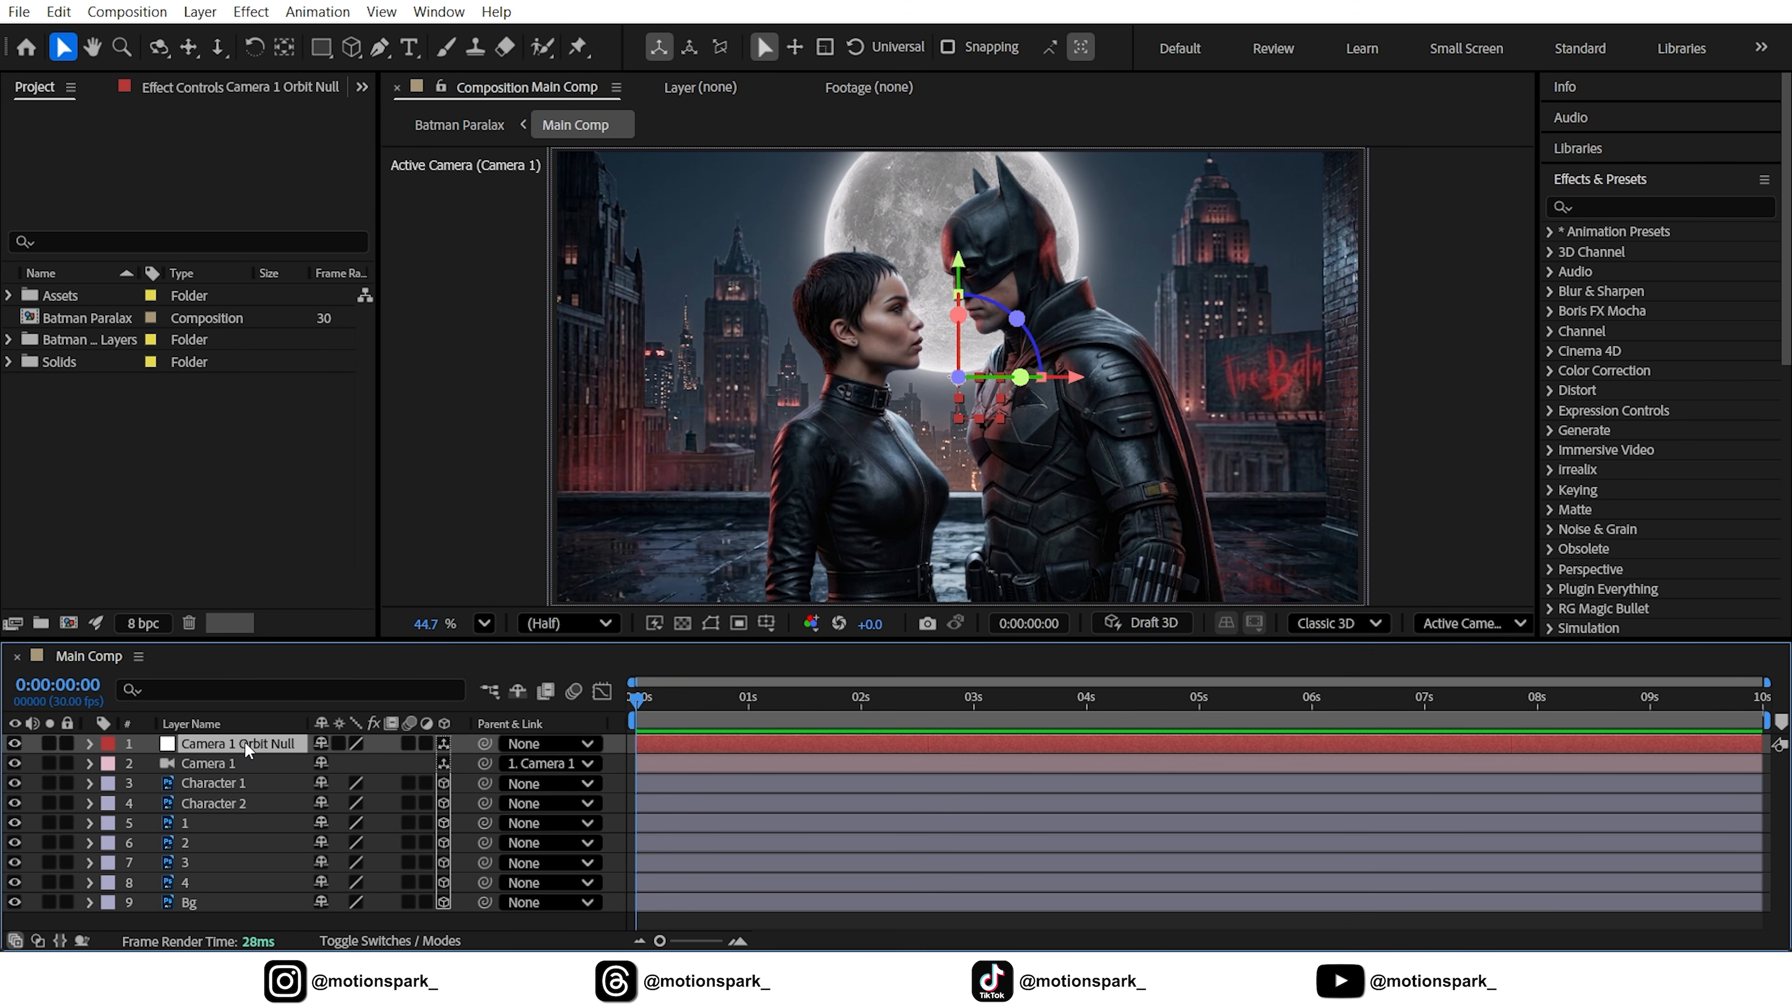
- Rename the camera's orbit null layer to "Camera Controll"
right_click(243, 742)
left_click(338, 652)
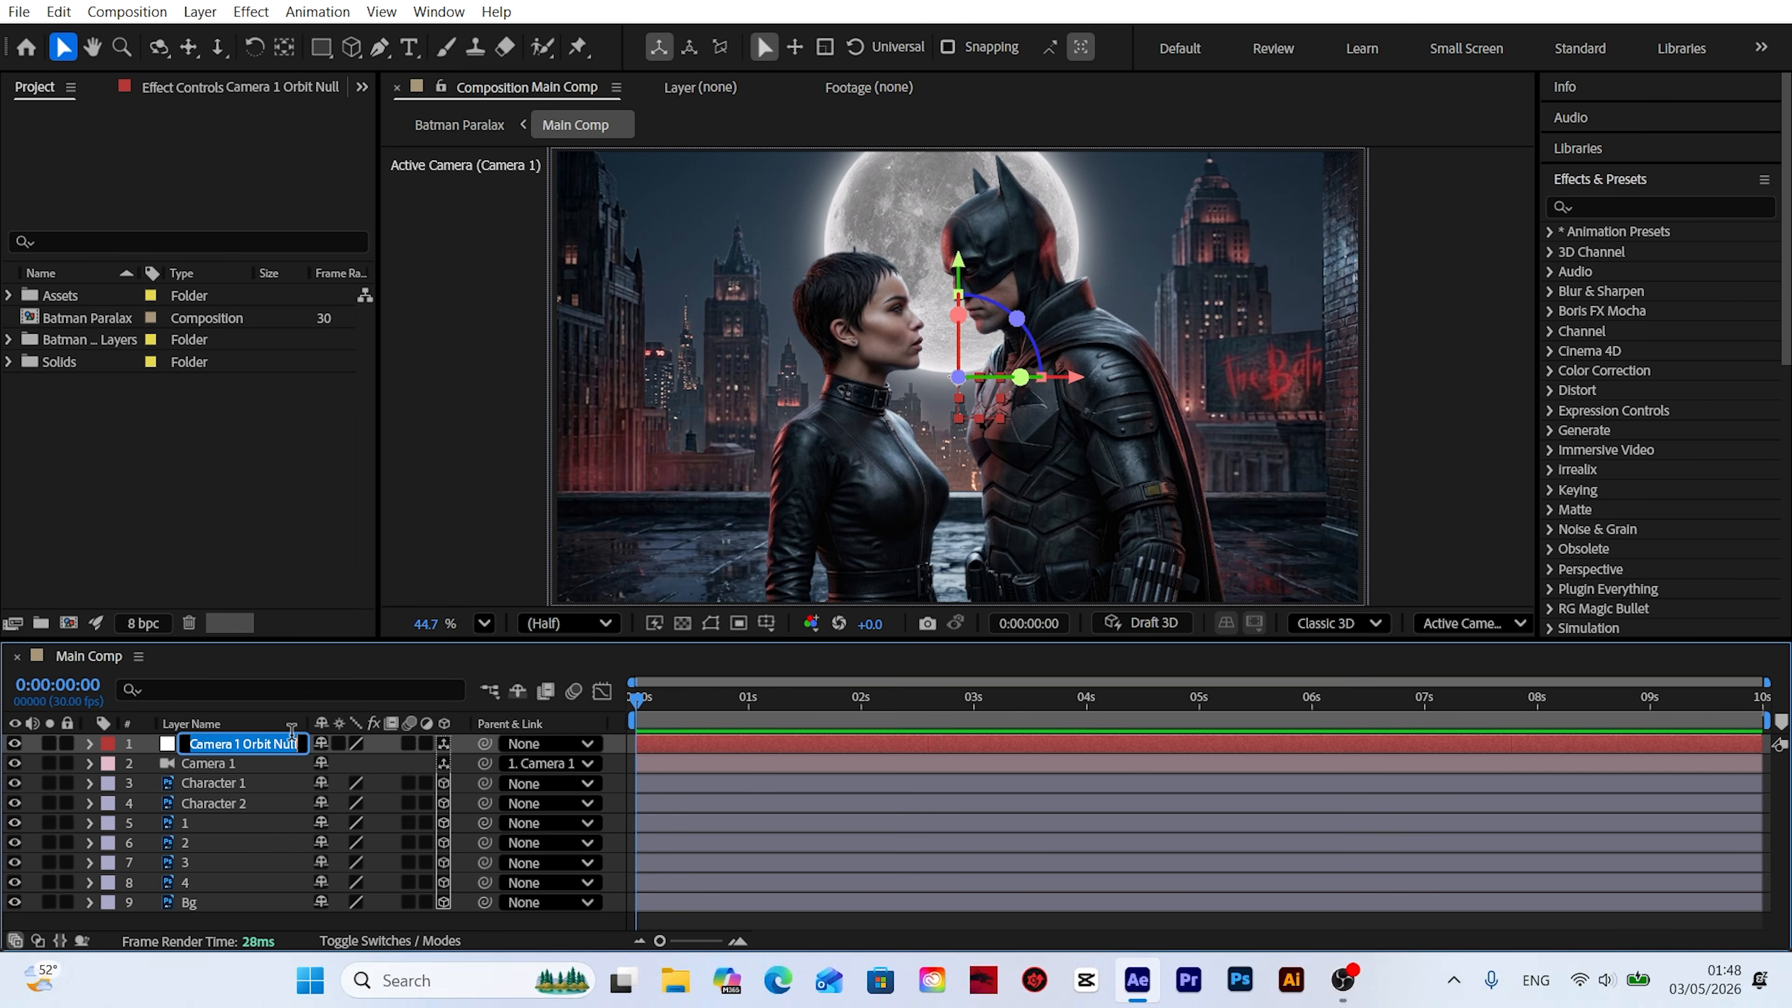
key("End")
key("BackSpace")
key("BackSpace")
key("BackSpace")
key("BackSpace")
key("BackSpace")
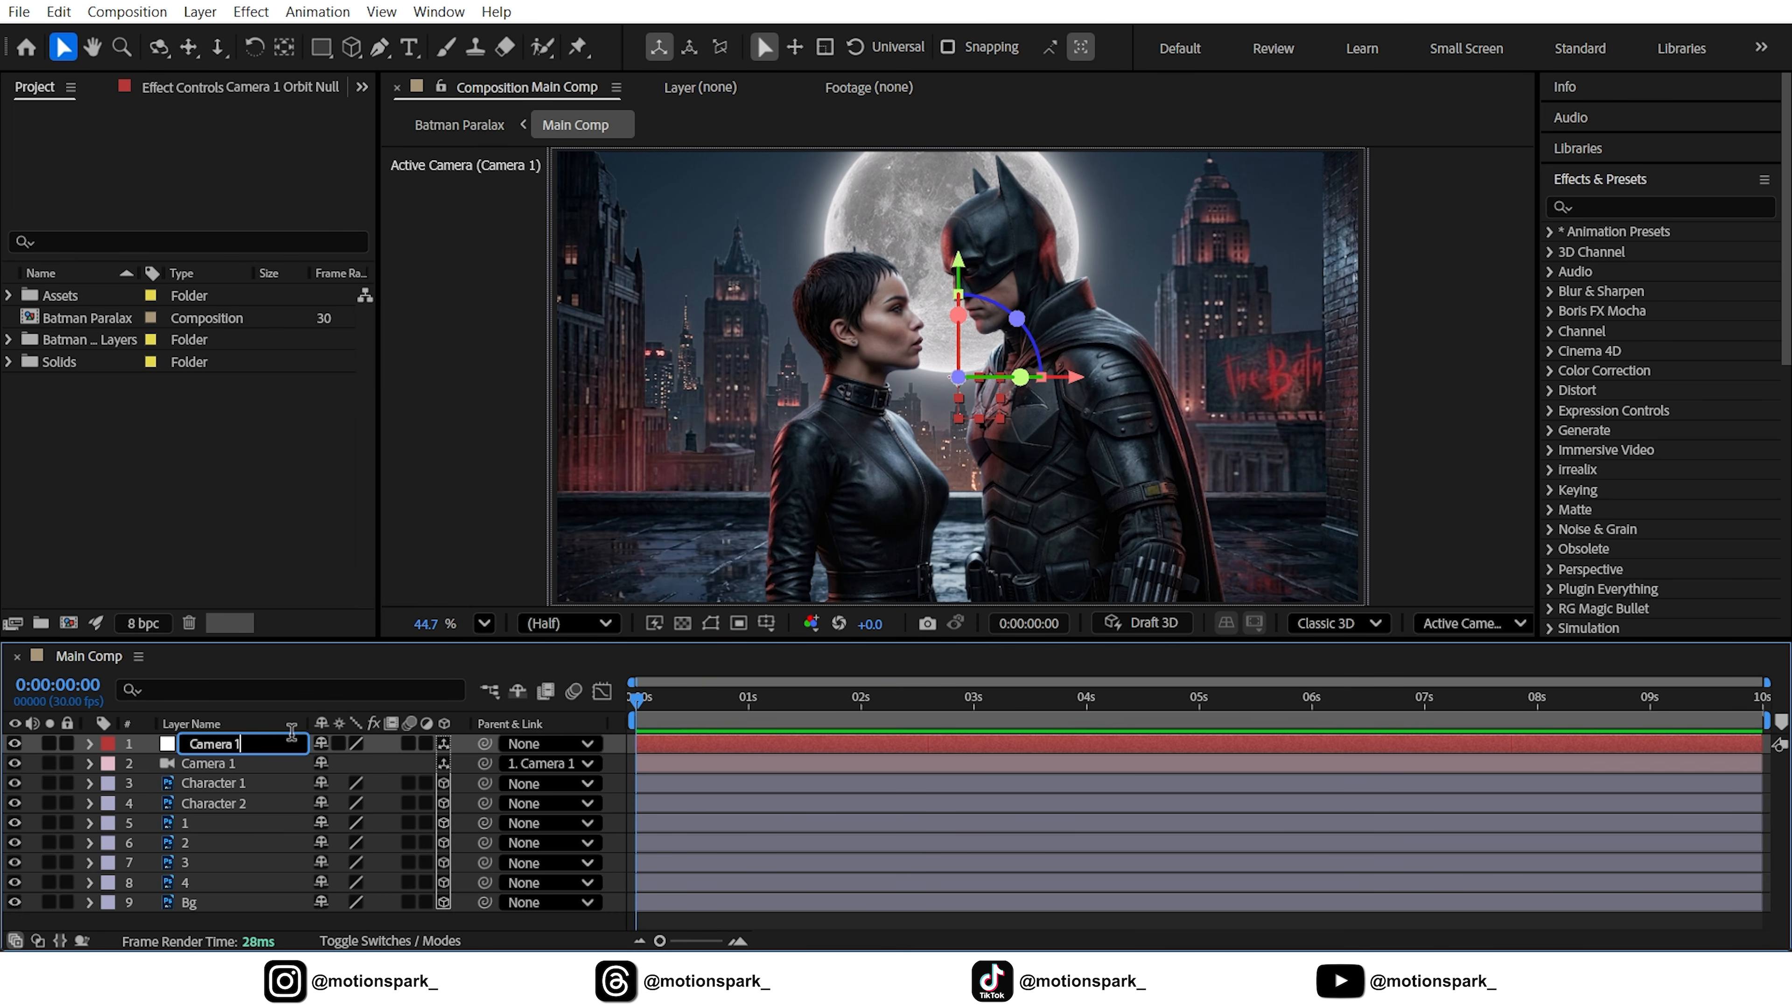
type("Controll")
key("Return")
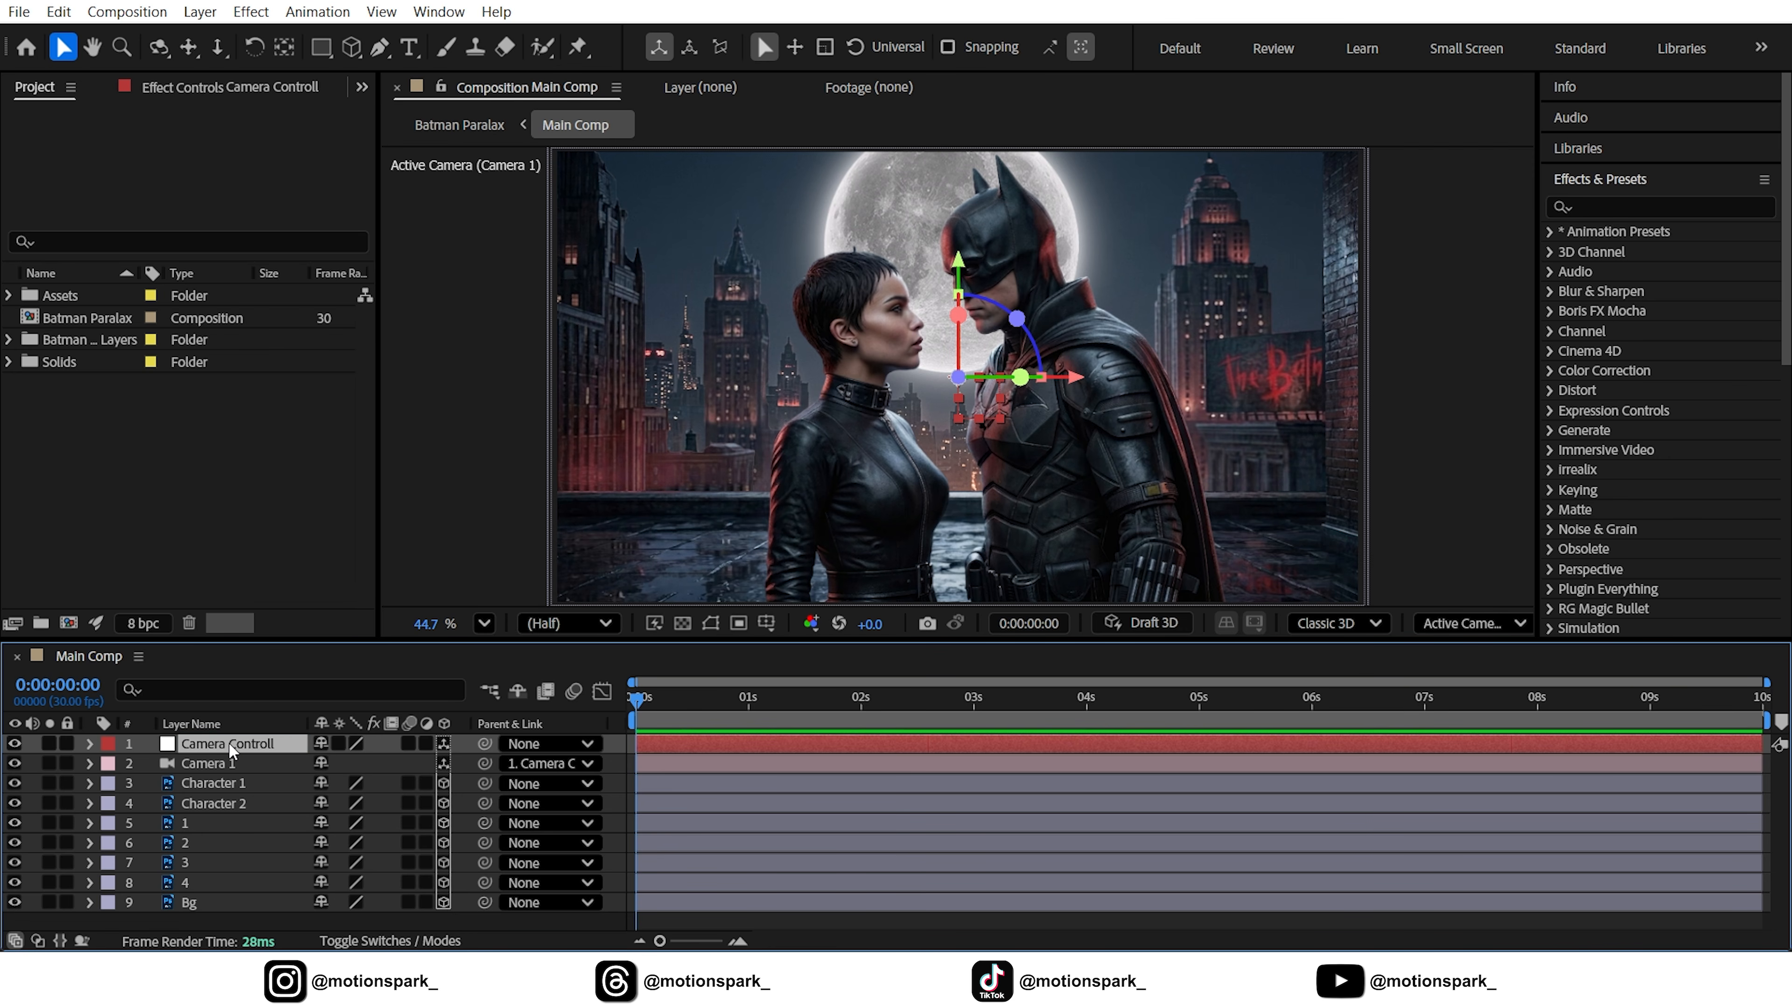
- Keyframe the Camera Controll layer's Position, Orientation and X, Y and Z Rotation at 0:00 and again at 6 seconds
key("p")
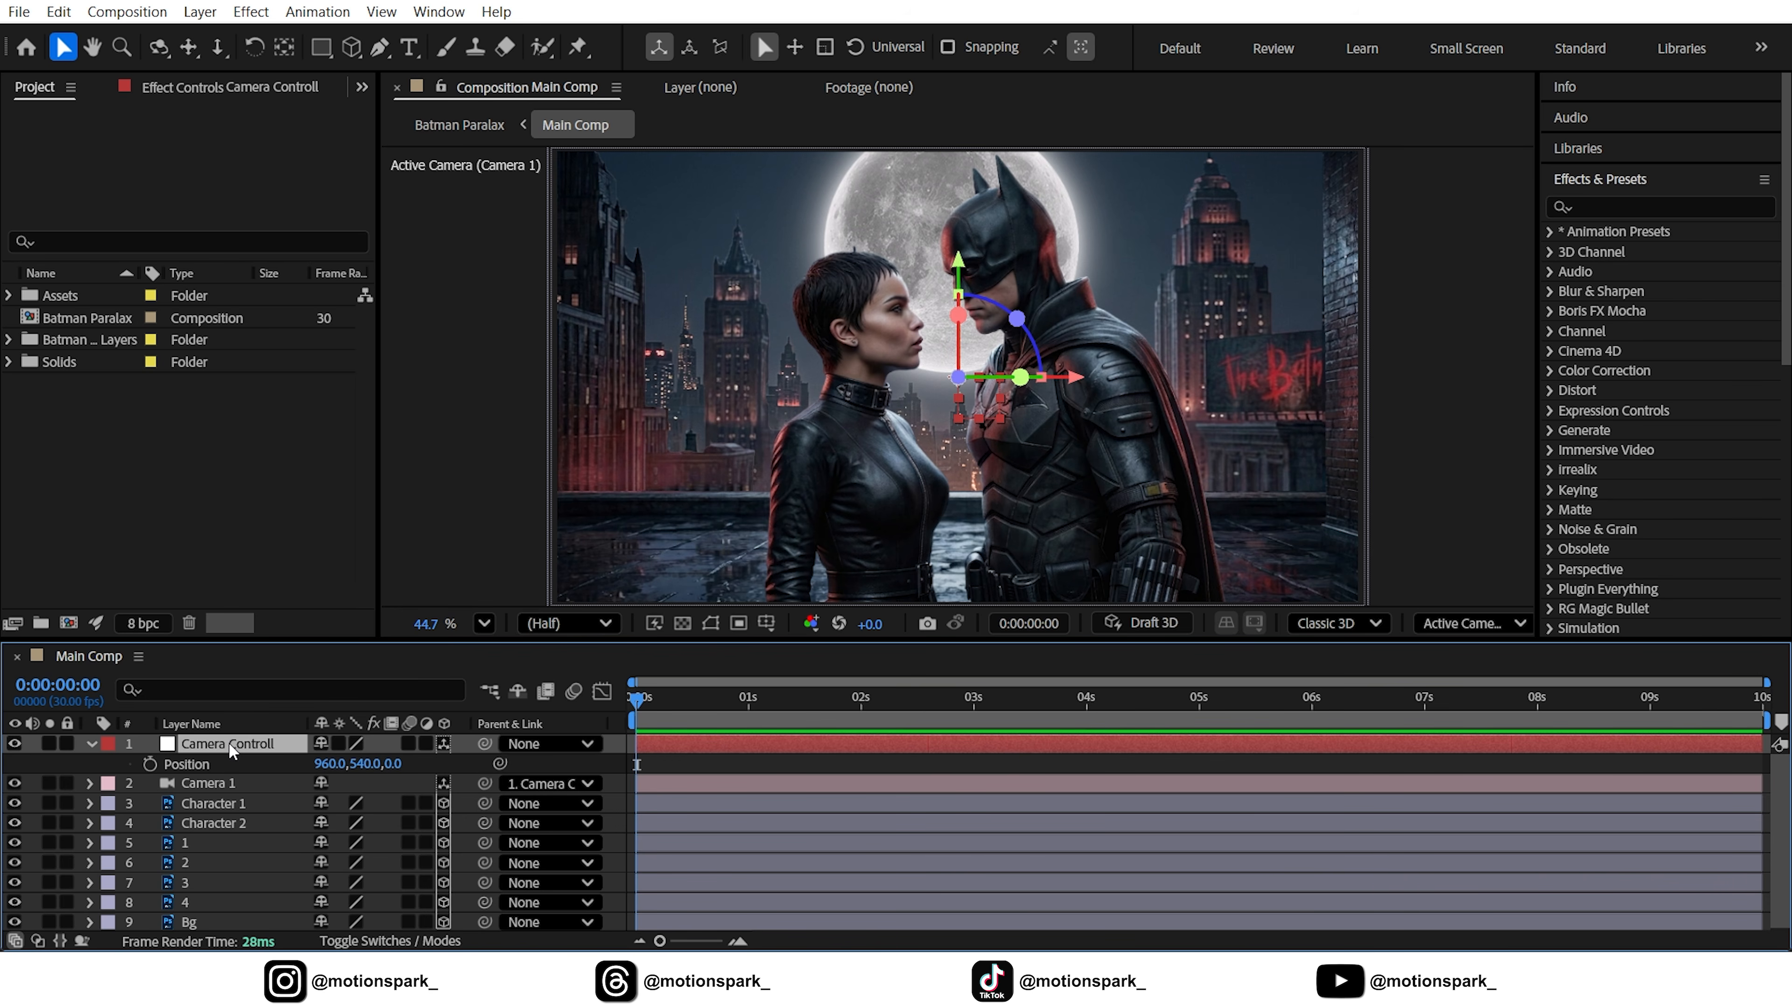
key("shift+r")
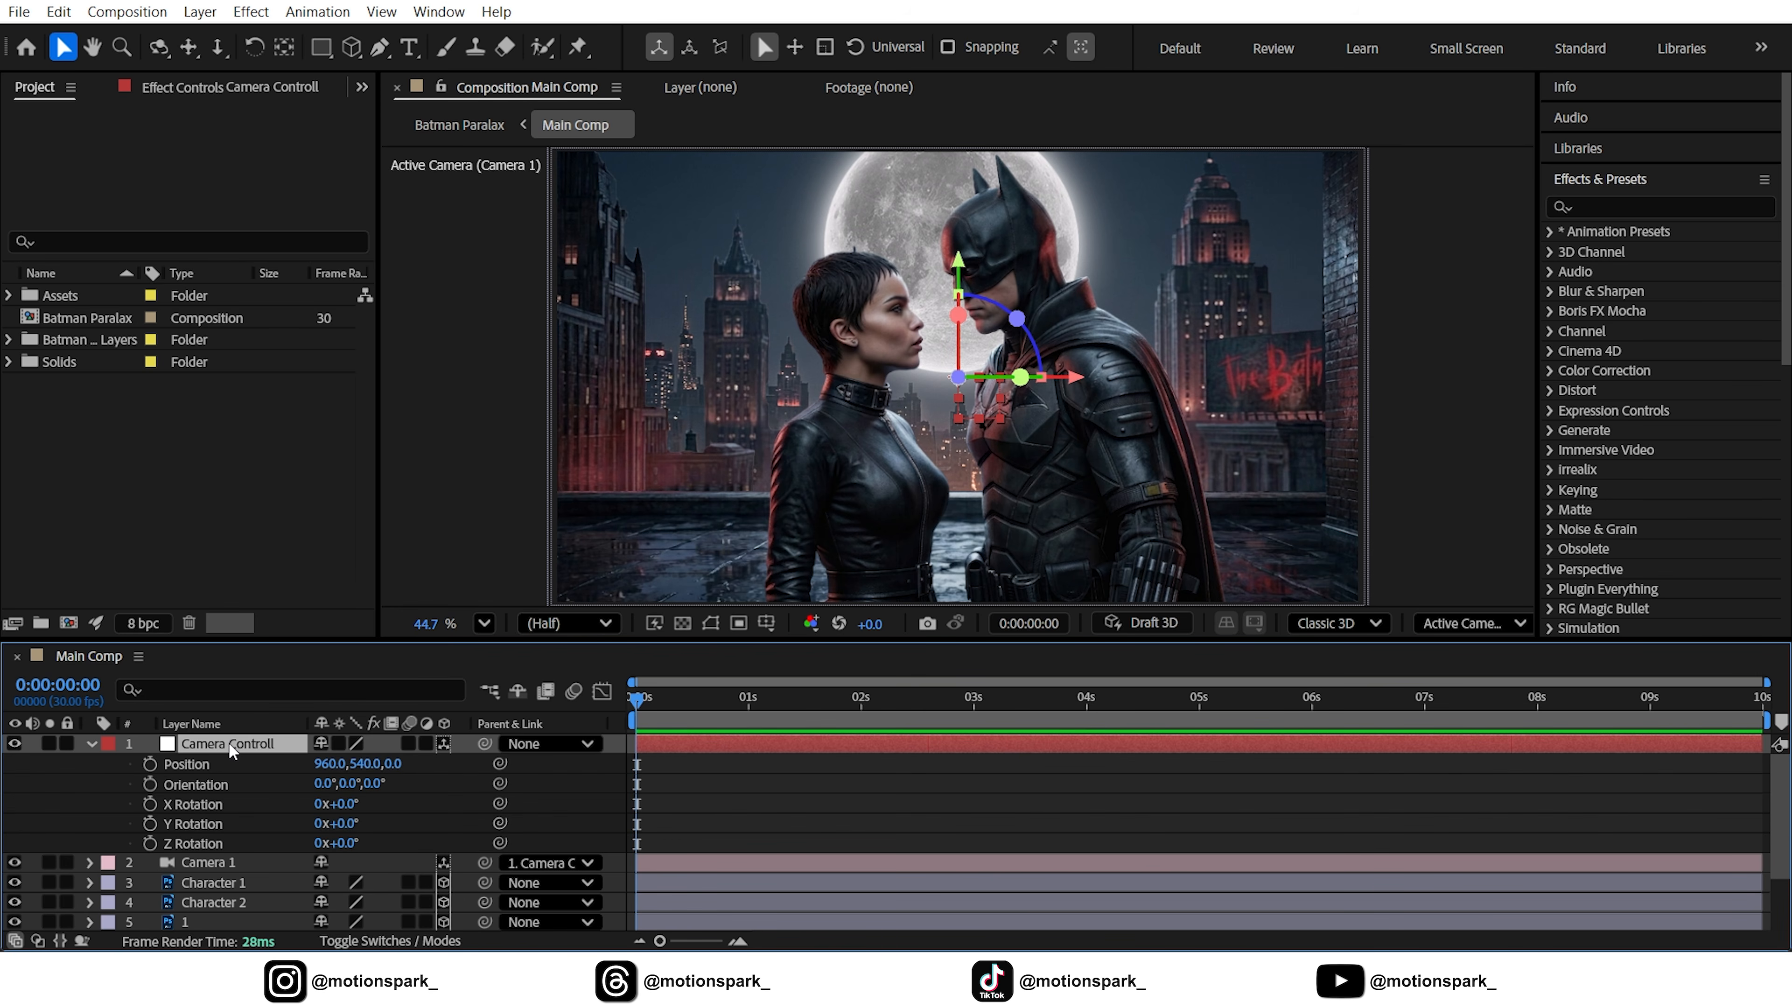
left_click_drag(148, 766, 150, 843)
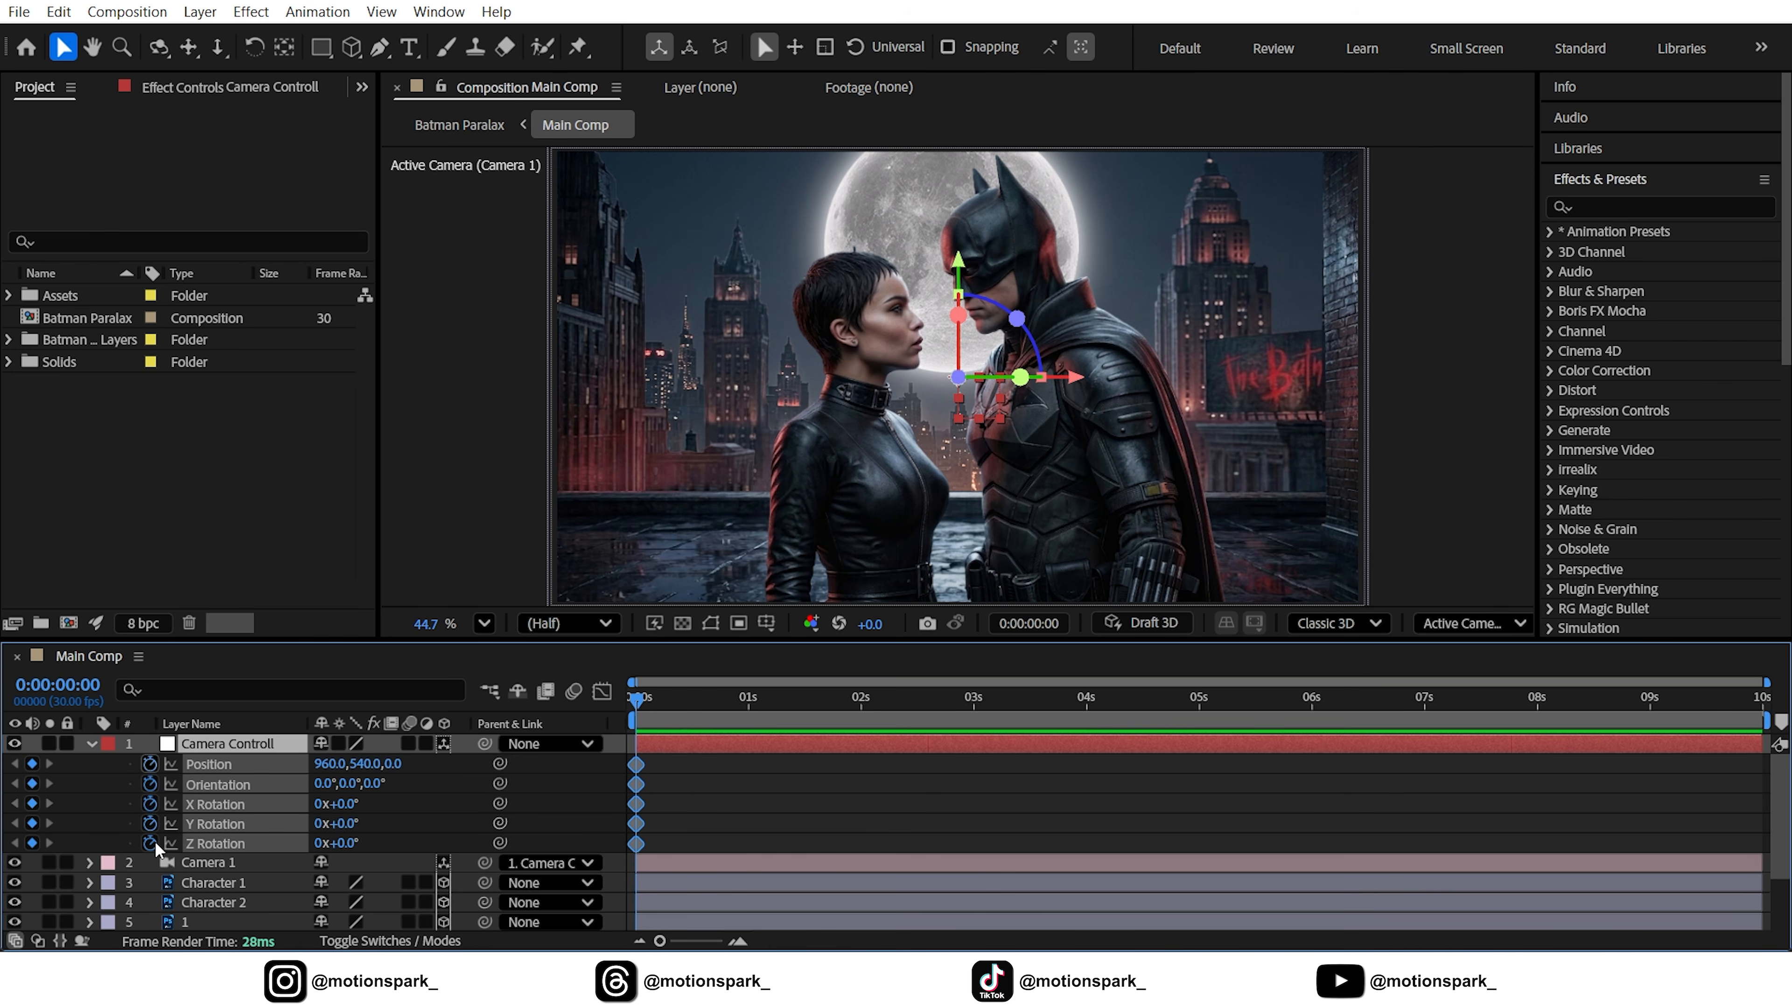
left_click(1314, 706)
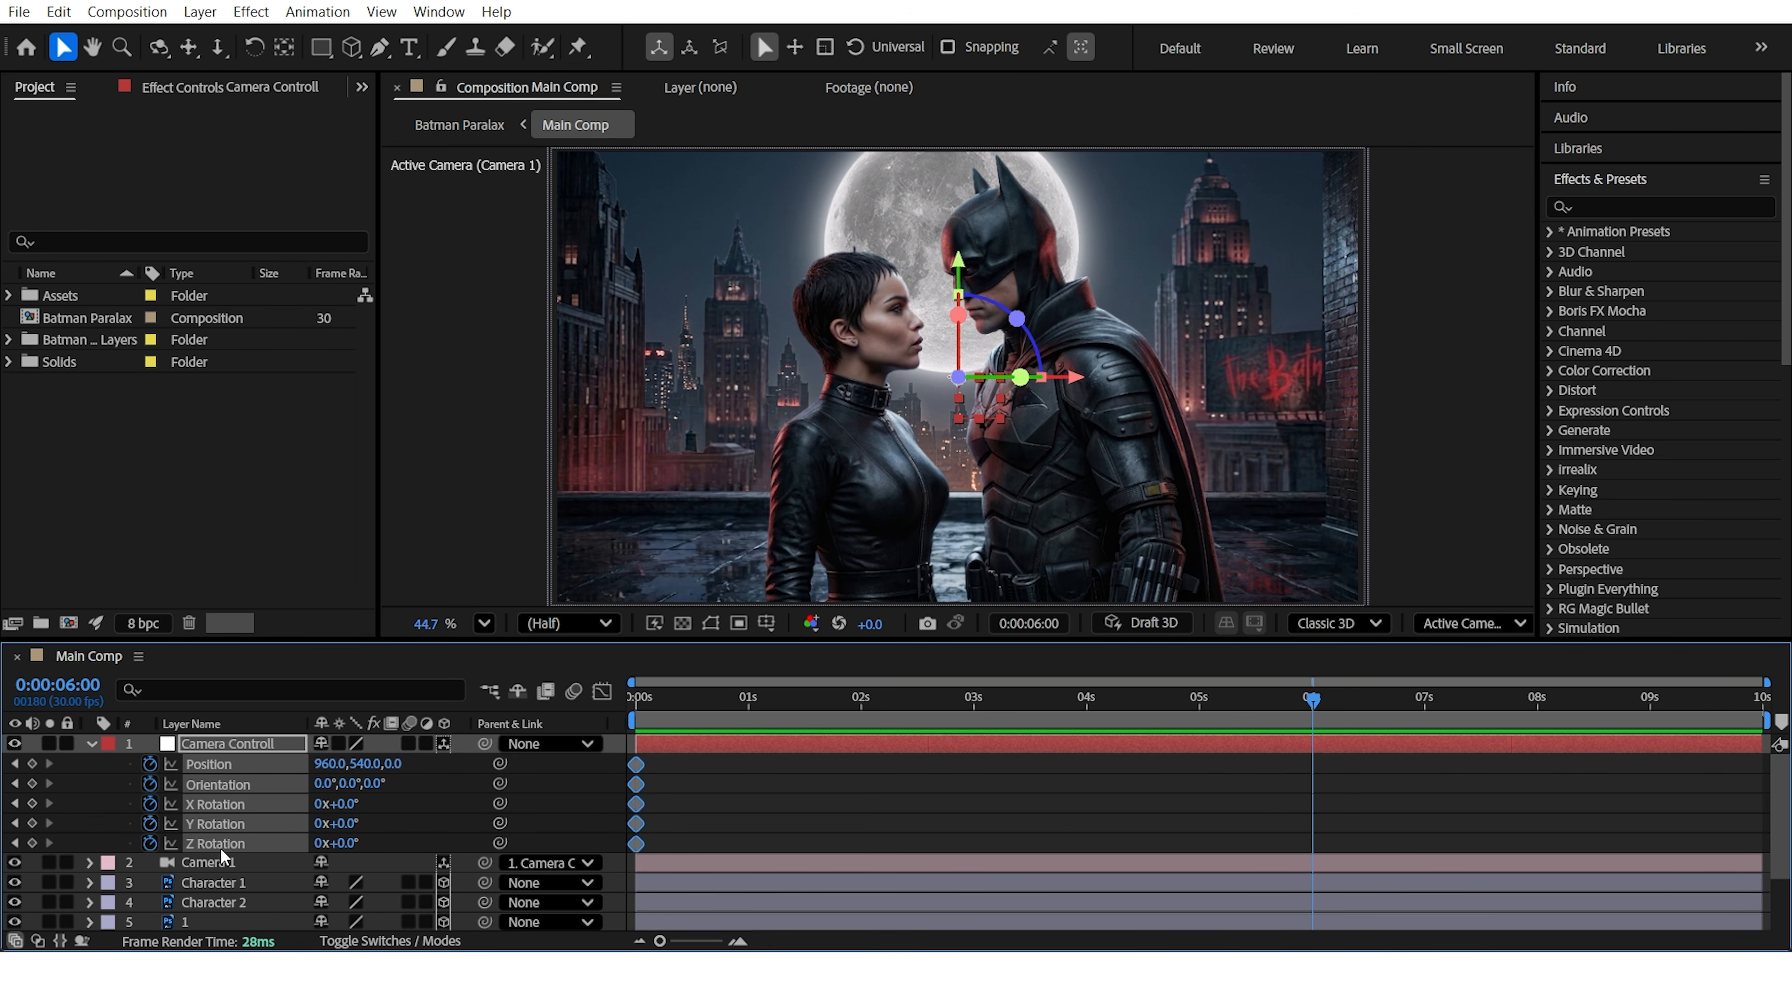
left_click(31, 843)
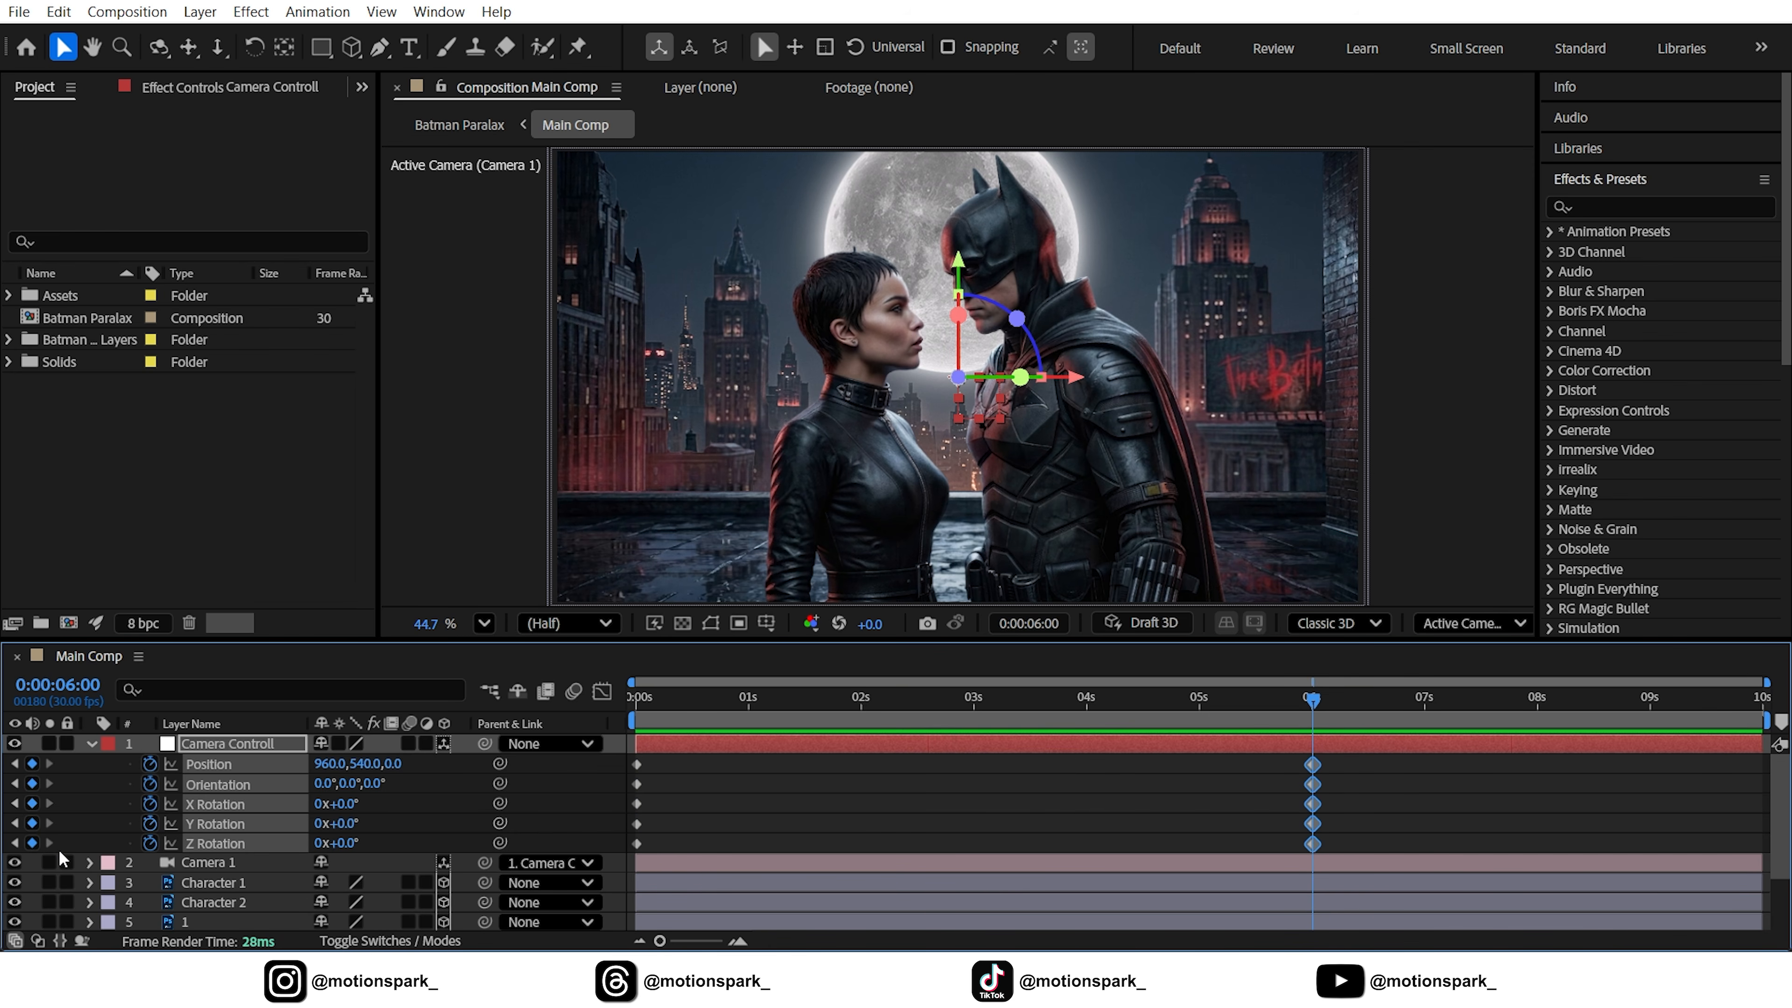
- At the first frame, push the Camera Controll null forward in depth to a Z position of 4270
left_click_drag(731, 702, 612, 719)
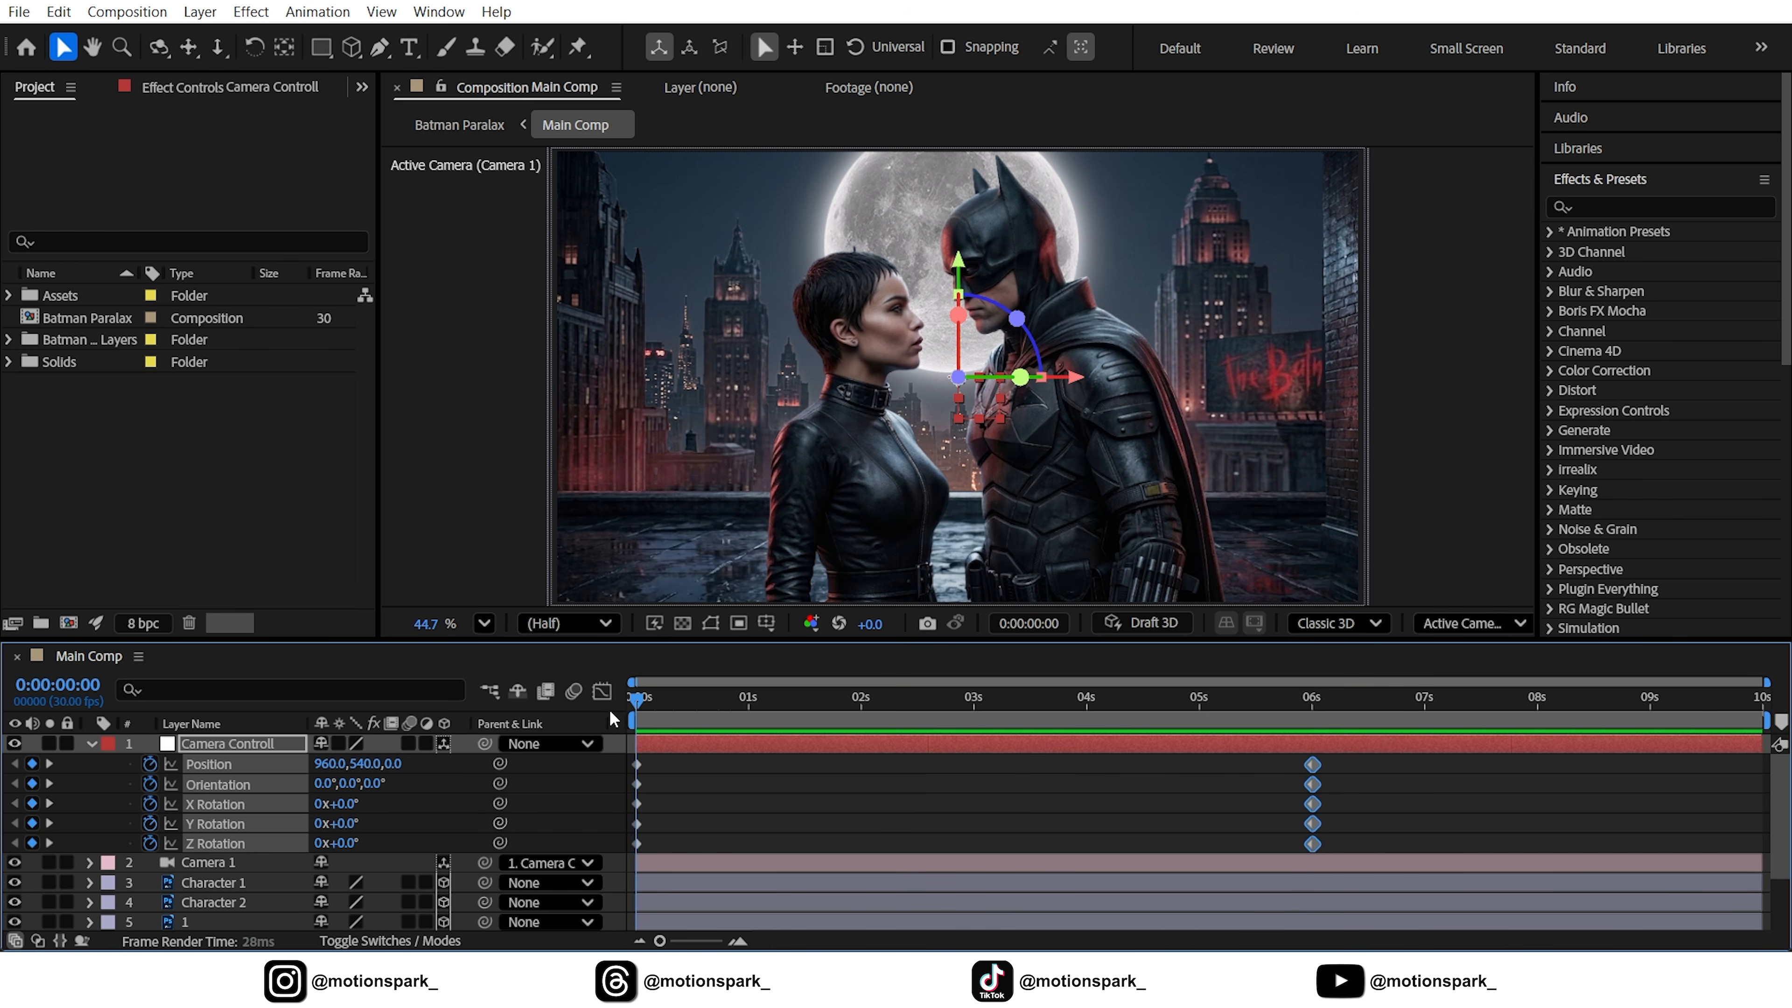
left_click(573, 789)
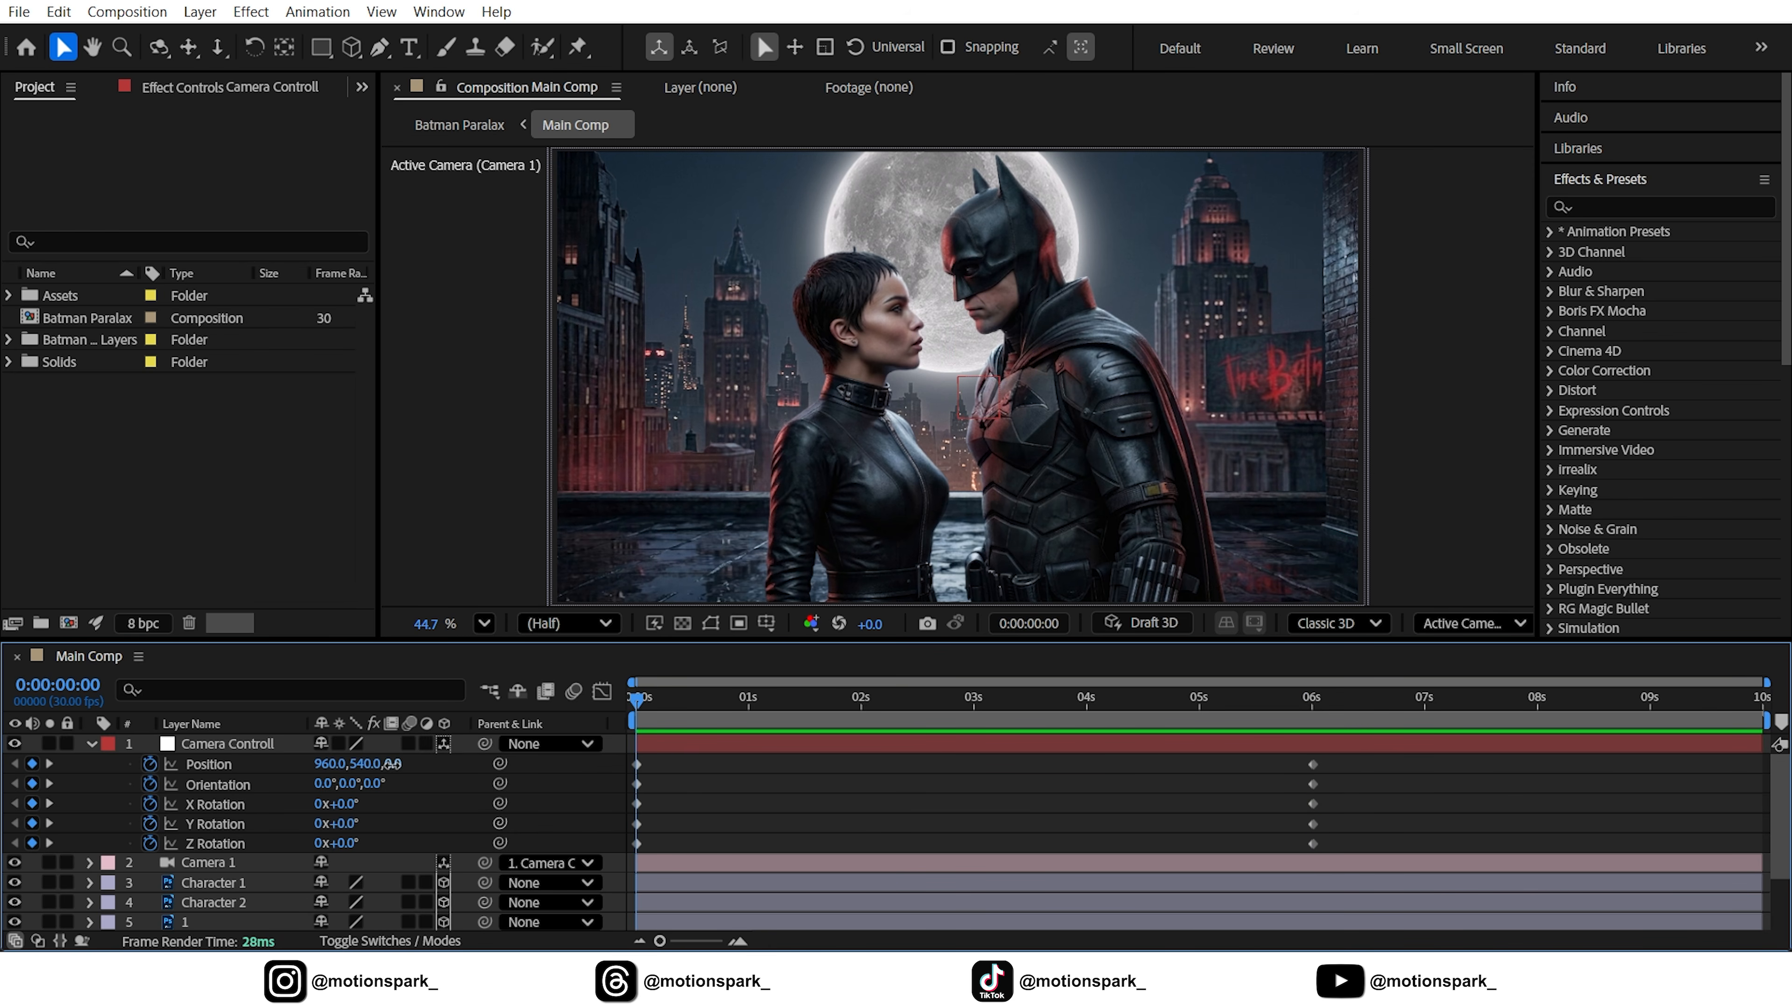
left_click_drag(393, 764, 906, 718)
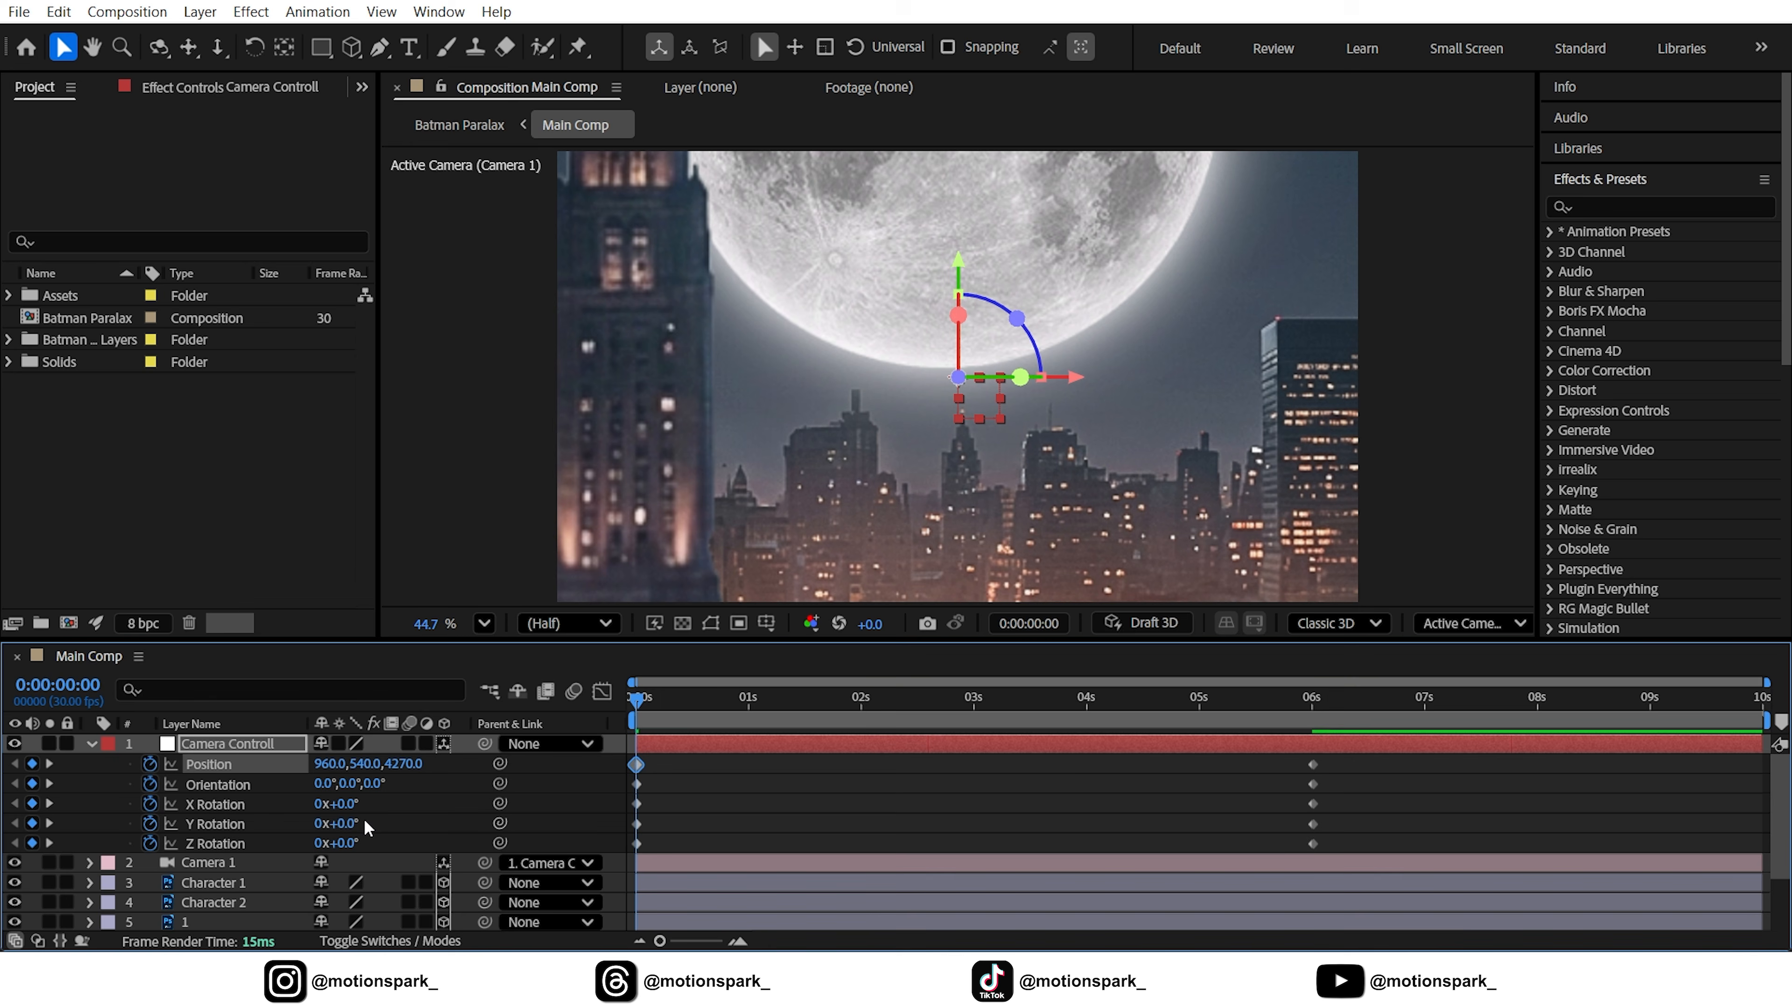
- Set Camera Controll's starting X Rotation to -13°, Y Rotation to 3° and Z Rotation to 5°
left_click(350, 804)
type("-13")
key("Tab")
type("3")
key("Tab")
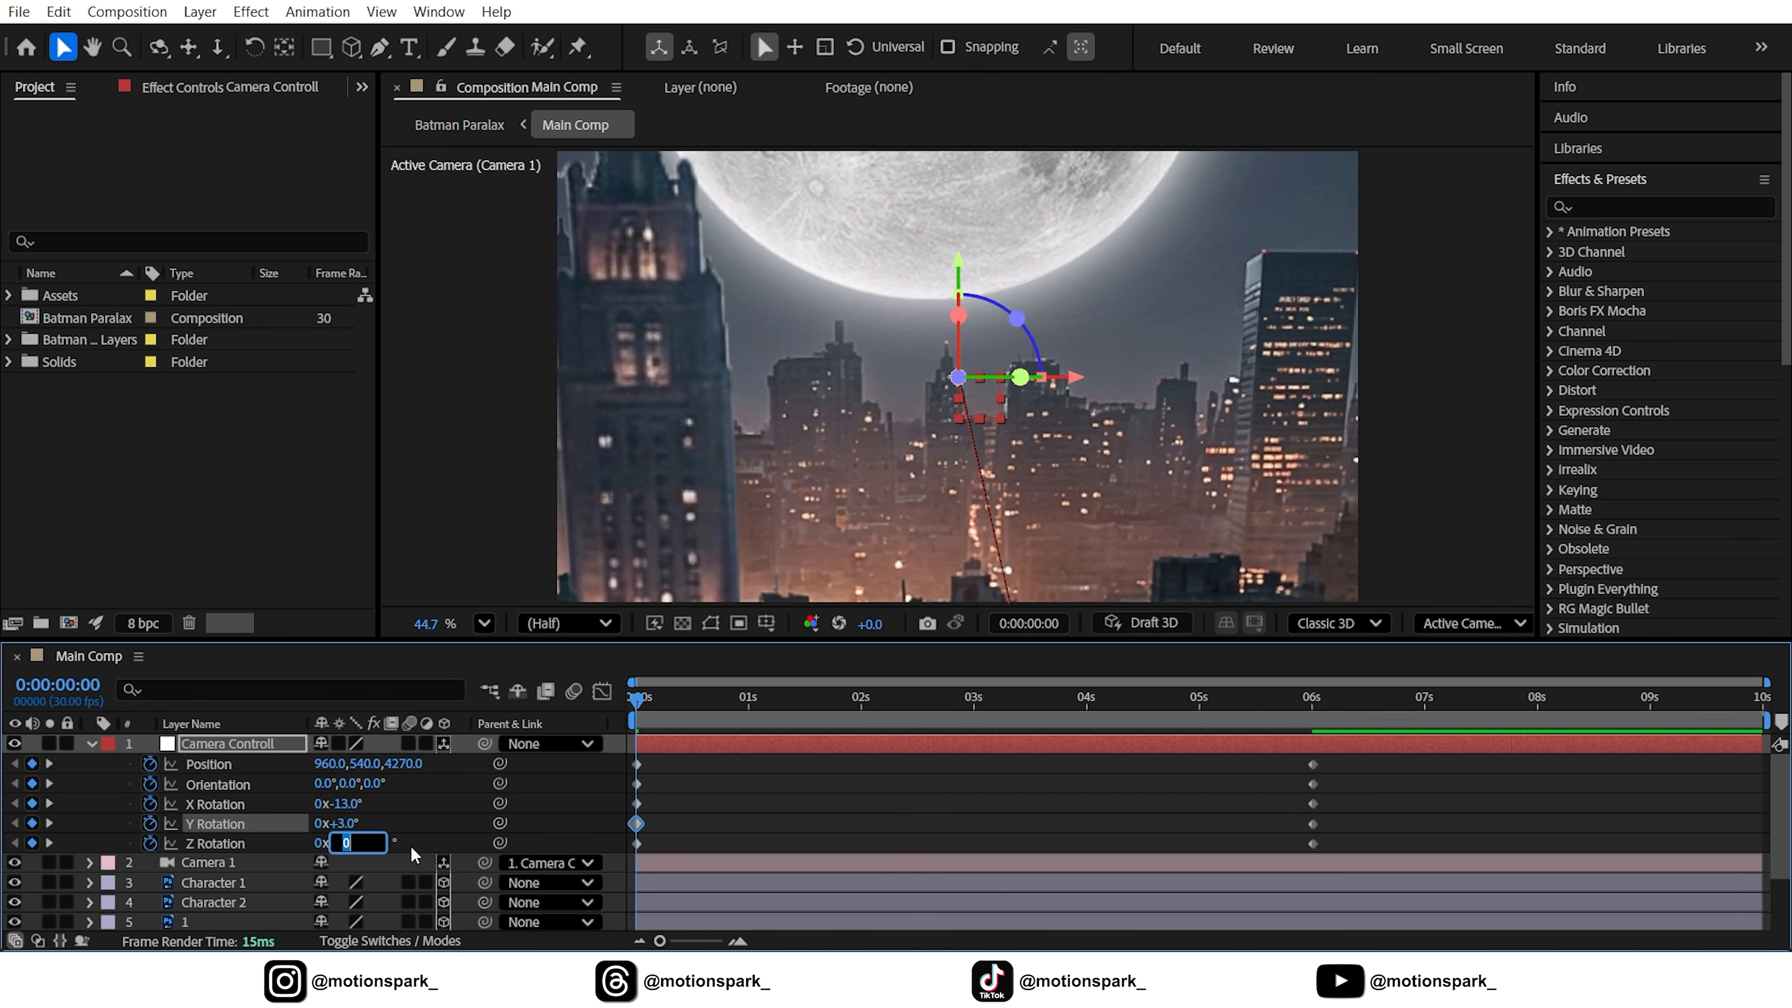
type("5")
key("Return")
left_click(554, 806)
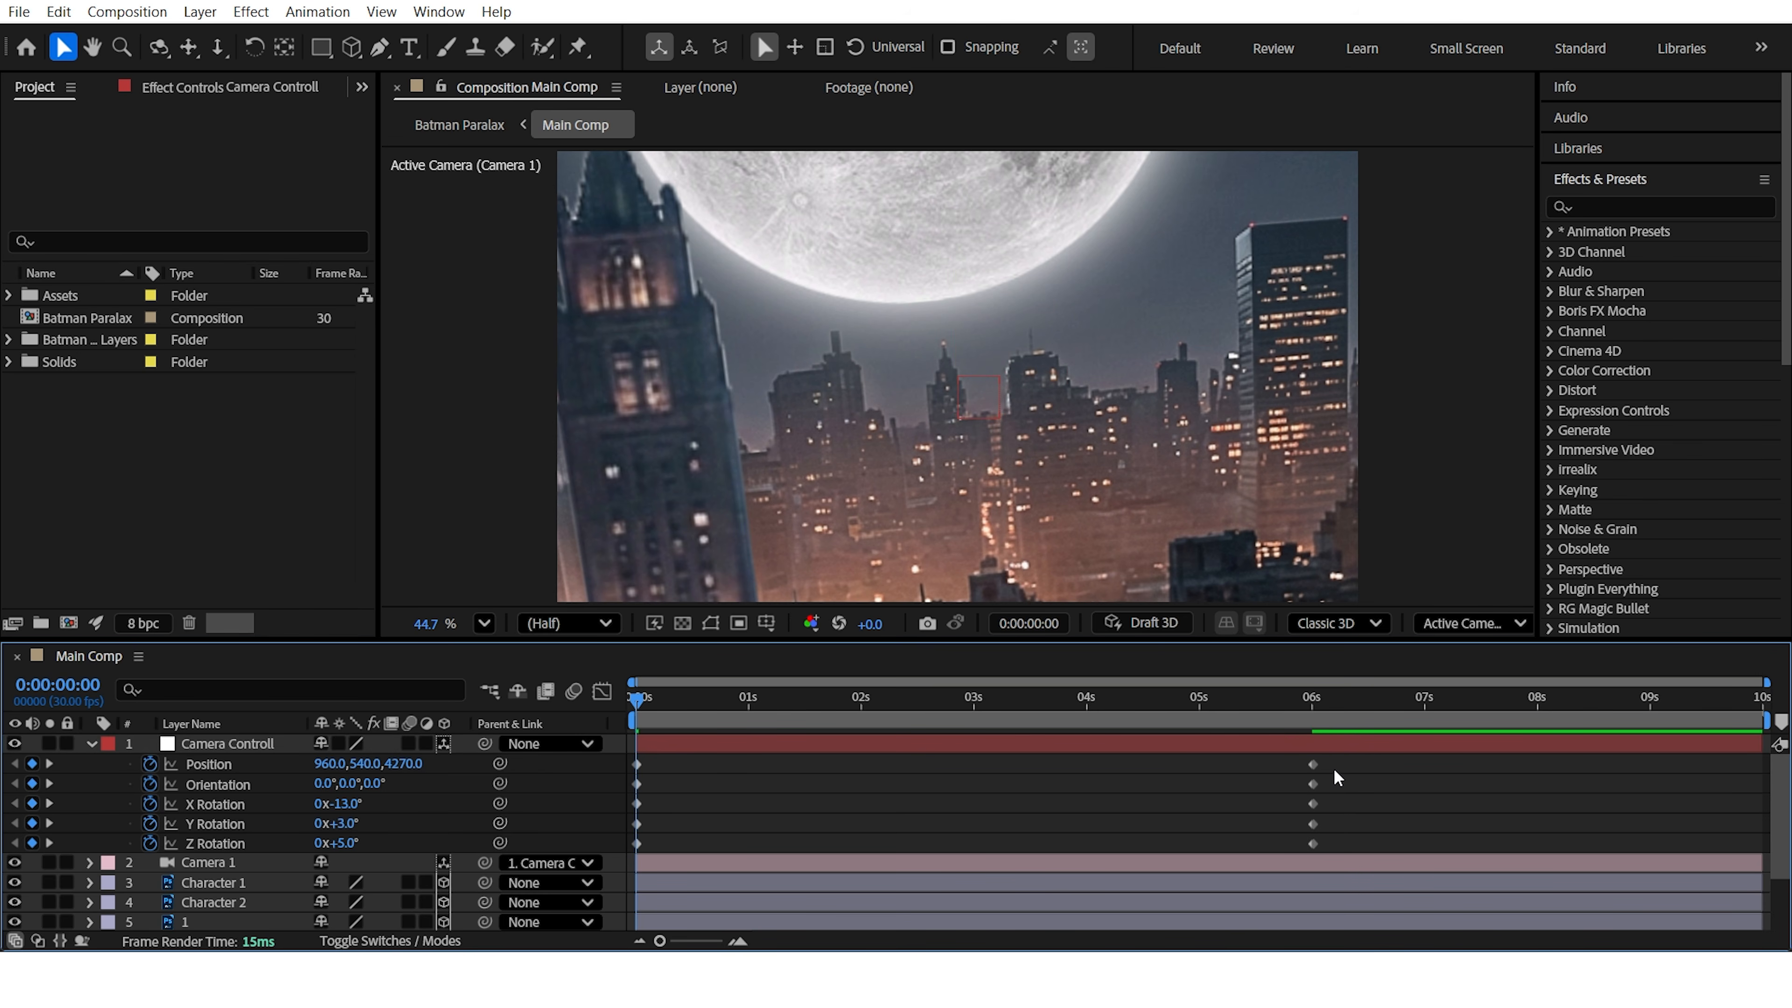
- Apply Easy Ease to all Camera Controll keyframes, lengthen the ease into the 6-second keyframes in the speed graph, and preview the move
left_click_drag(1333, 767, 600, 840)
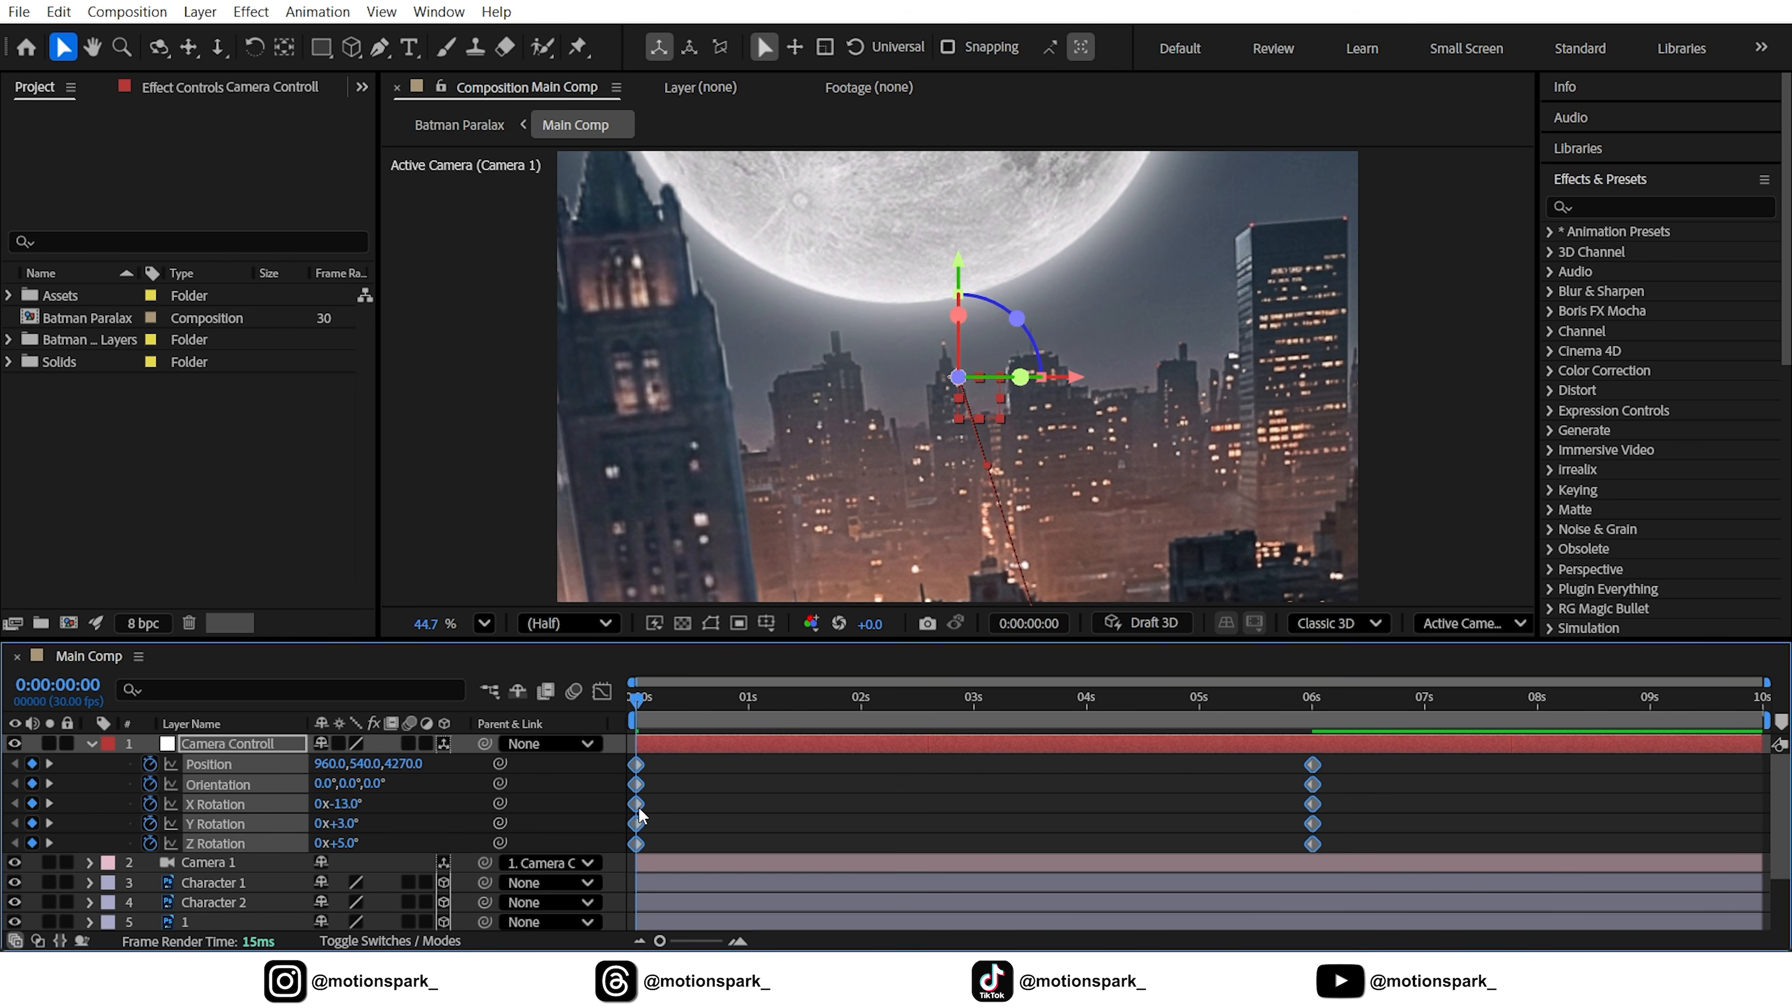
key("F9")
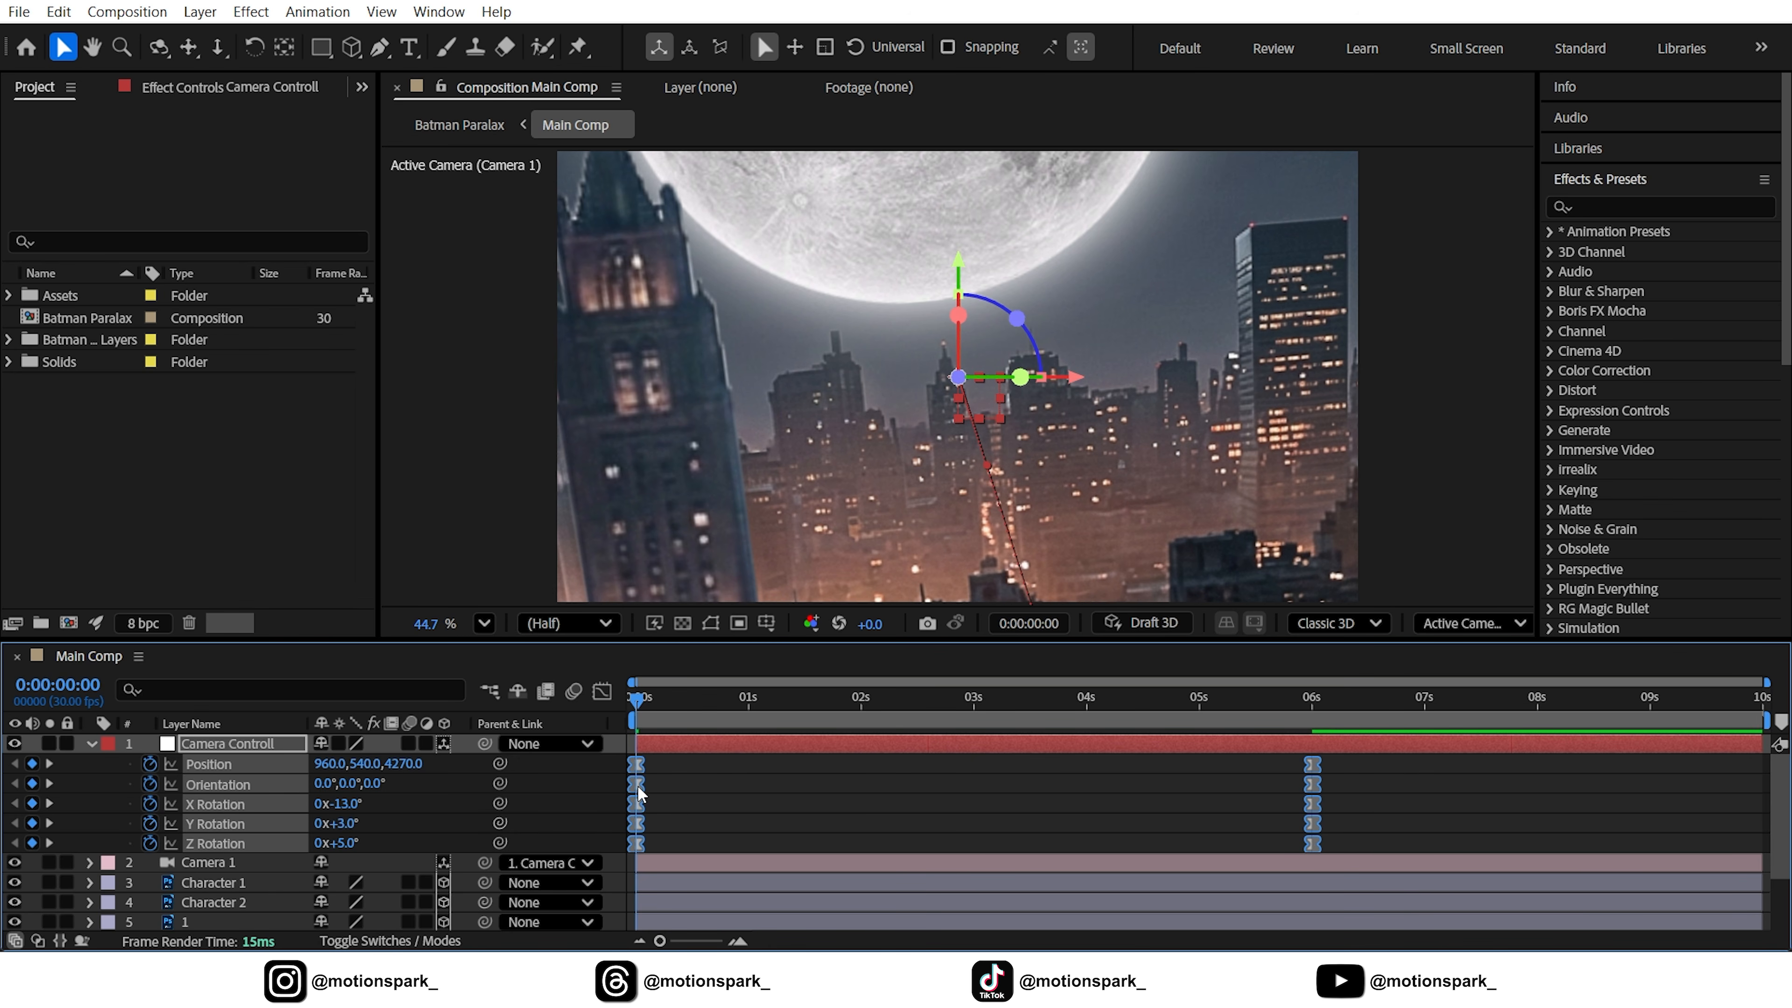
left_click(602, 692)
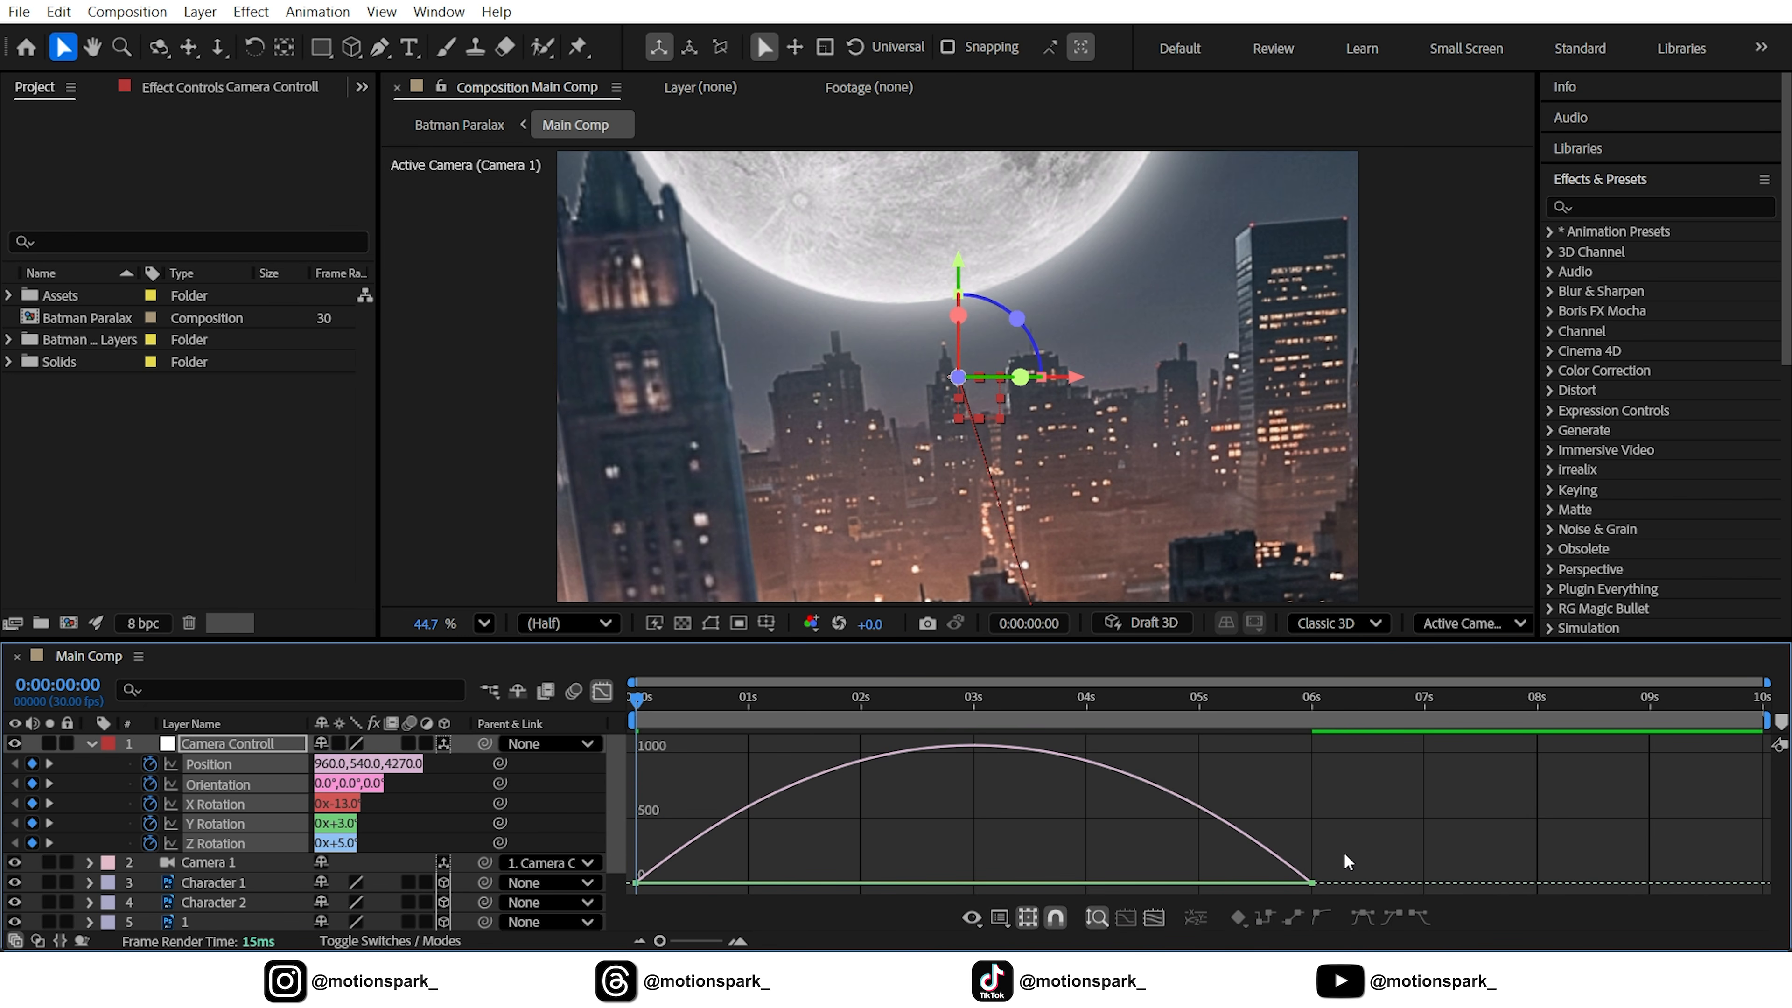
left_click_drag(1345, 861, 840, 872)
left_click(603, 692)
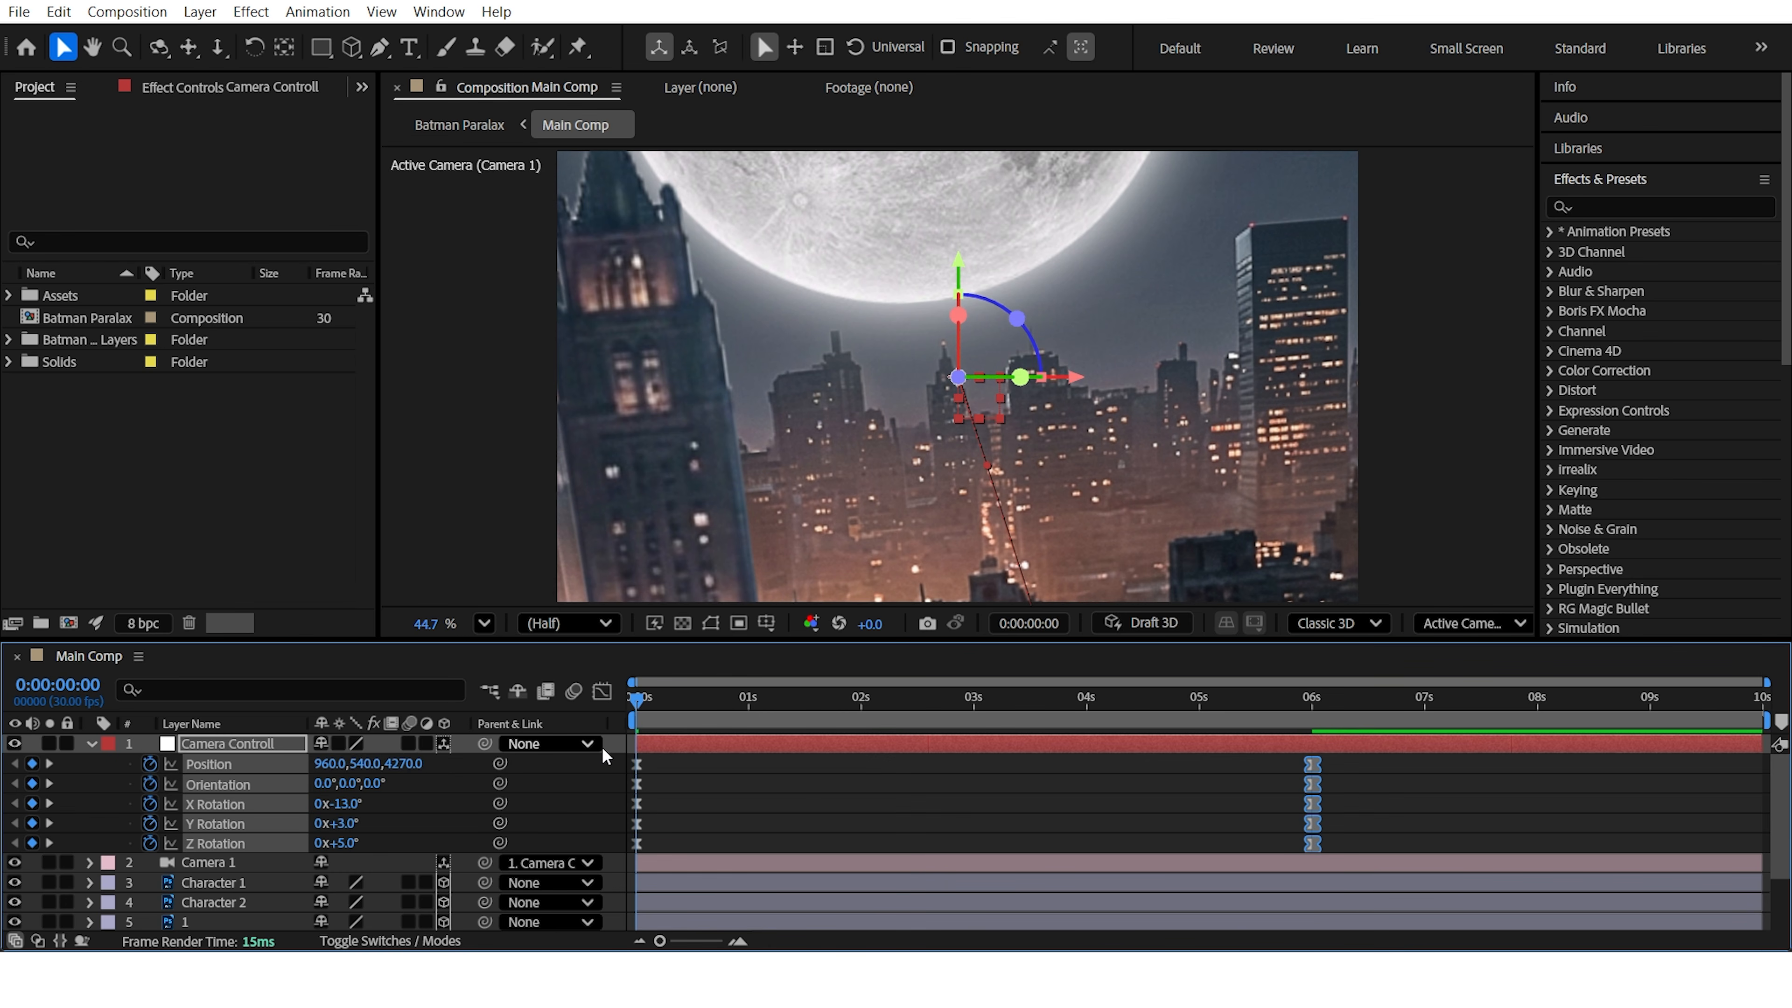
left_click(595, 773)
key("space")
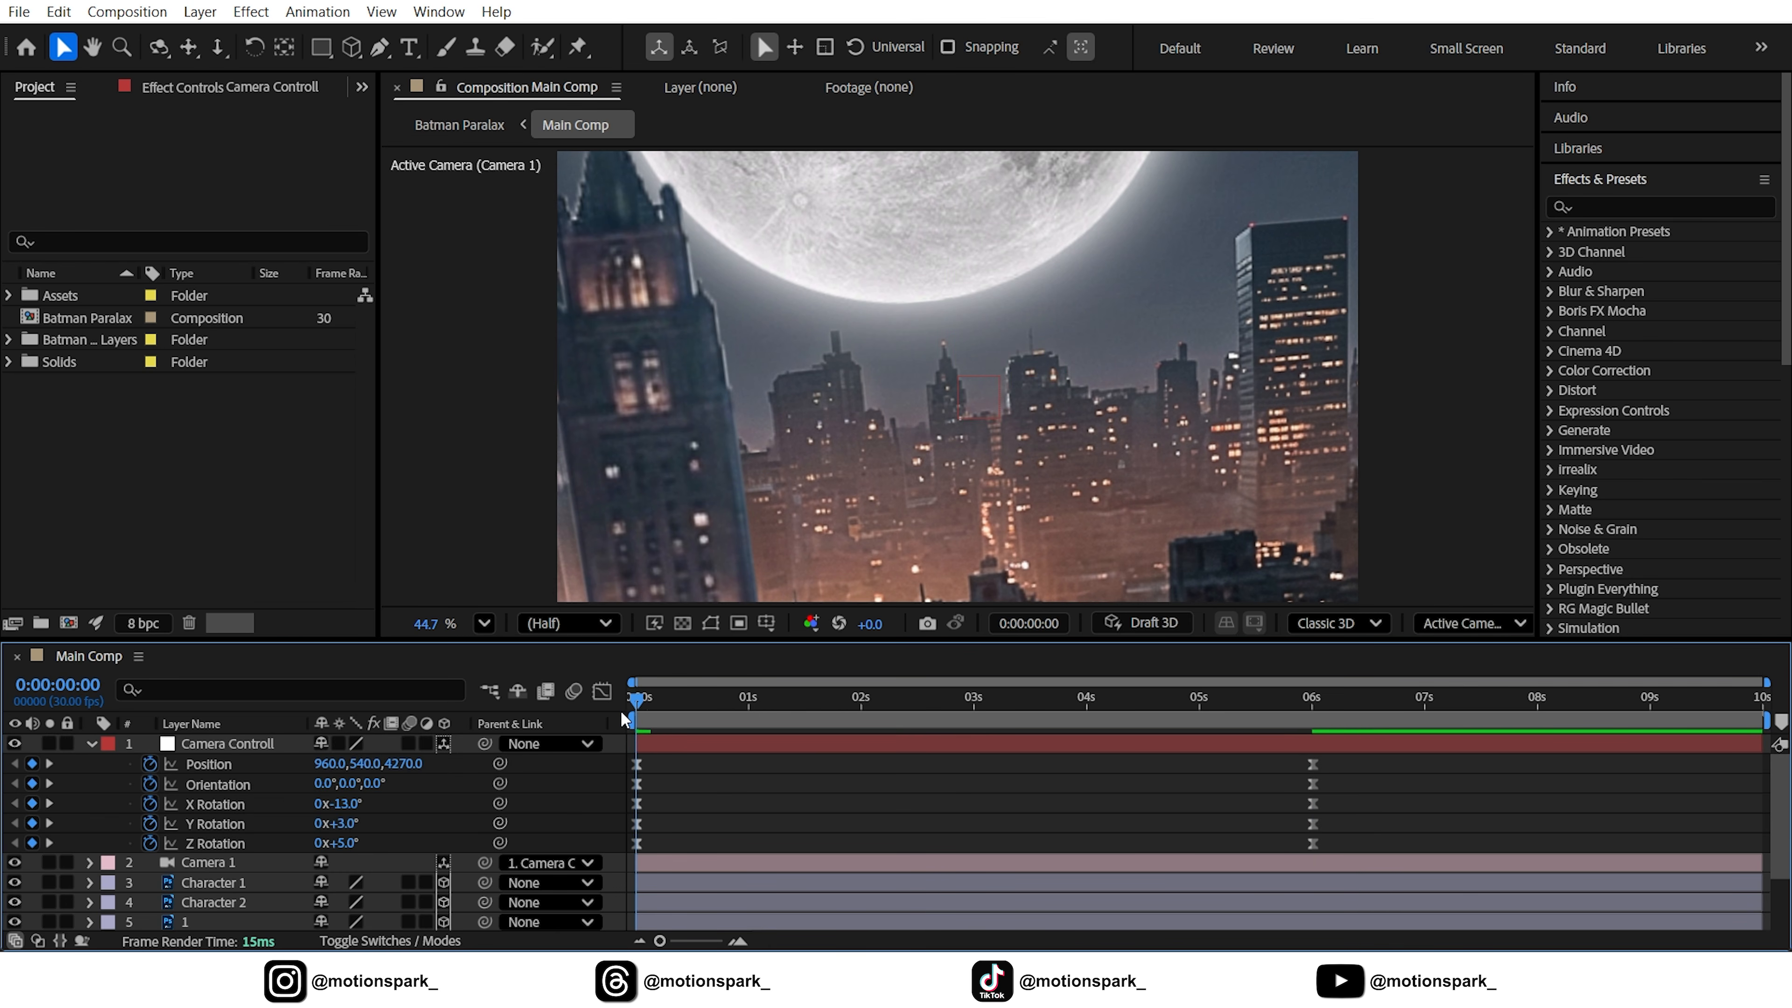
- Apply Simple Choker to layer 3 and set its Choke Matte to 3.00 to clean up the building edges
left_click_drag(837, 697, 751, 729)
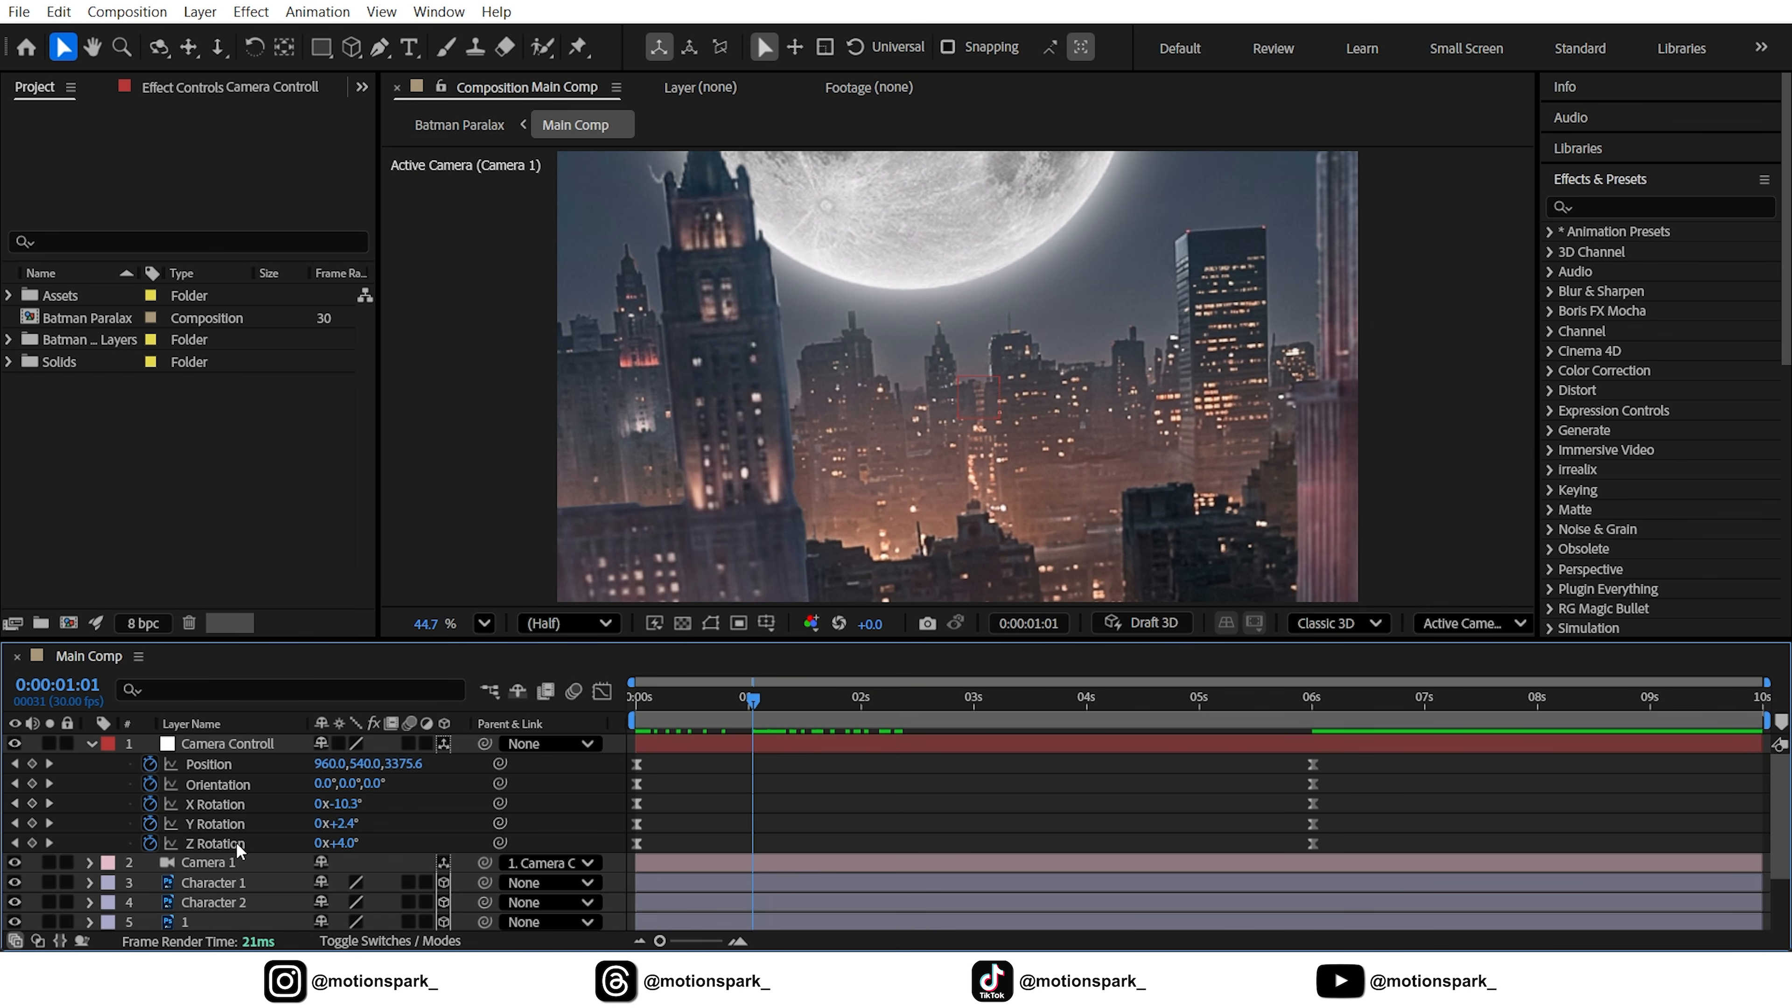
scroll(247, 857, "down", 2)
left_click(197, 902)
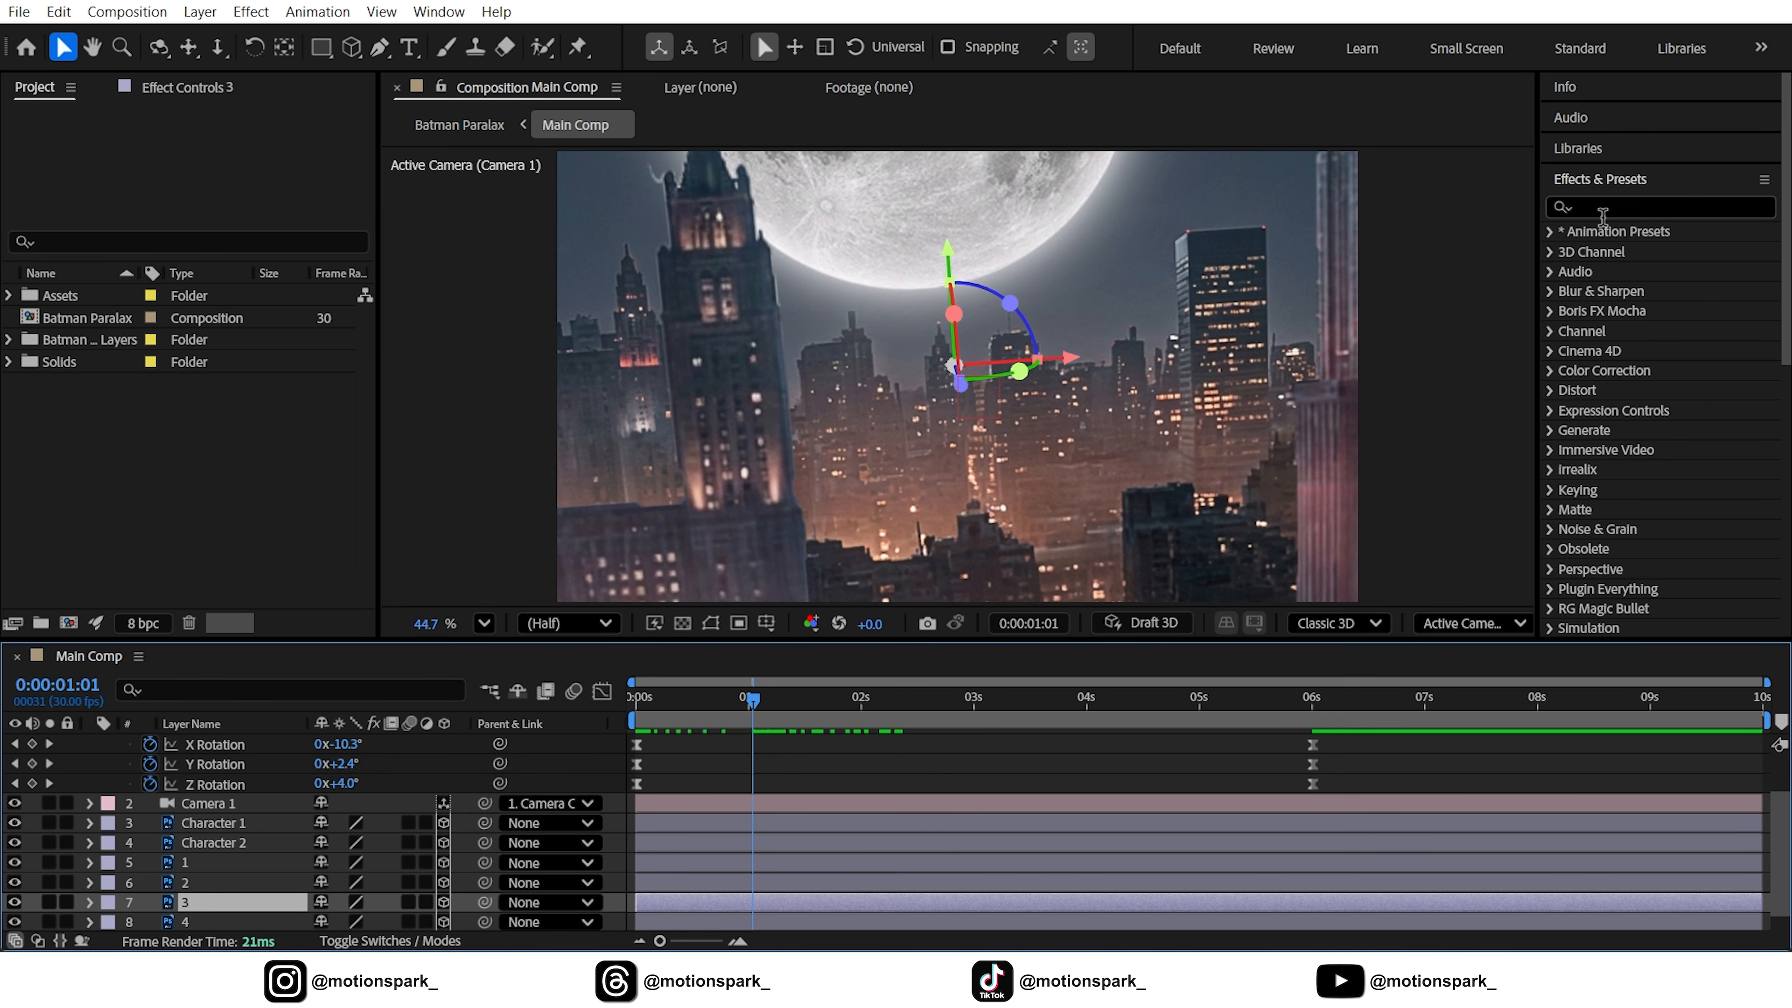
left_click(1614, 206)
type("simp")
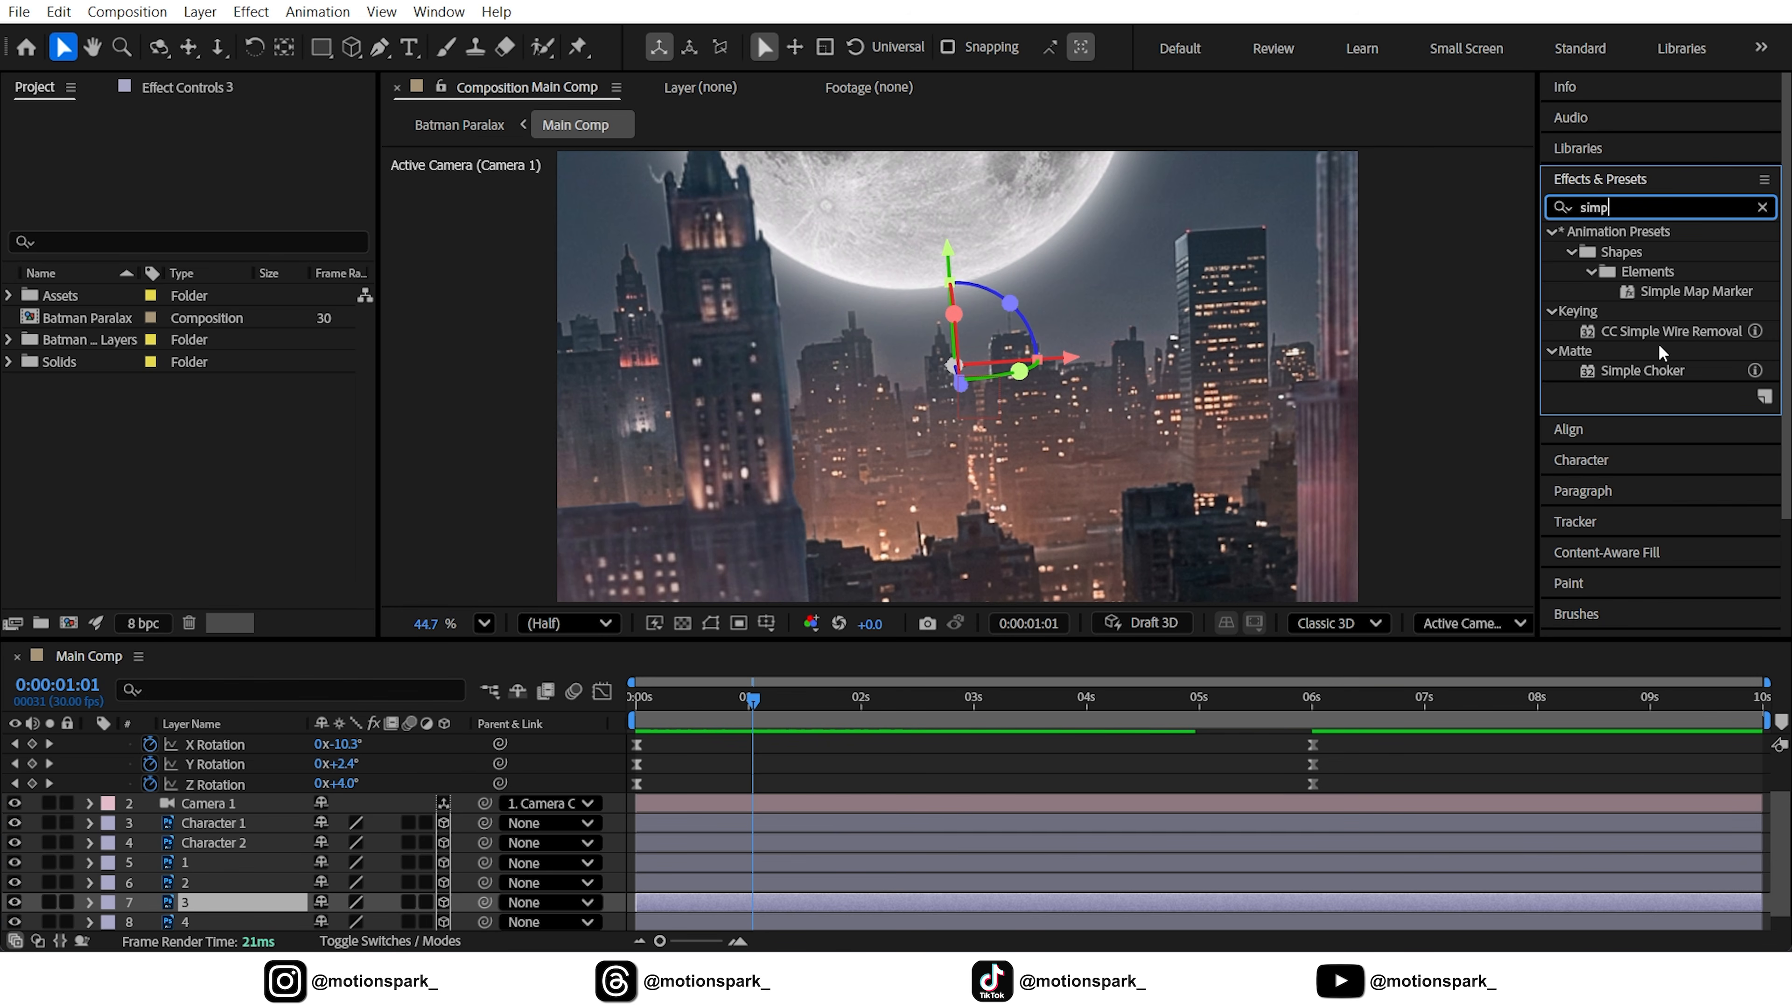
left_click_drag(1640, 371, 211, 898)
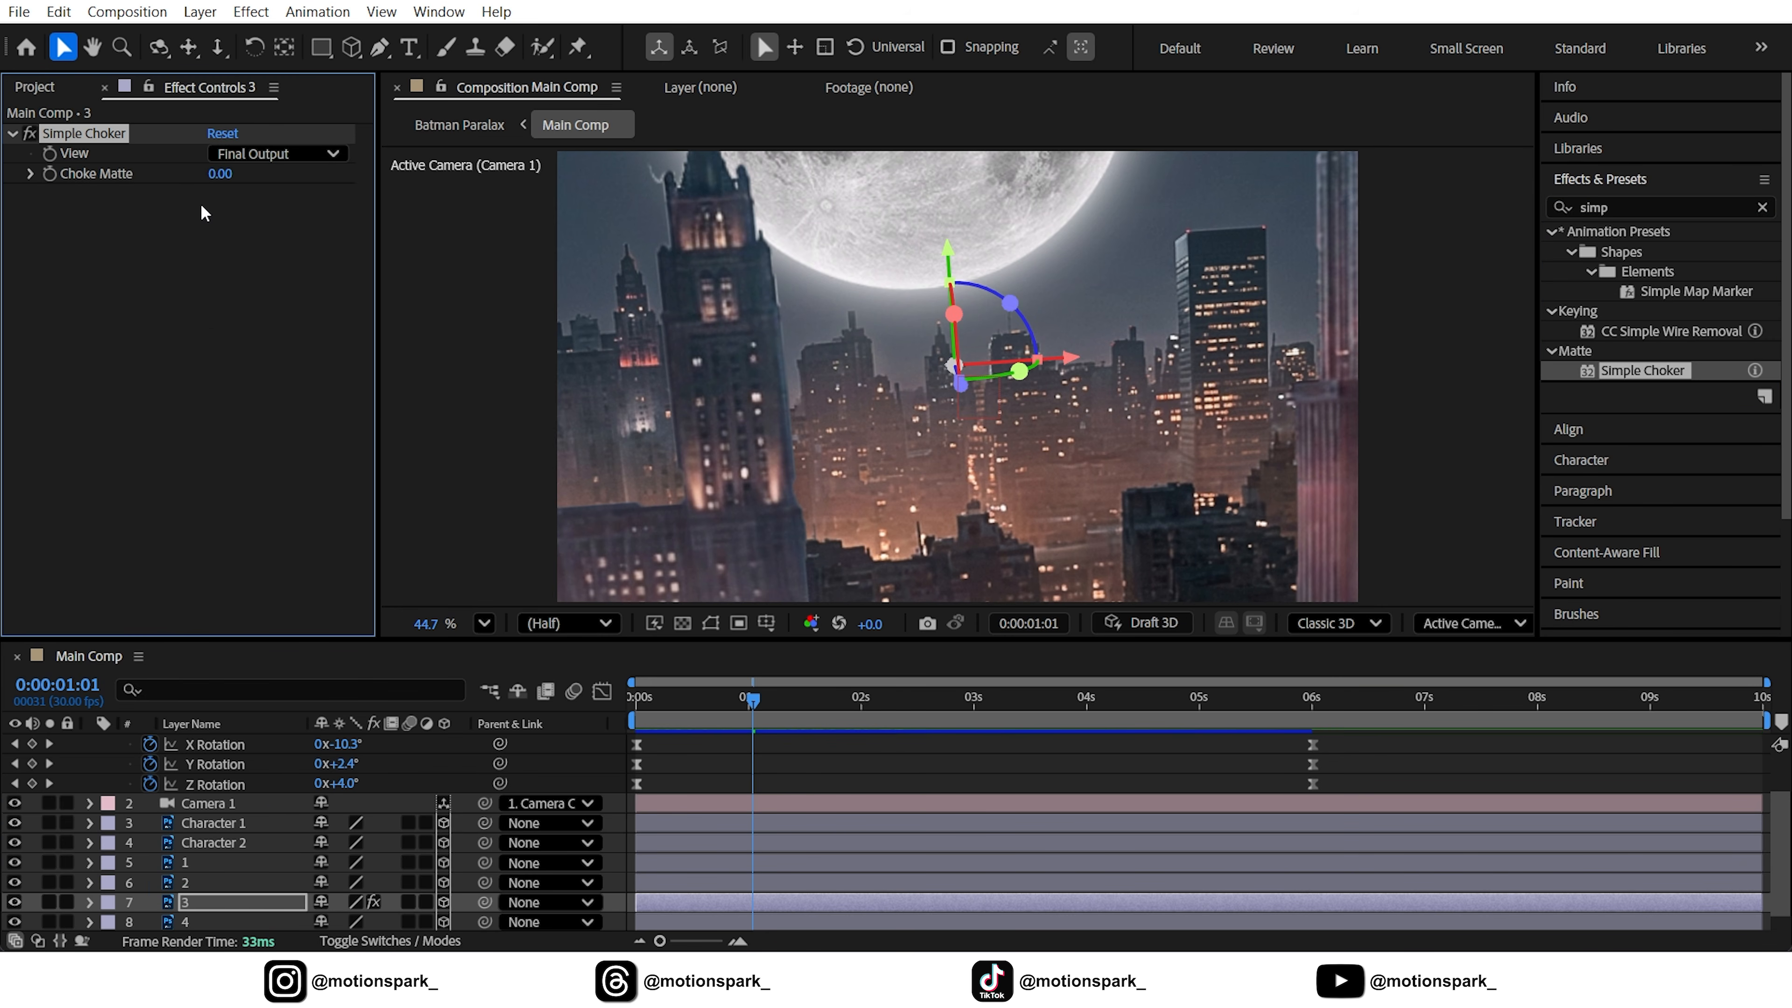
left_click(225, 261)
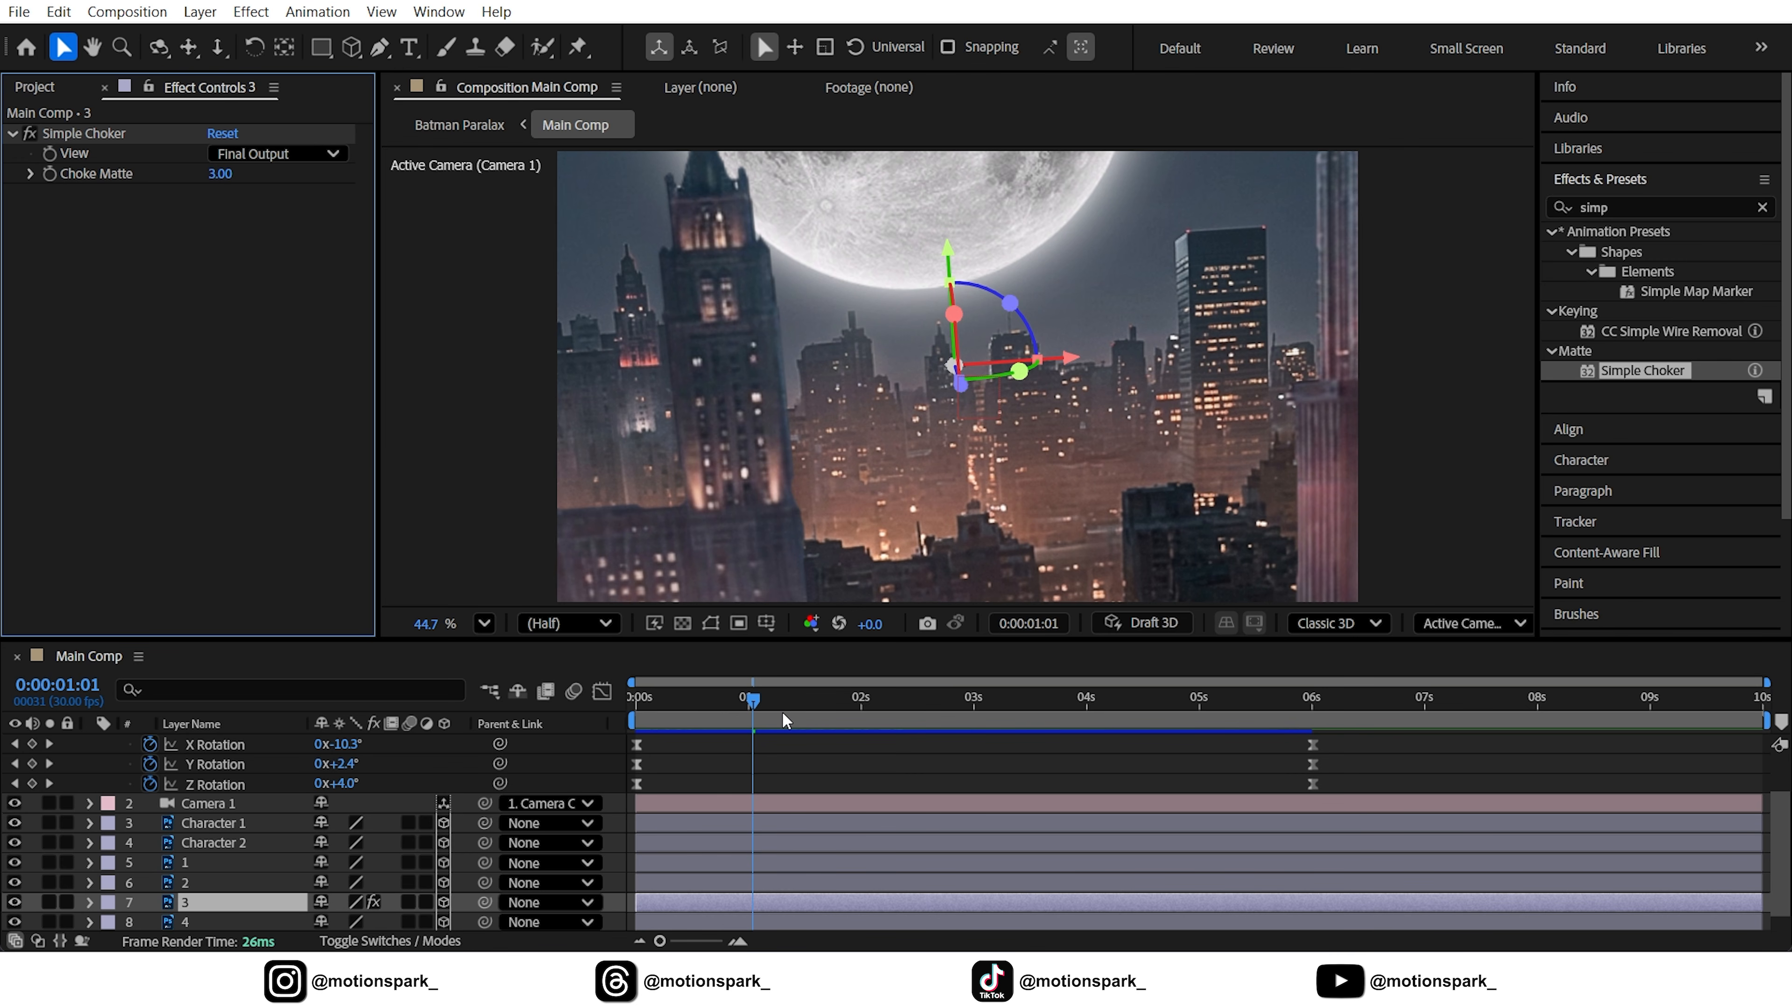
- Keyframe the Position of Character 1 and Character 2 at 0:00:00:27 and again at 0:00:02:17
mouse_move(744, 706)
left_mouse_down()
mouse_move(701, 711)
mouse_move(722, 709)
left_mouse_up()
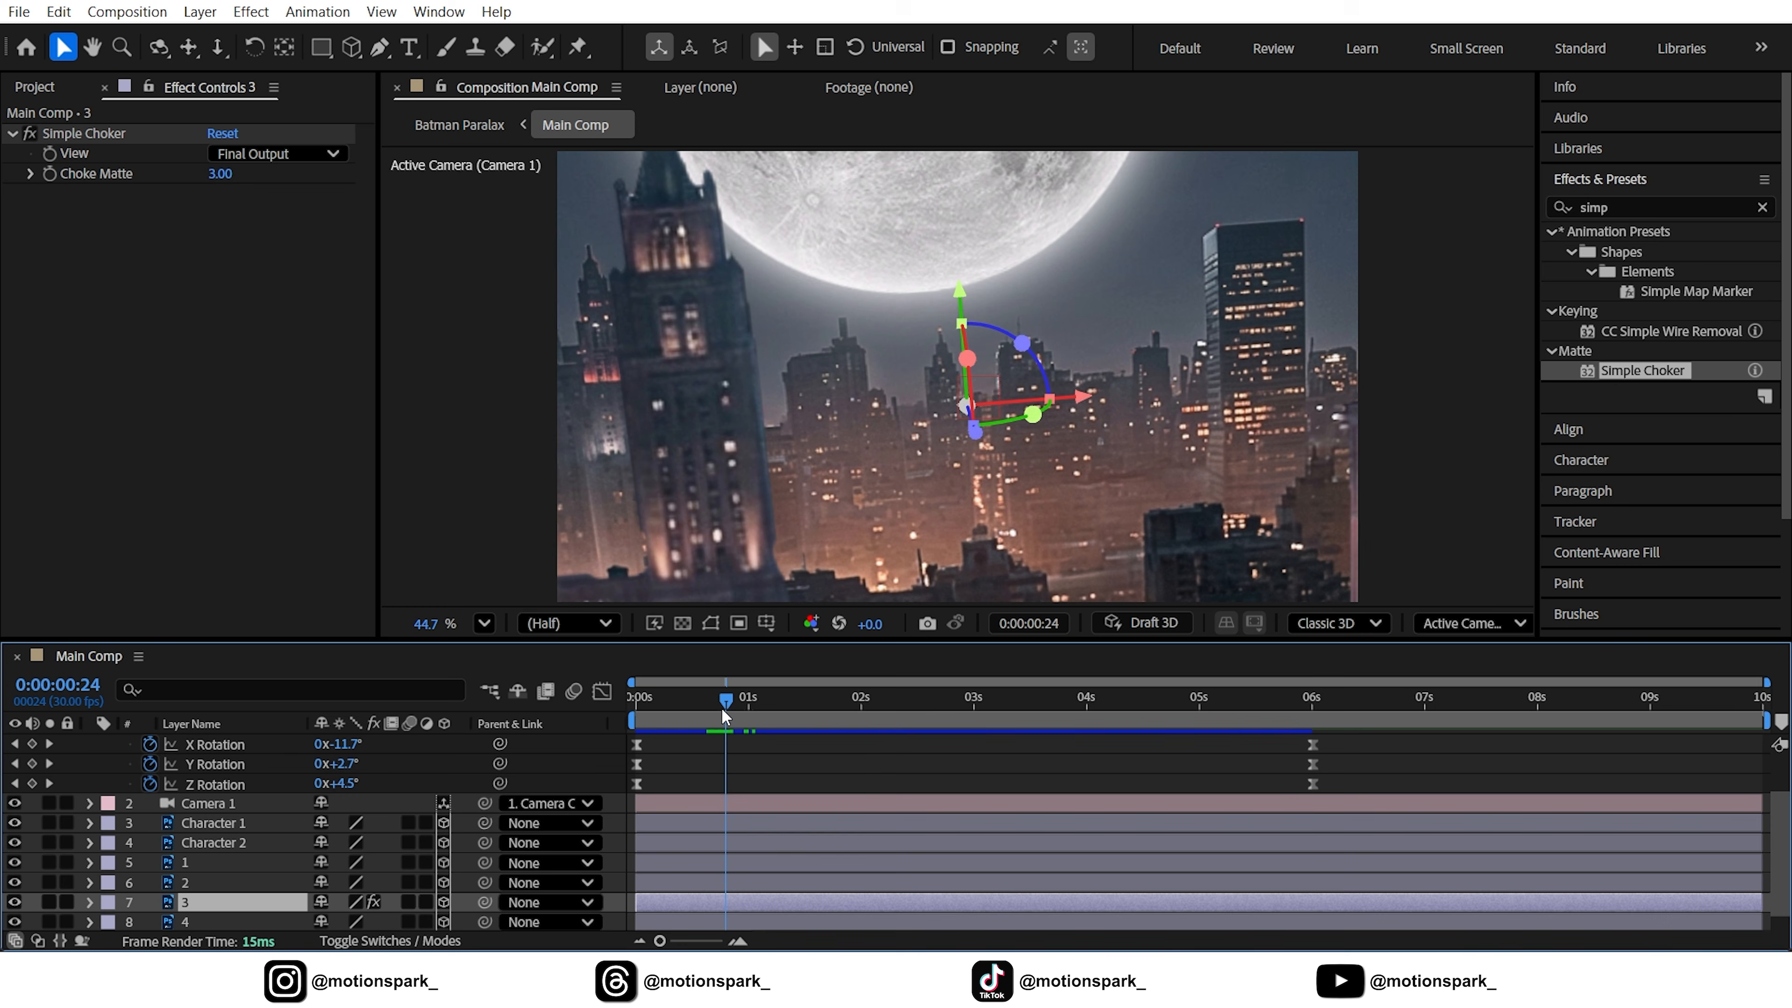
left_click_drag(721, 707, 732, 704)
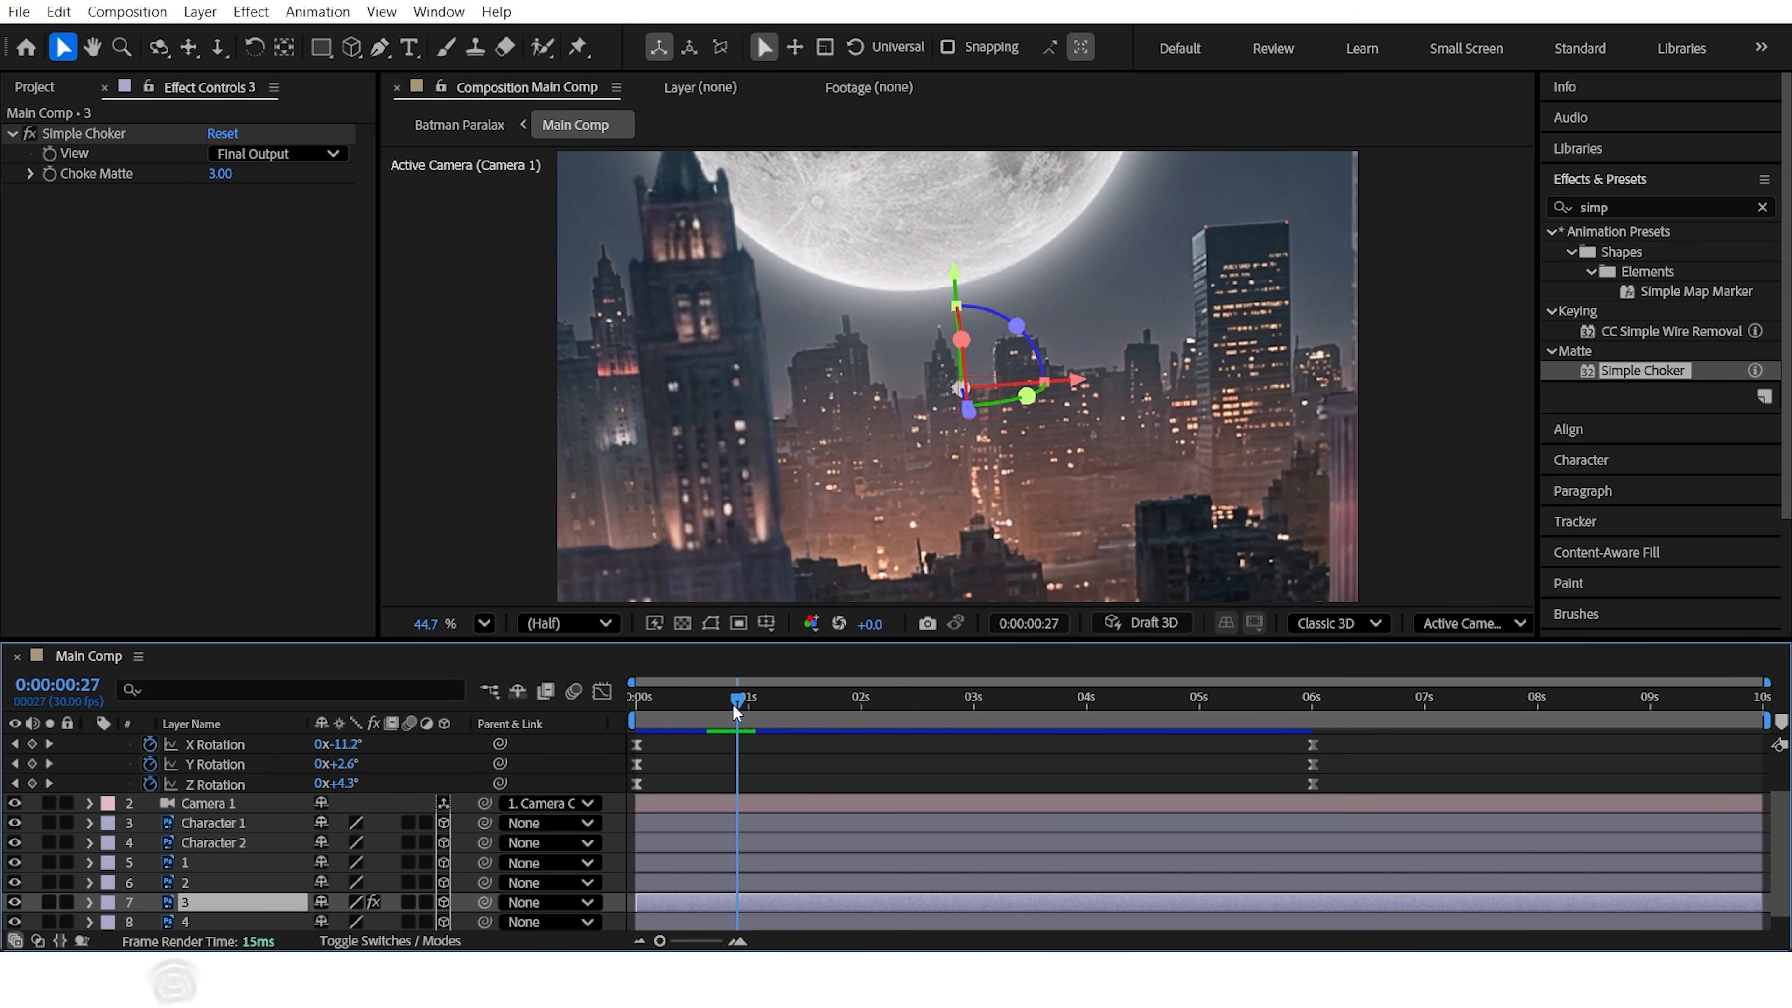
scroll(188, 811, "up", 1)
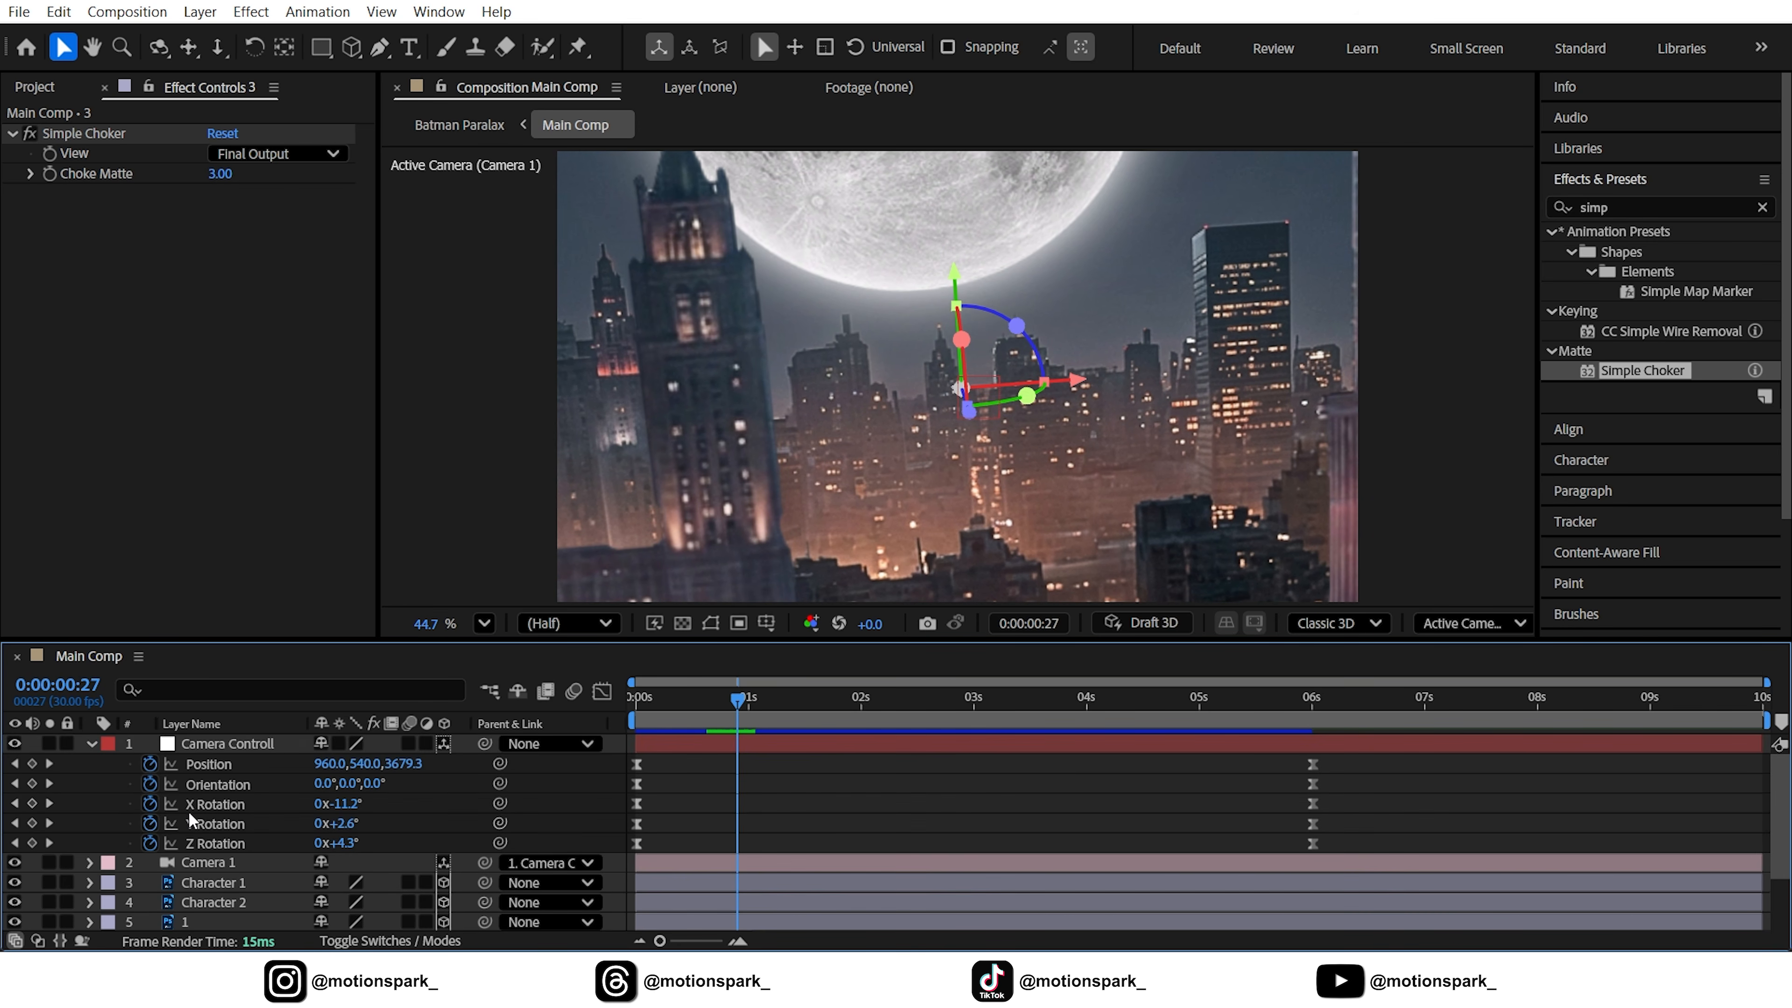
left_click(92, 744)
left_click(228, 803, "shift")
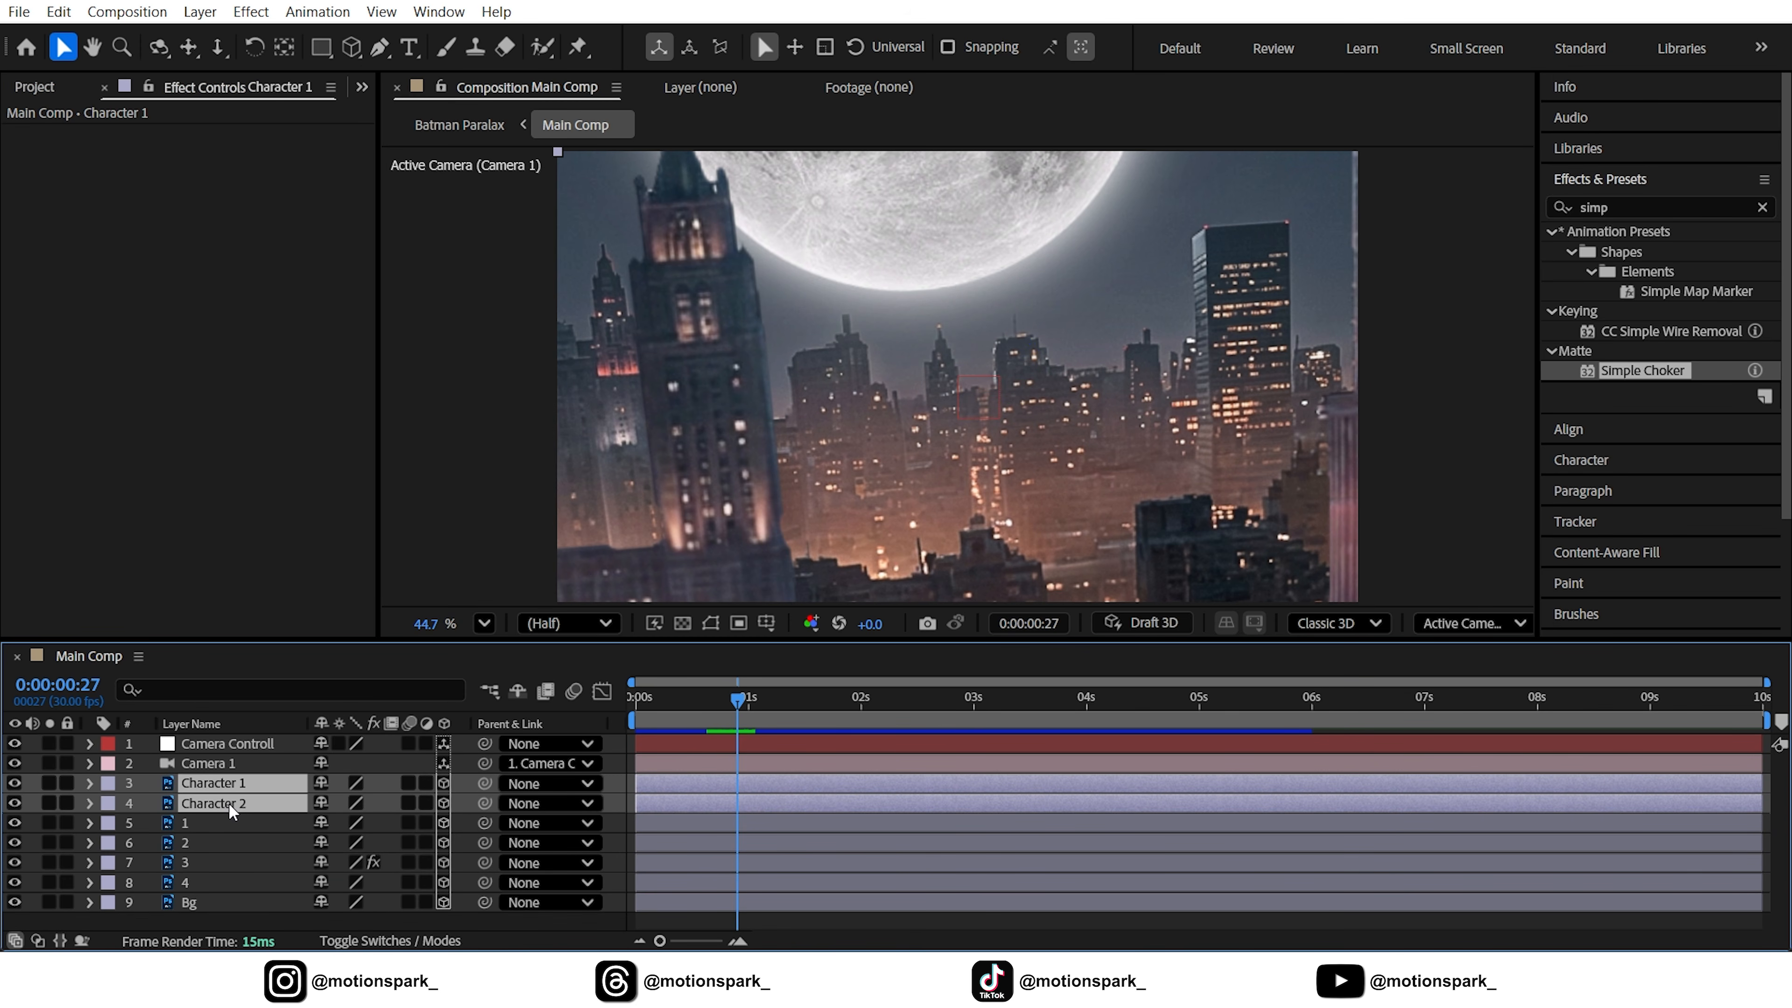
key("p")
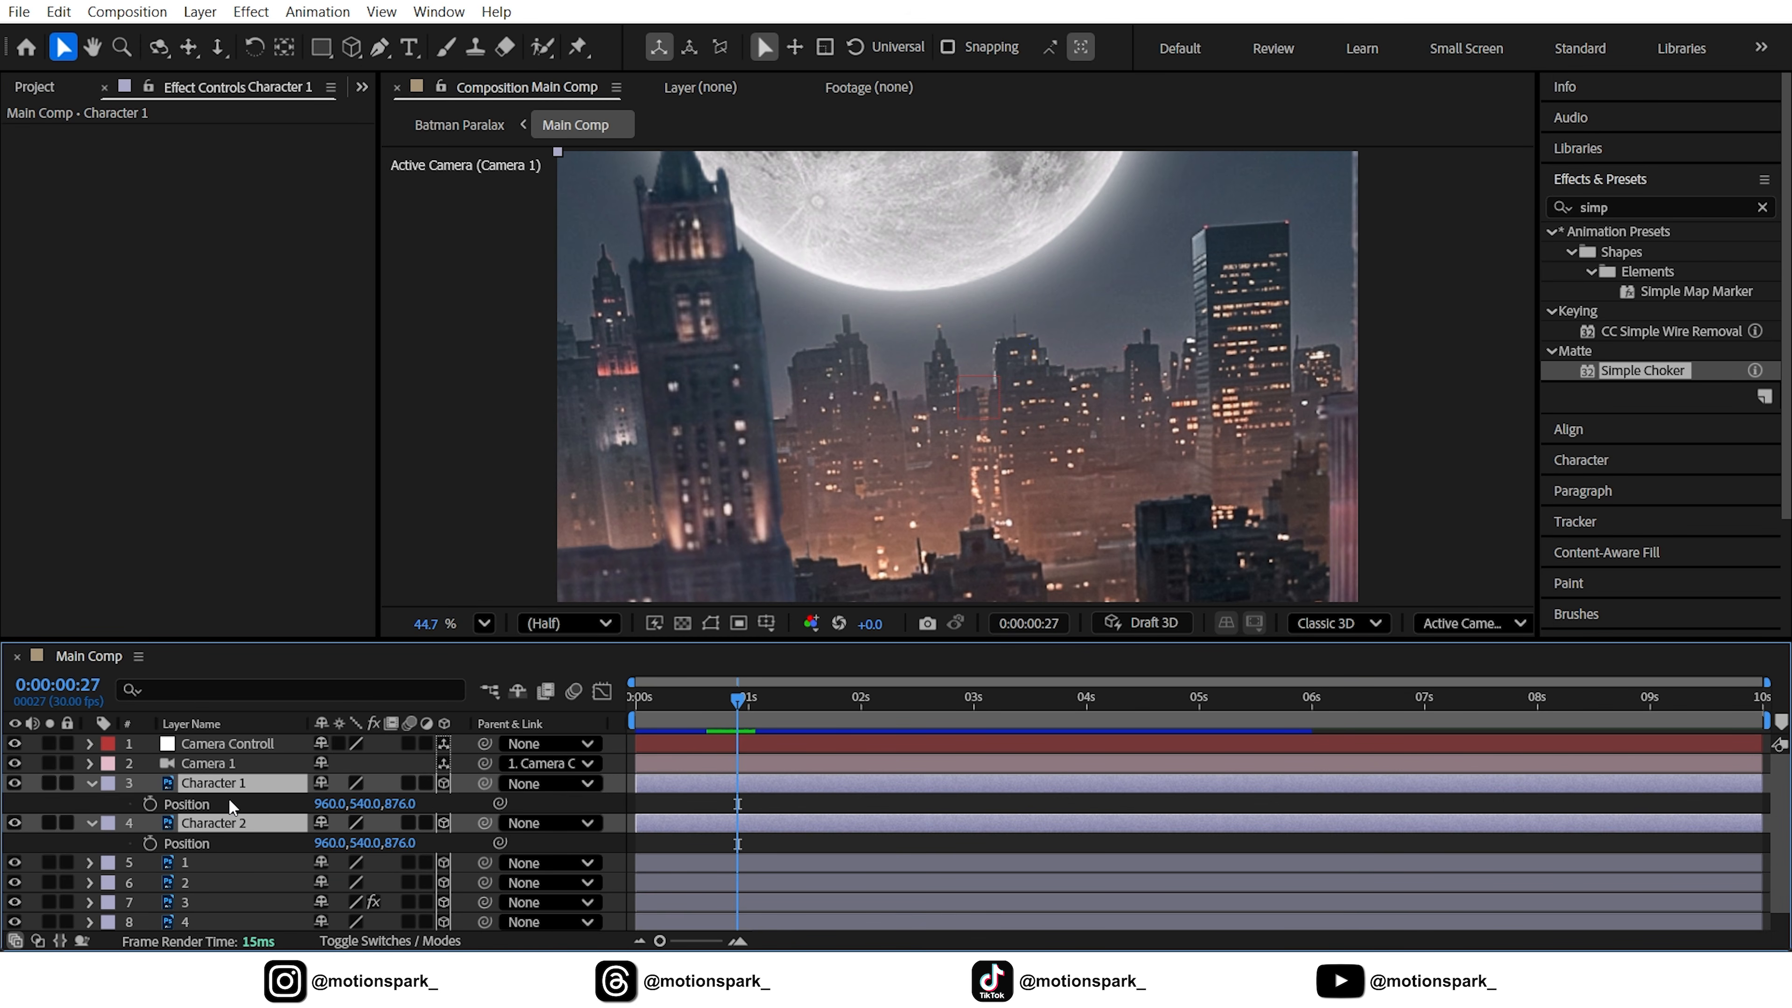
left_click(150, 804)
key("space")
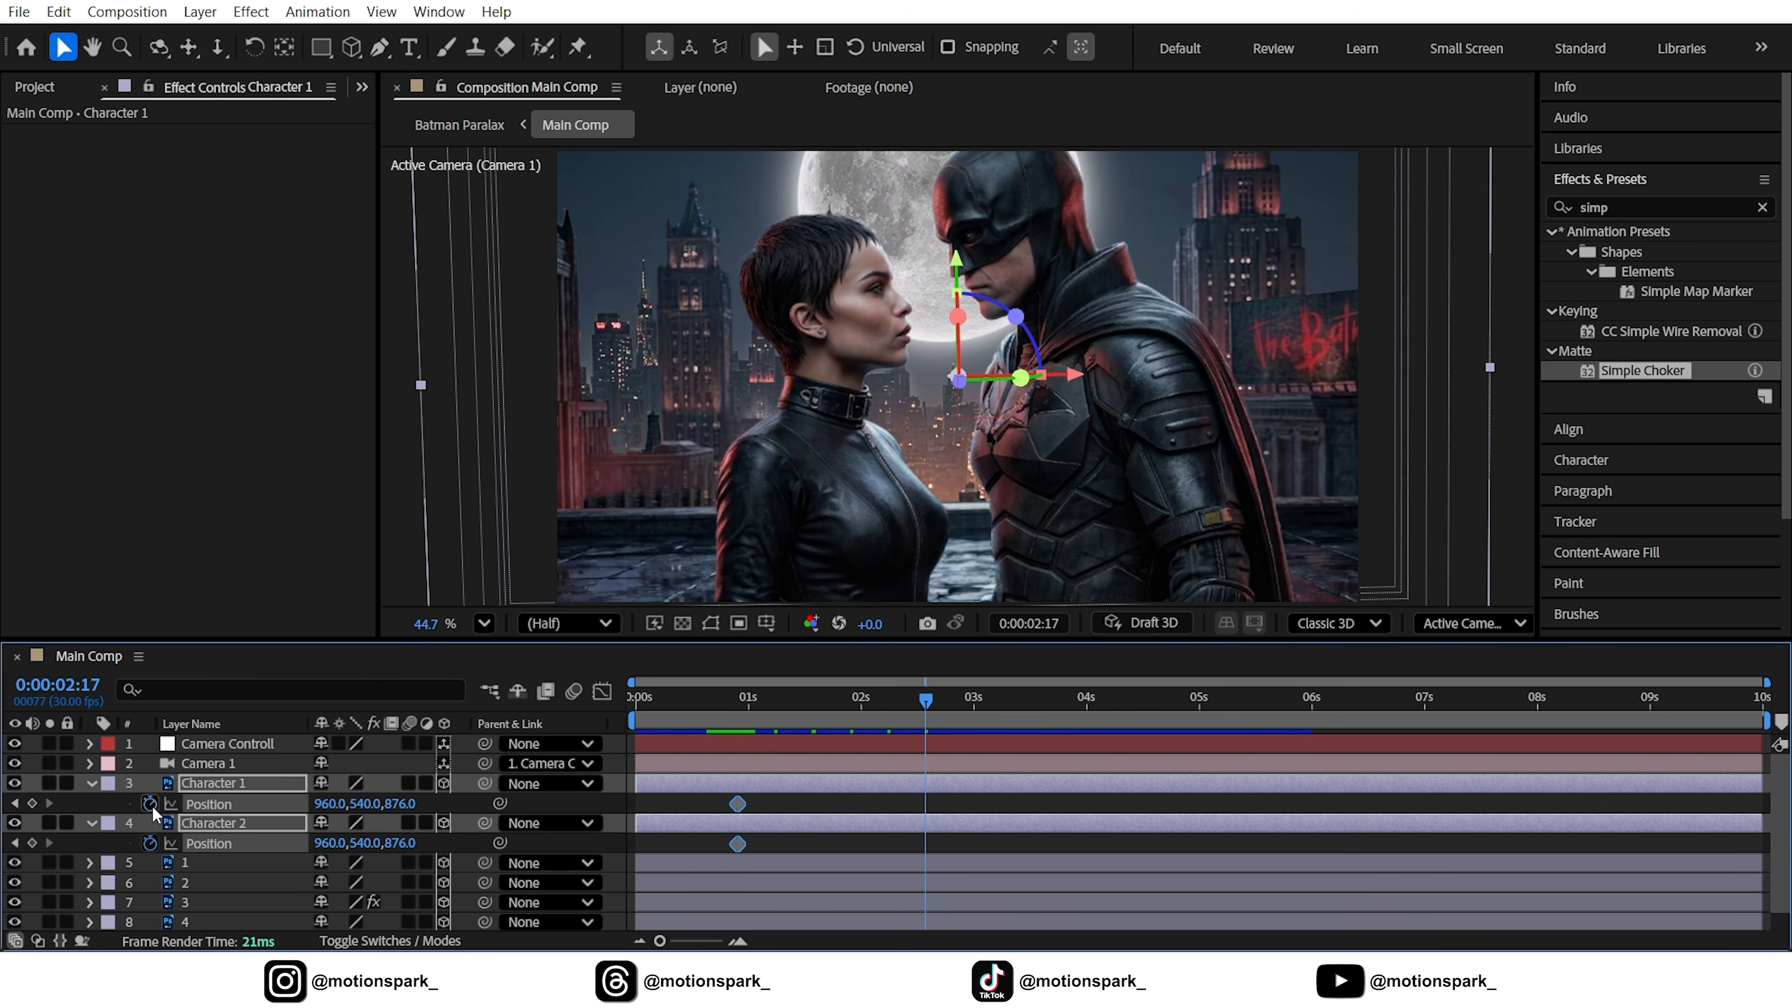
left_click(32, 804)
- At the first position keyframe, set Character 1's X position to 1254 and Character 2's to 748
left_click(14, 804)
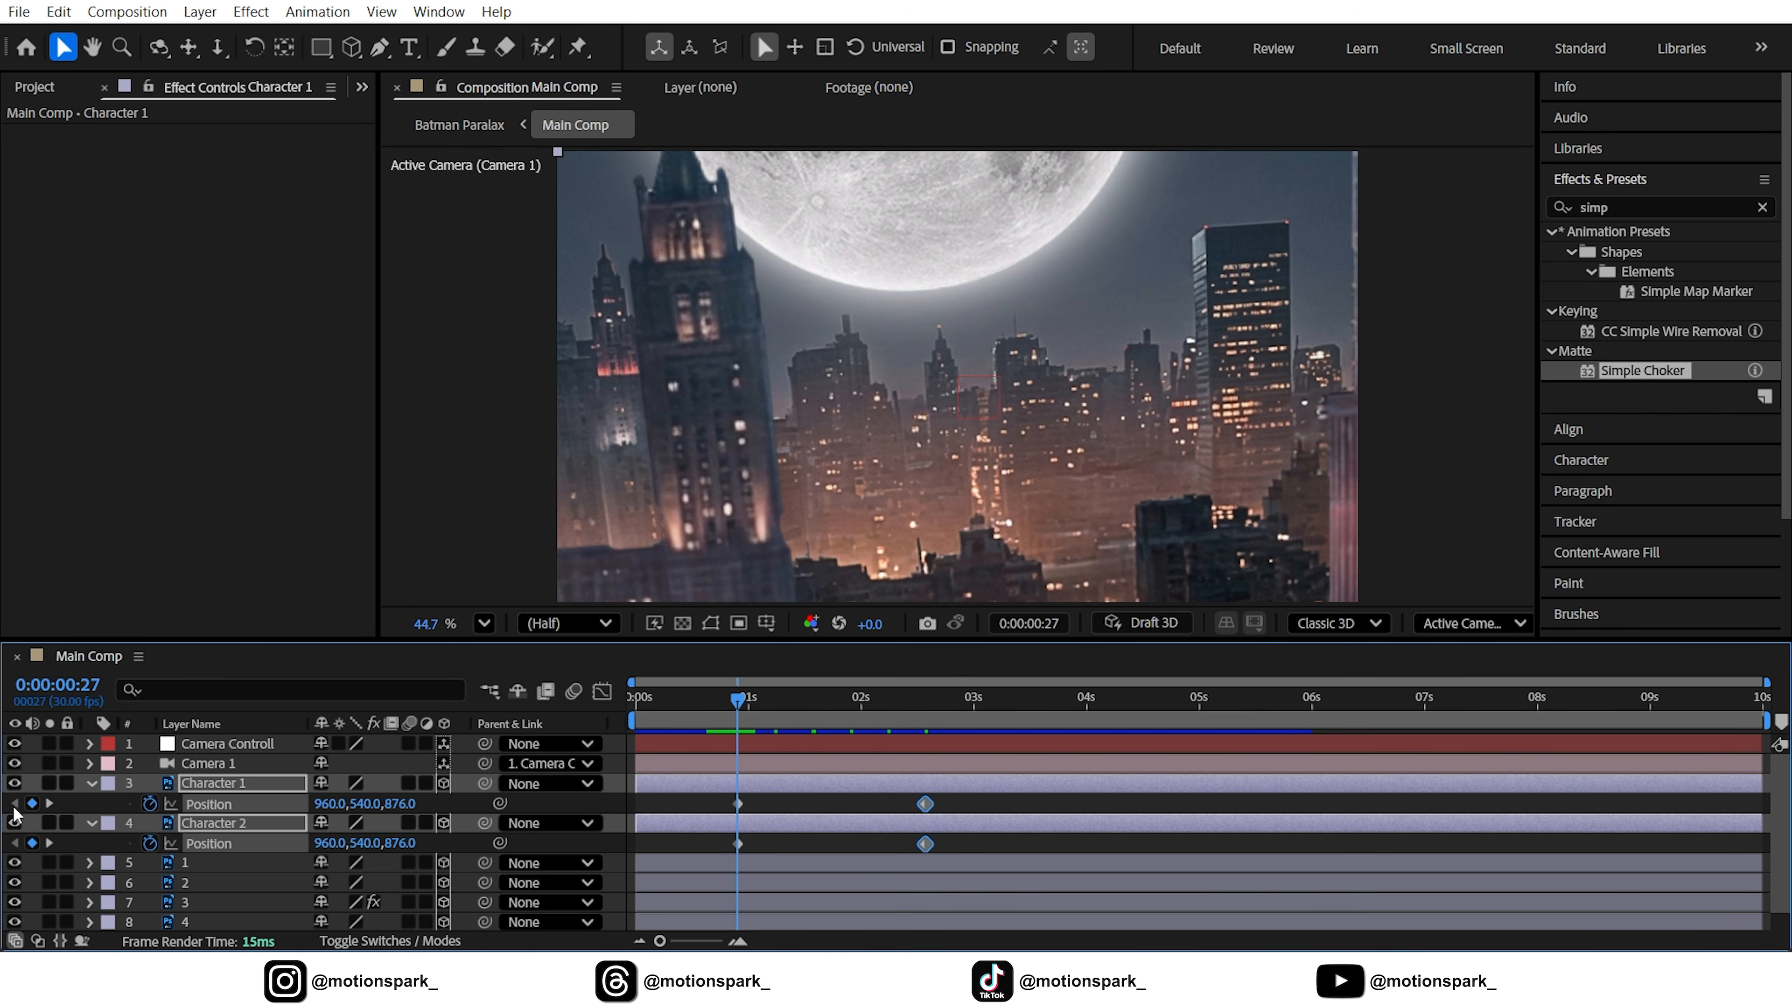
left_click(462, 802)
key("F2")
left_click_drag(329, 804, 667, 805)
left_click_drag(326, 844, 75, 854)
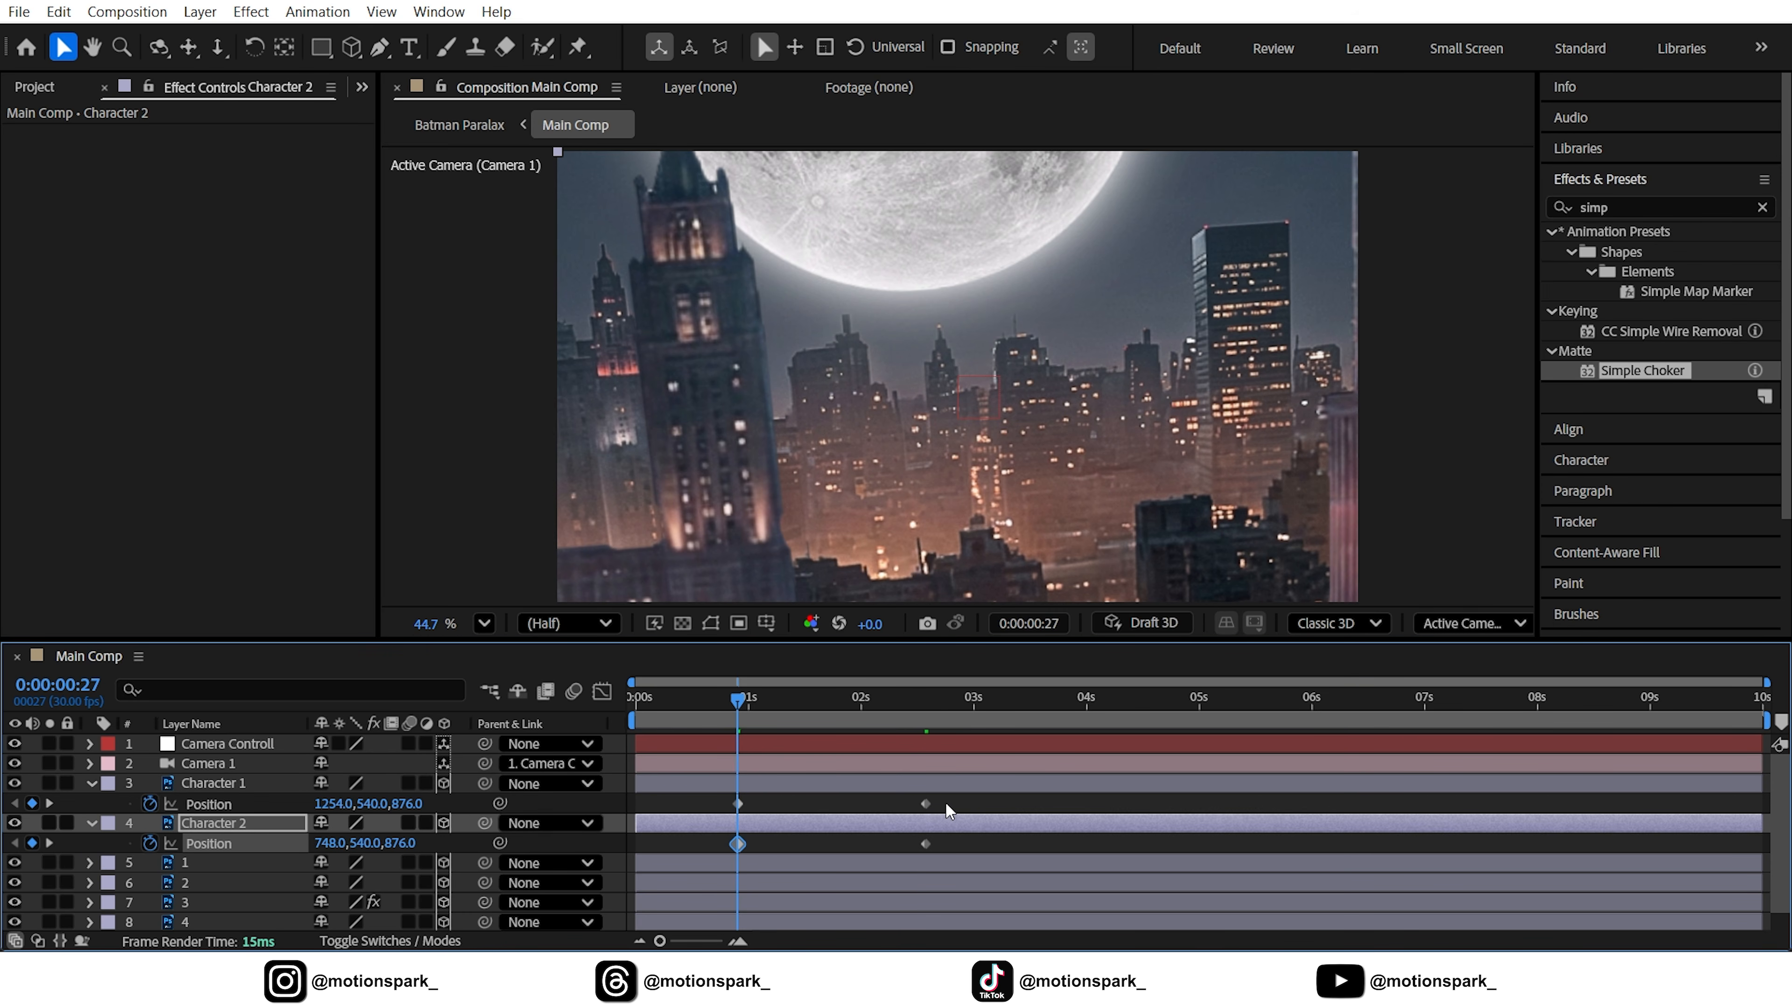
- Apply Easy Ease to both characters' position keyframes, lengthen the ease into the final ones in the speed graph, and collapse the layers
left_click_drag(948, 805, 741, 858)
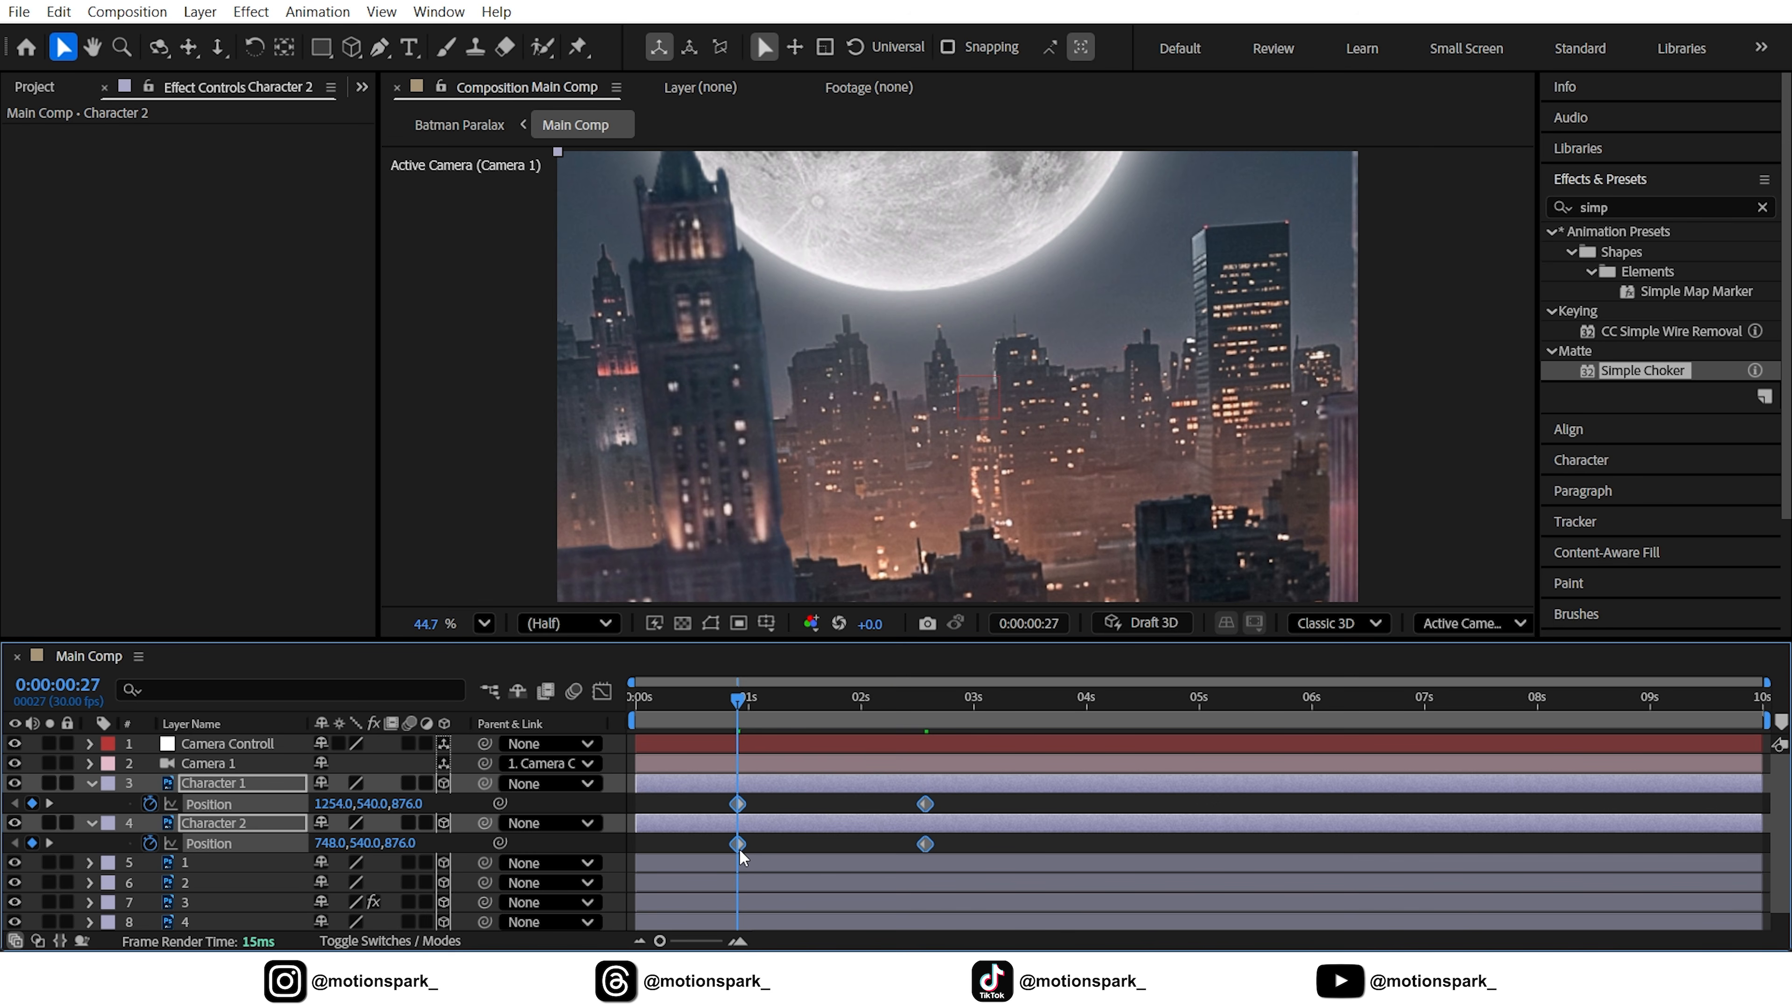
key("F9")
left_click(602, 691)
left_click_drag(961, 857, 871, 876)
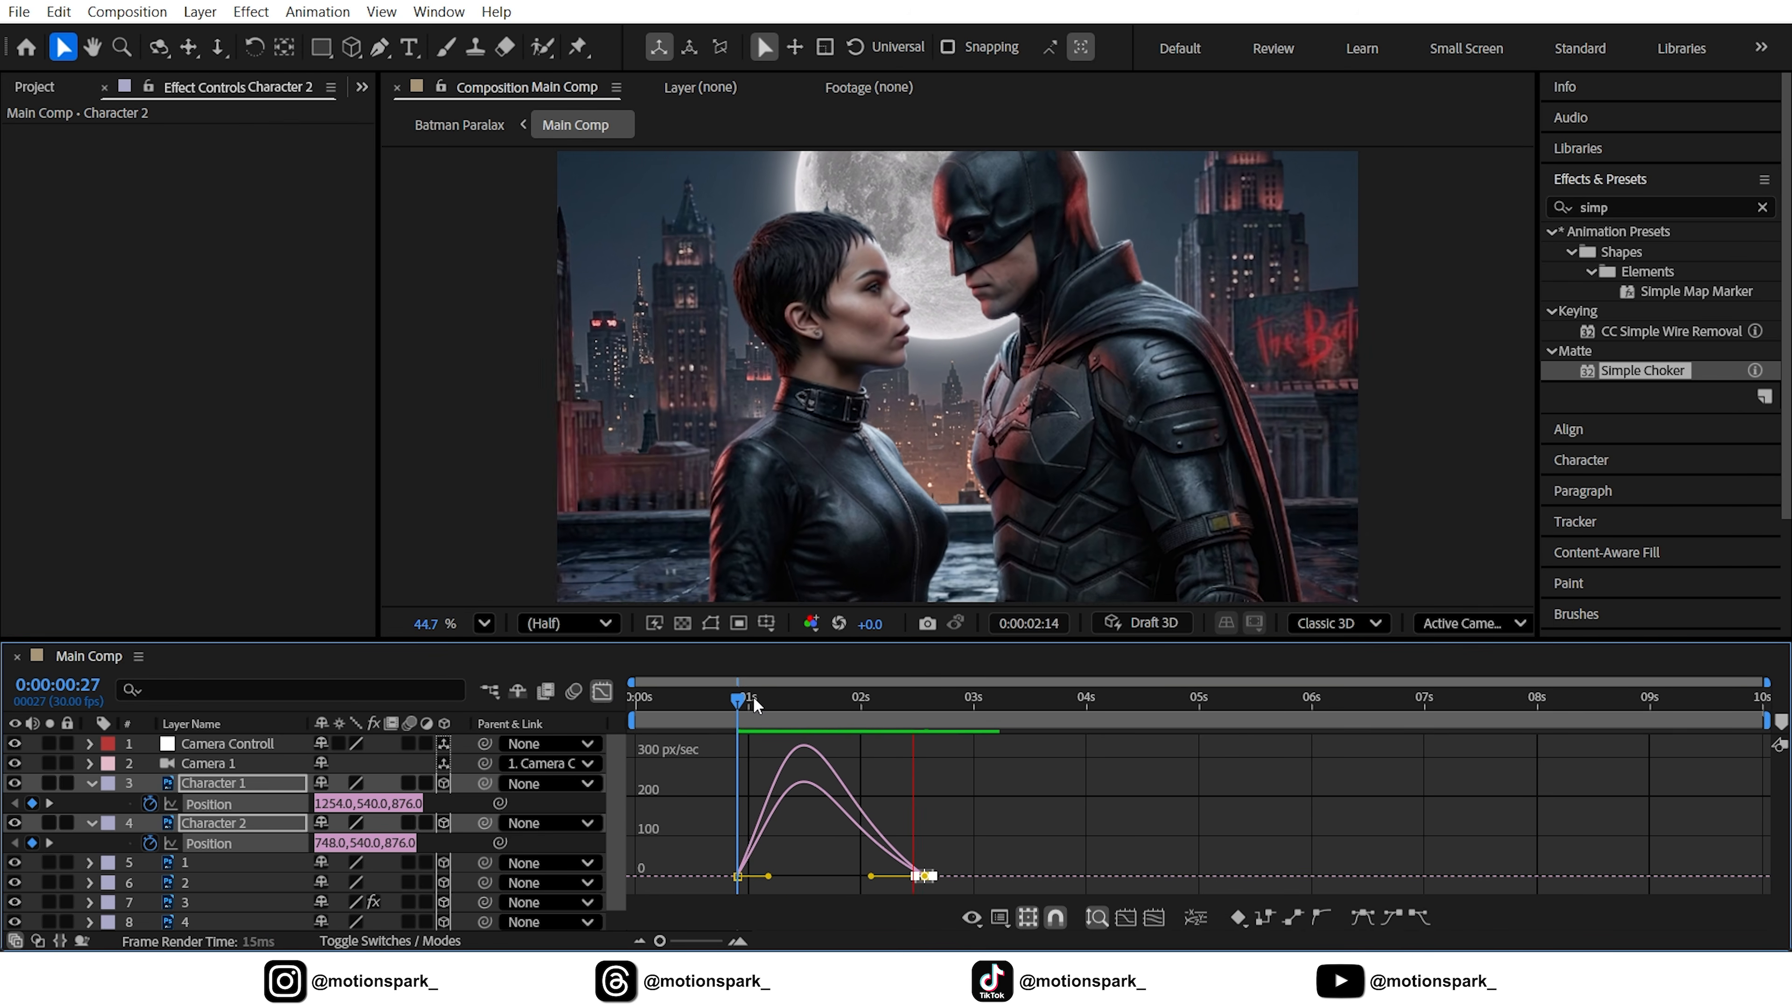
key("space")
left_click(602, 691)
left_click_drag(714, 698, 627, 716)
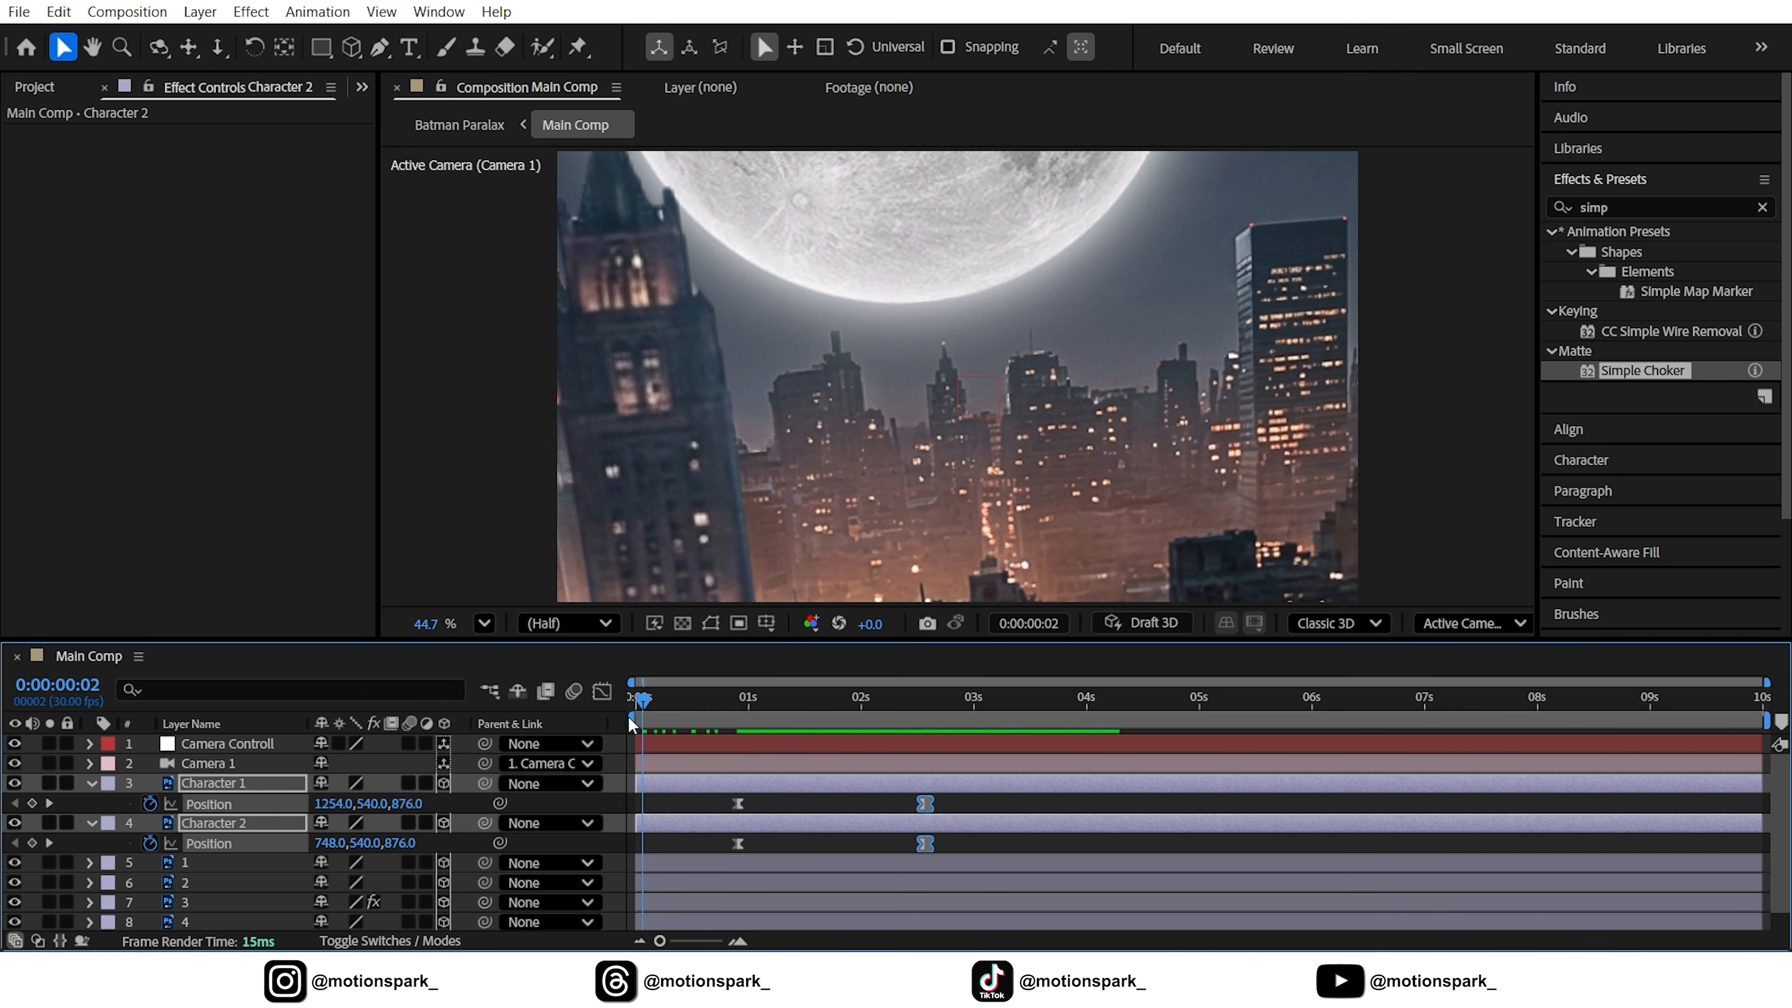
left_click(90, 785)
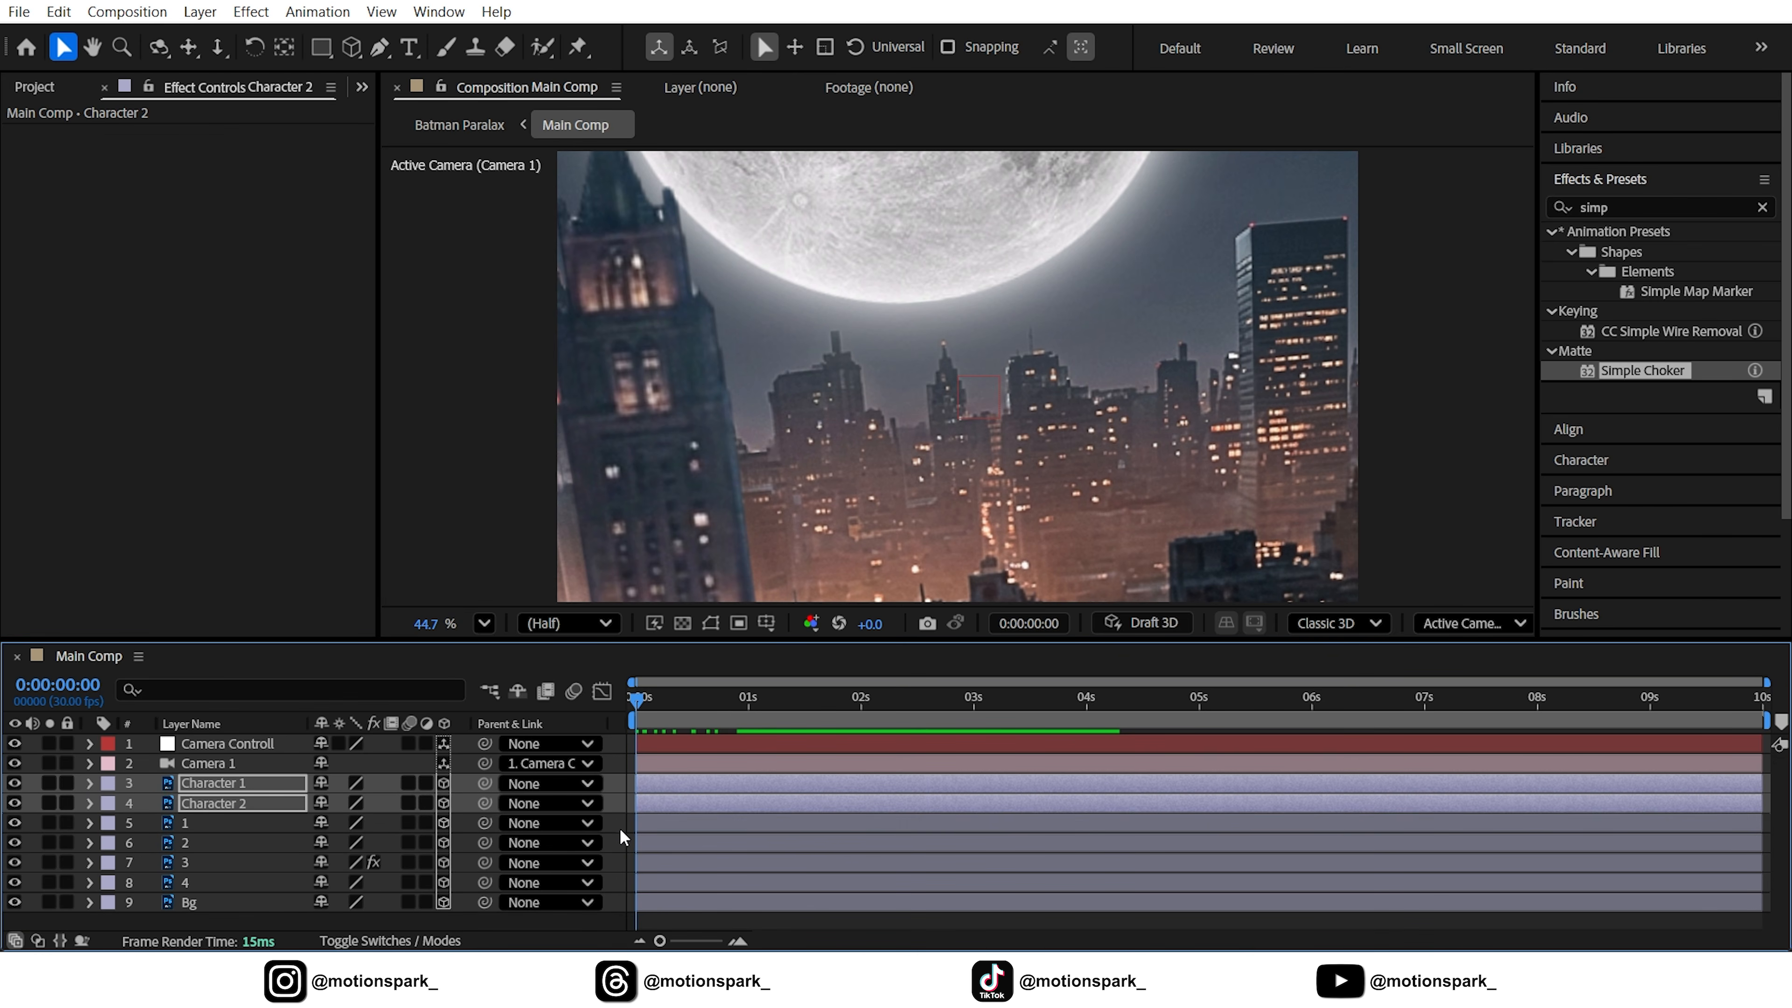
- Insert Helicopter.mov from the Assets folder into Main Comp, between layer 4 and Bg
key("F2")
left_click_drag(645, 708, 1263, 715)
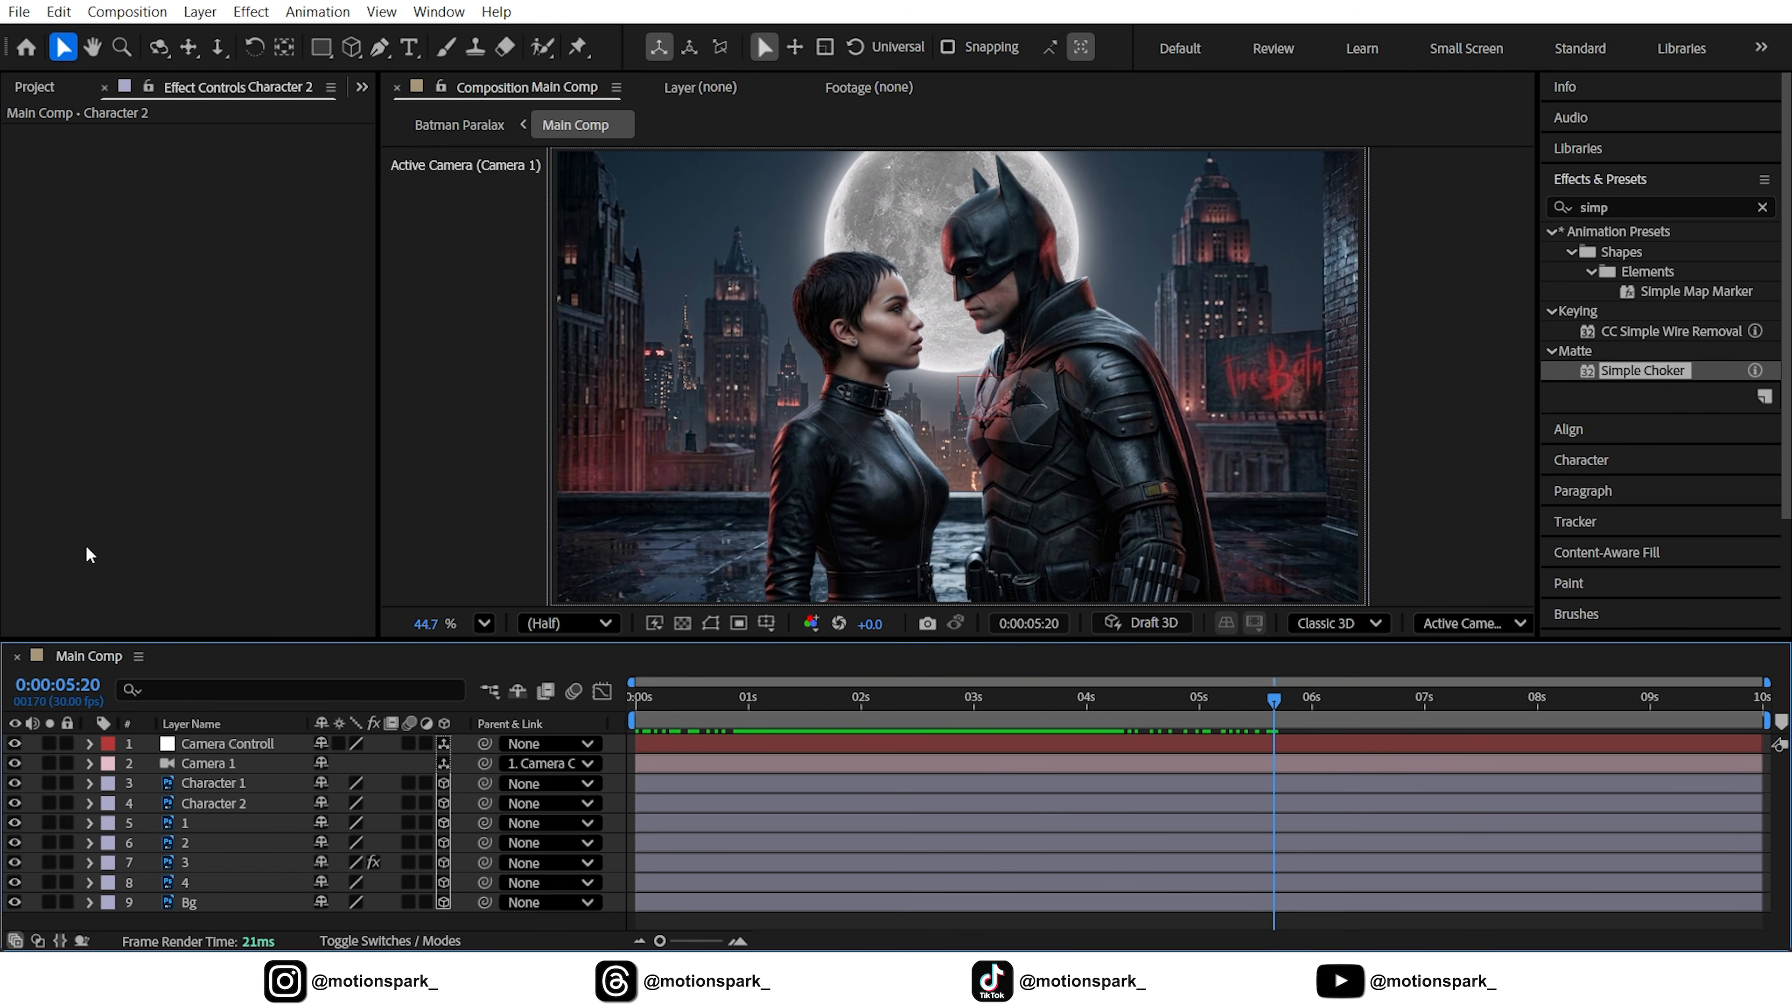
left_click(47, 90)
left_click(10, 296)
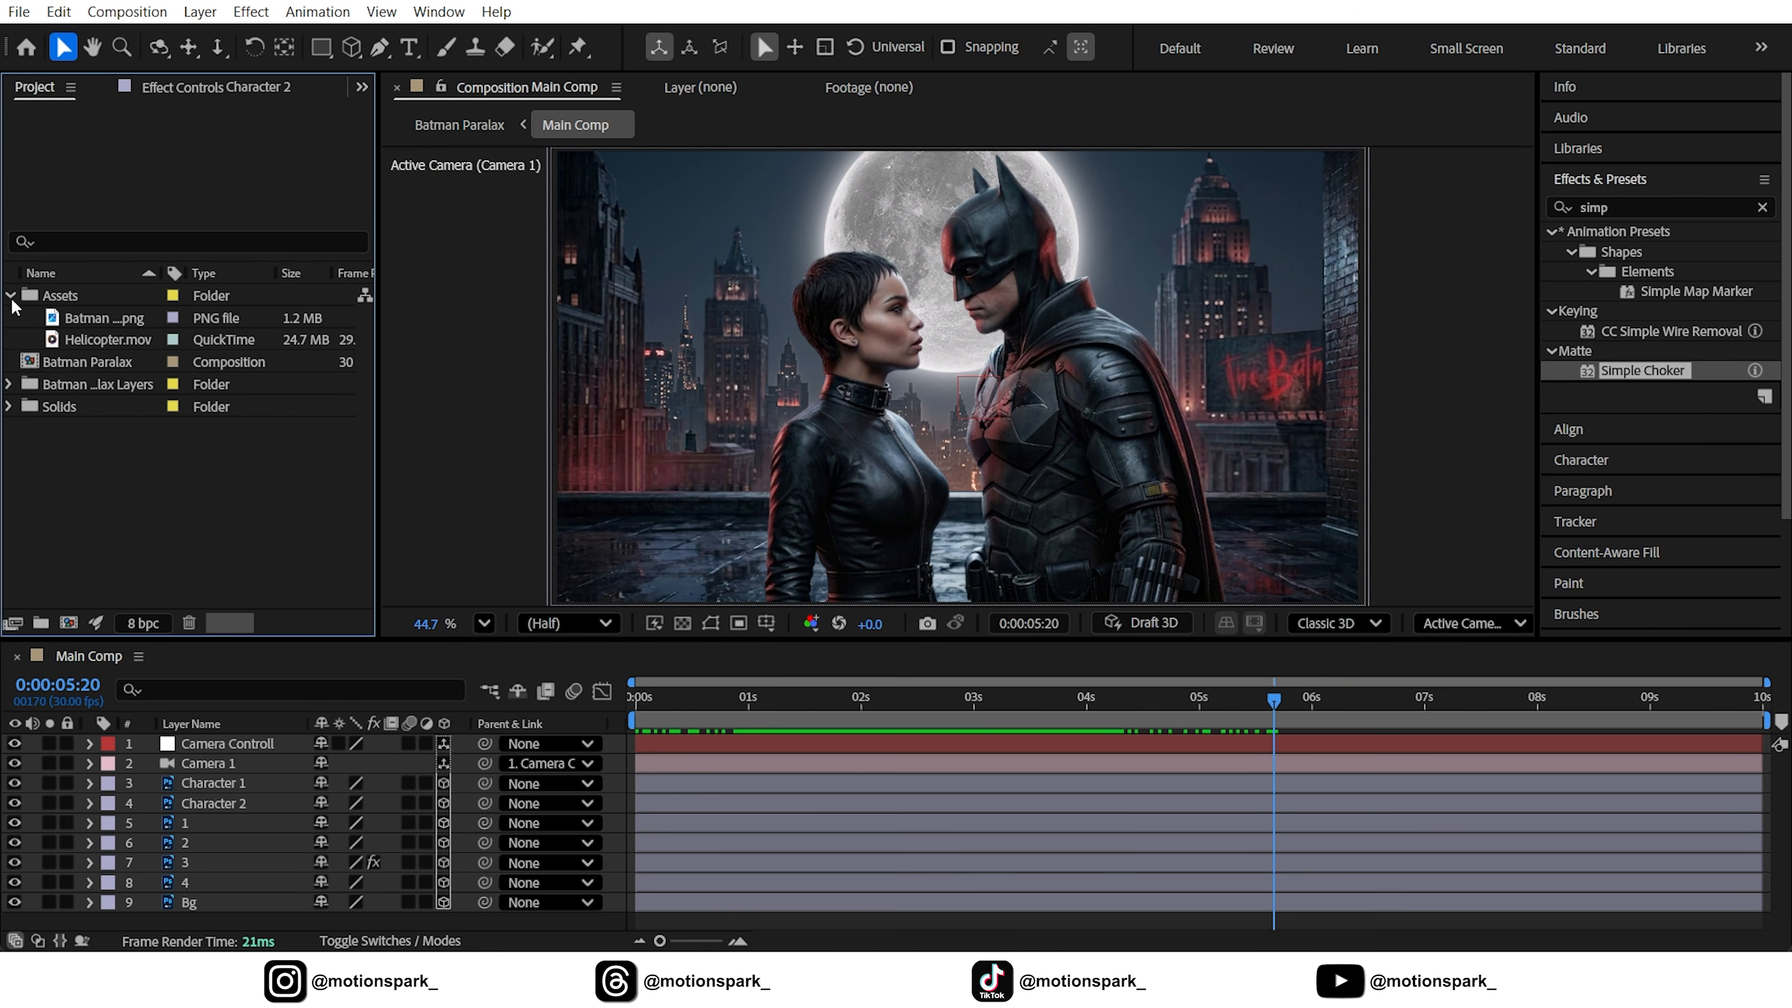
left_click_drag(112, 332, 205, 891)
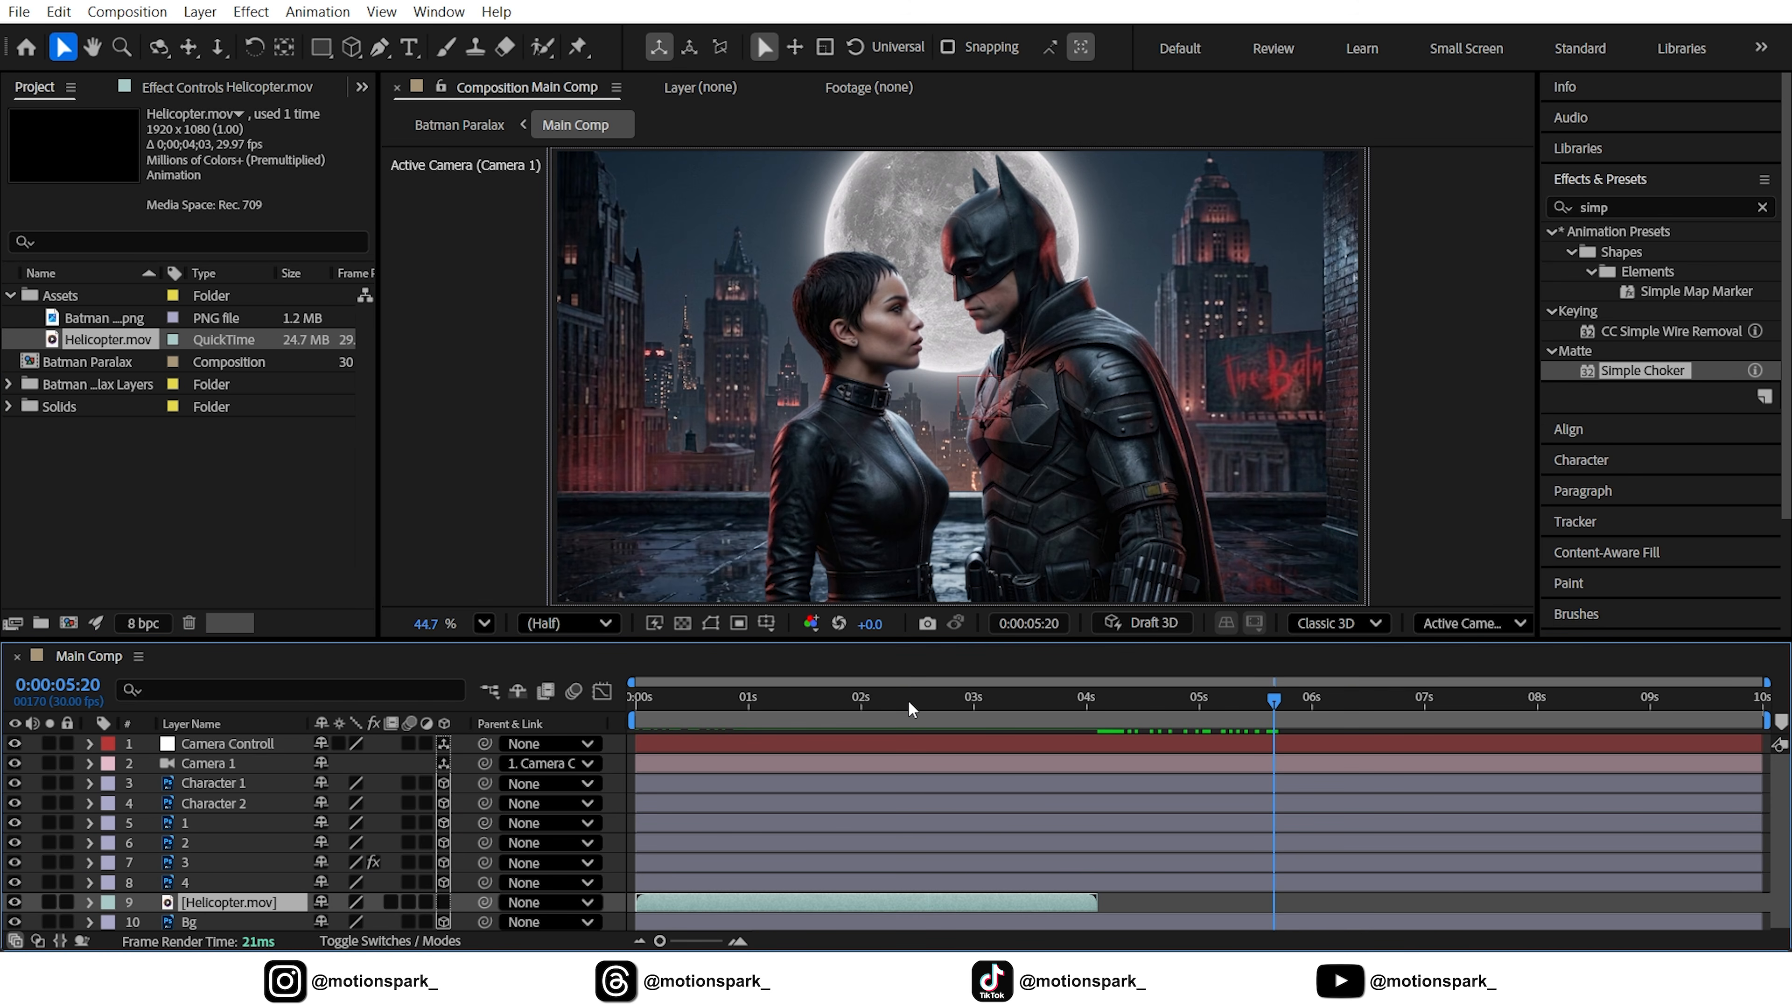
- Make the helicopter layer 3D at 0:00:03:12 and set its Z position to 3290
left_click_drag(907, 715, 1021, 716)
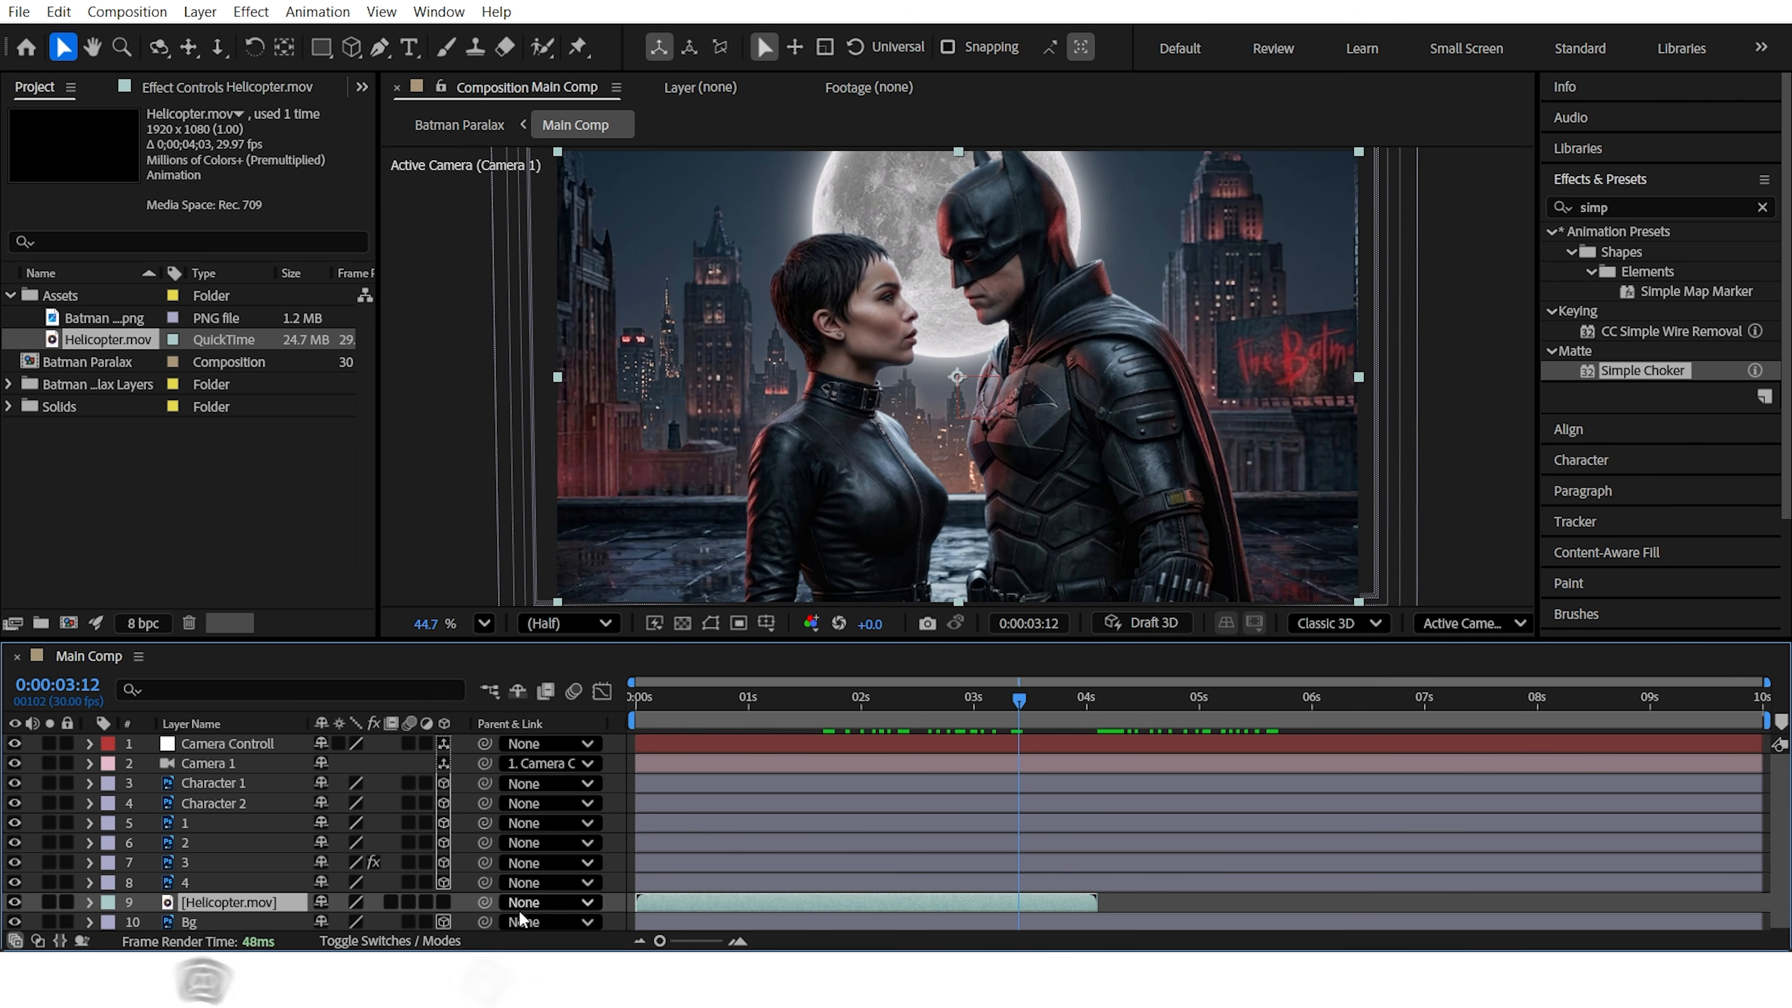
left_click(444, 903)
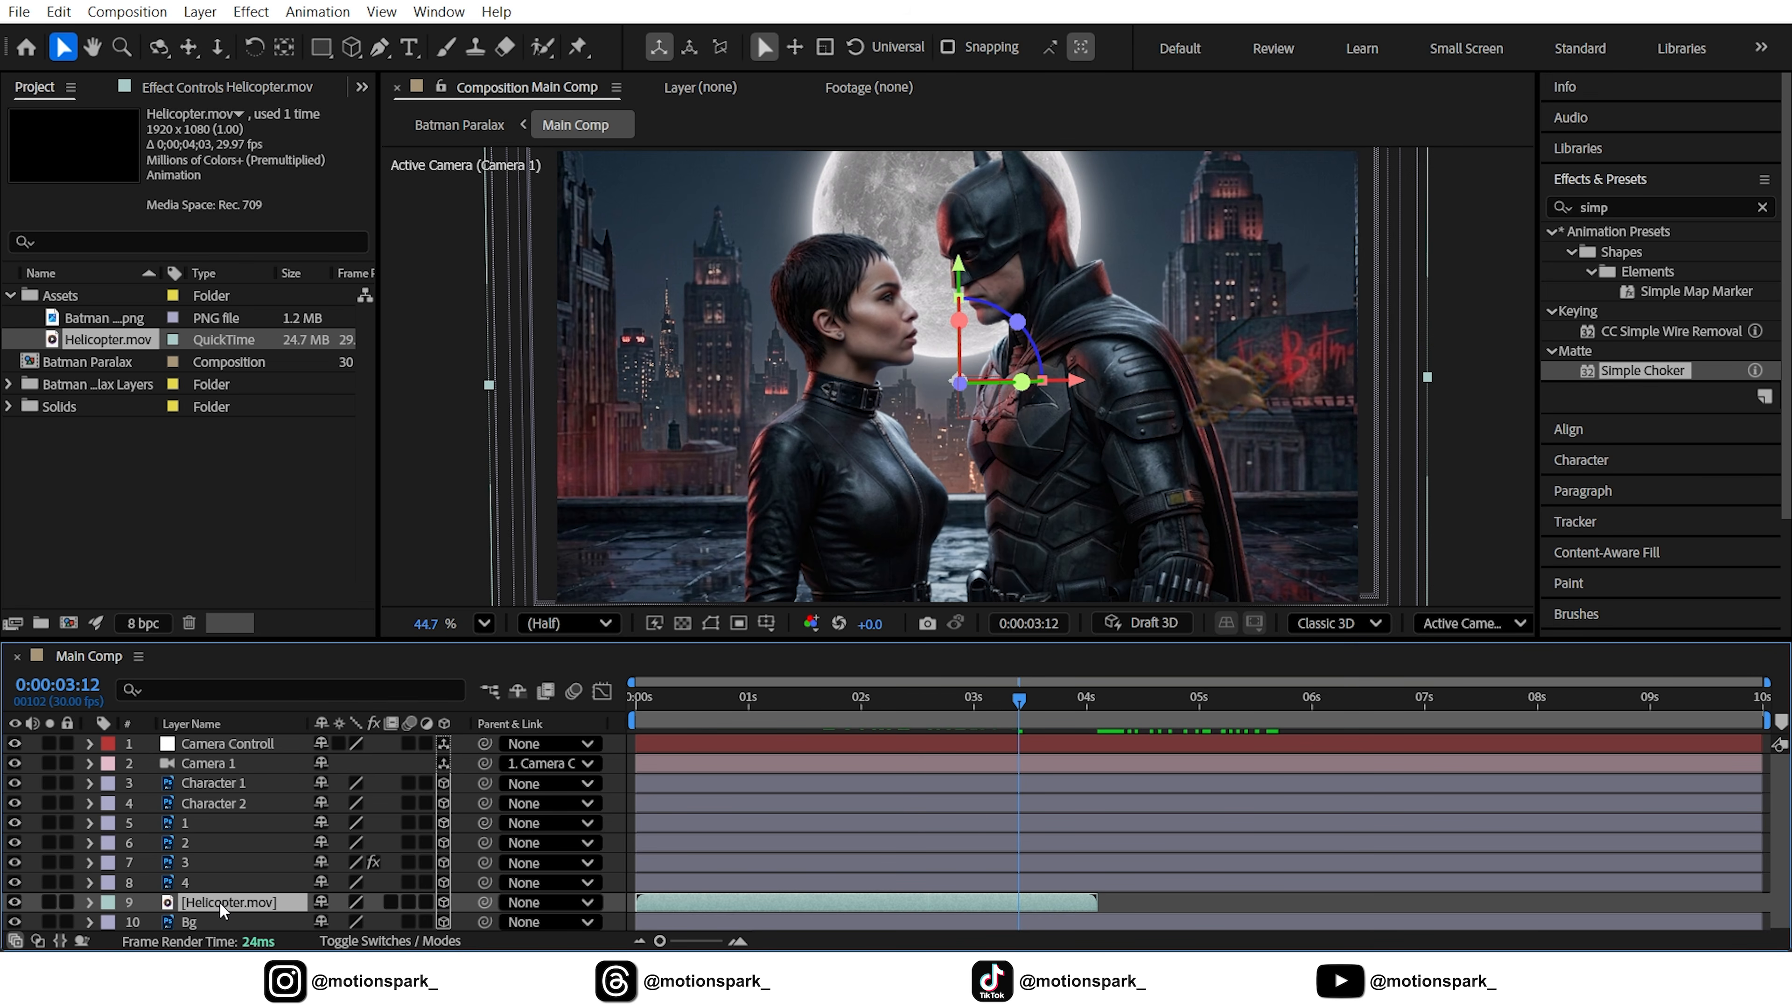
key("p")
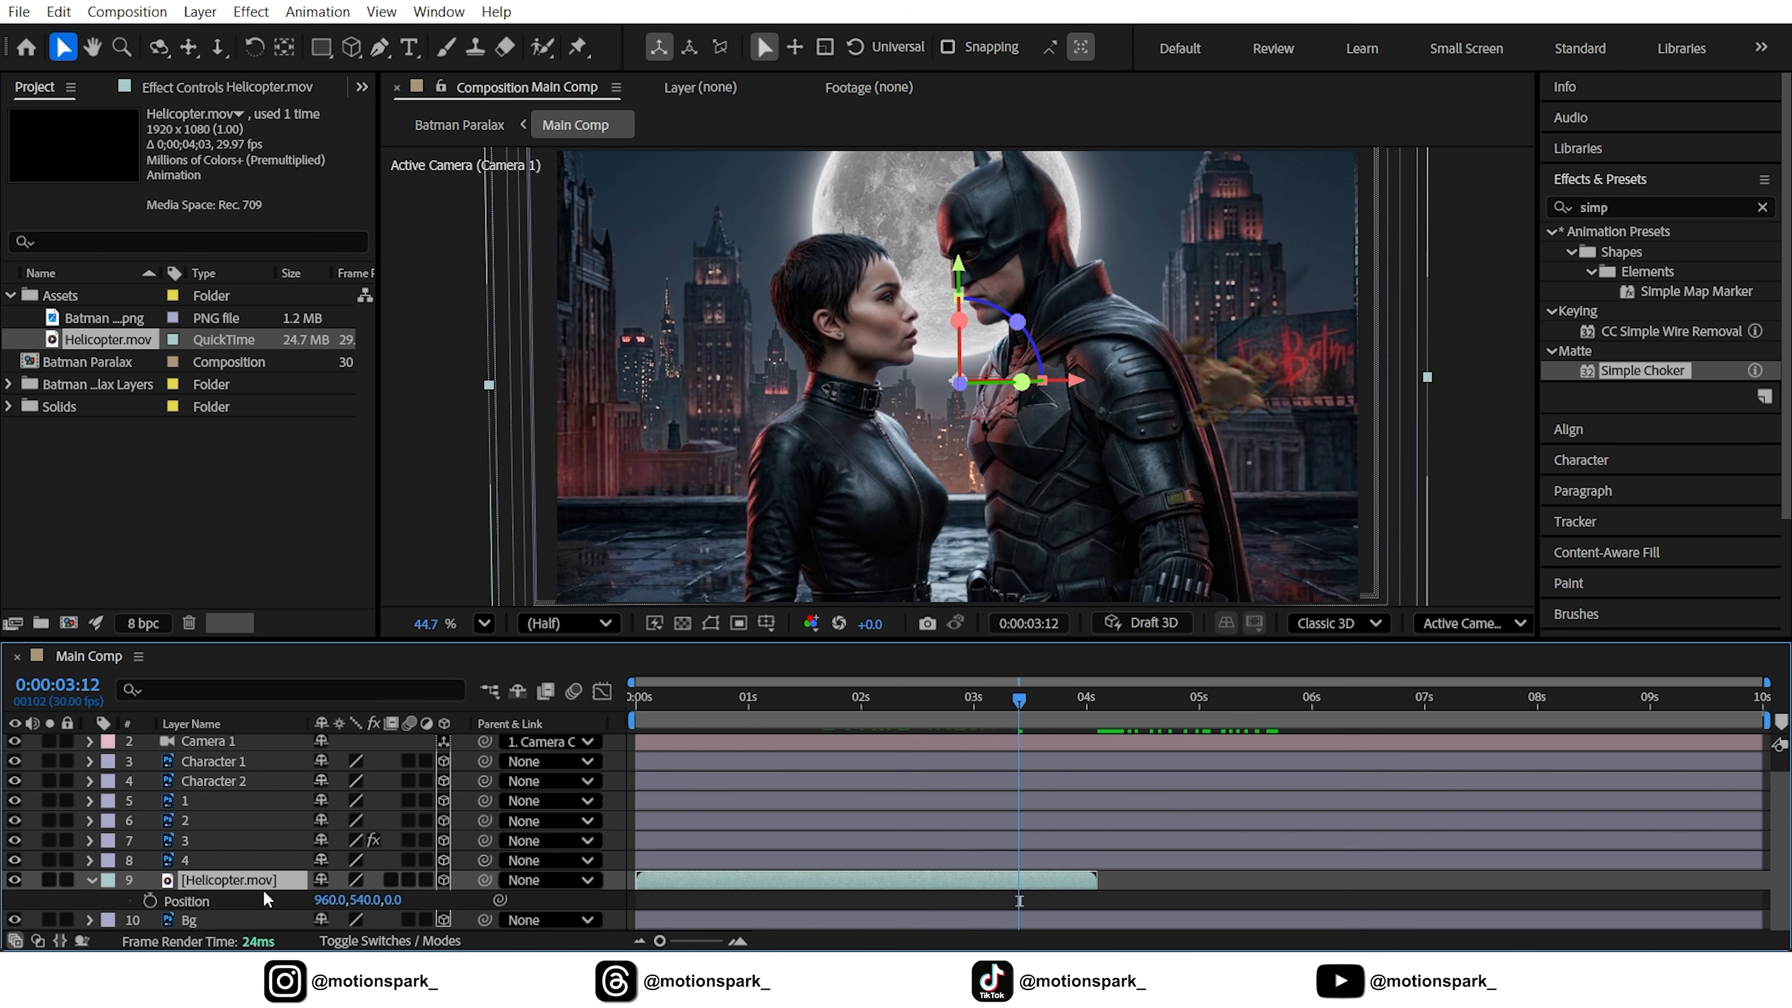
left_click_drag(391, 905, 734, 853)
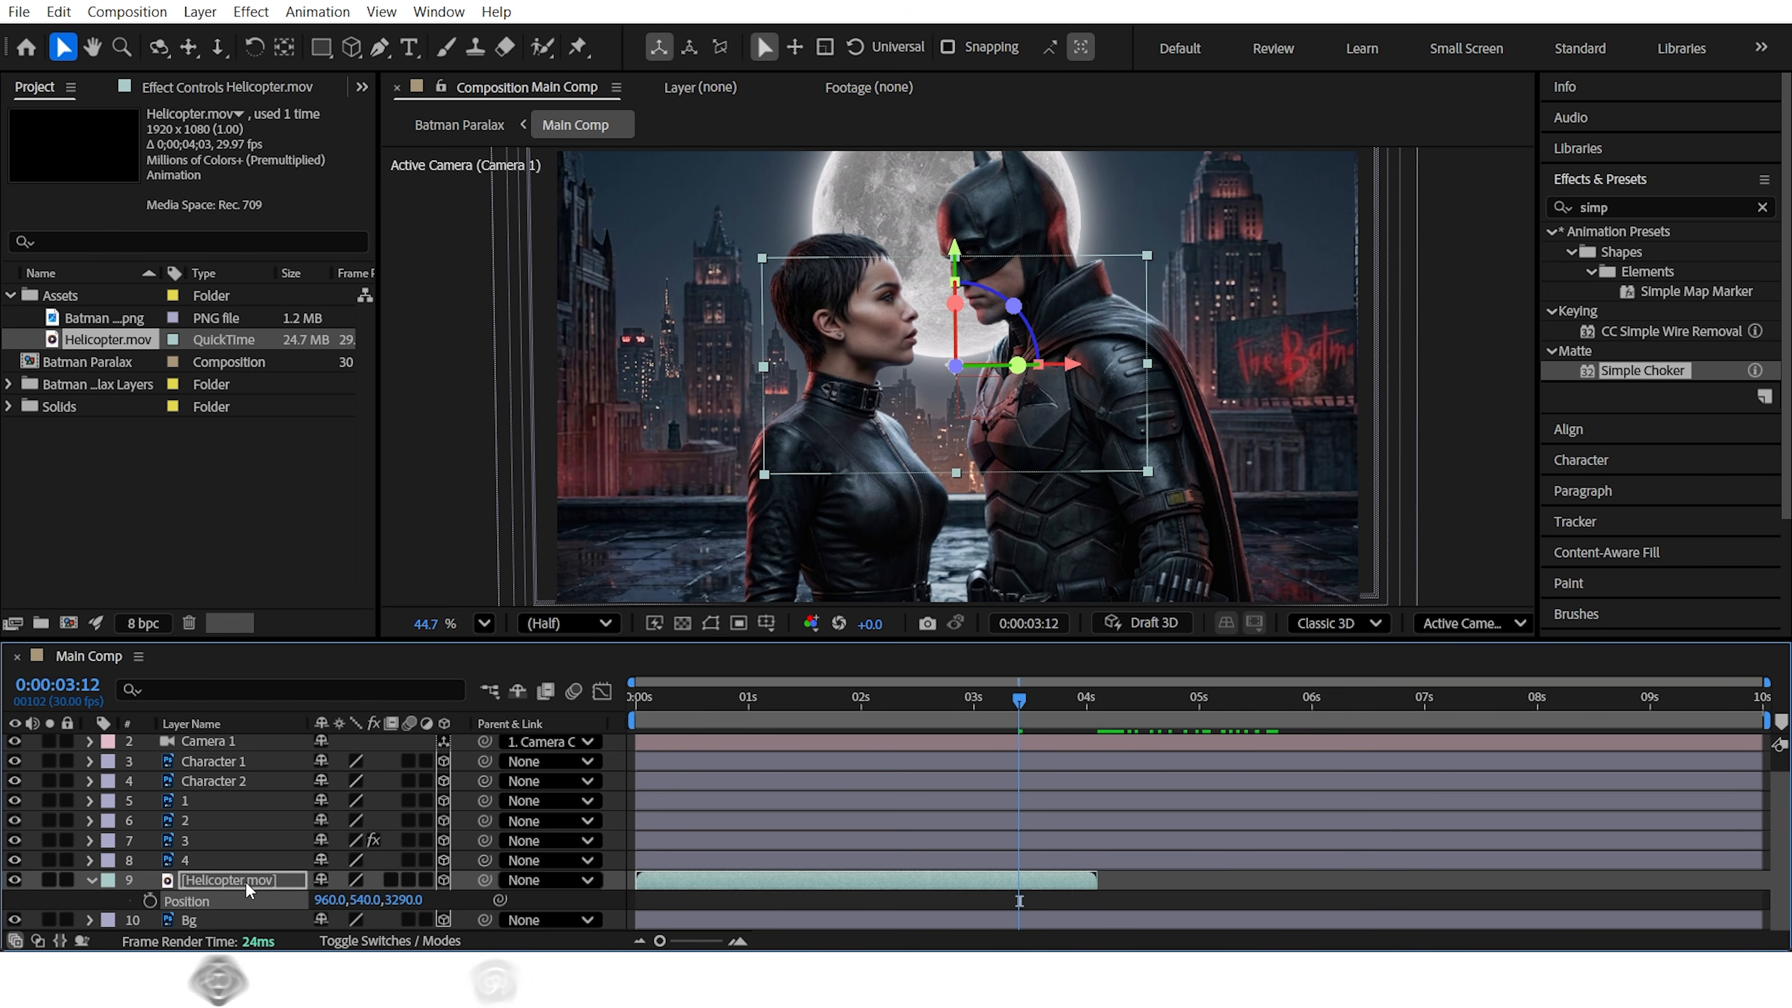
- Scale the helicopter layer to 219% and raise it vertically so the helicopter sits higher in the sky
key("s")
left_click_drag(353, 900, 494, 898)
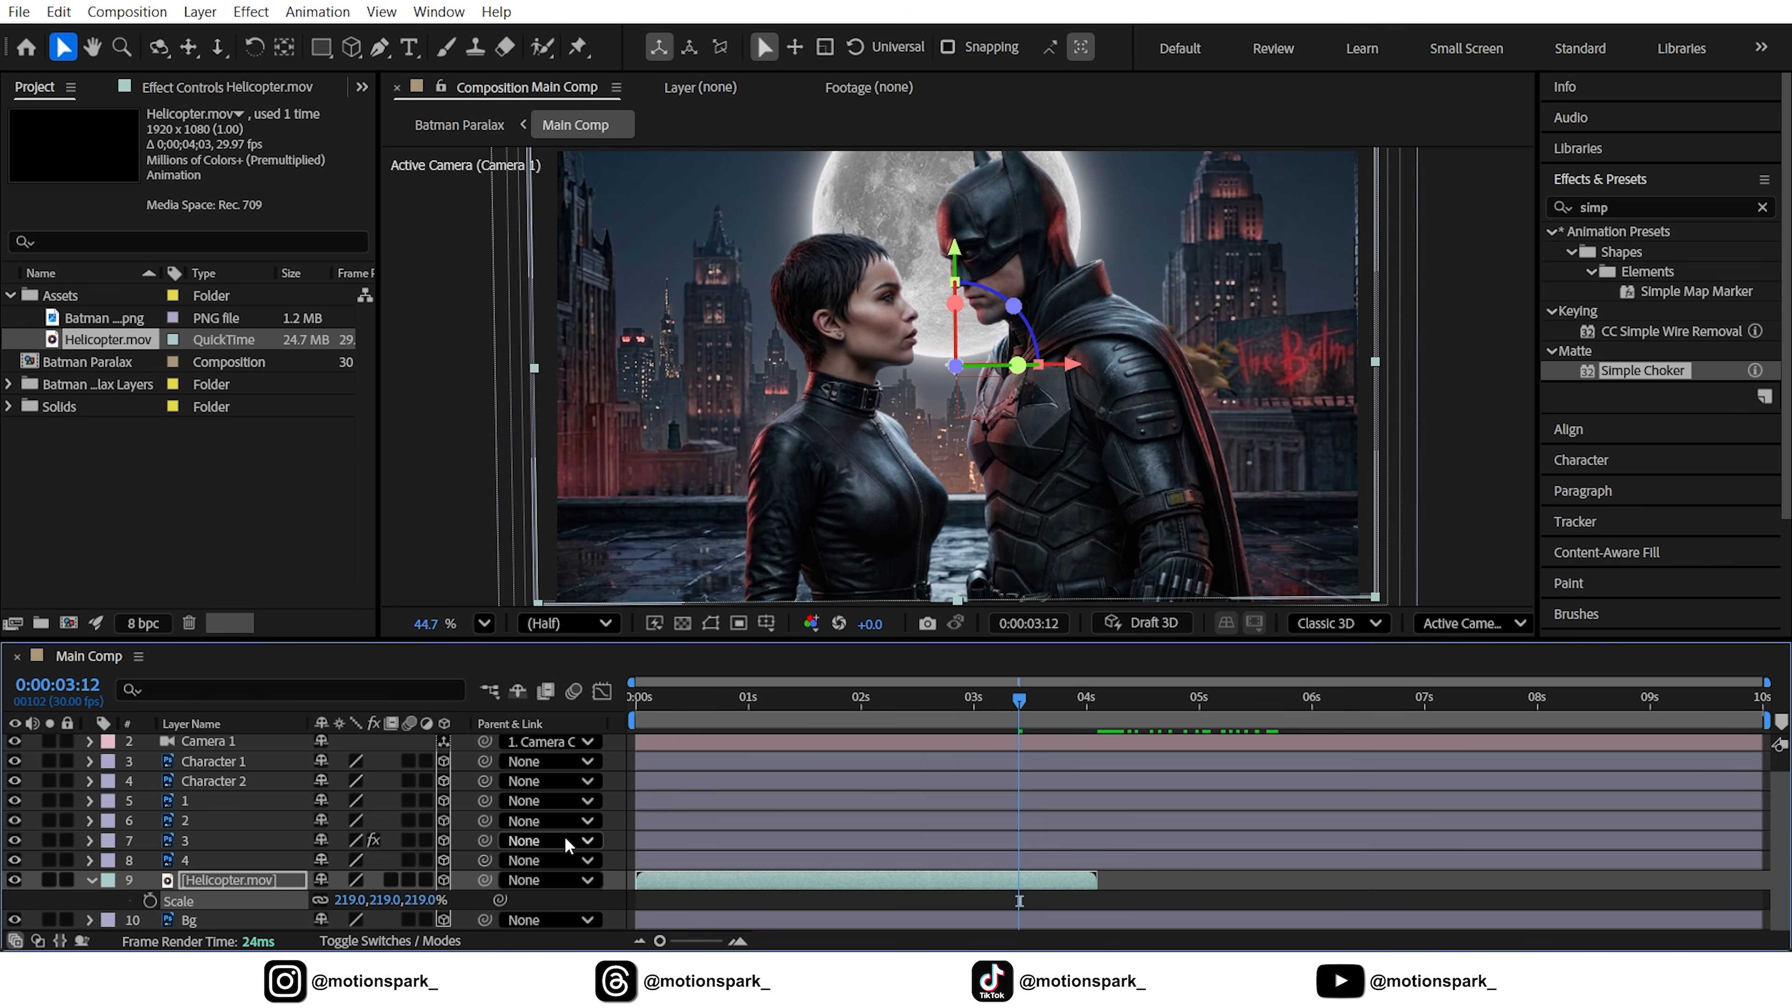
left_click_drag(958, 258, 953, 168)
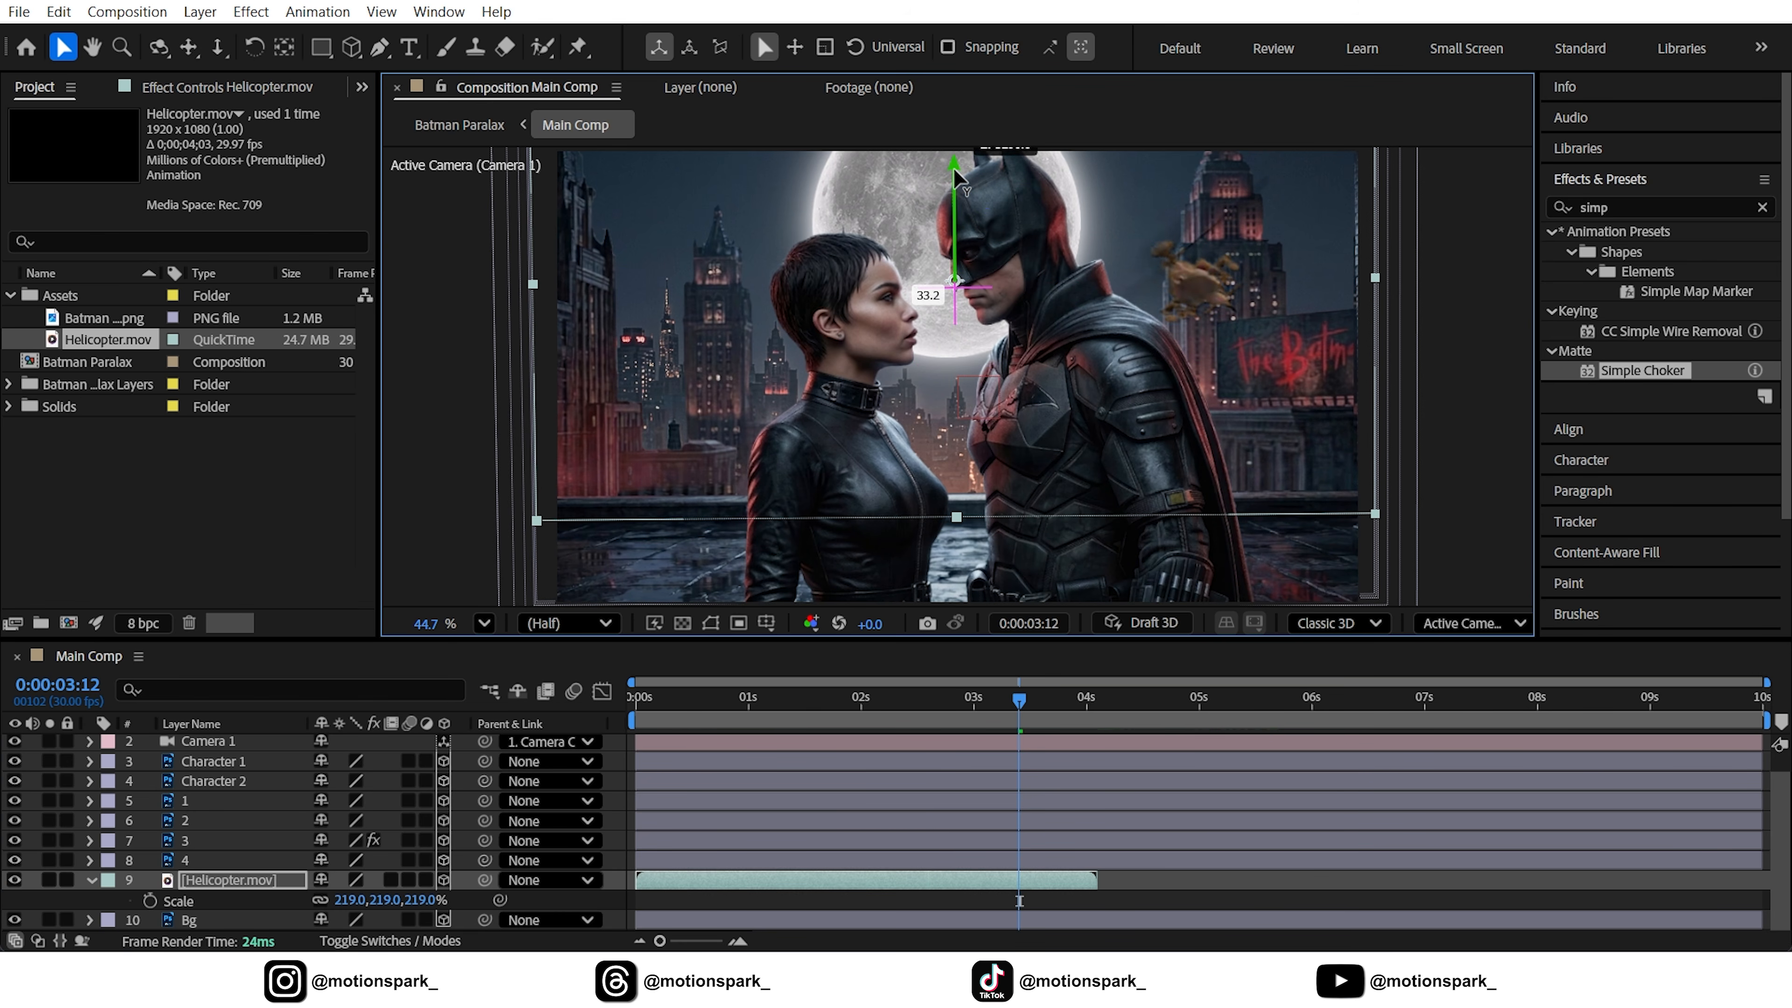
- Shift the helicopter layer to start at 0:00:00:27 and play back the animation
left_click_drag(925, 712, 738, 737)
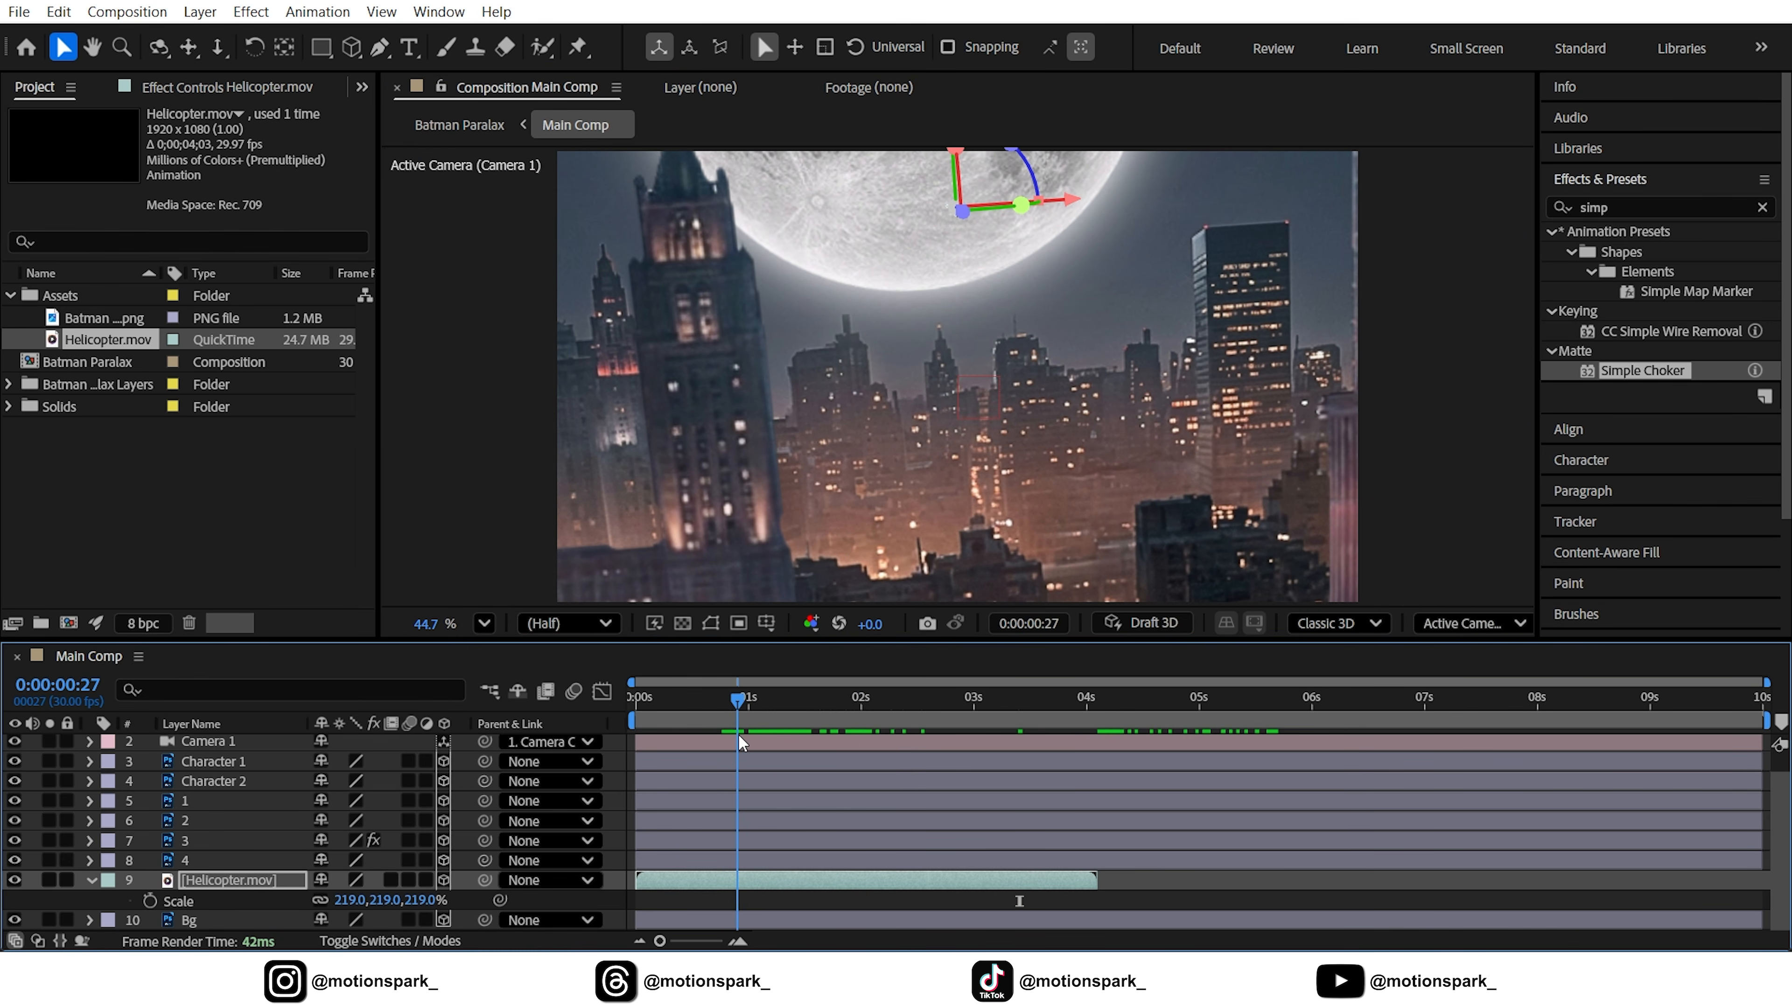
left_click_drag(683, 882, 789, 892)
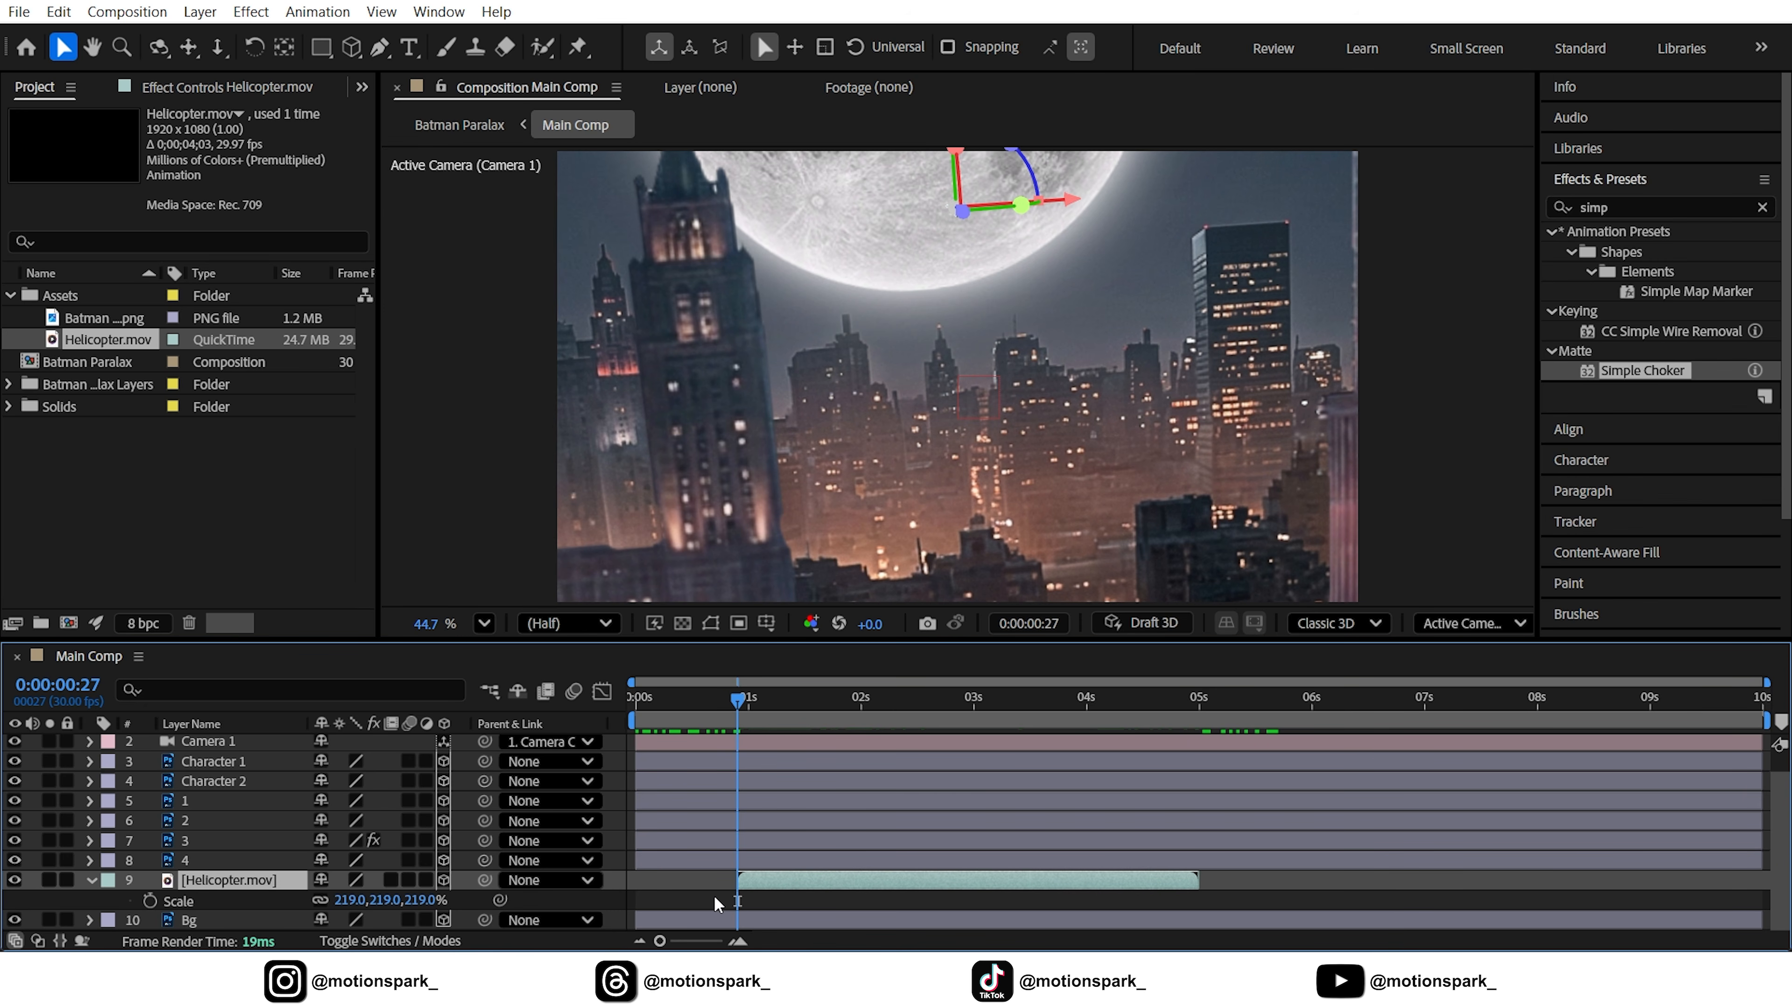
left_click_drag(745, 699, 719, 771)
left_click(731, 775)
key("z")
key("space")
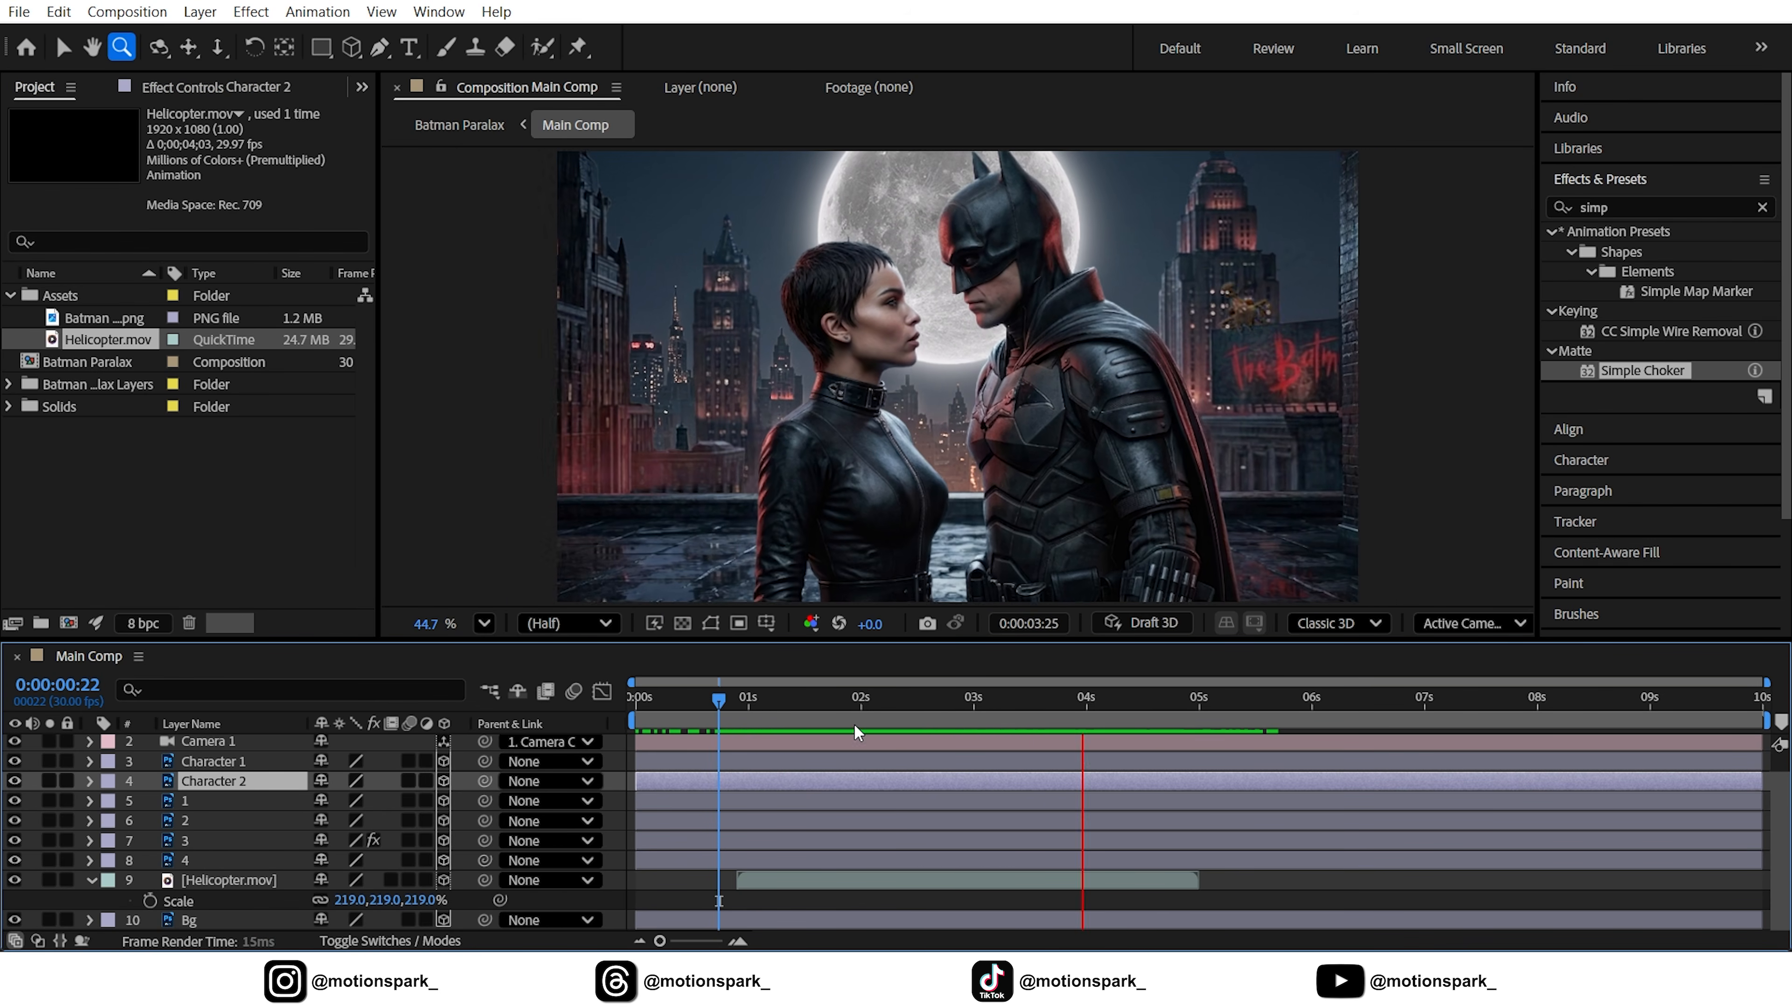
- Raise the helicopter layer slightly further at 0:00:02:15 and check its flight up to 0:00:04:08
left_click_drag(858, 706, 918, 712)
key("v")
left_click(961, 880)
left_click_drag(951, 155, 952, 123)
key("space")
left_click(927, 695)
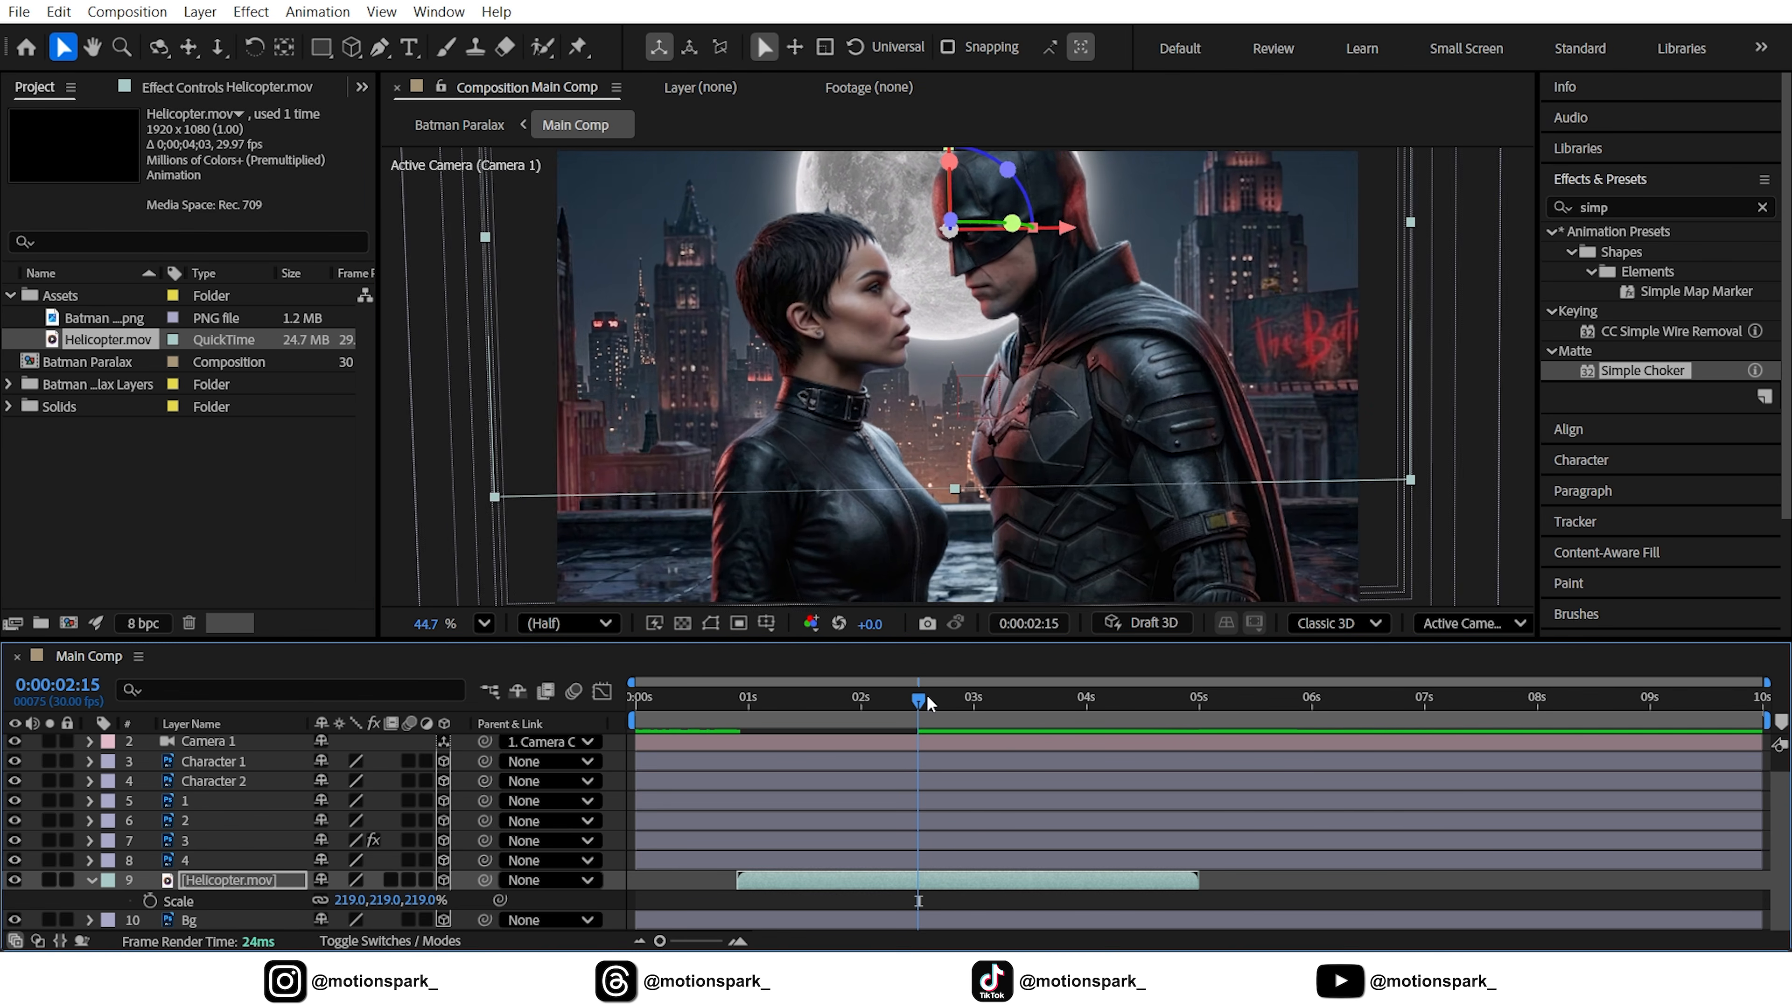
left_click_drag(927, 695, 1116, 679)
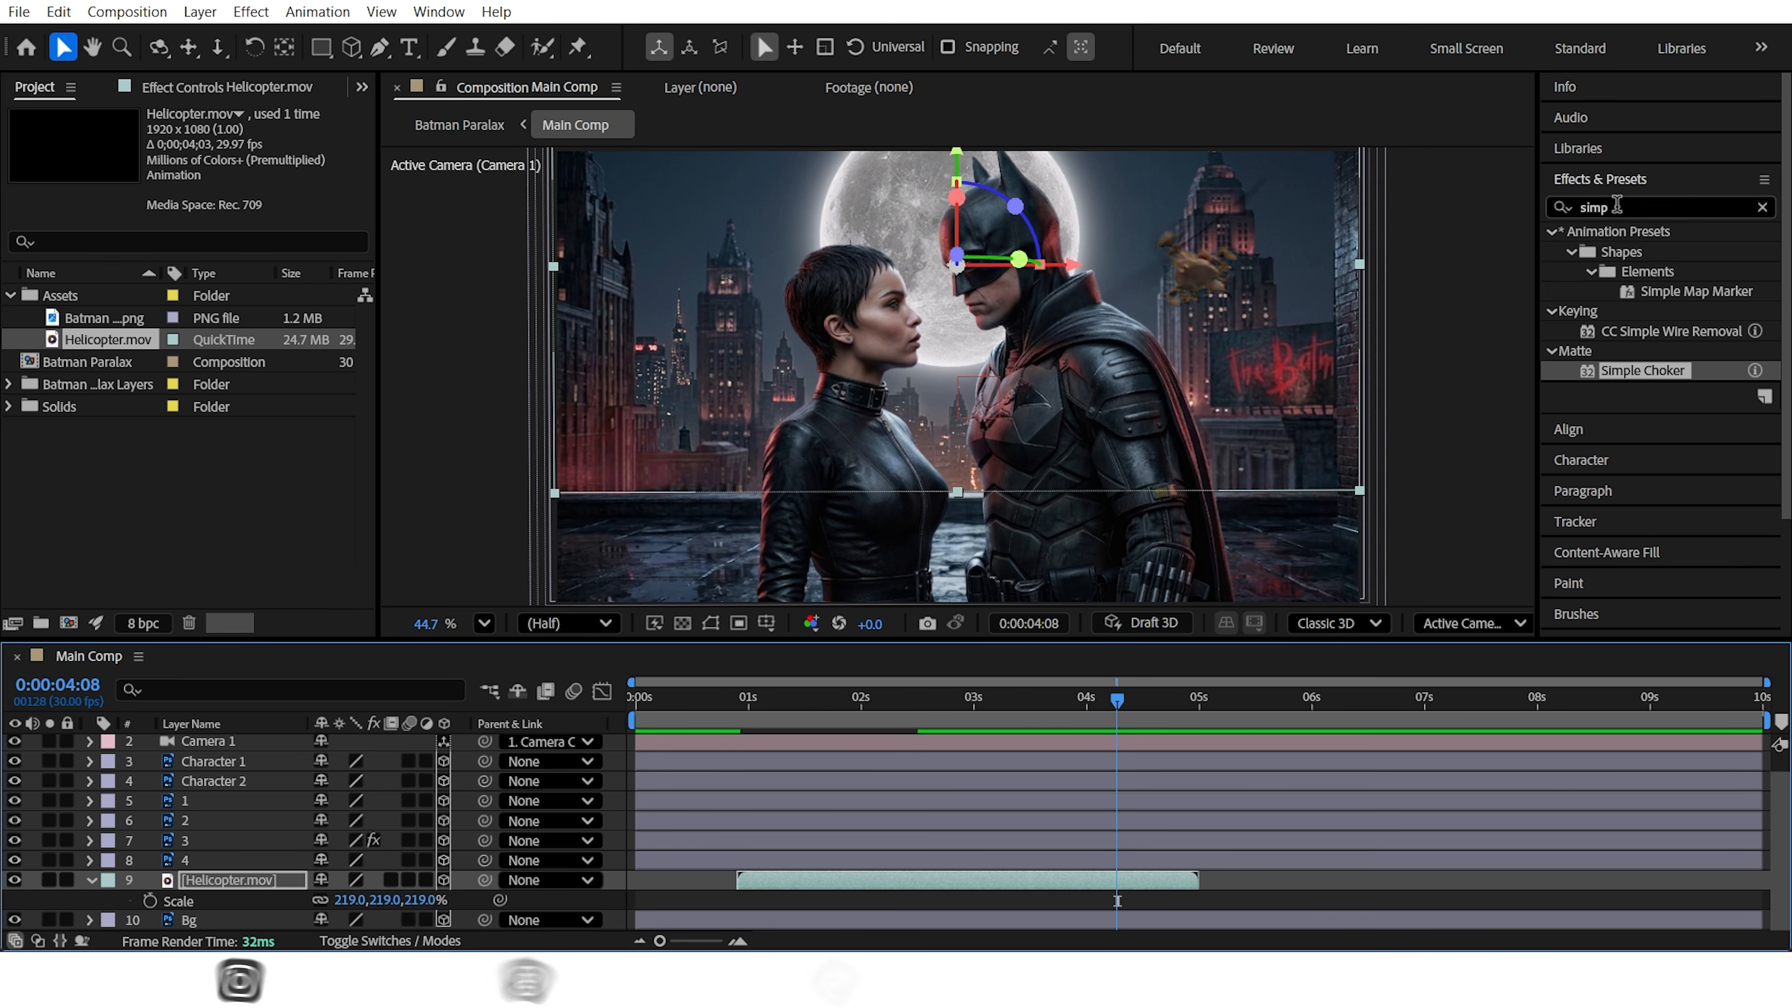
- Apply Hue/Saturation to the helicopter layer with Master Saturation -95 and Master Lightness -18
left_click_drag(1616, 209, 1496, 250)
type("hue")
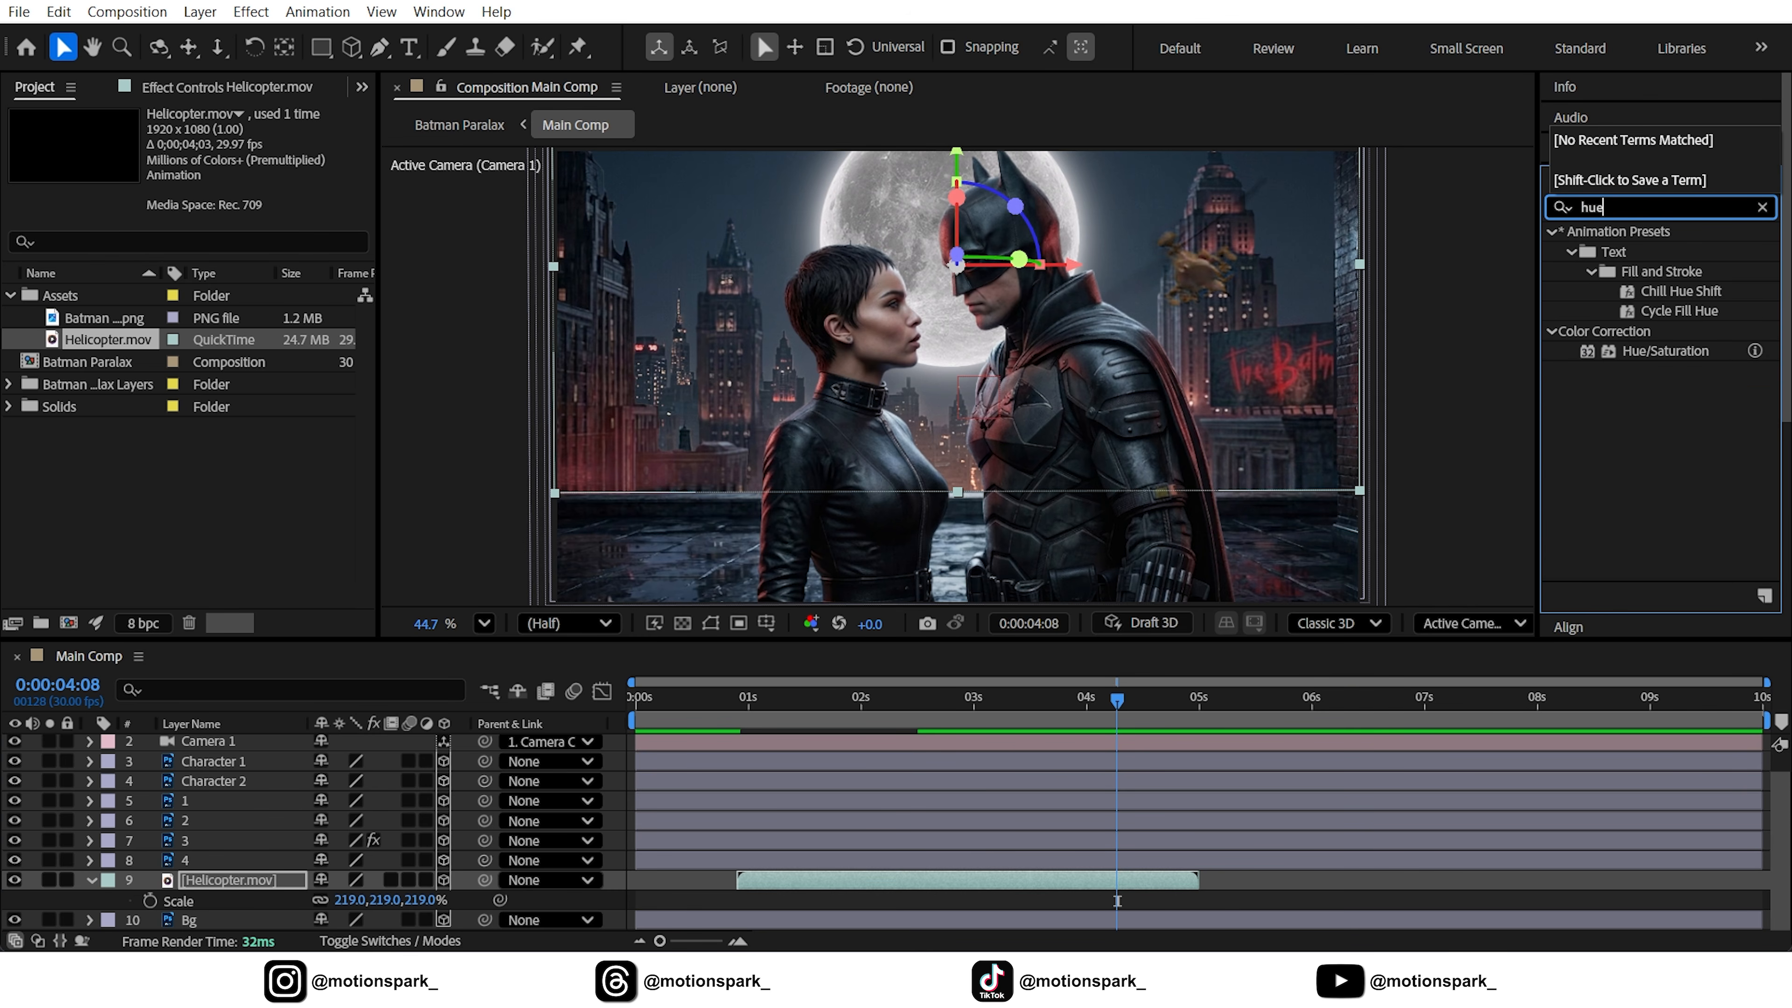
left_click_drag(1688, 349, 257, 877)
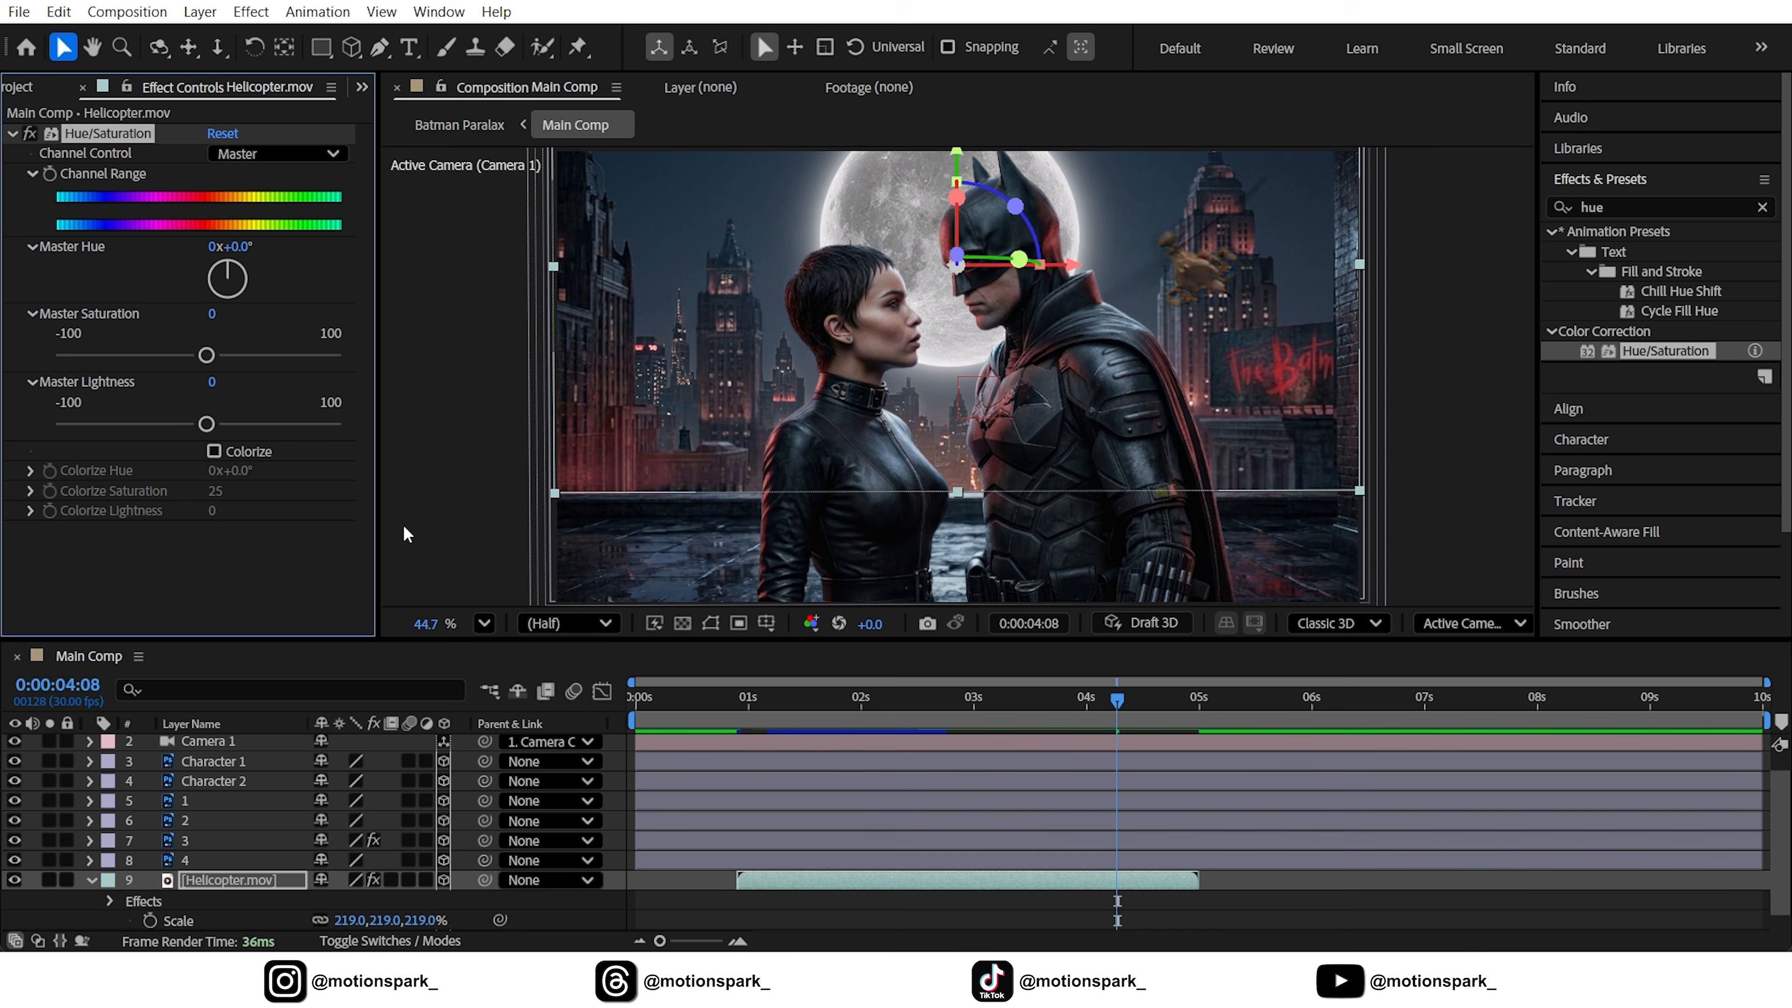
left_click_drag(212, 360, 74, 368)
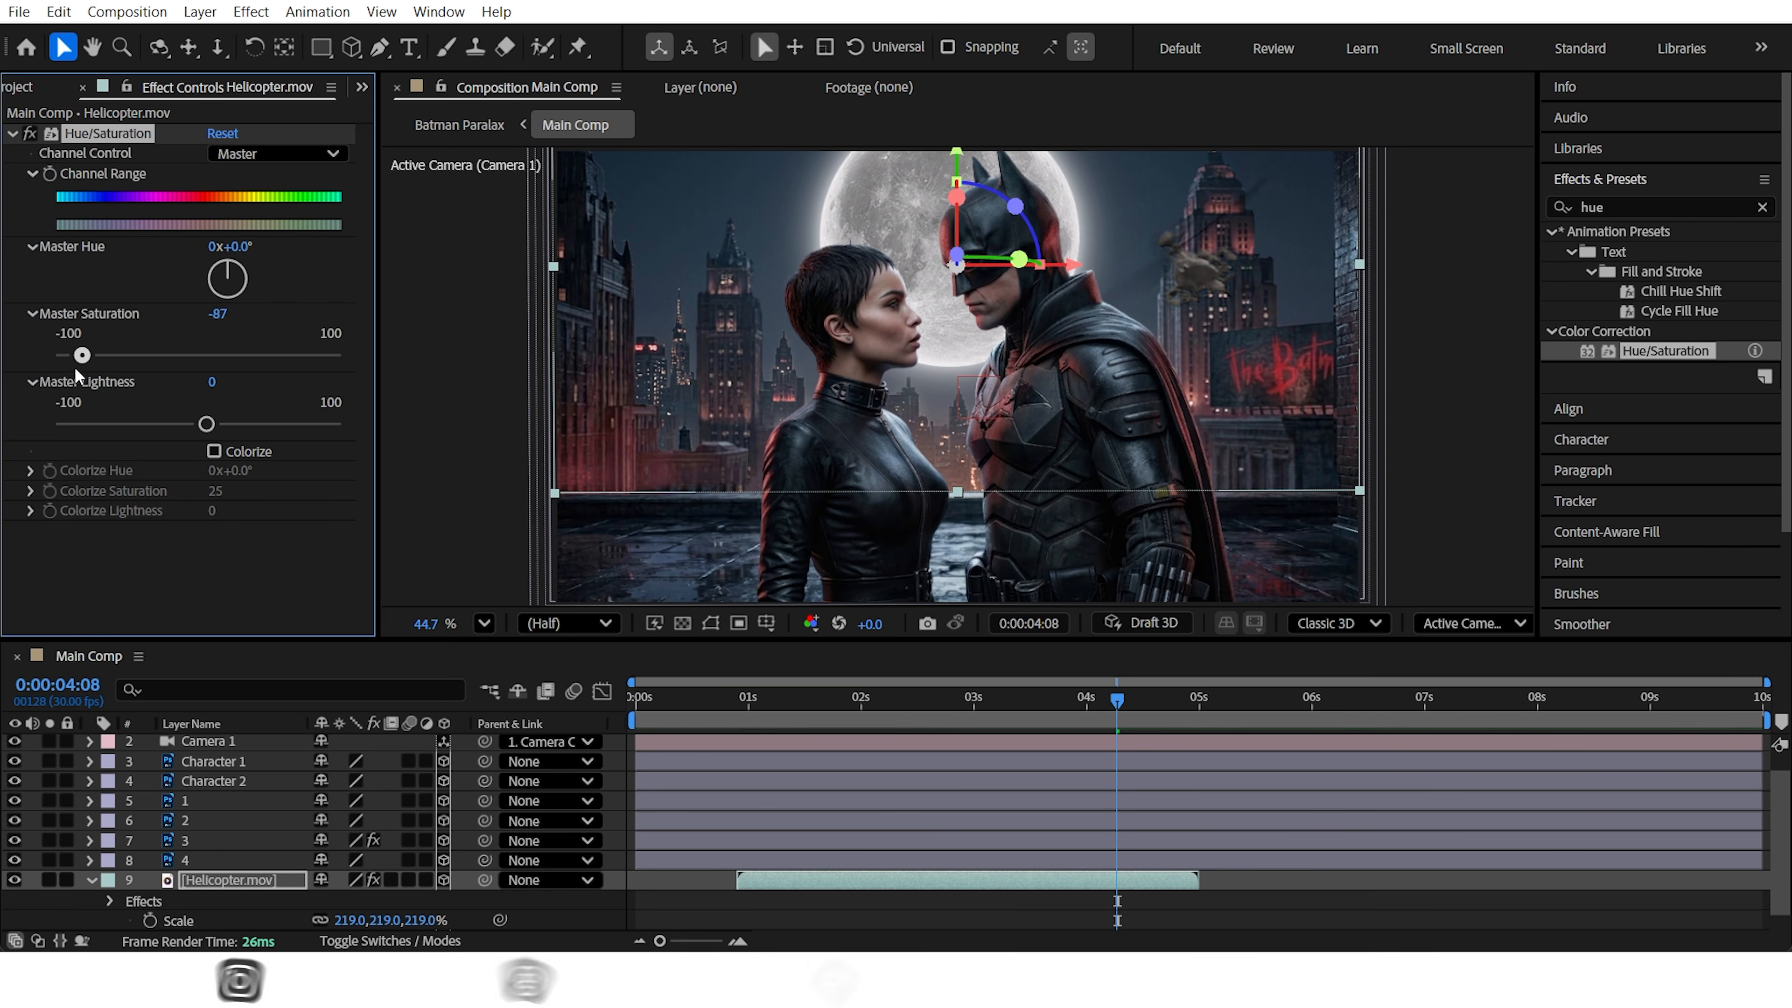
left_click_drag(206, 424, 179, 429)
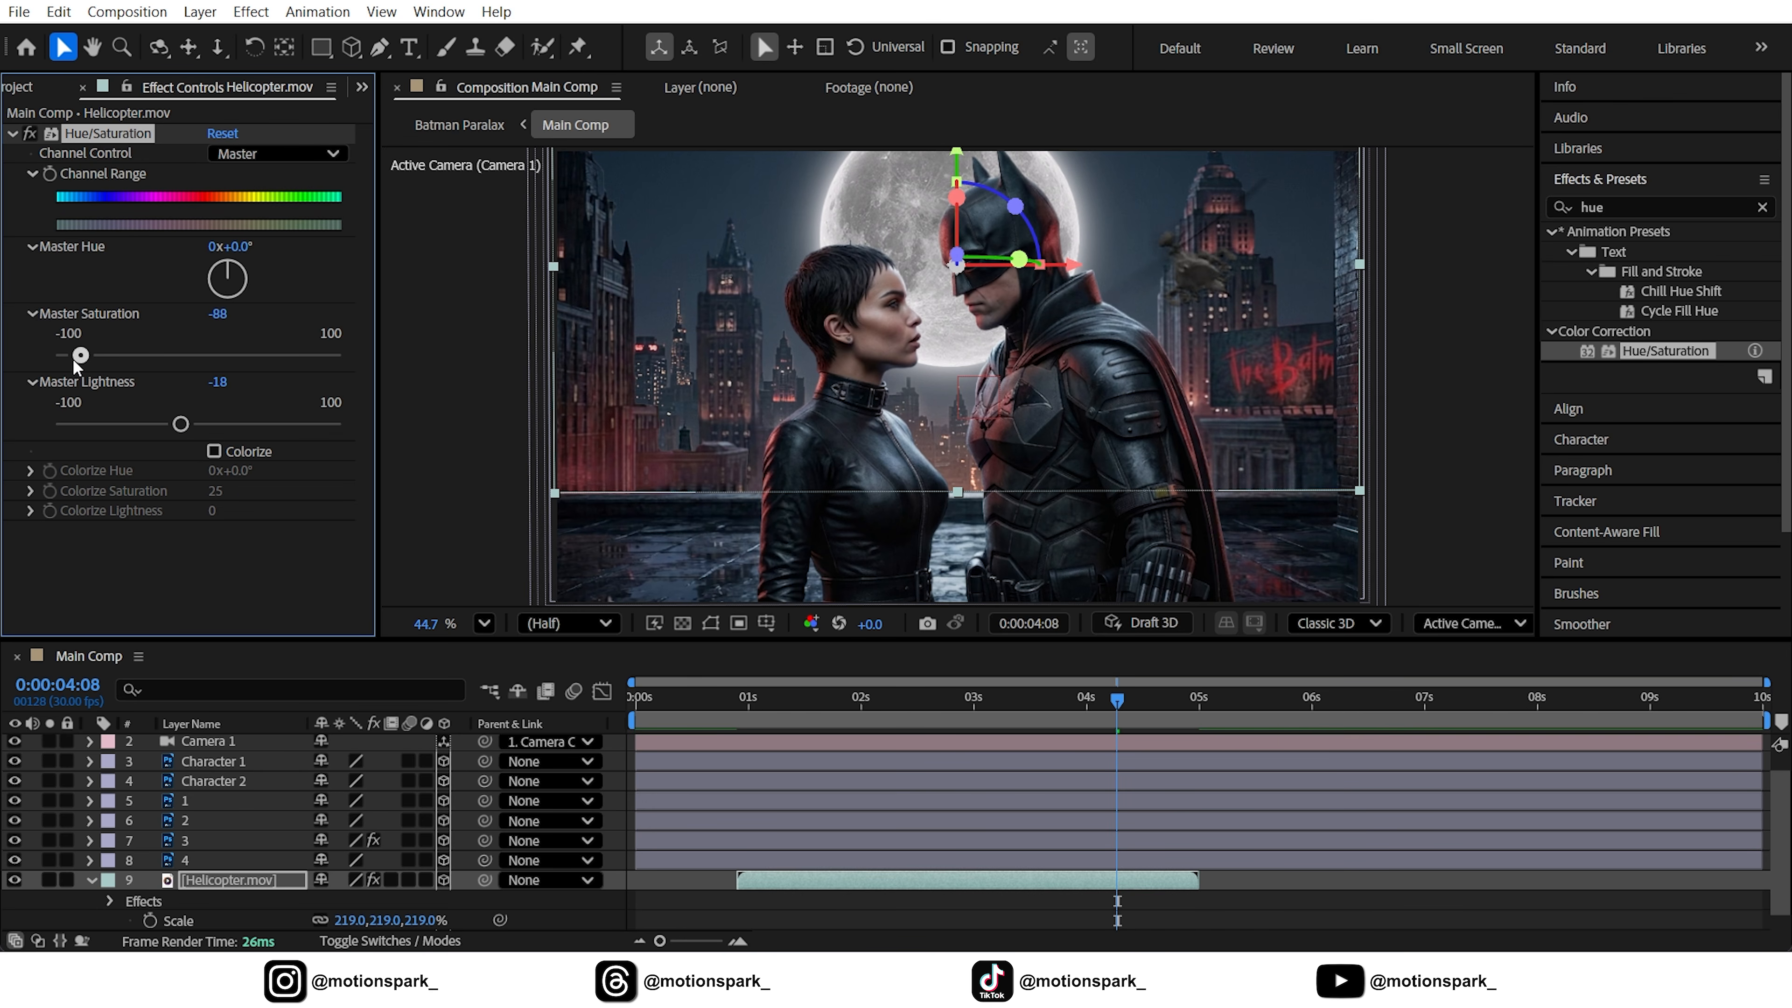
left_click_drag(80, 357, 69, 362)
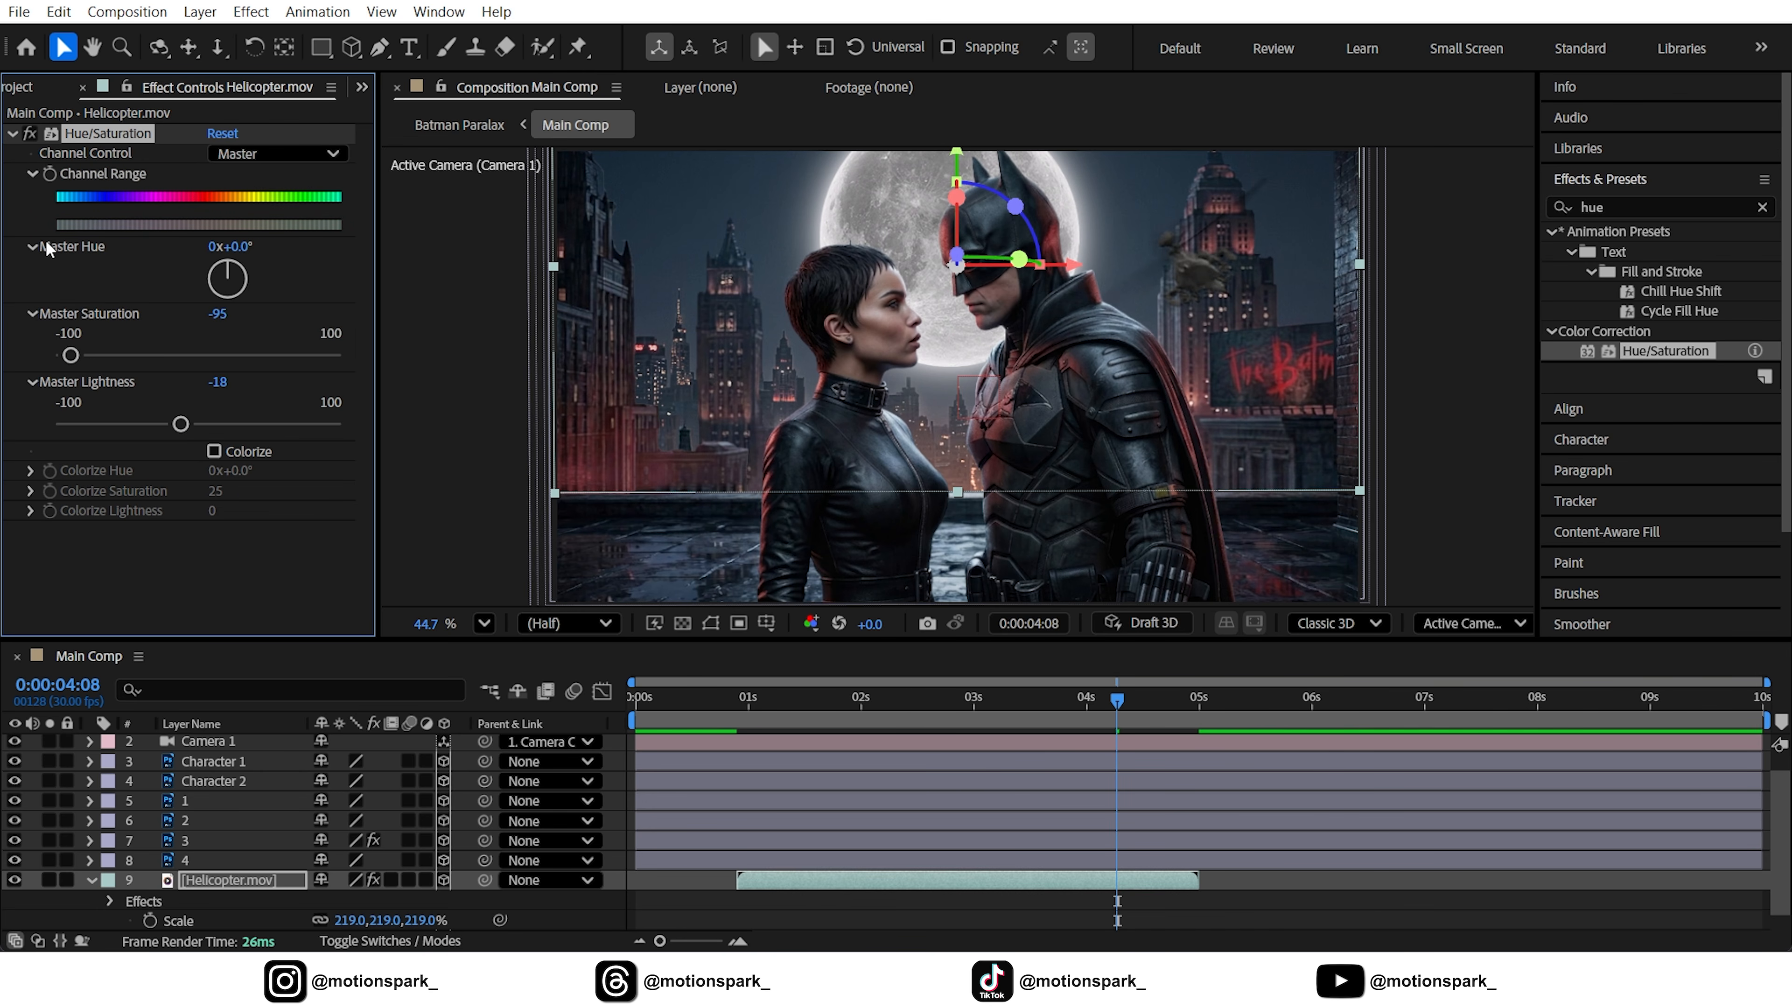
- Compare the helicopter with and without Hue/Saturation, then collapse its layer and review the animation up to 0:00:04:06
left_click(28, 134)
left_click(28, 134)
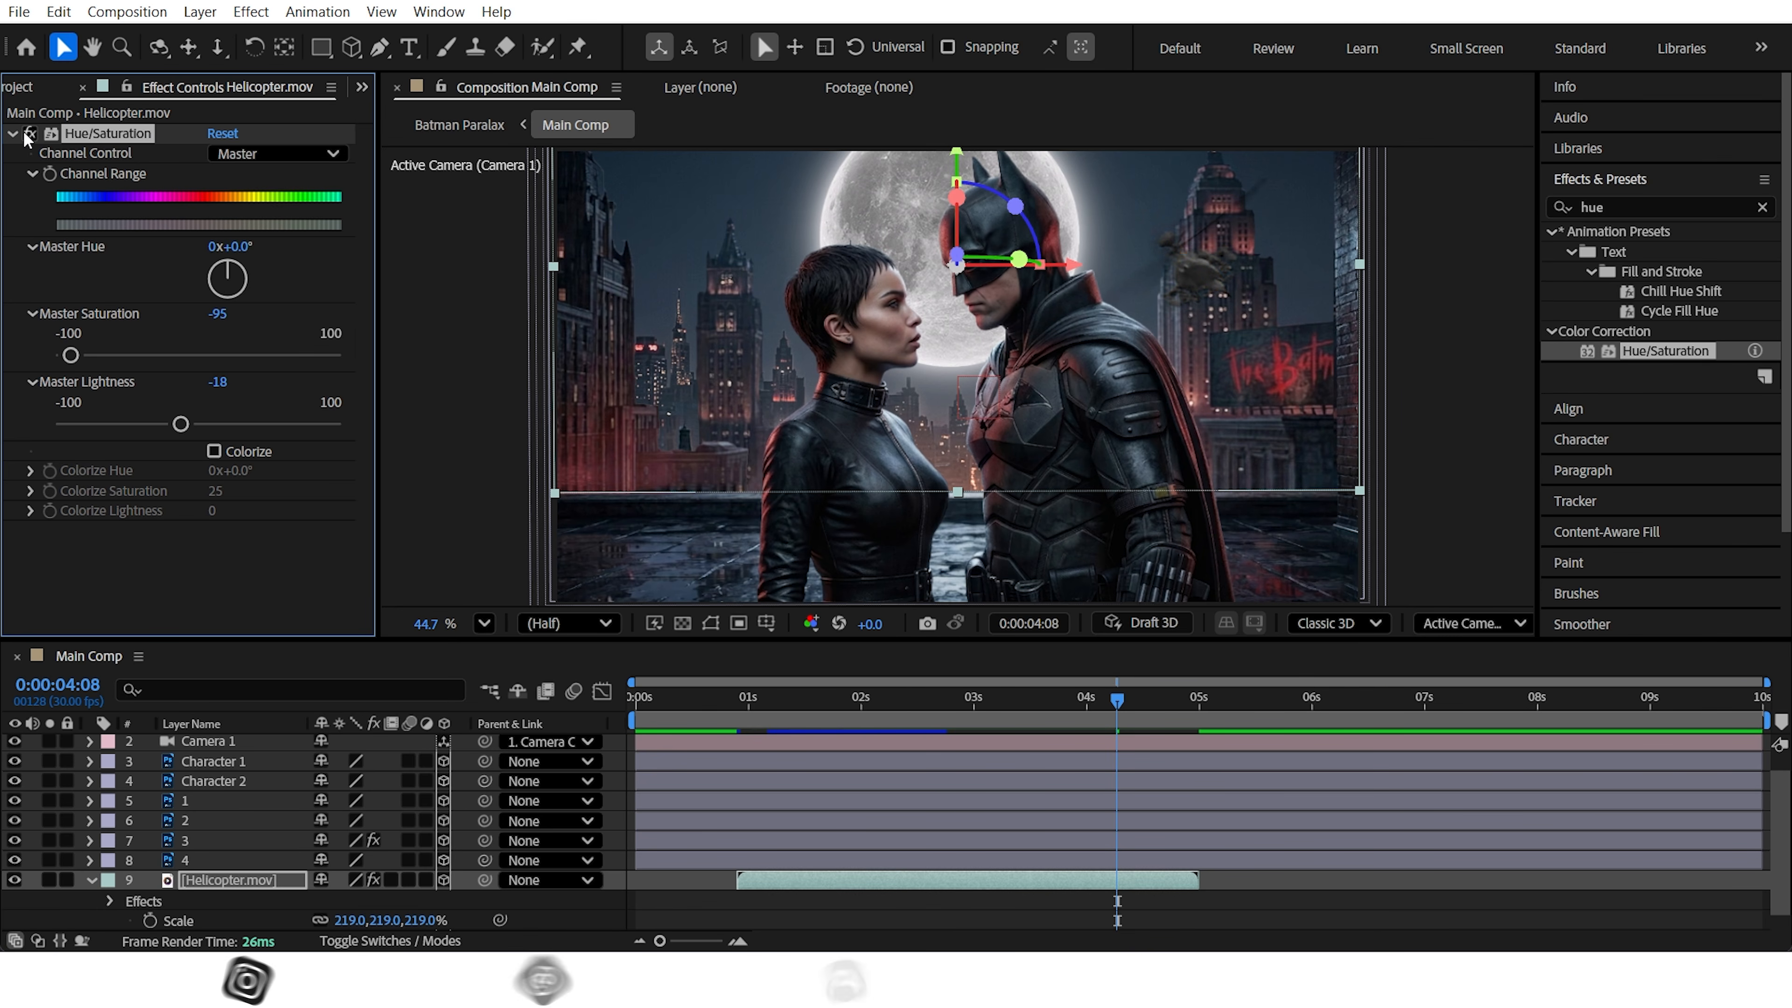
left_click(543, 900)
left_click(85, 880)
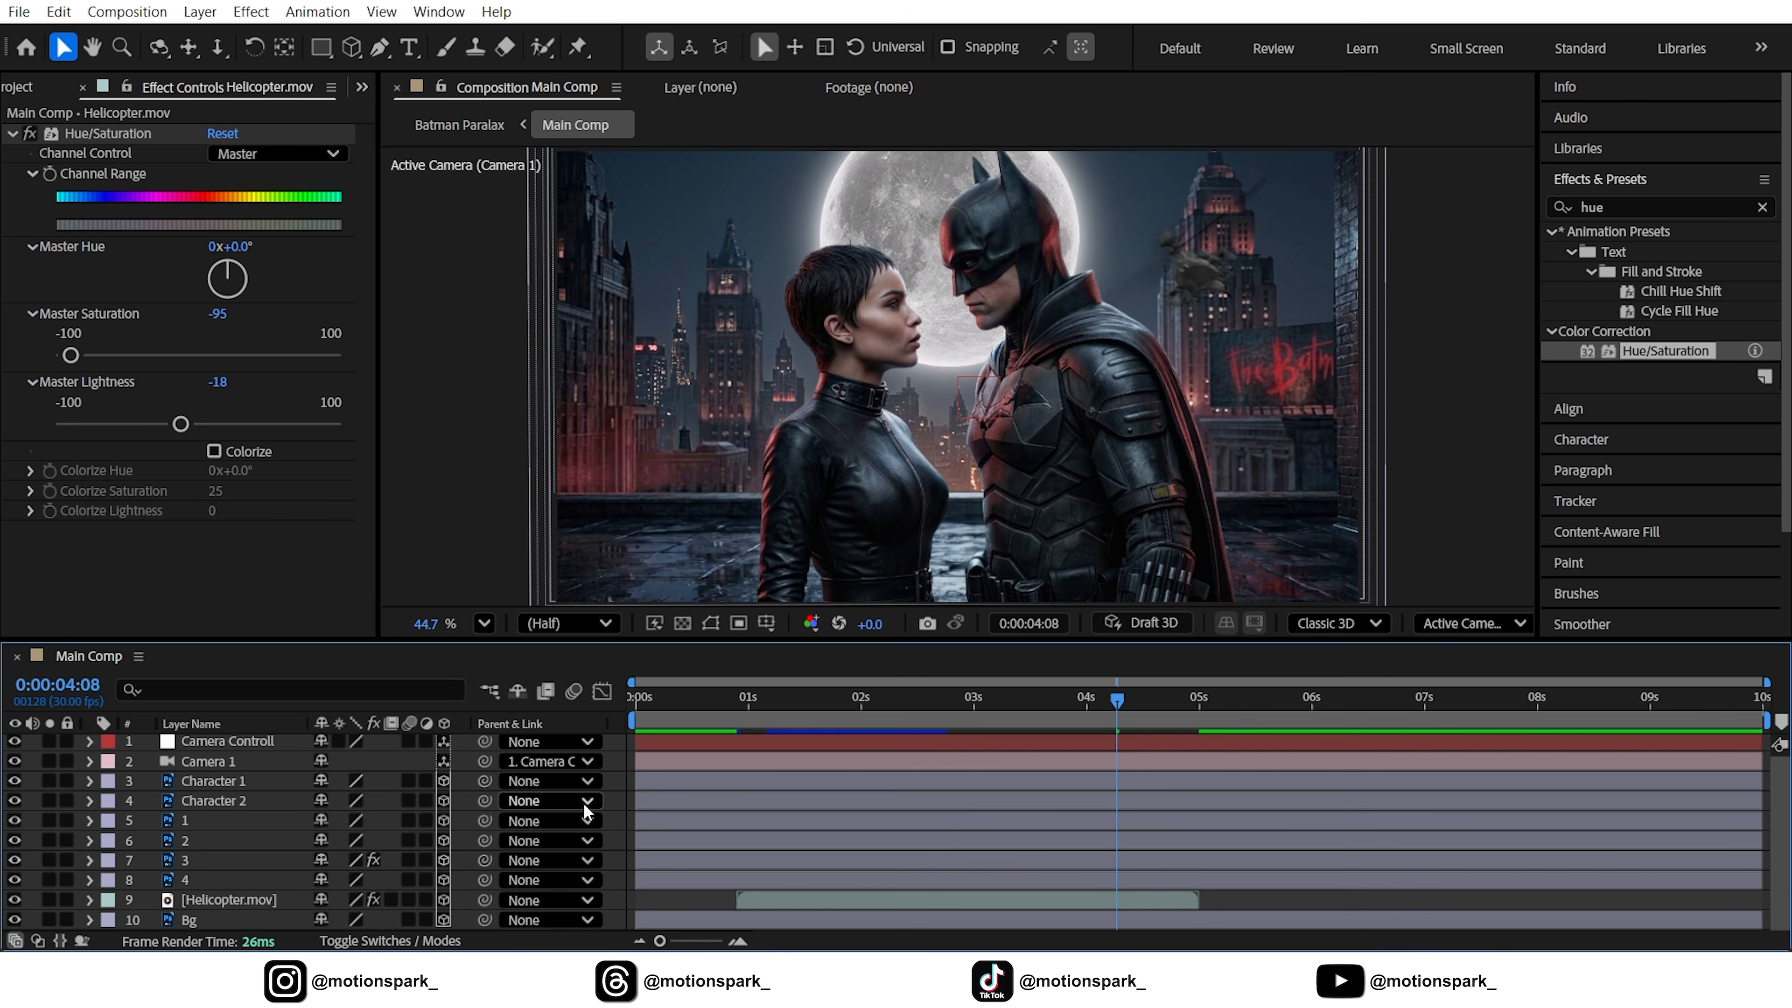
left_click_drag(1064, 695, 1108, 726)
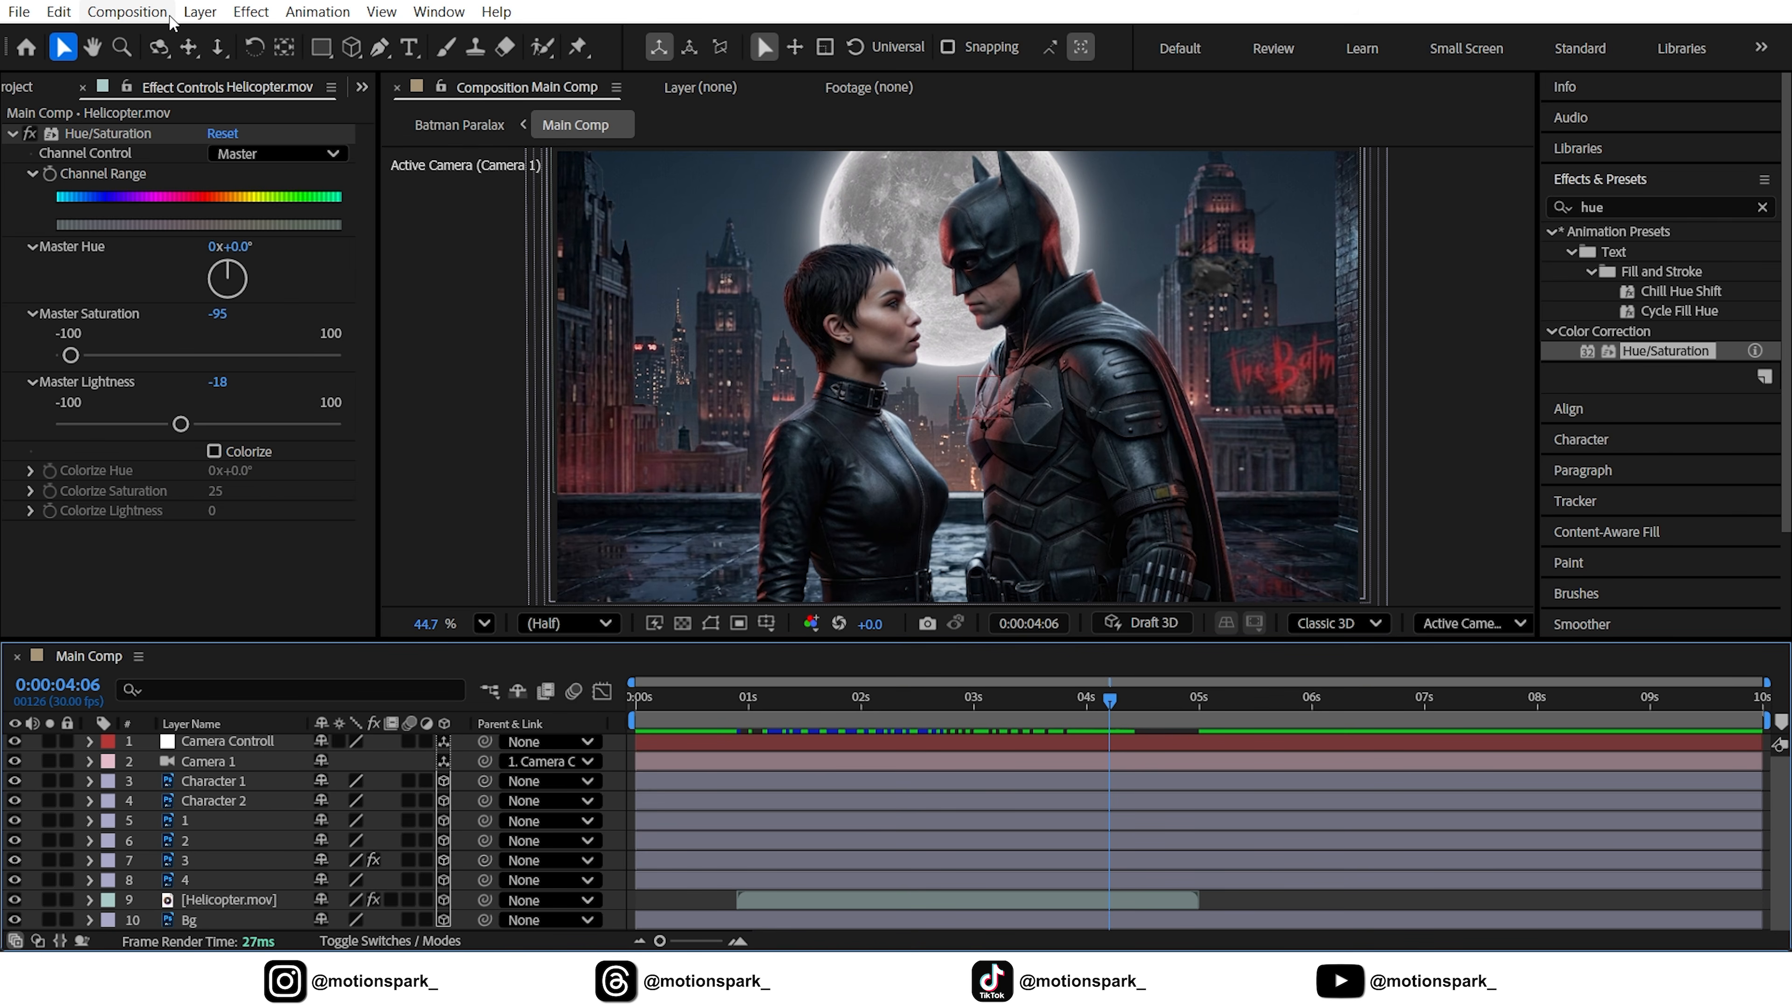
- Create an adjustment layer above all other layers and name it Camera Wiggle
left_click(200, 11)
mouse_move(352, 37)
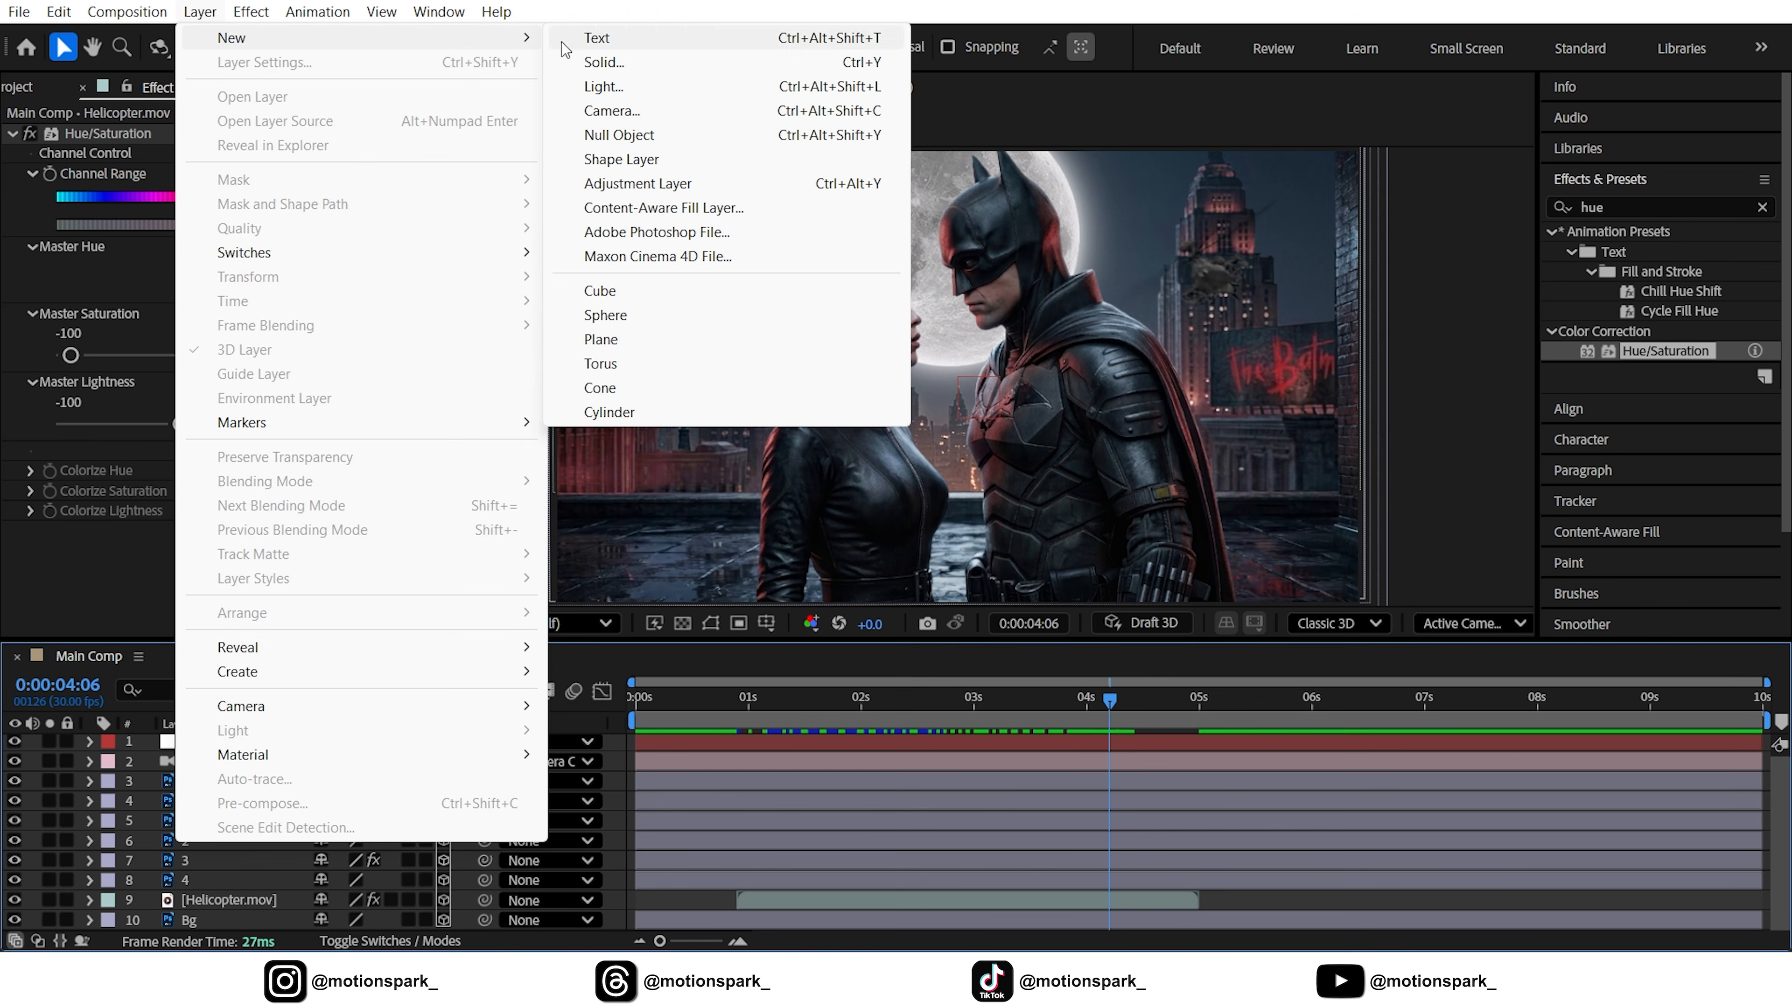
left_click(633, 184)
right_click(283, 737)
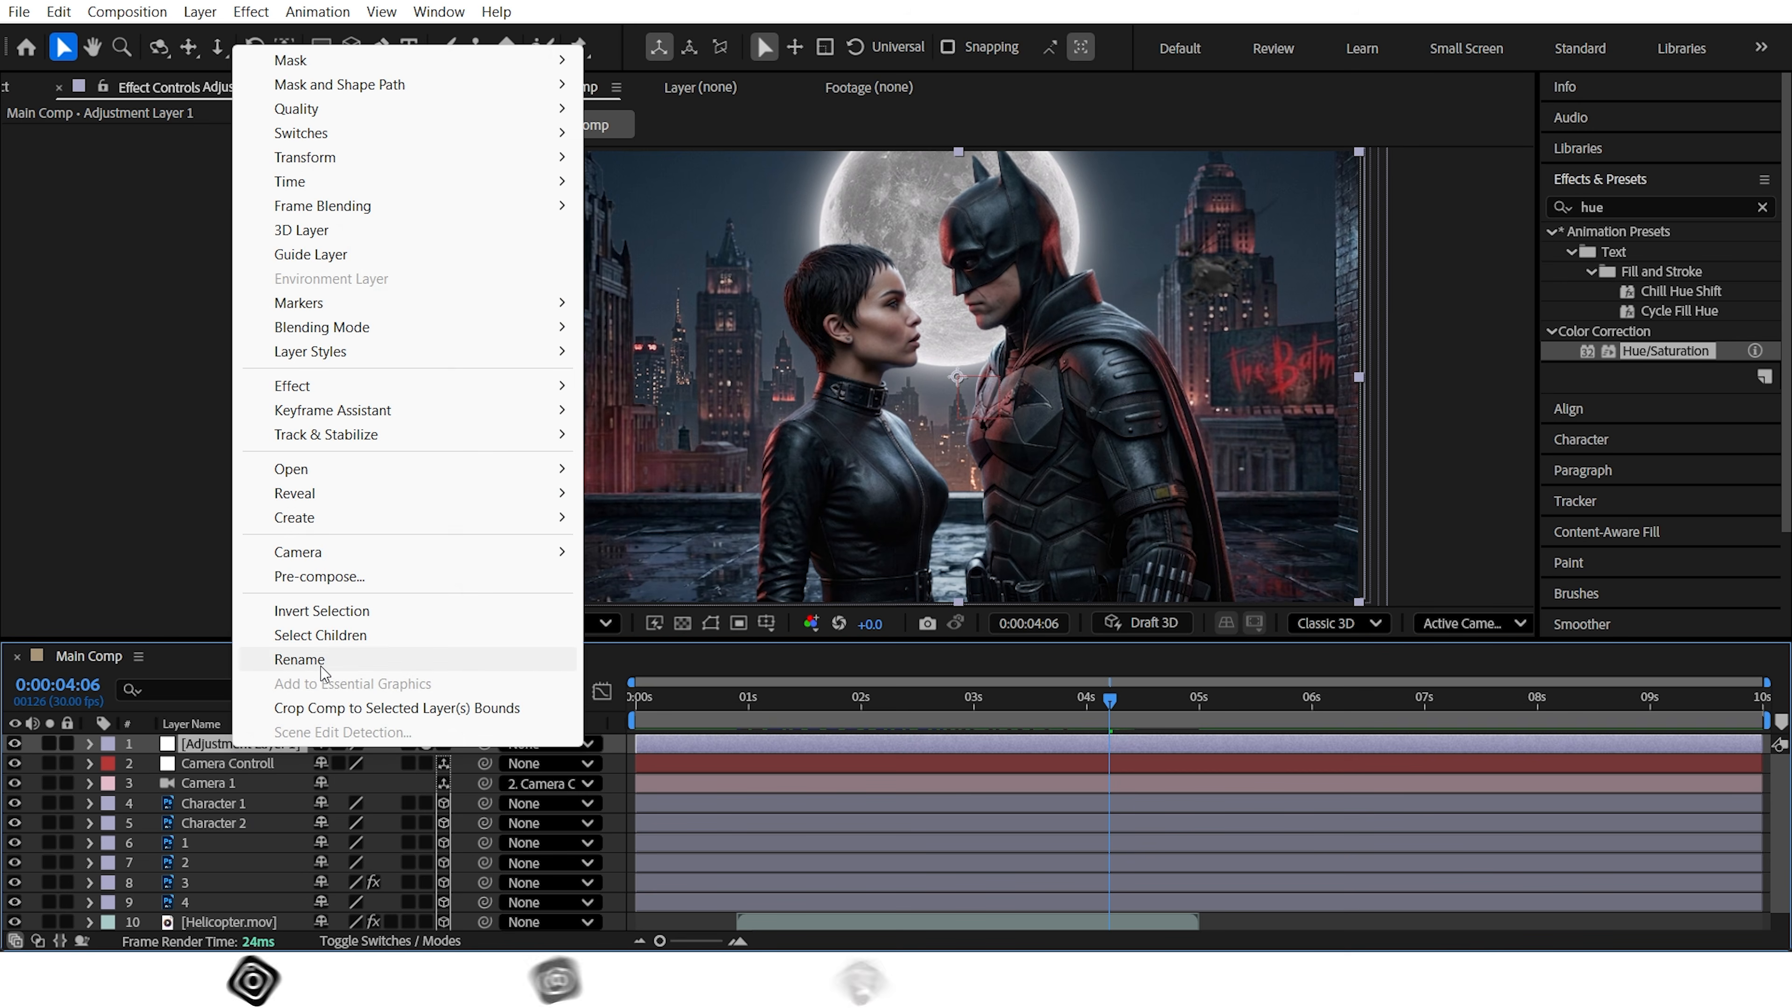
left_click(304, 660)
type("Camera Wiggle")
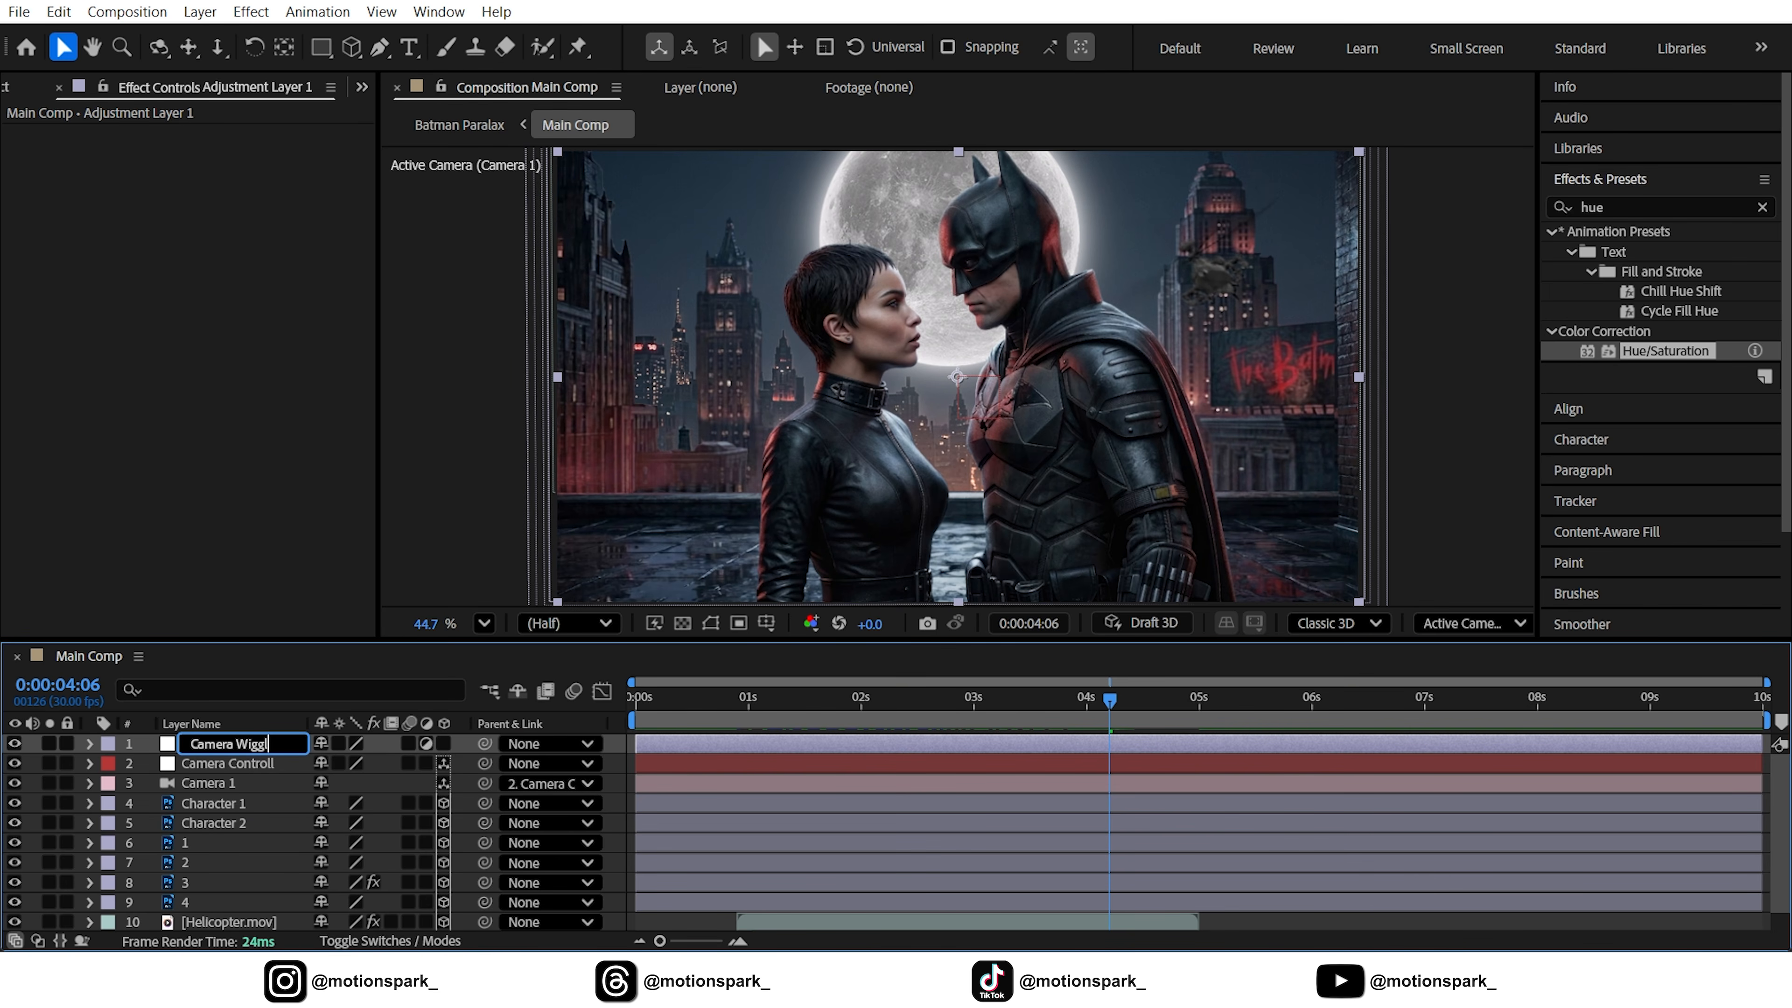
key("Return")
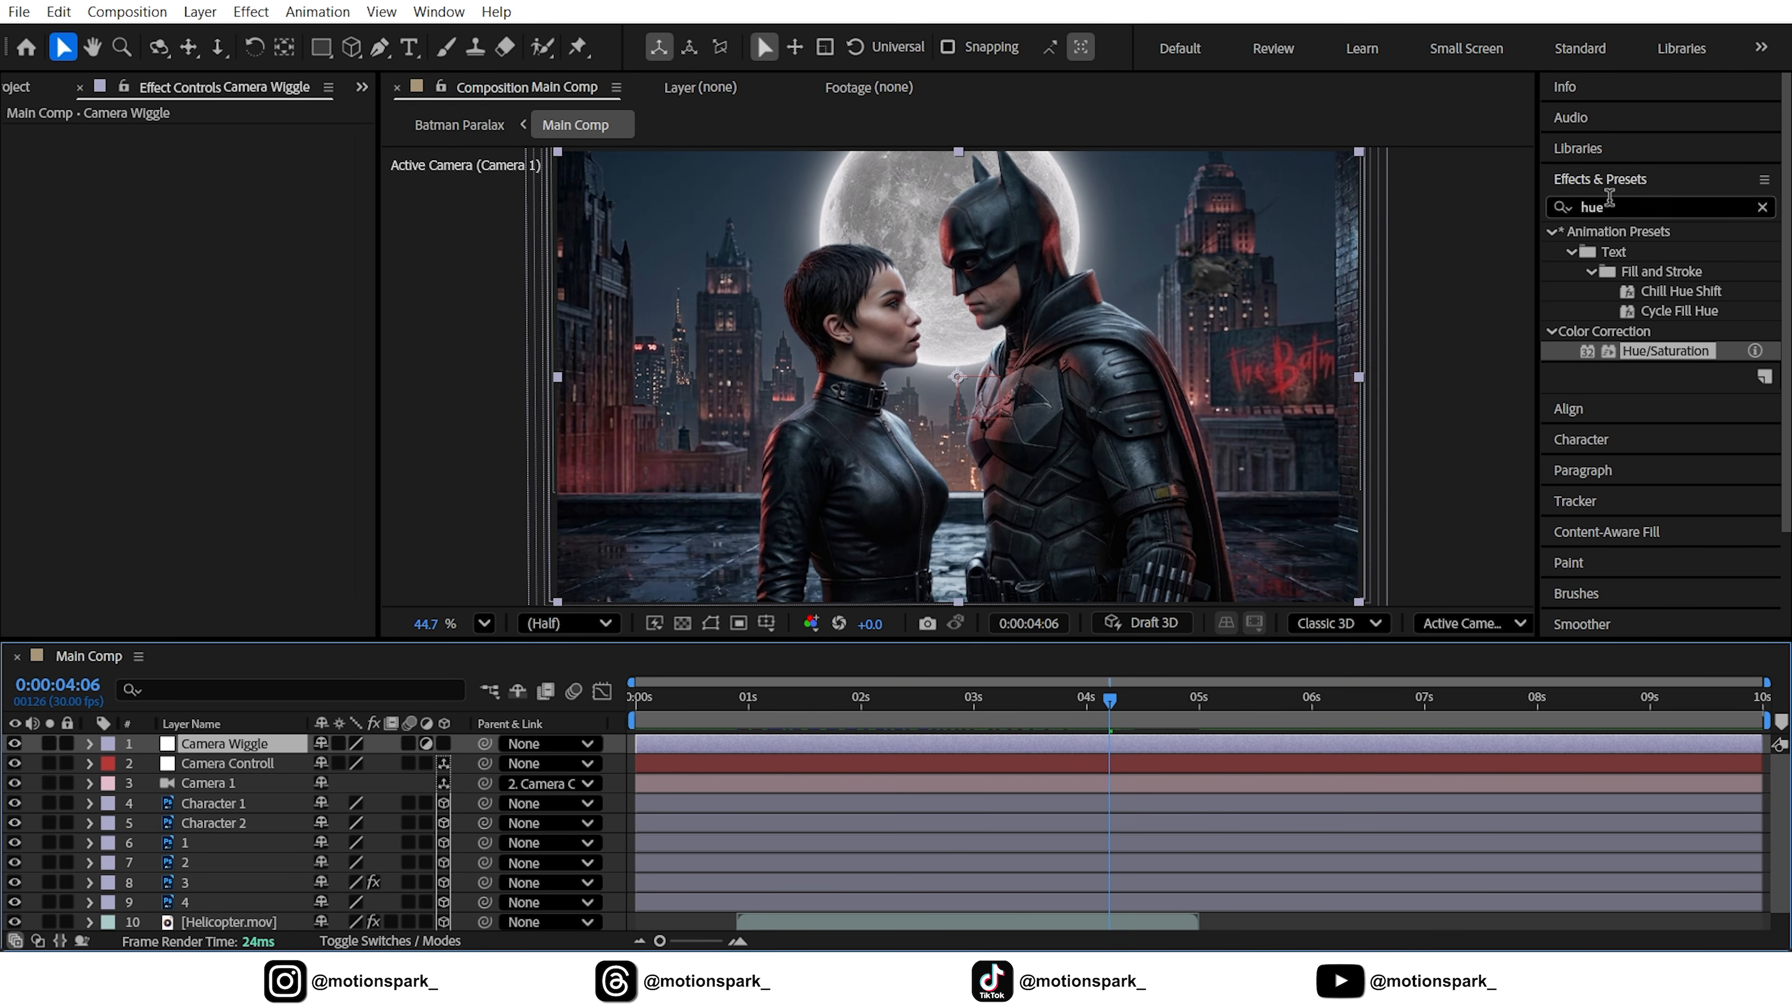
- Apply the Wiggle - position preset to Camera Wiggle and set its Wiggle Speed and Wiggle Amount to 0
left_click_drag(1609, 206, 1515, 222)
type("wigg")
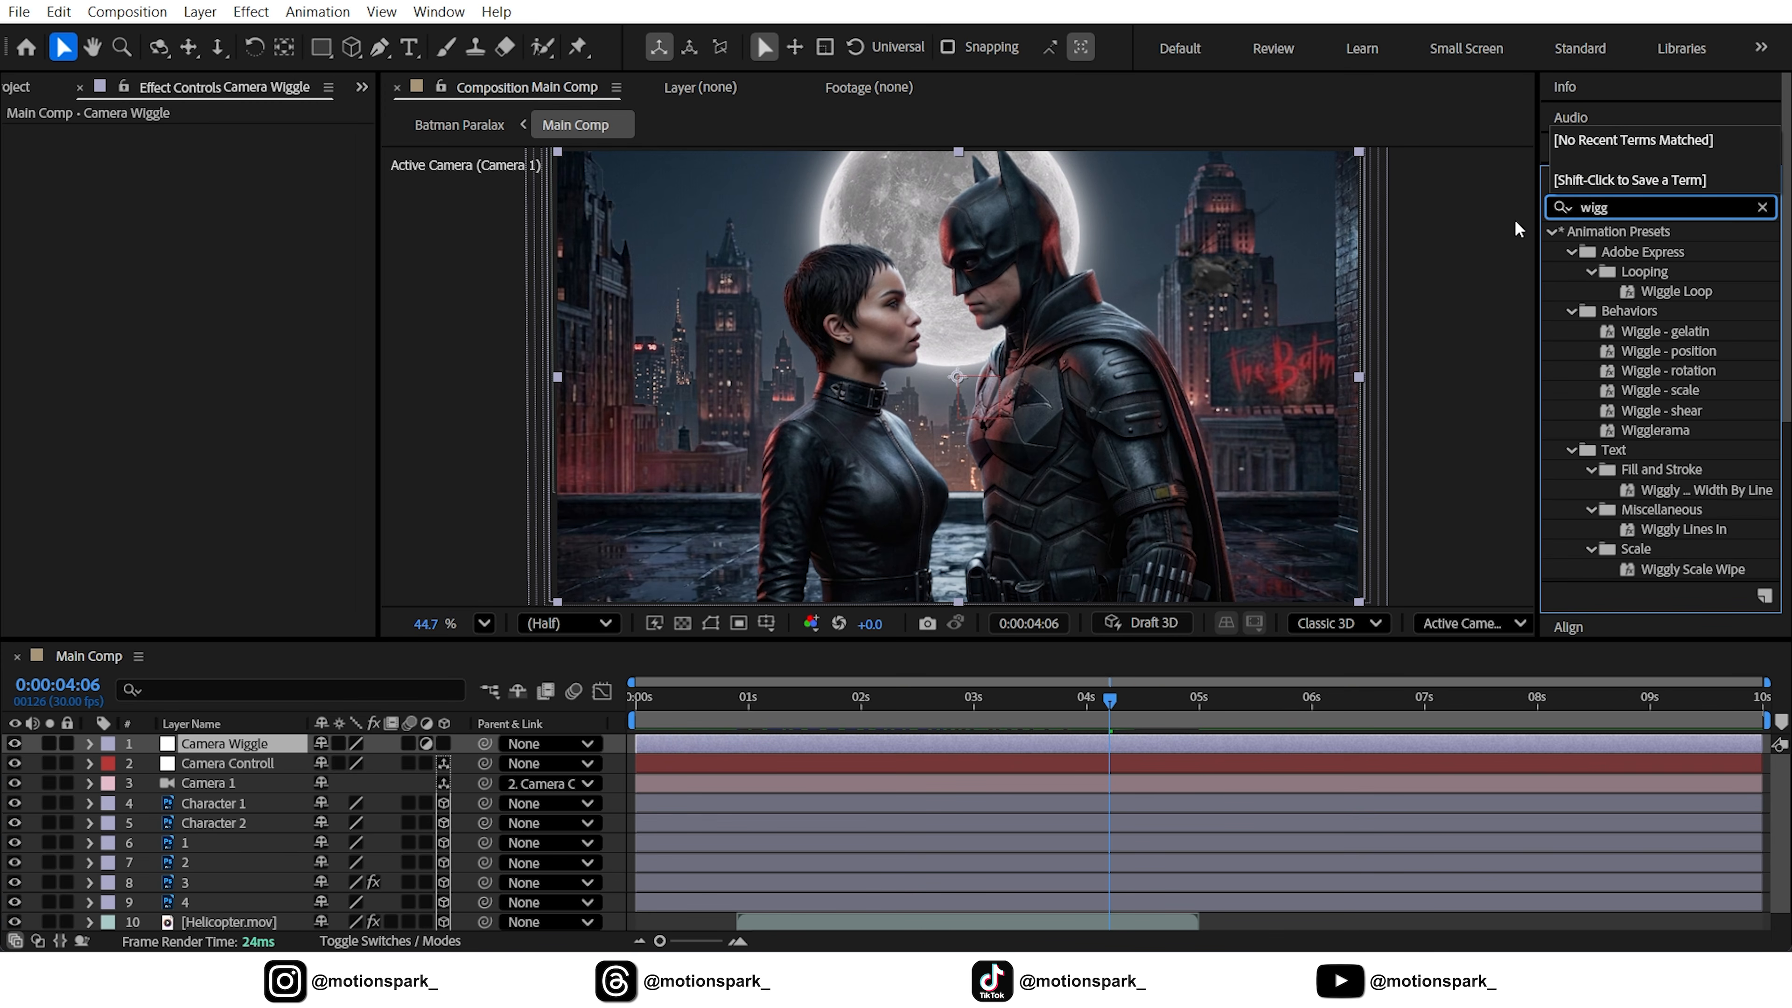
left_click_drag(1679, 352, 247, 742)
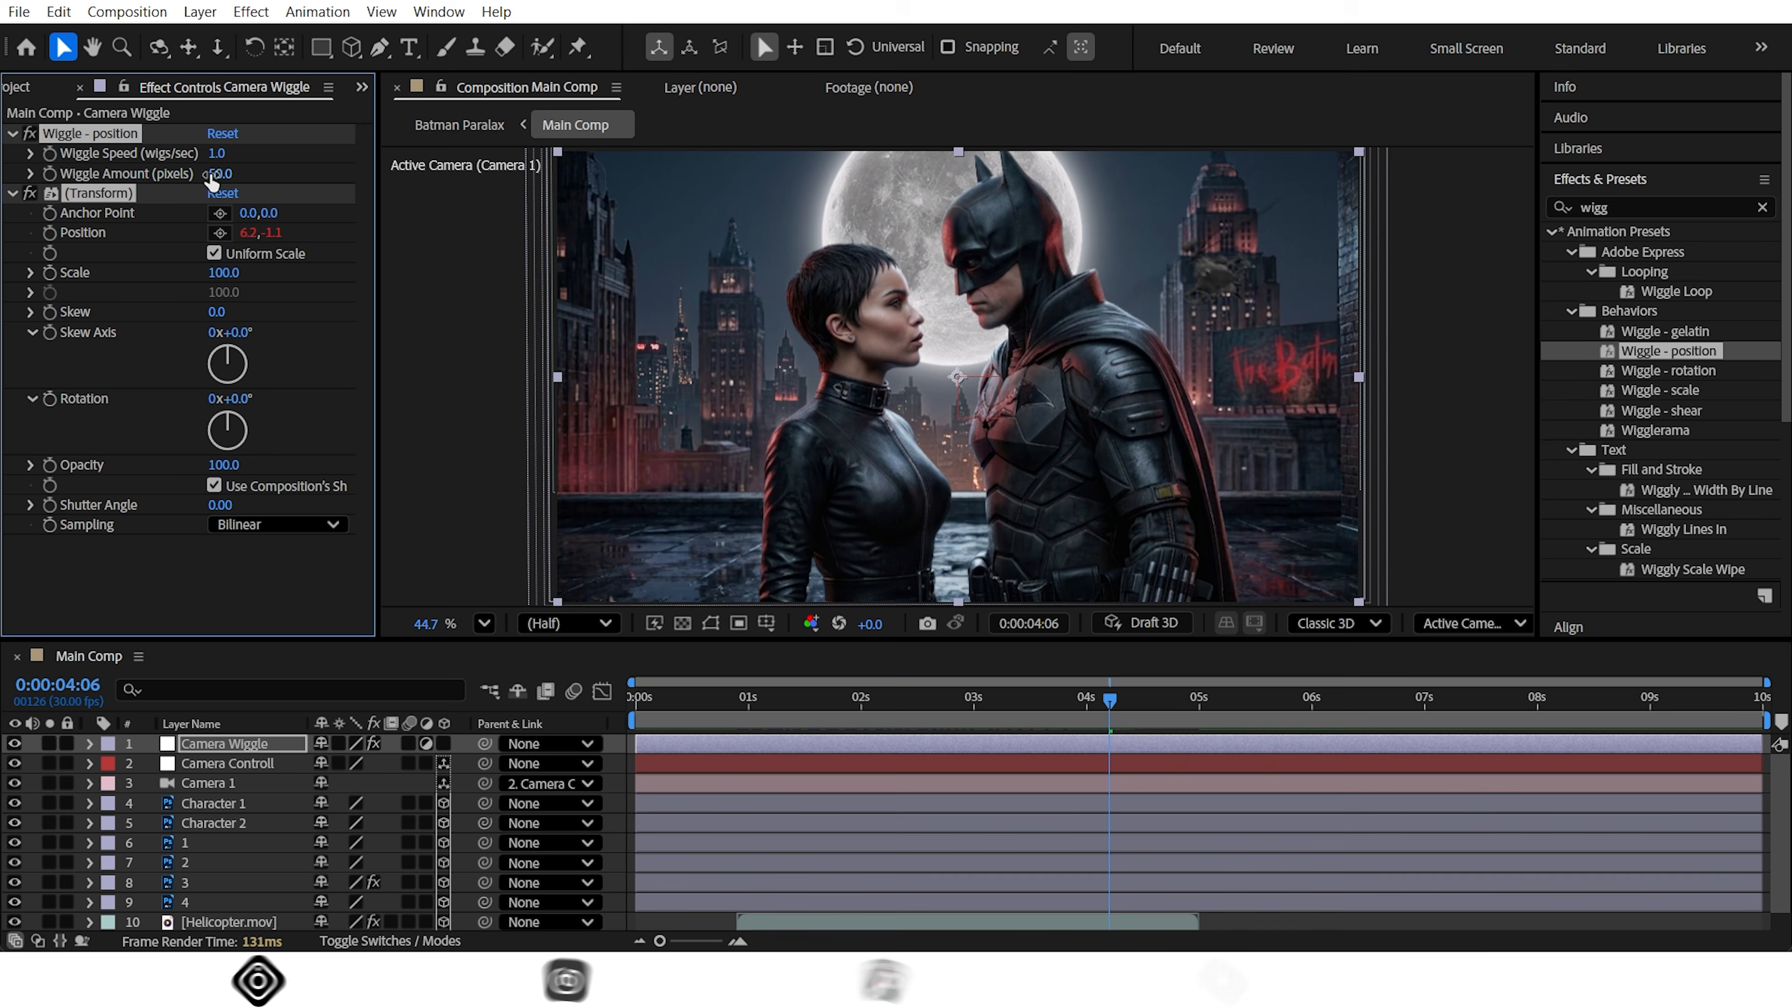
left_click(221, 154)
type("0")
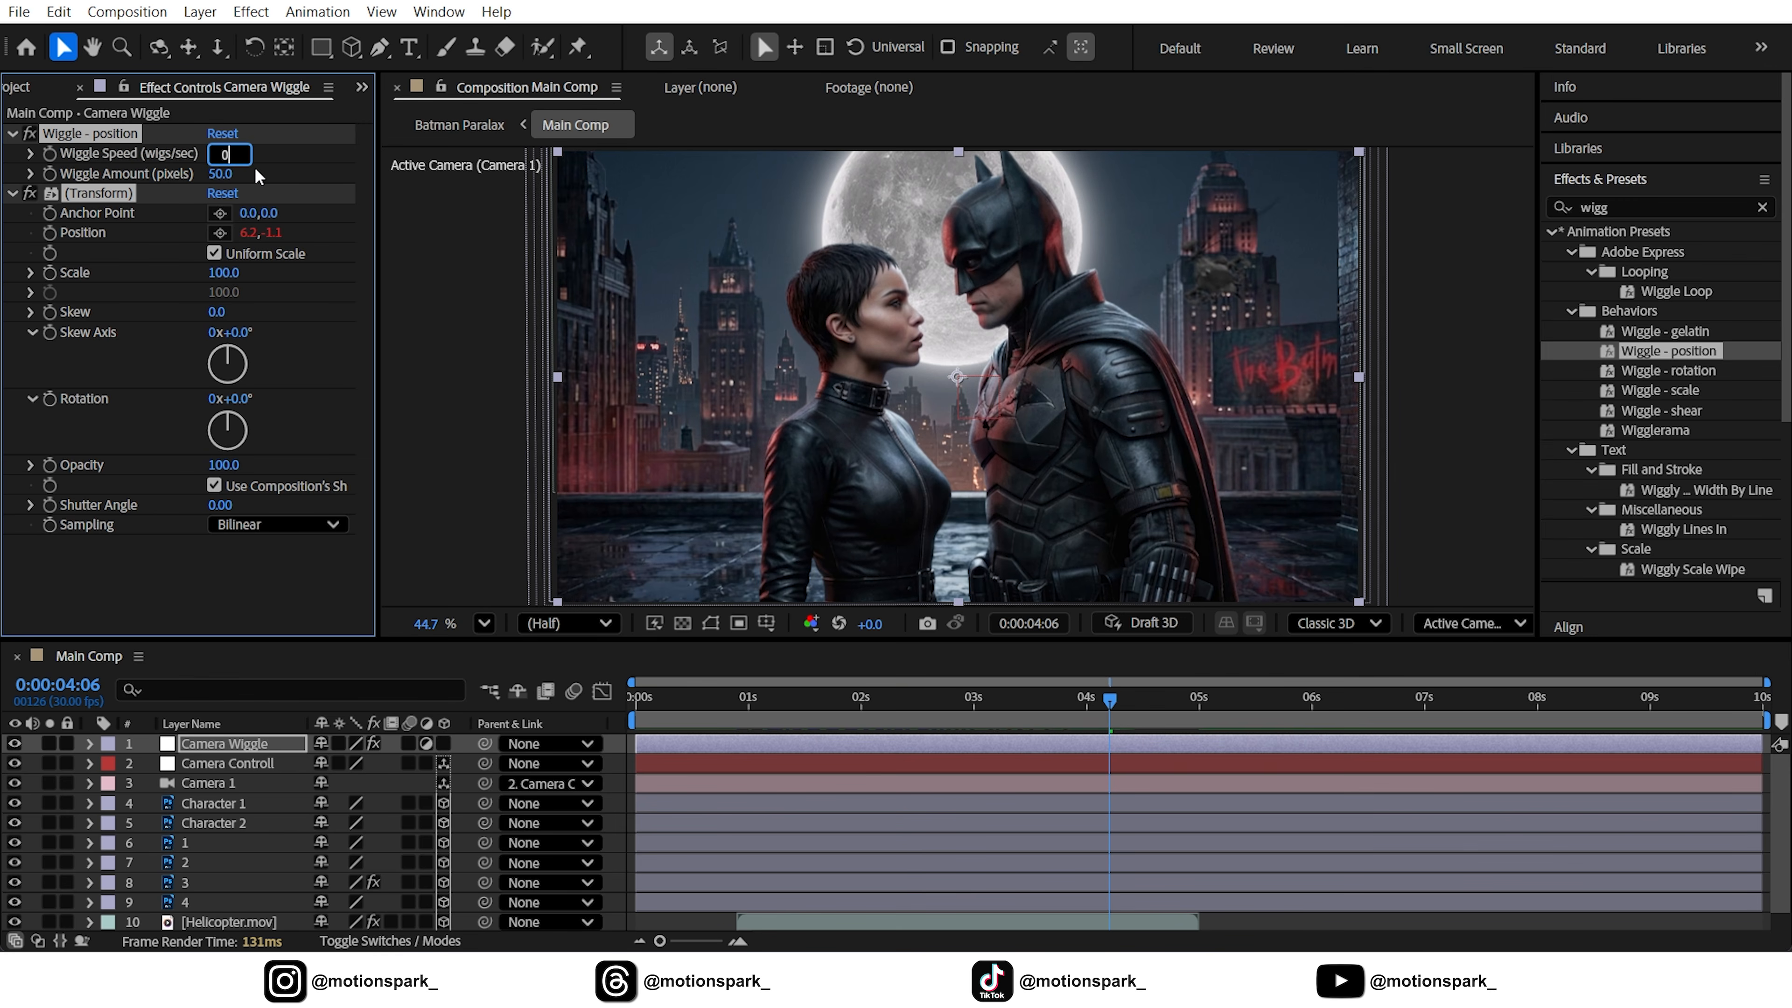
left_click(255, 167)
left_click(220, 175)
type("0")
left_click(254, 170)
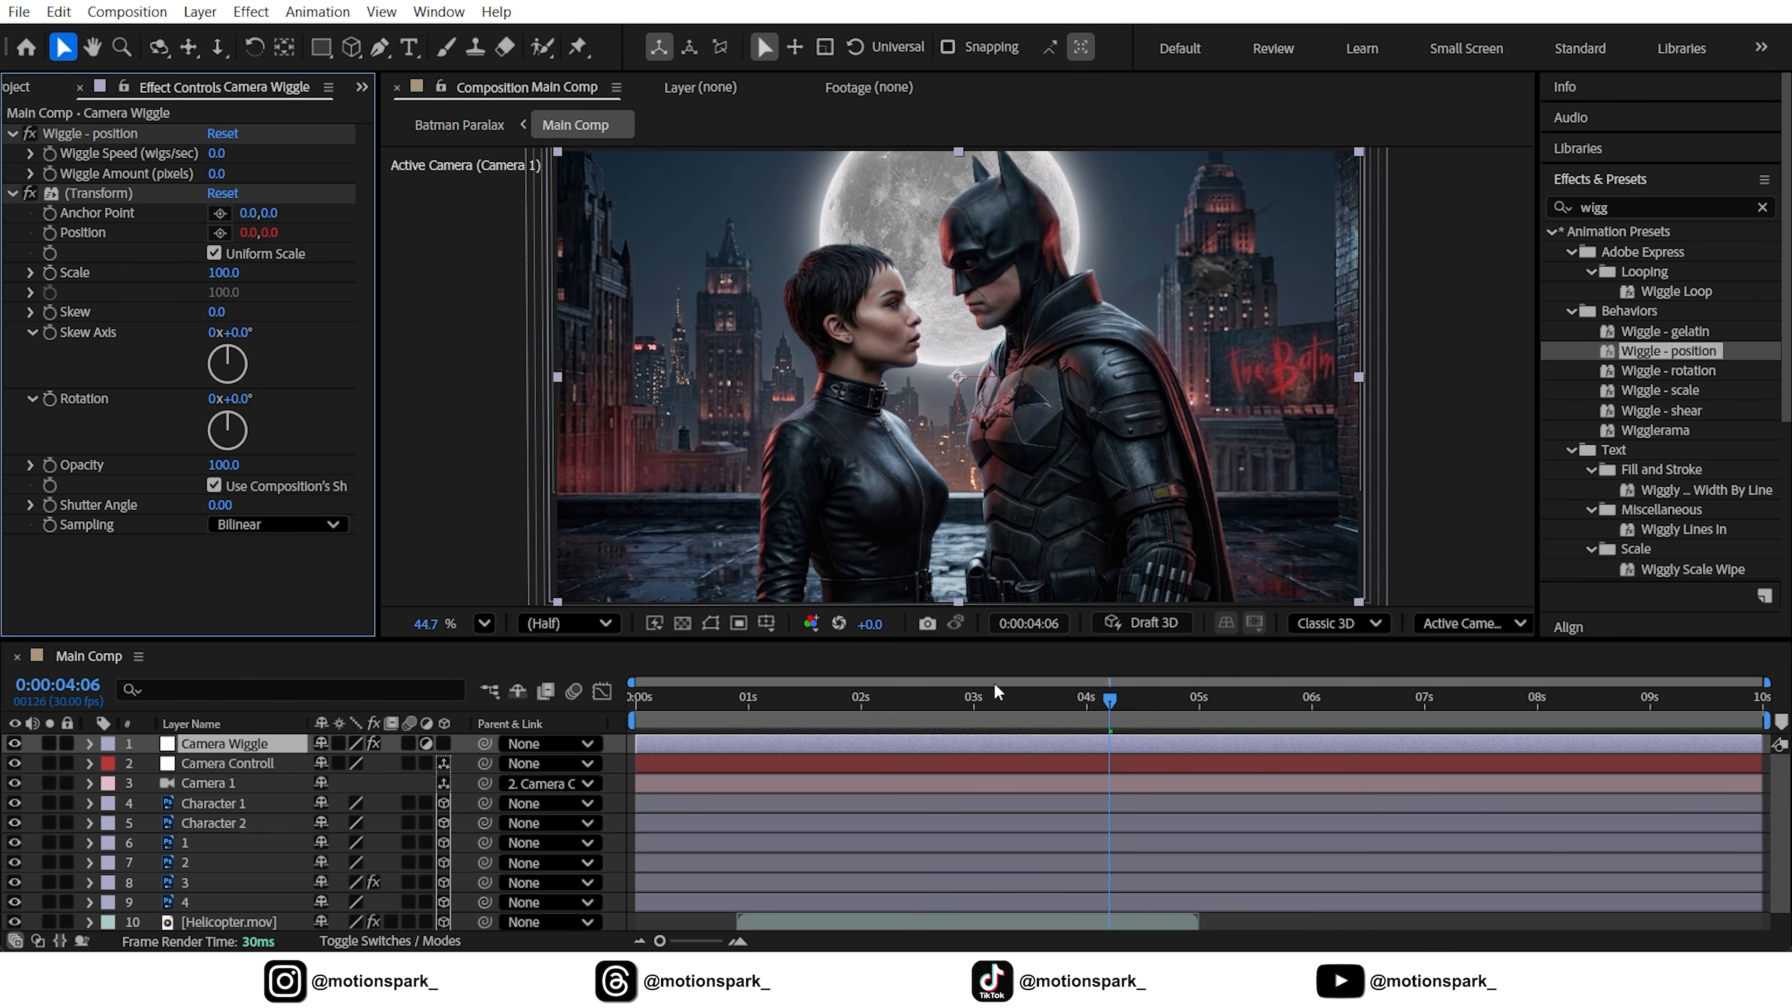
- Keyframe Wiggle Speed and Wiggle Amount on Camera Wiggle at 0:00:04:07
left_click(1112, 702)
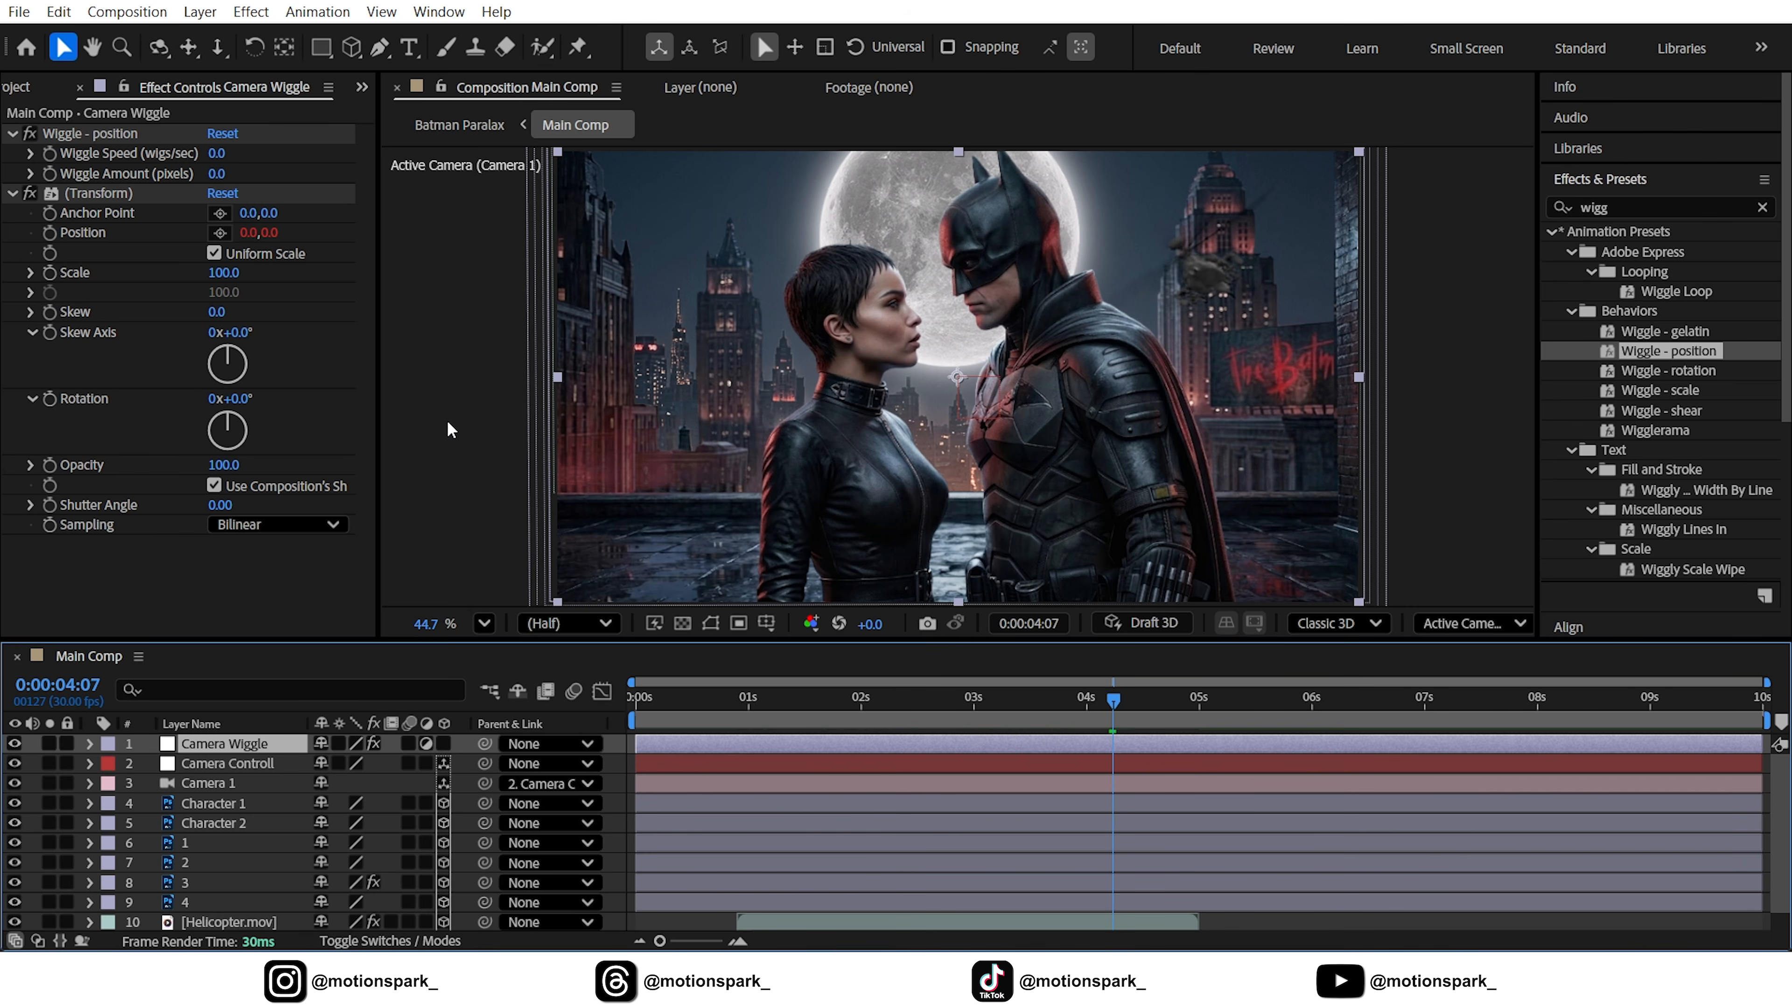
left_click(51, 155)
left_click(51, 176)
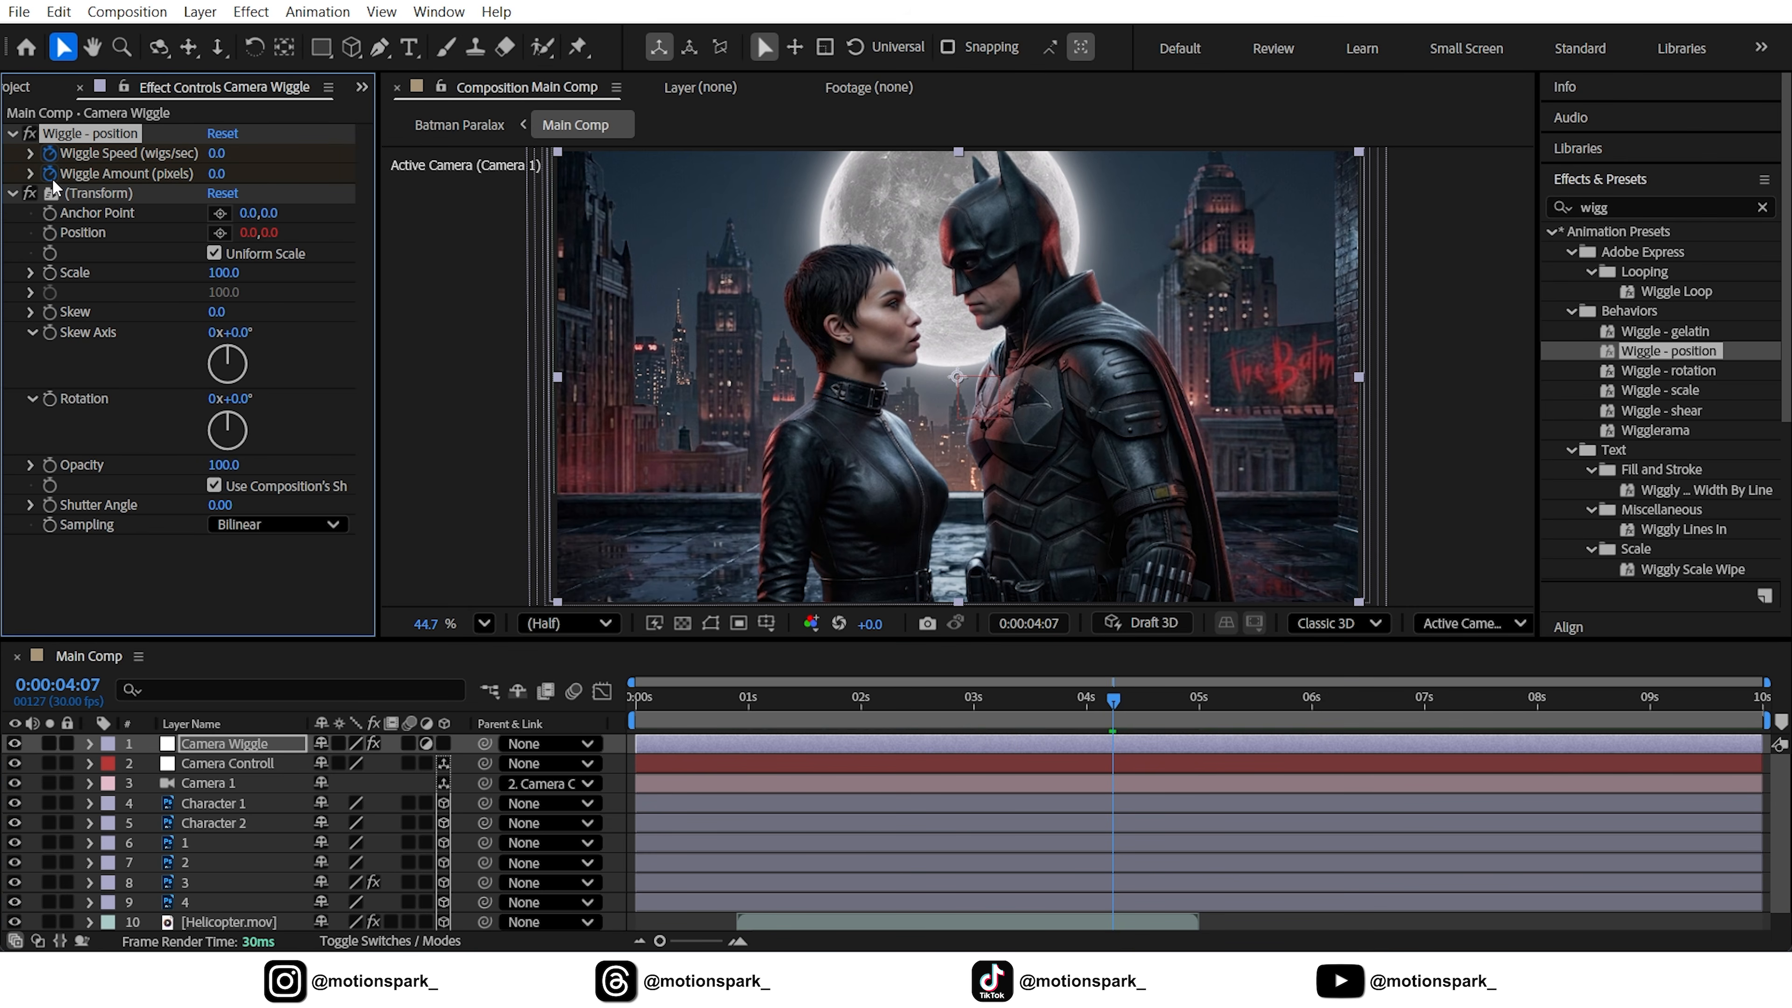
- At 0:00:04:27, set Wiggle Speed to 1.5 and Wiggle Amount to 10 pixels on Camera Wiggle
key("shift+Page_Down")
key("shift+Page_Down")
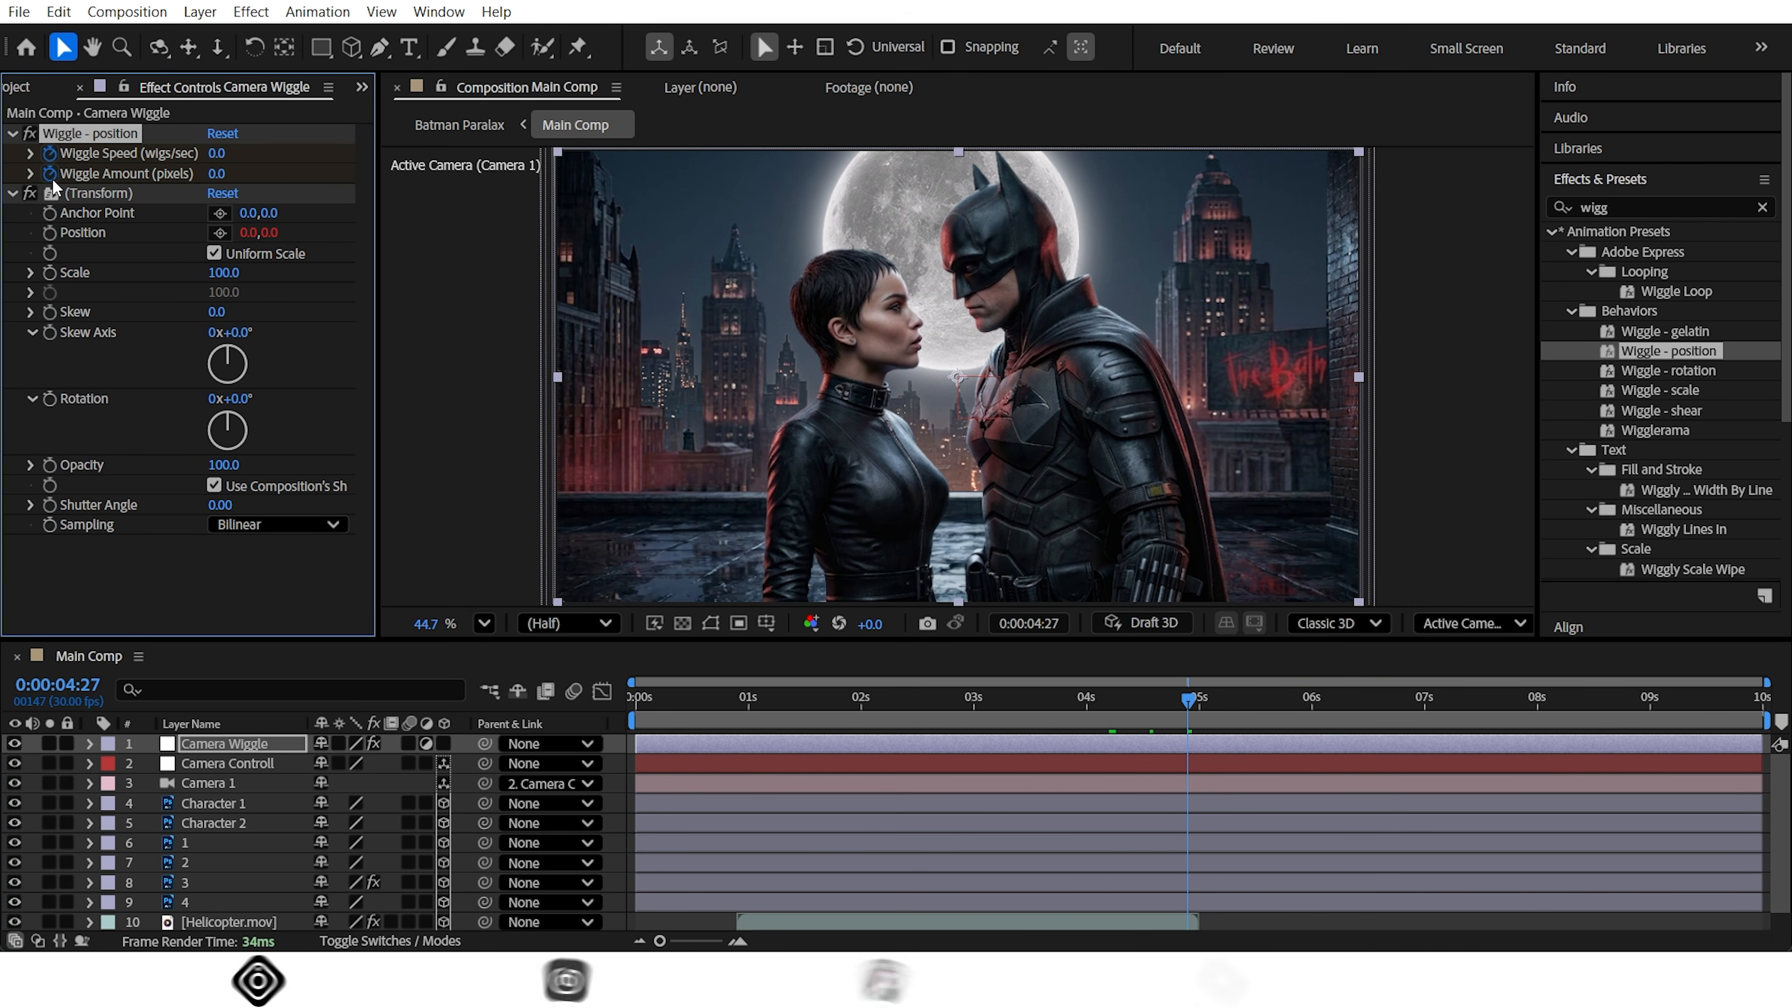
left_click(215, 153)
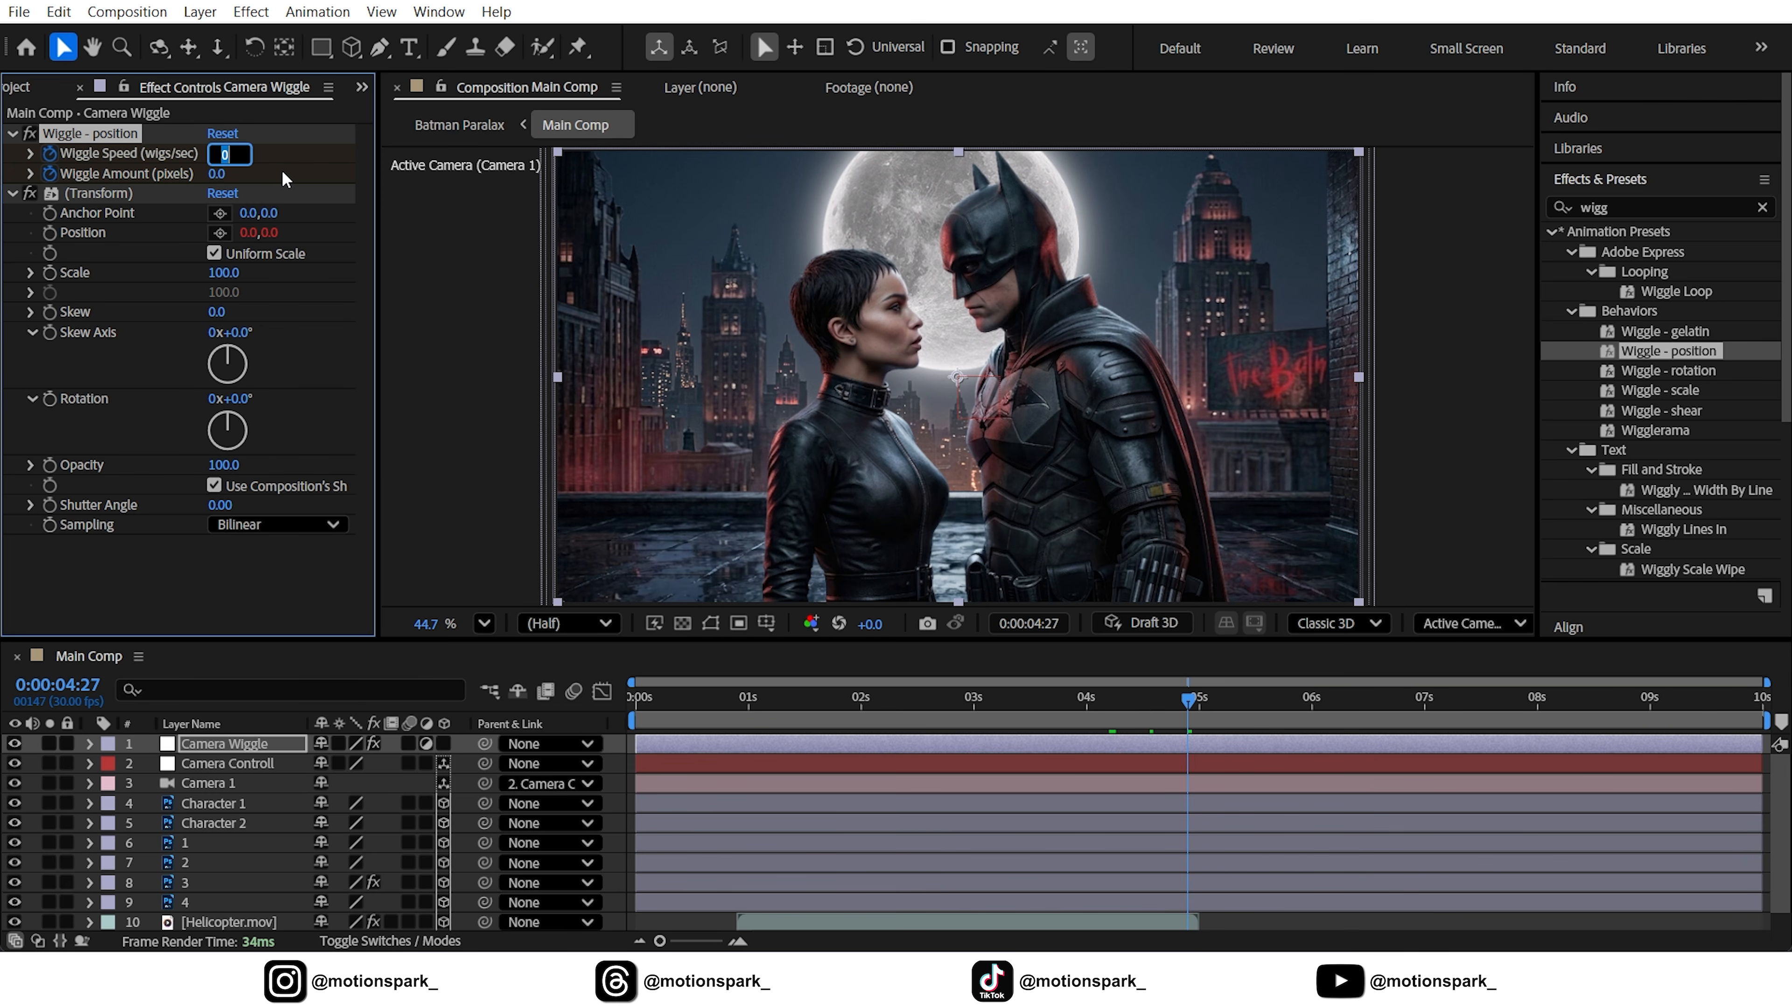
type("1.5")
left_click(216, 173)
key("Return")
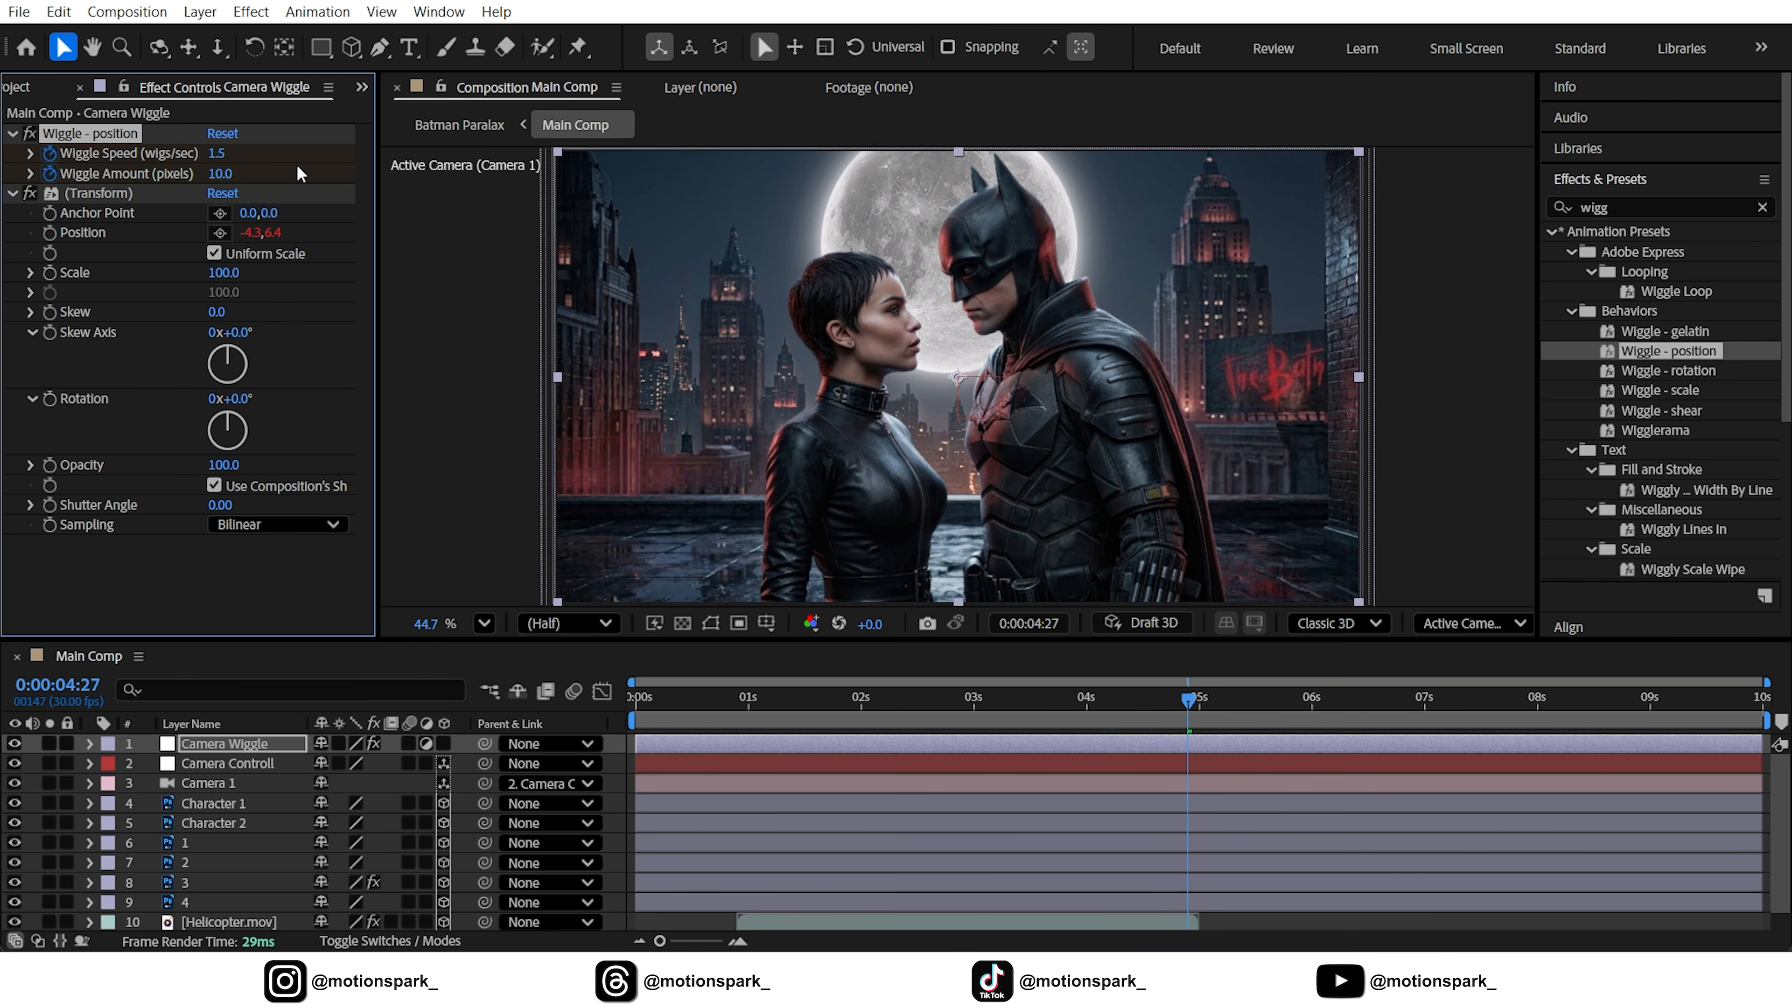
- At 0:00:05:17, set Wiggle Speed and Wiggle Amount to 0 on the Camera Wiggle layer
key("space")
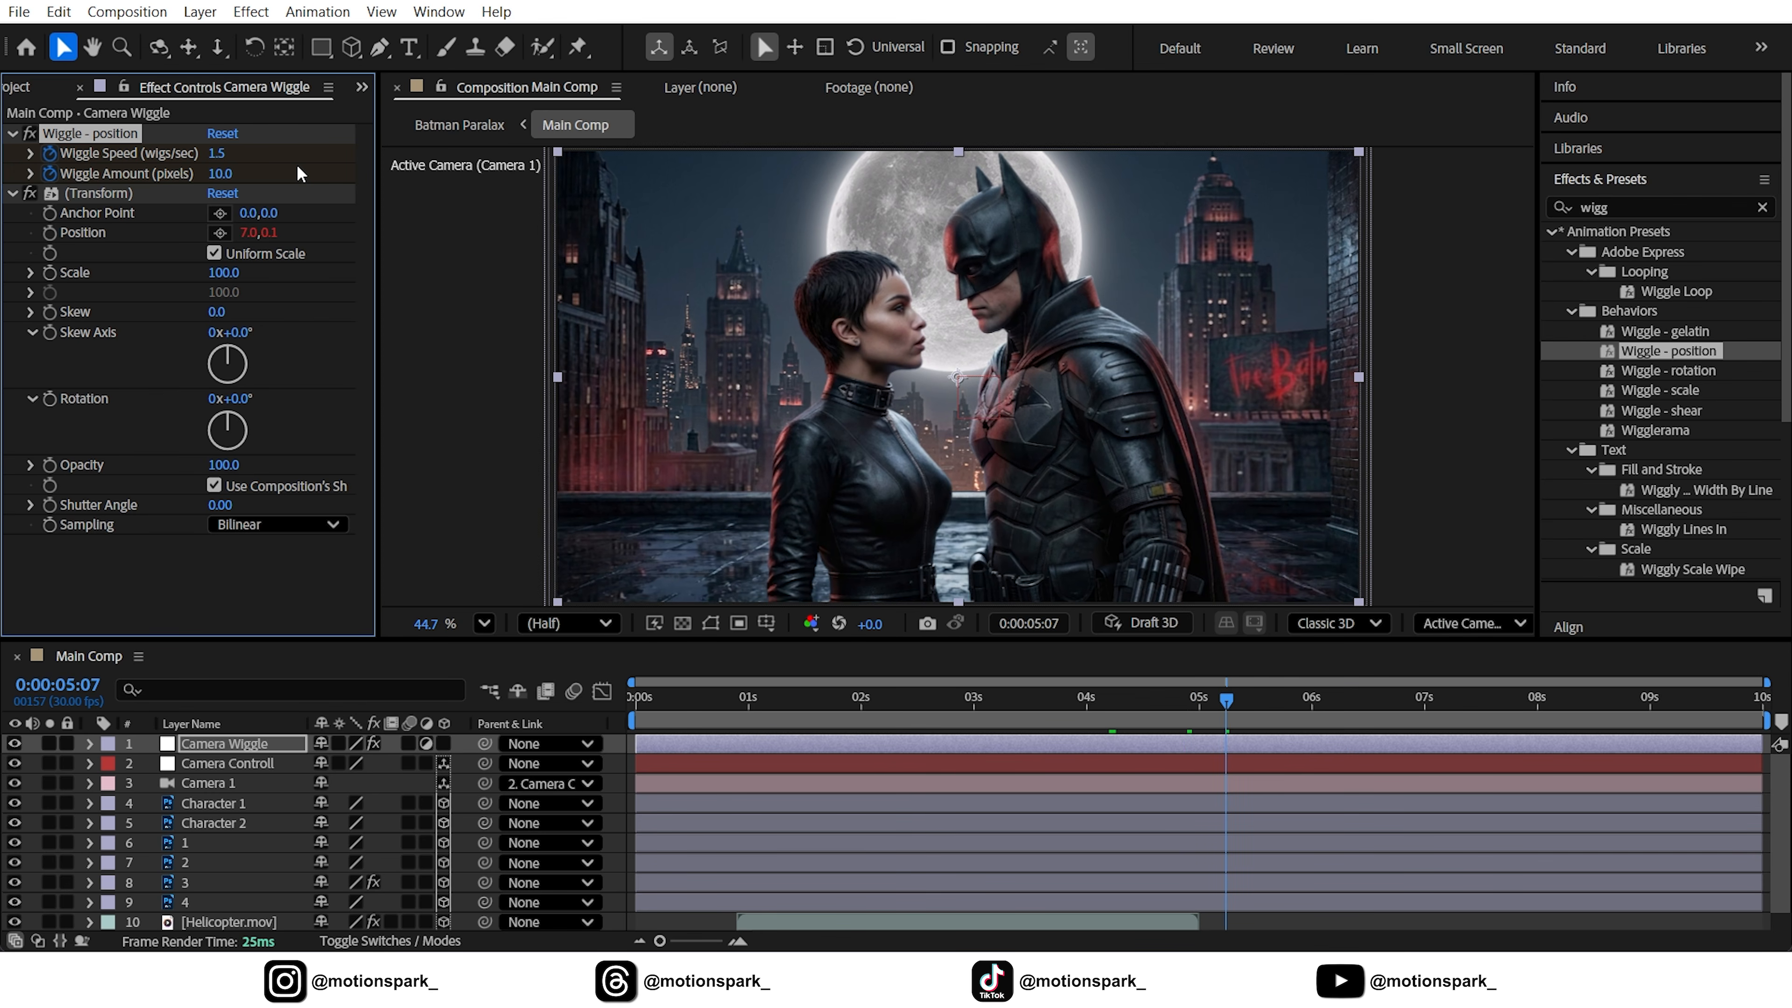
left_click(213, 154)
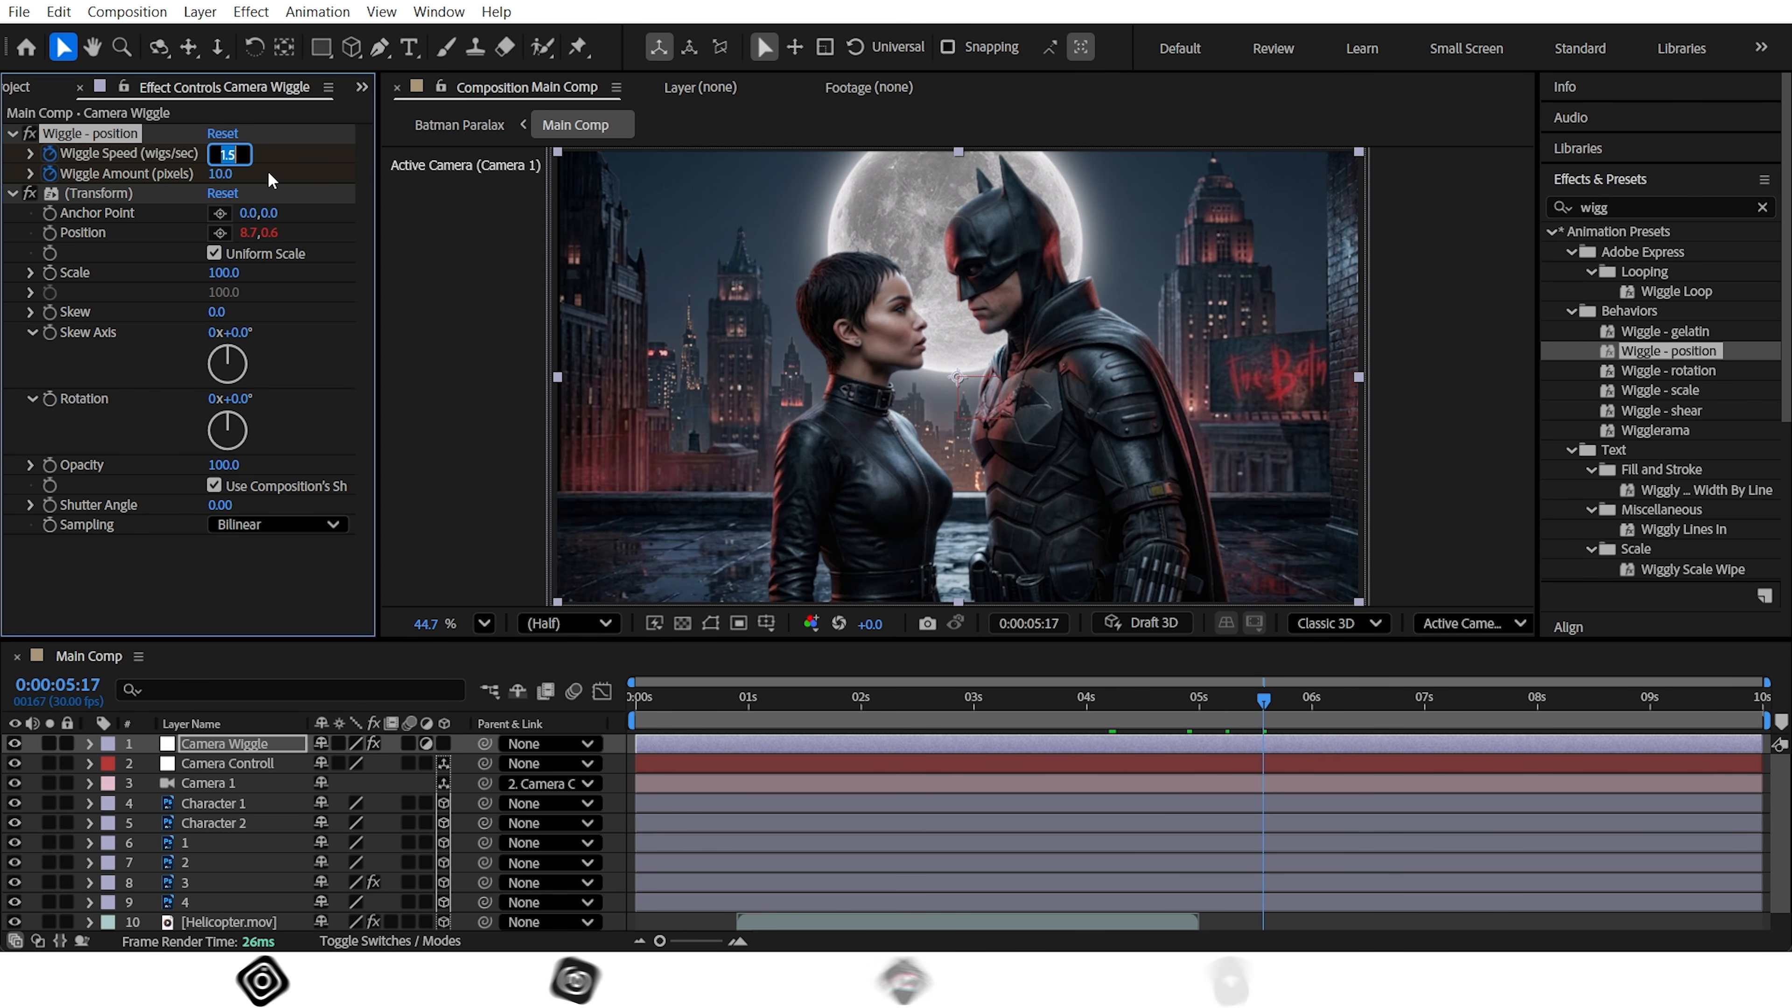
type("0")
key("Return")
left_click(221, 175)
type("0")
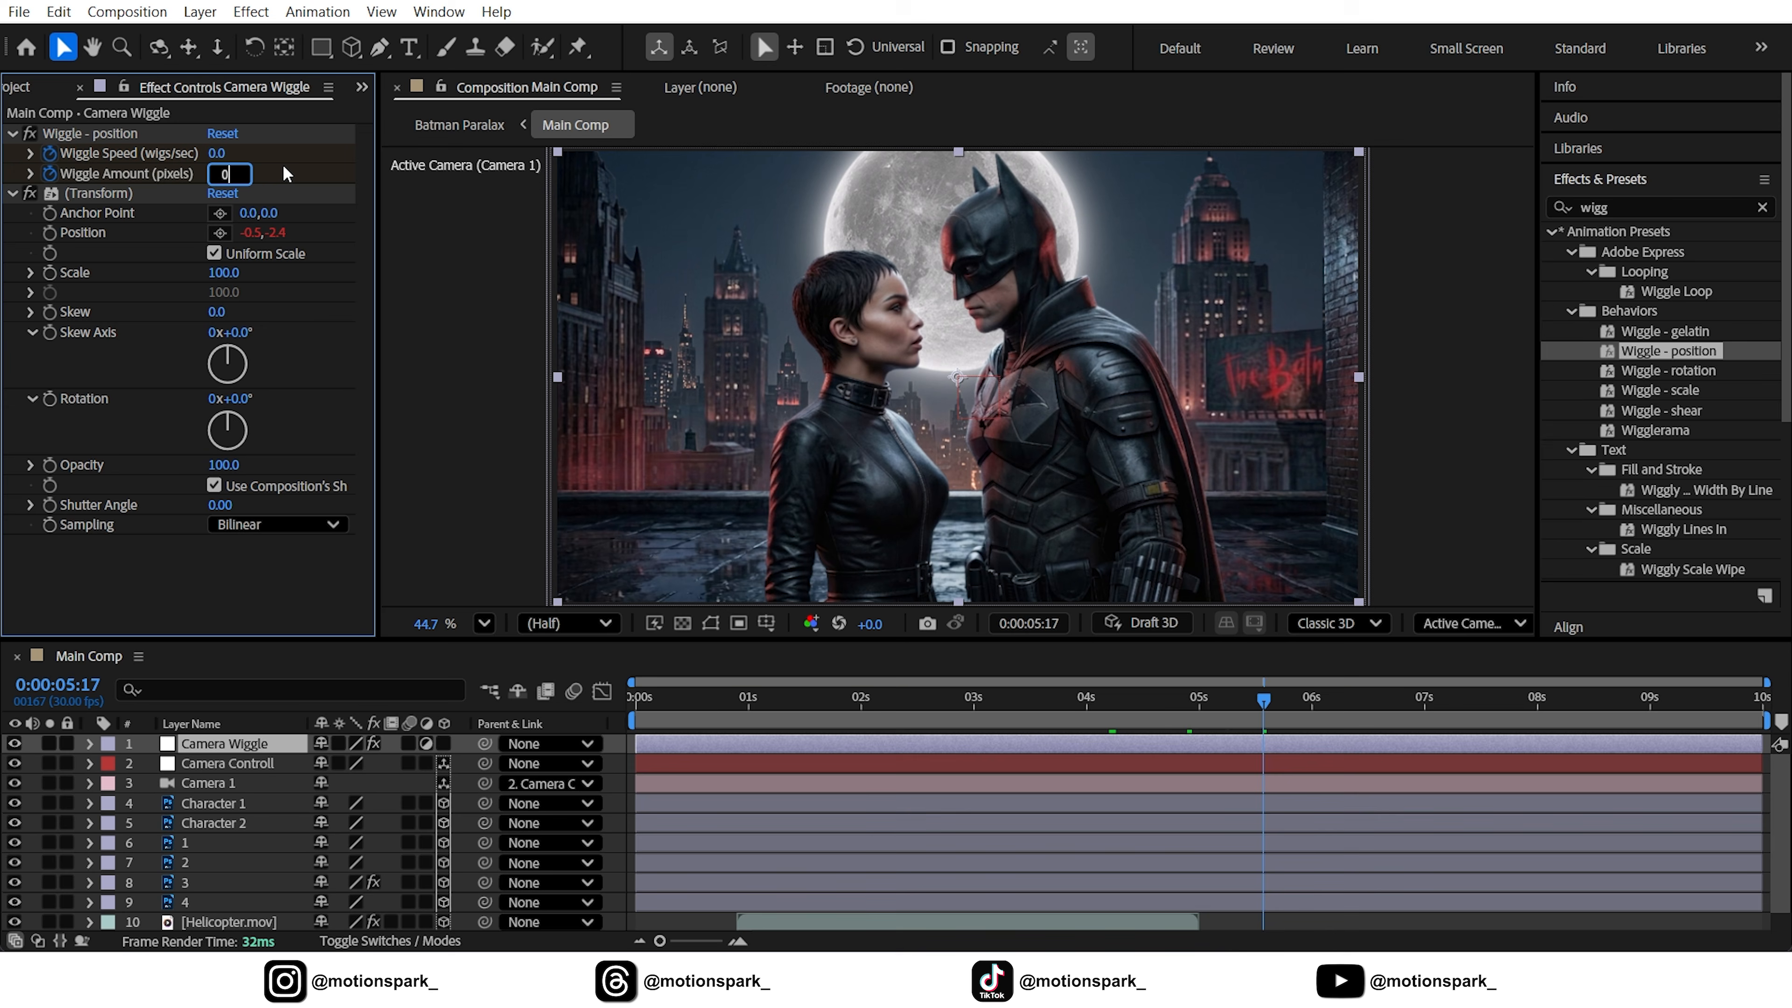
key("Return")
- Apply Easy Ease to all Camera Wiggle keyframes and shift the last pair slightly earlier than 0:00:05:17
left_click(215, 748)
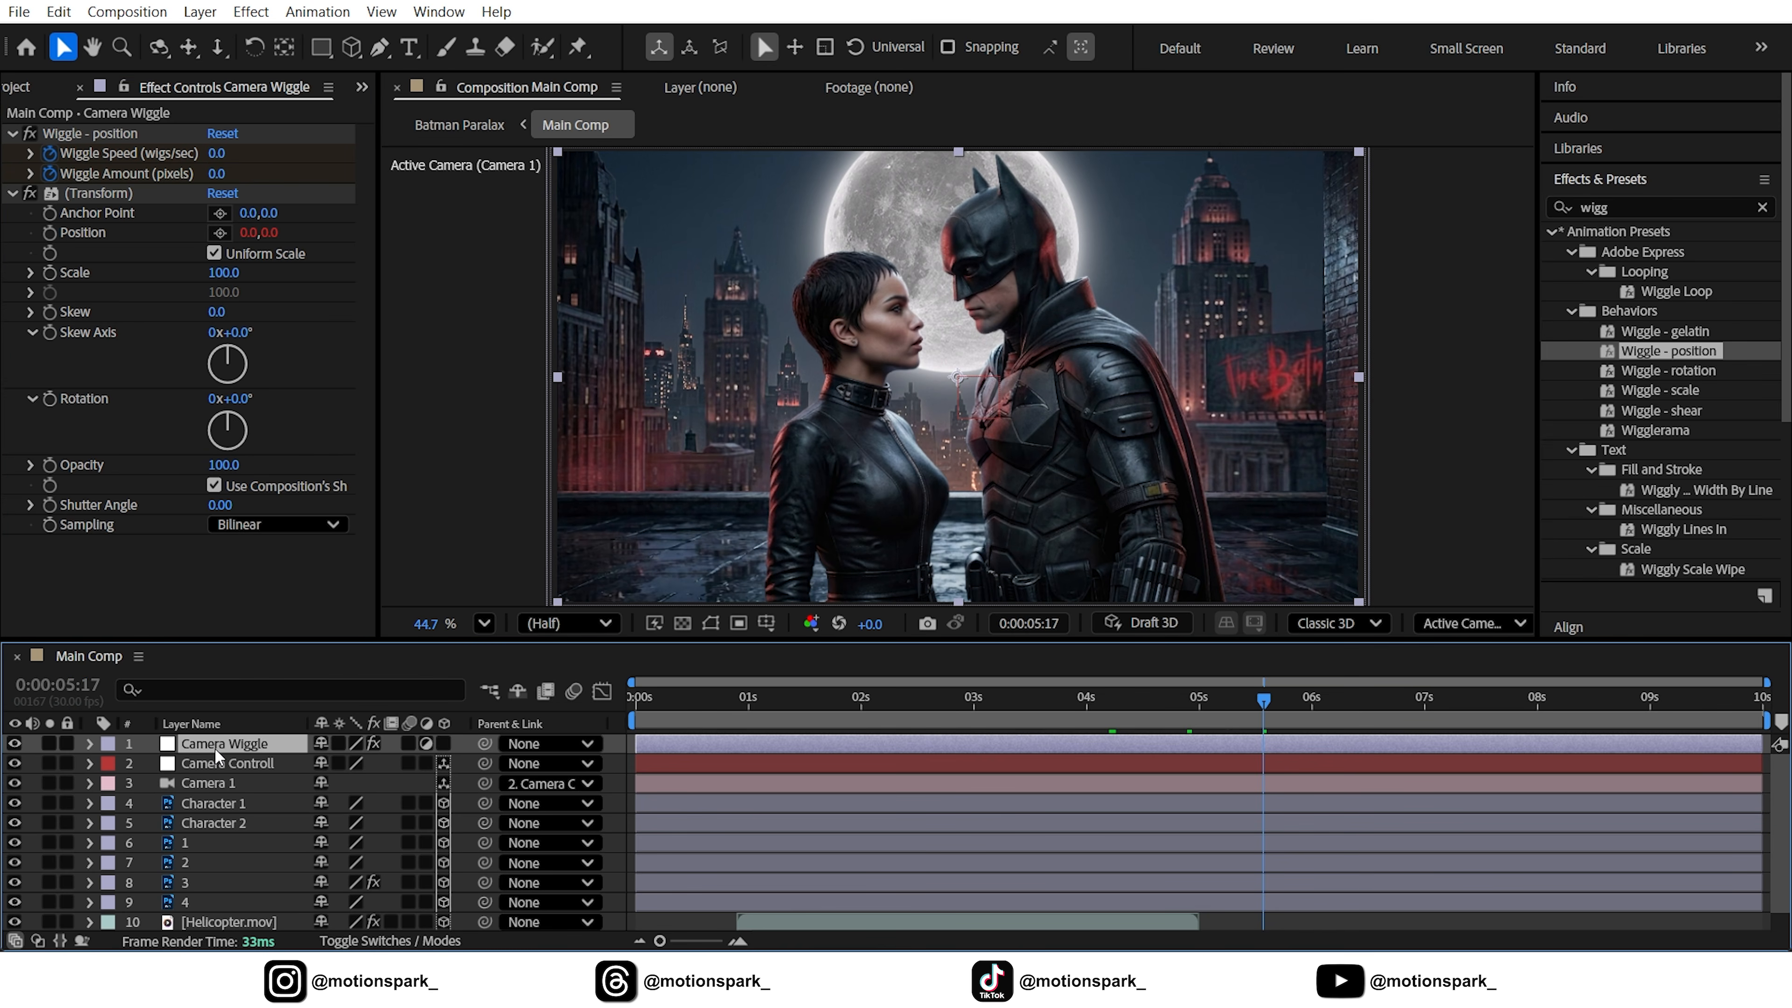
key("u")
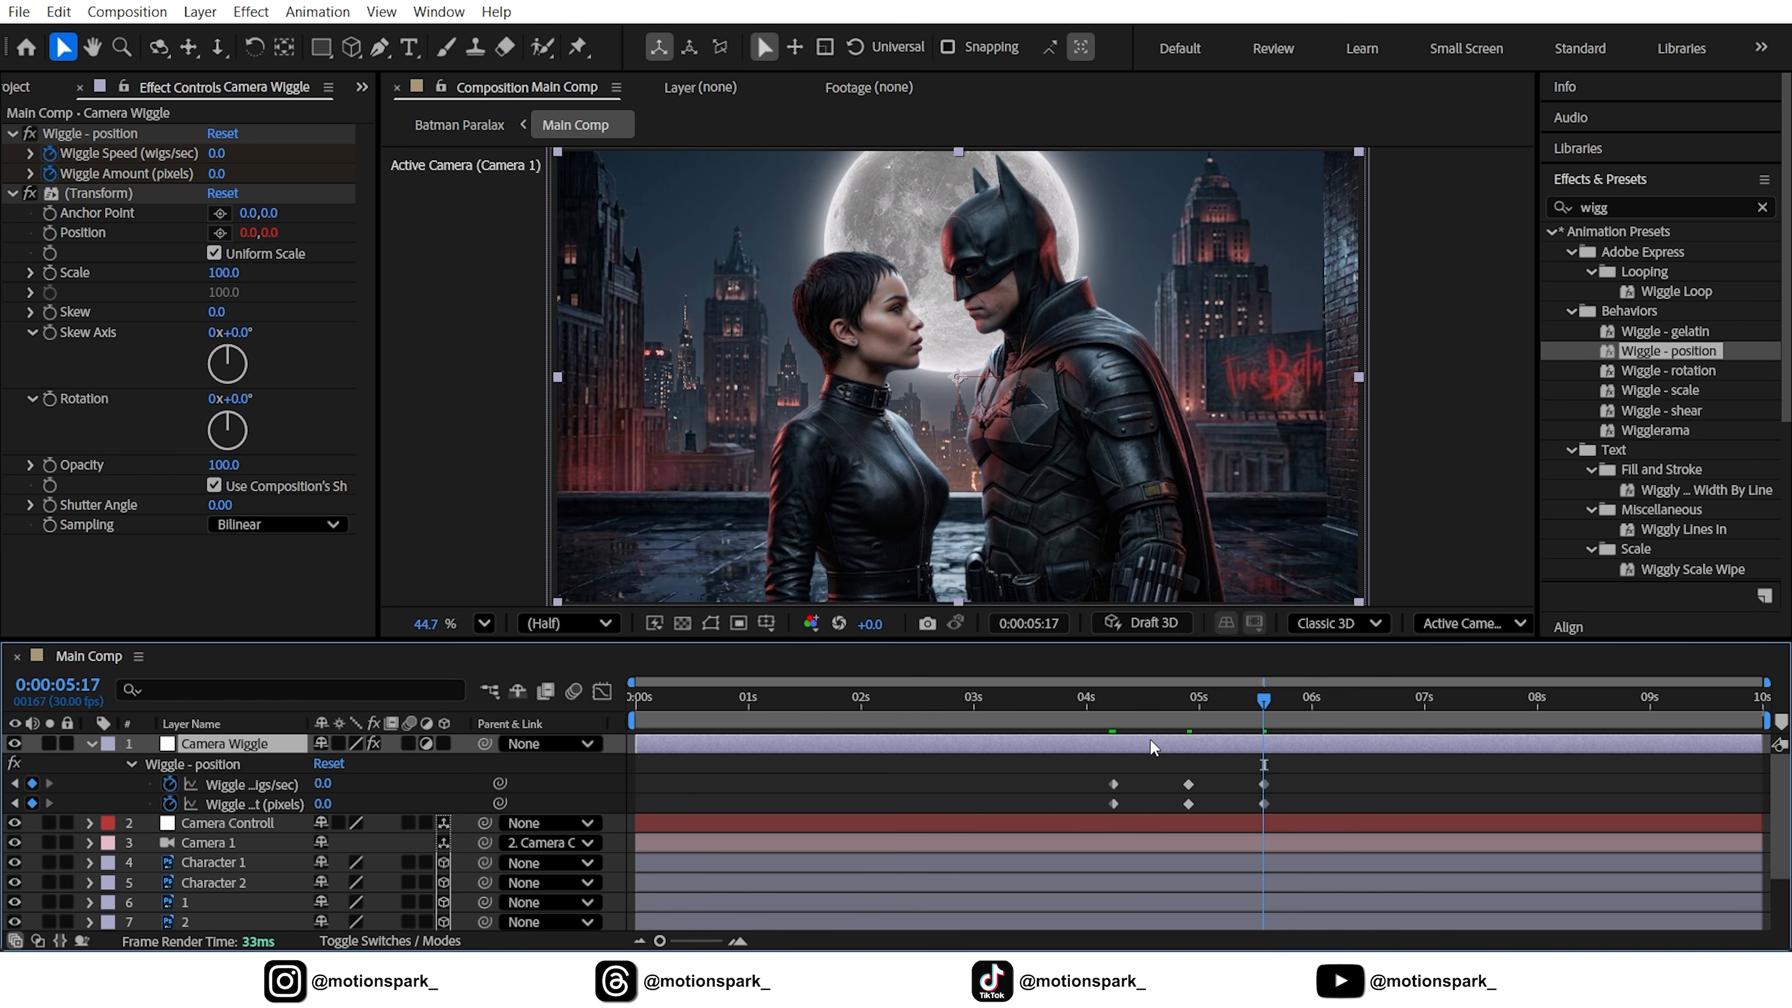
left_click_drag(1289, 776, 1077, 816)
key("F9")
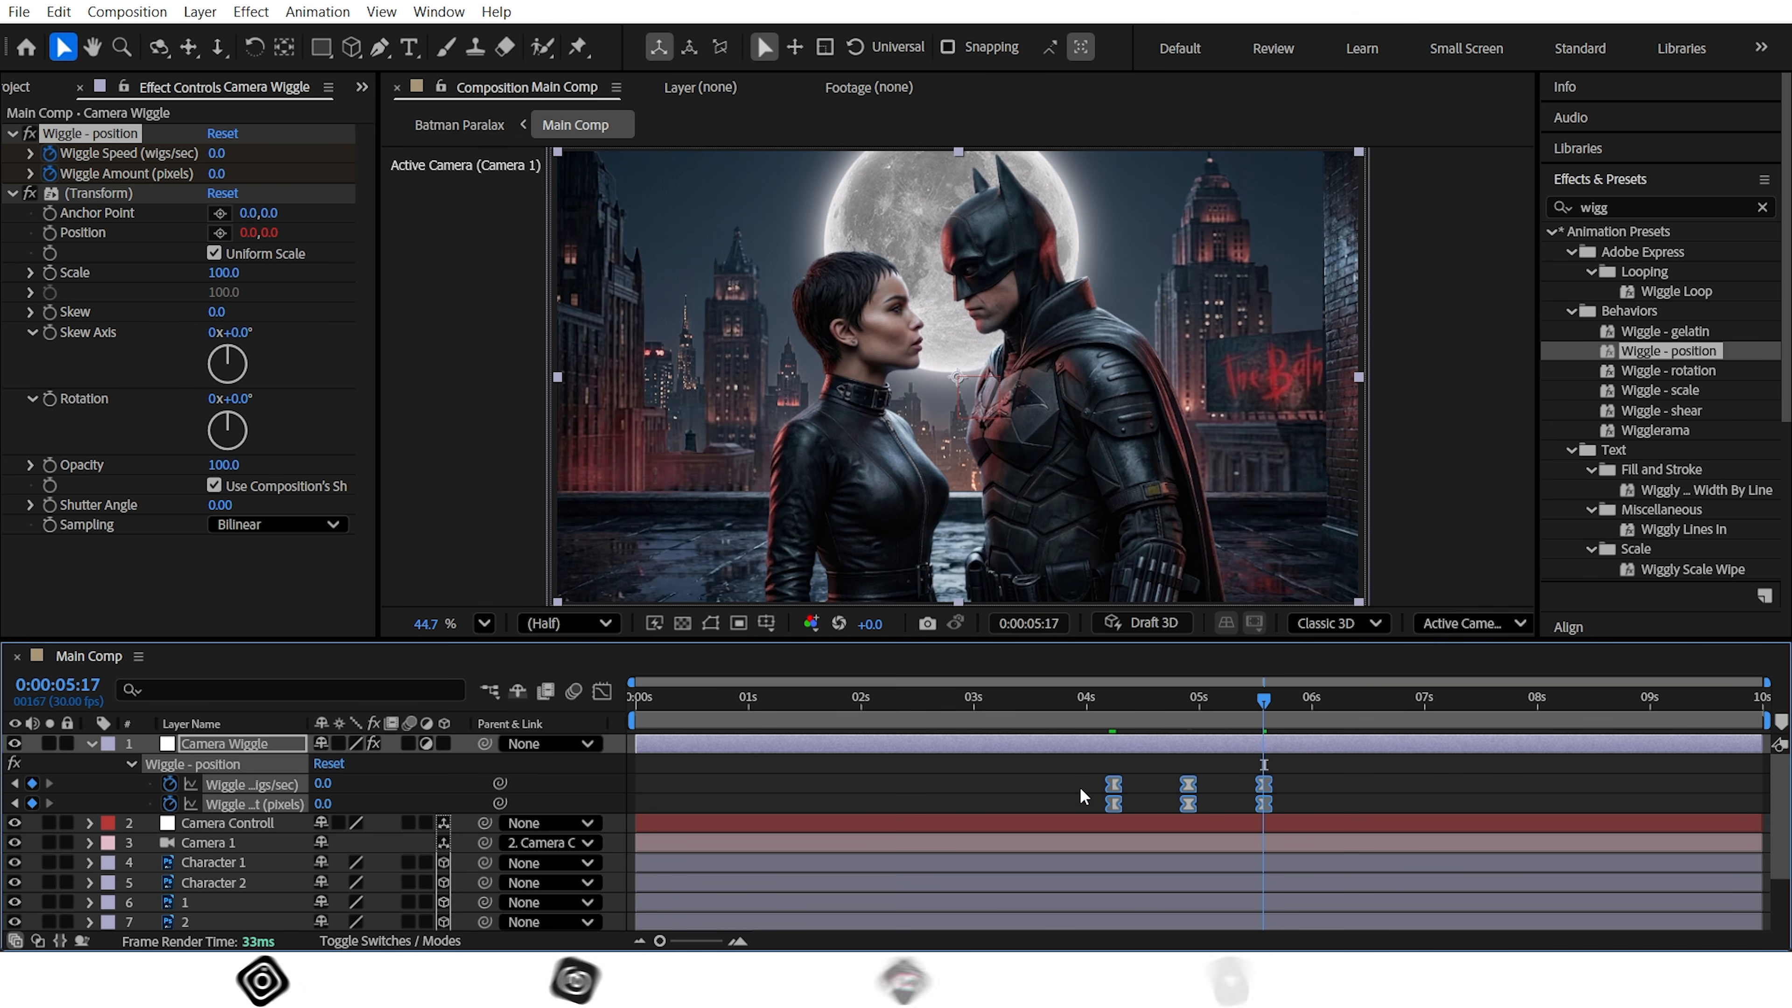
left_click(1295, 766)
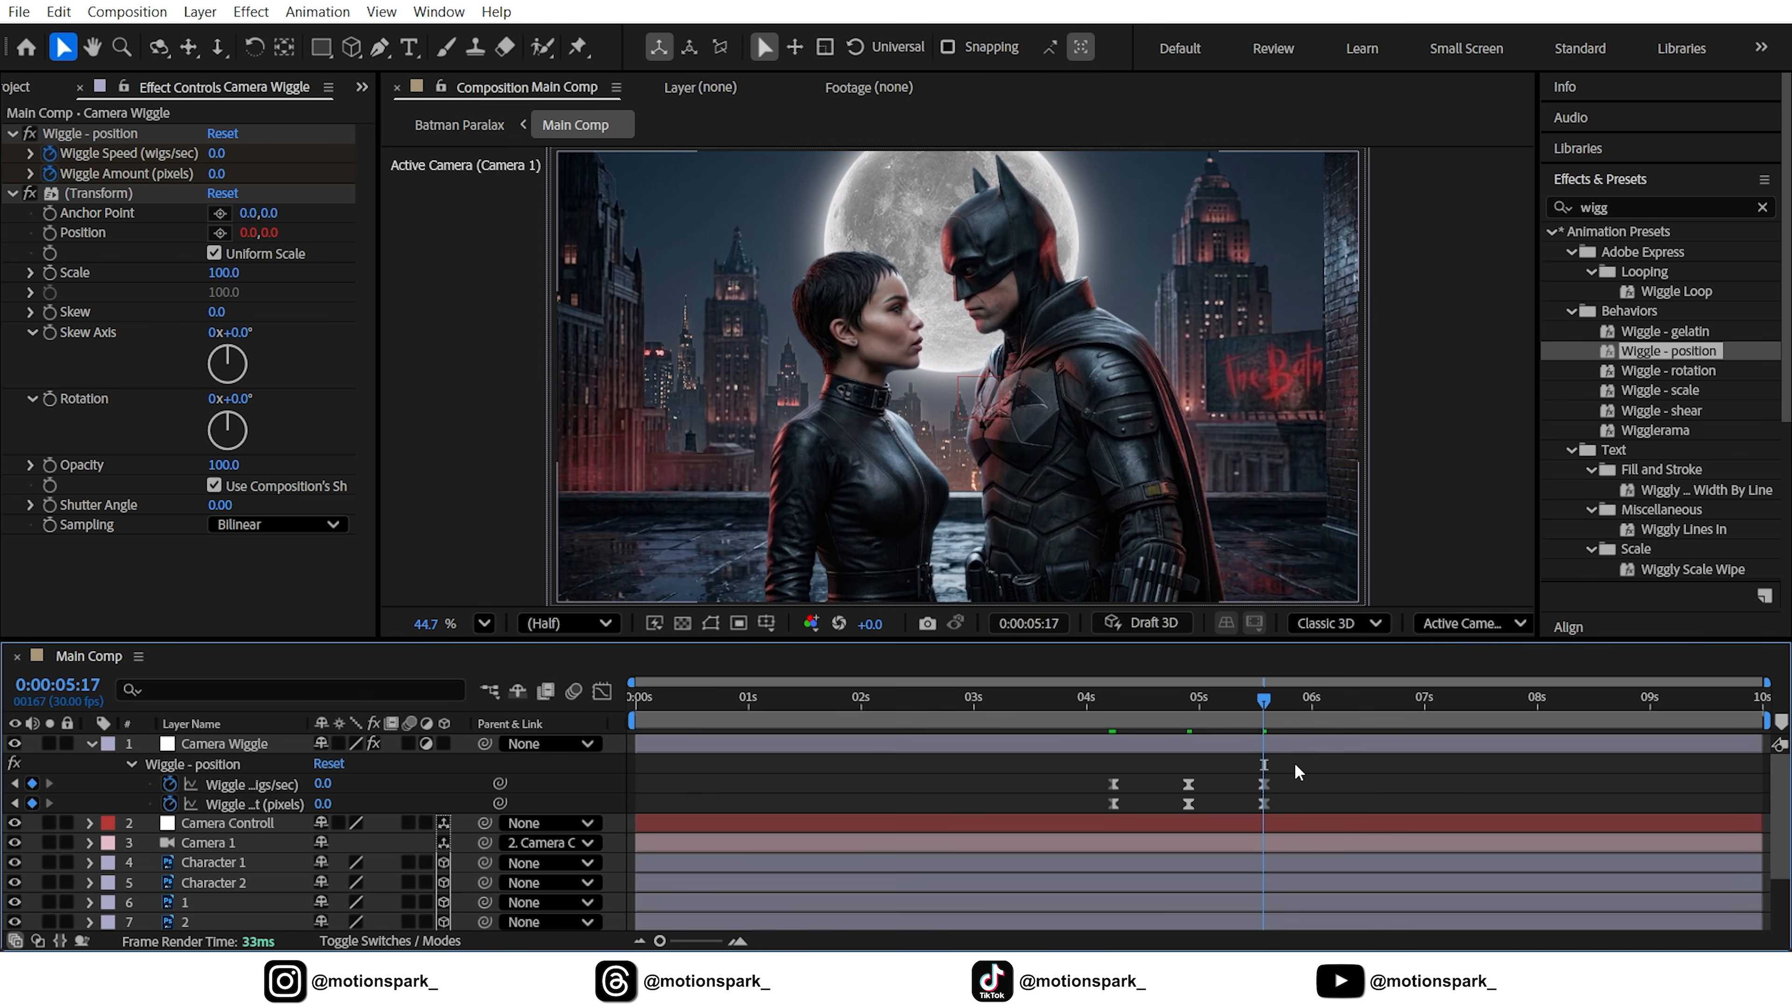
left_click_drag(1297, 773, 1240, 804)
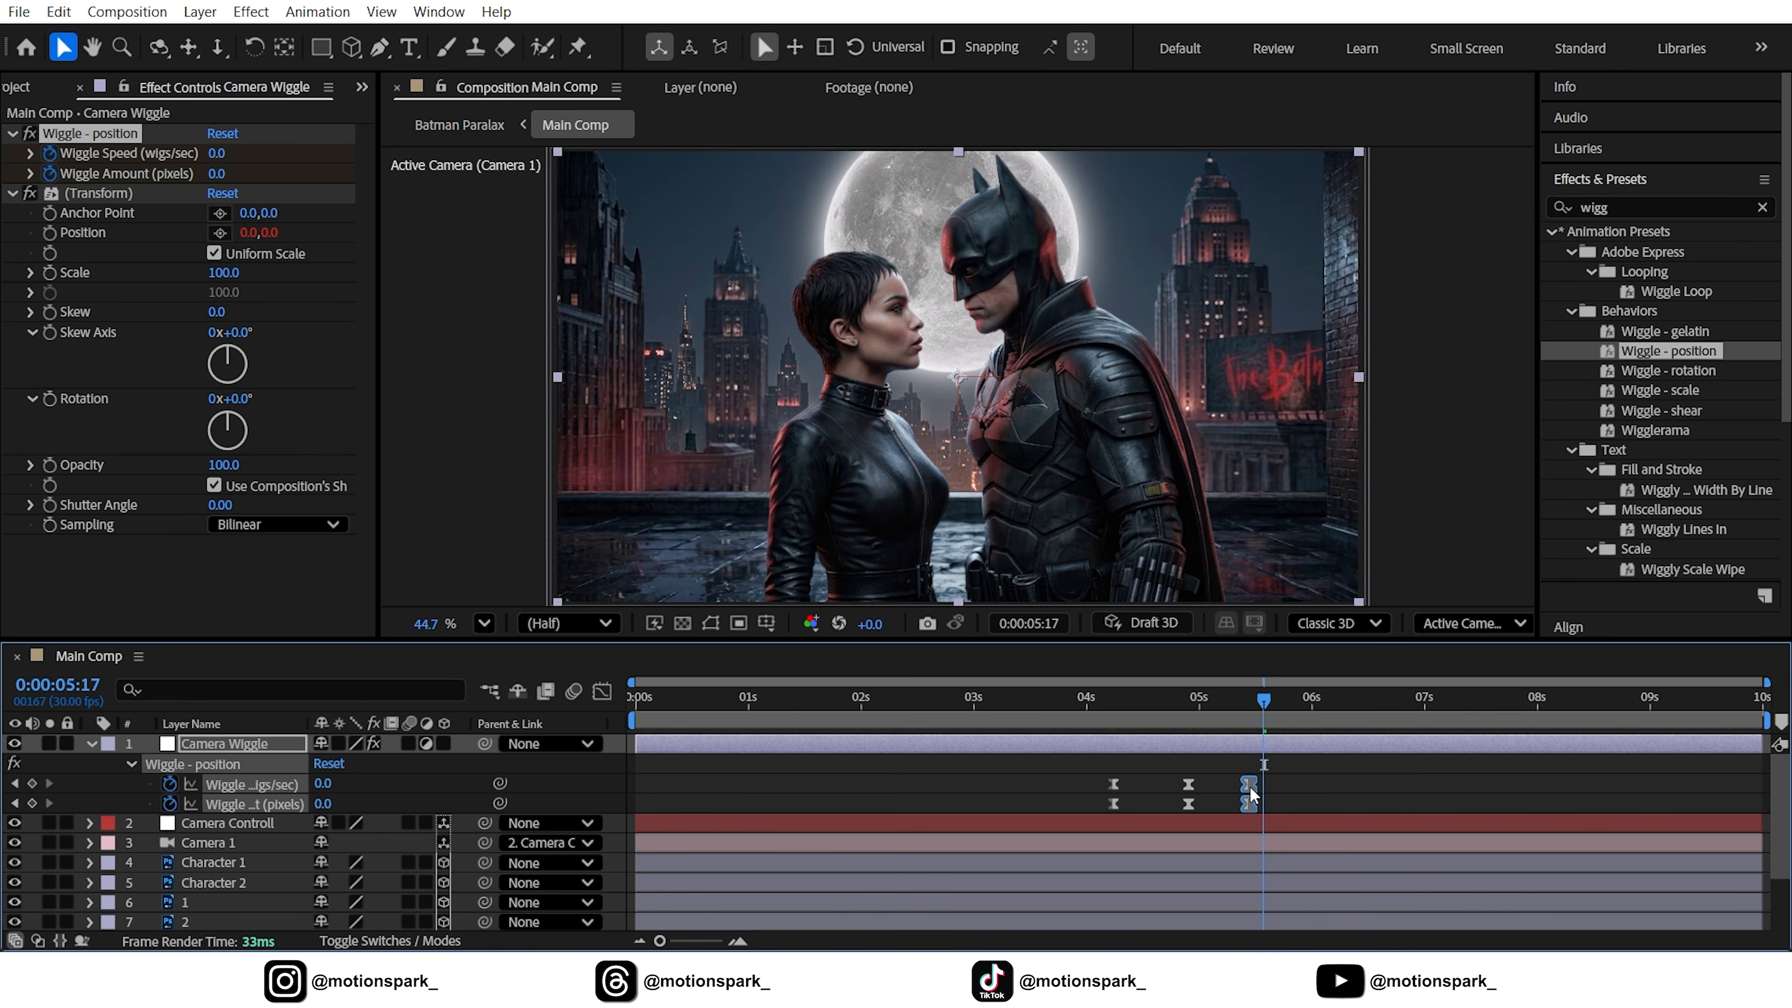
- Play back the camera wiggle from 0:00:03:05, return to the composition start and collapse the Camera Wiggle keyframes
left_click_drag(1250, 705, 995, 742)
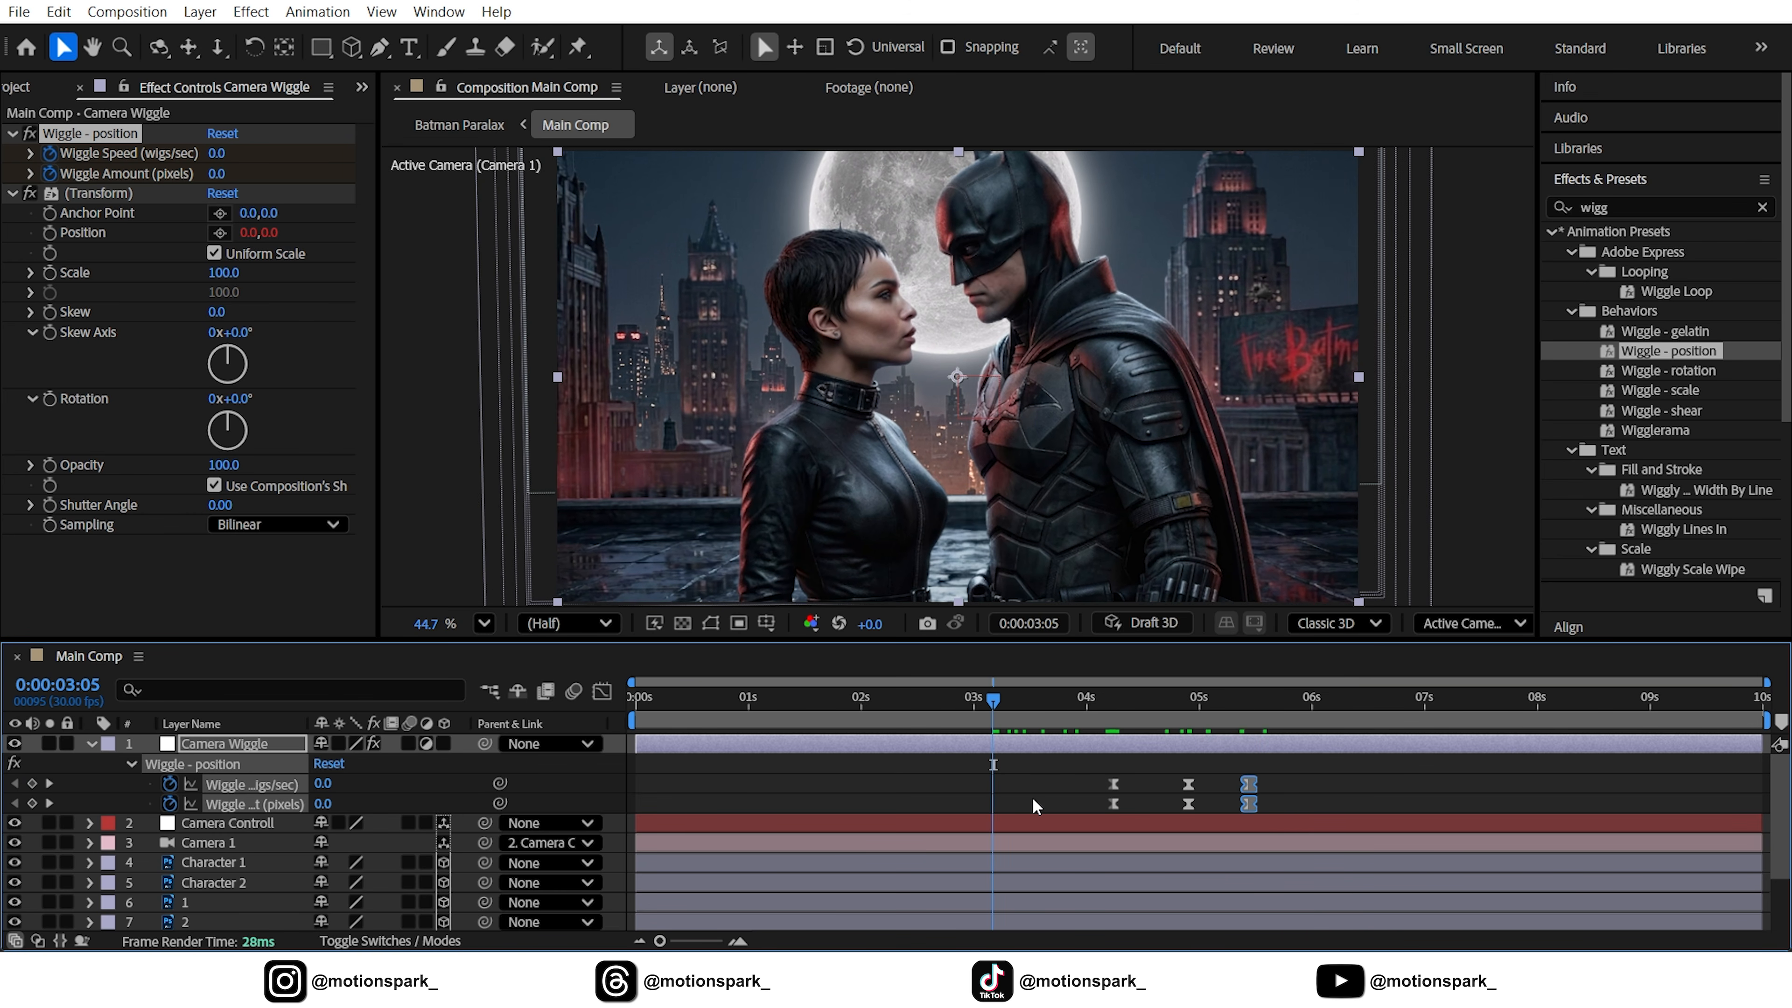
left_click(1032, 797)
key("space")
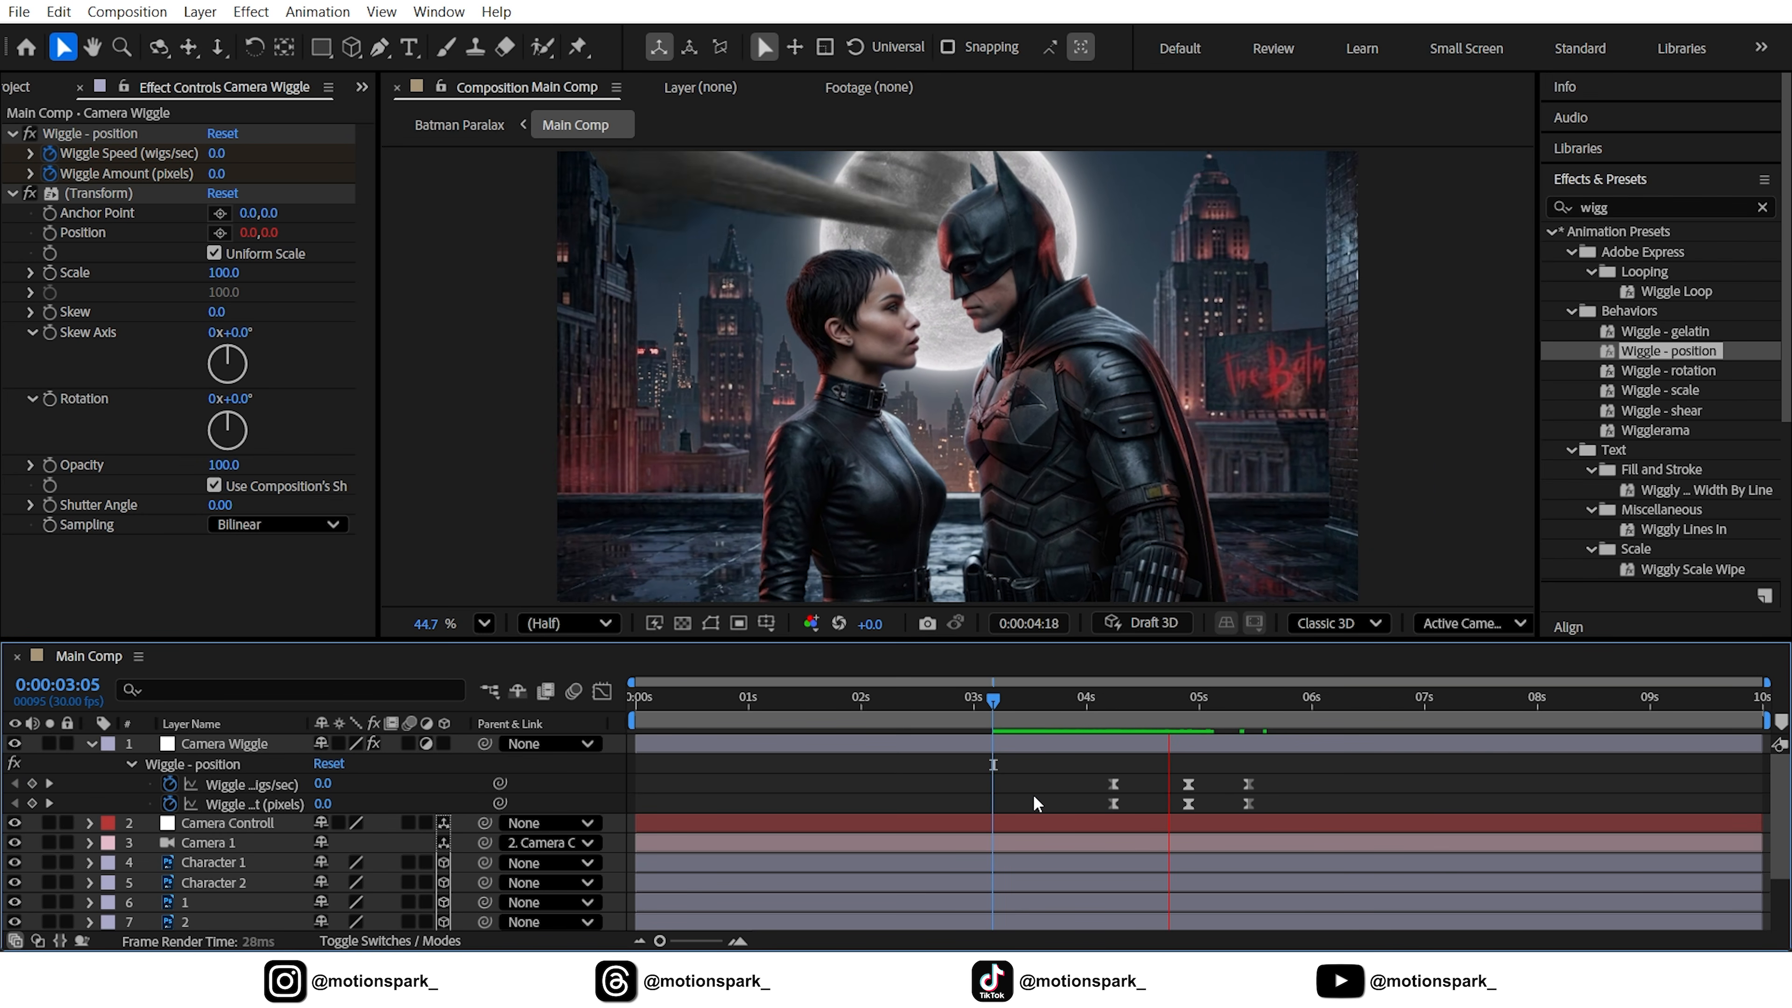
left_click(1025, 705)
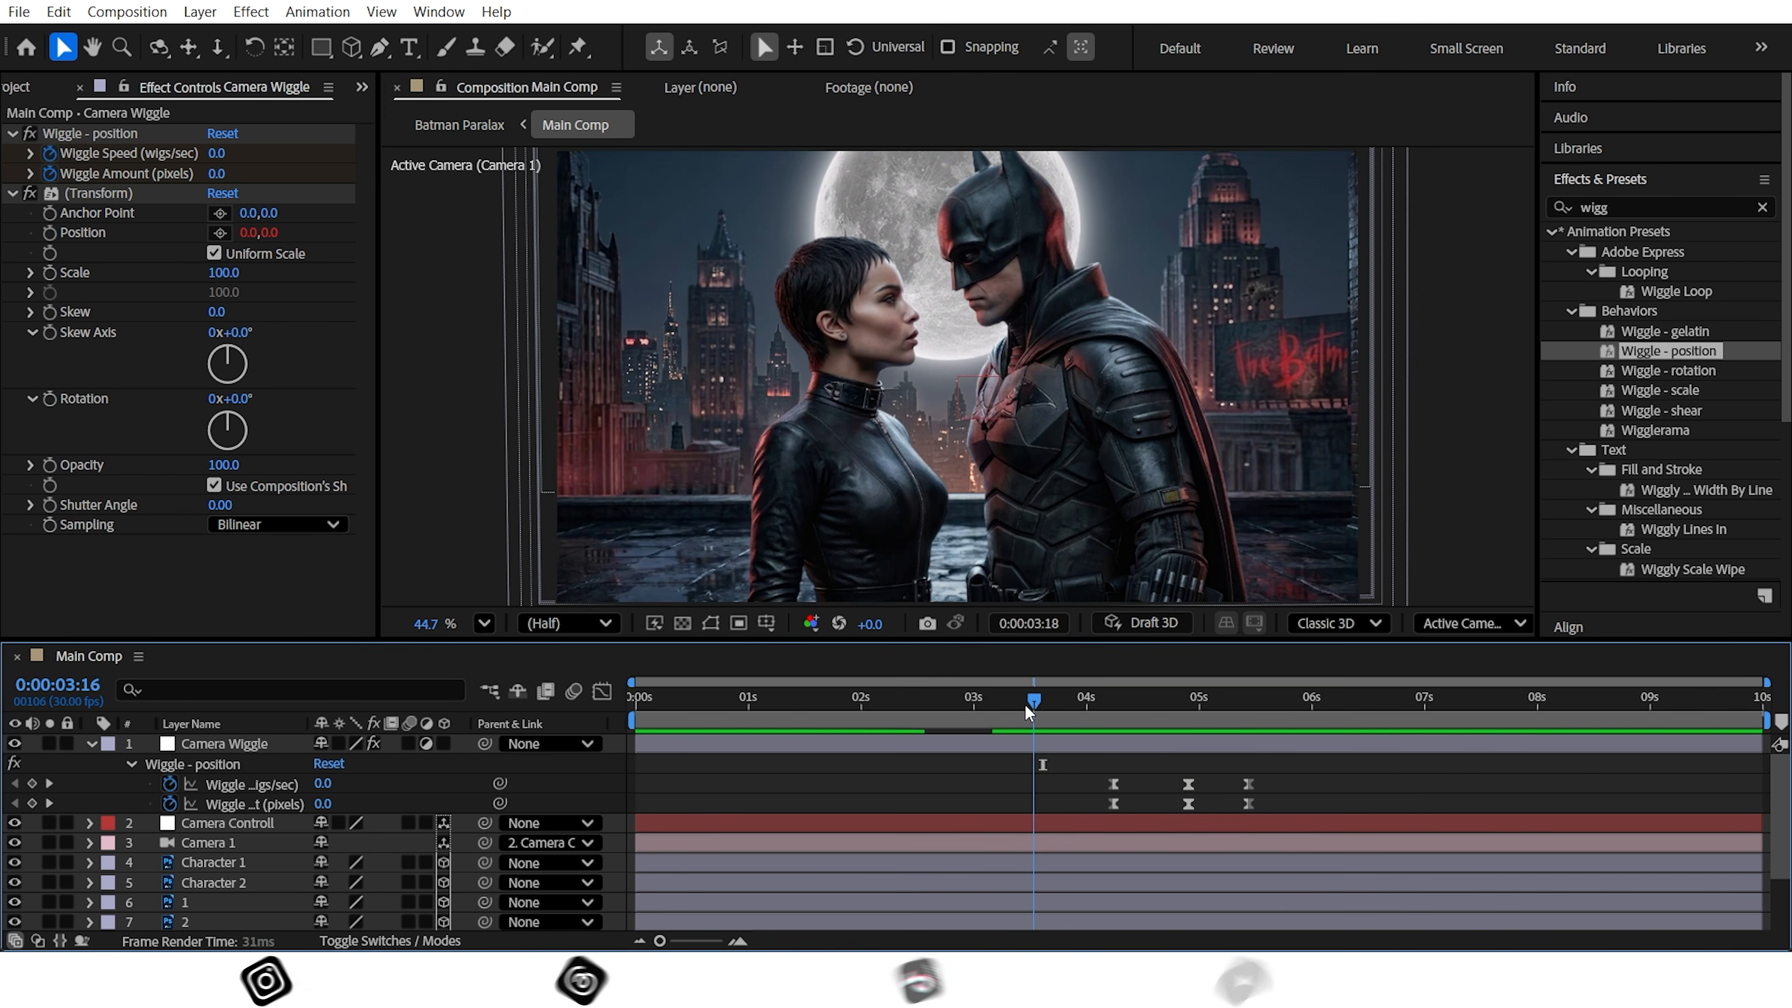
key("Home")
key("u")
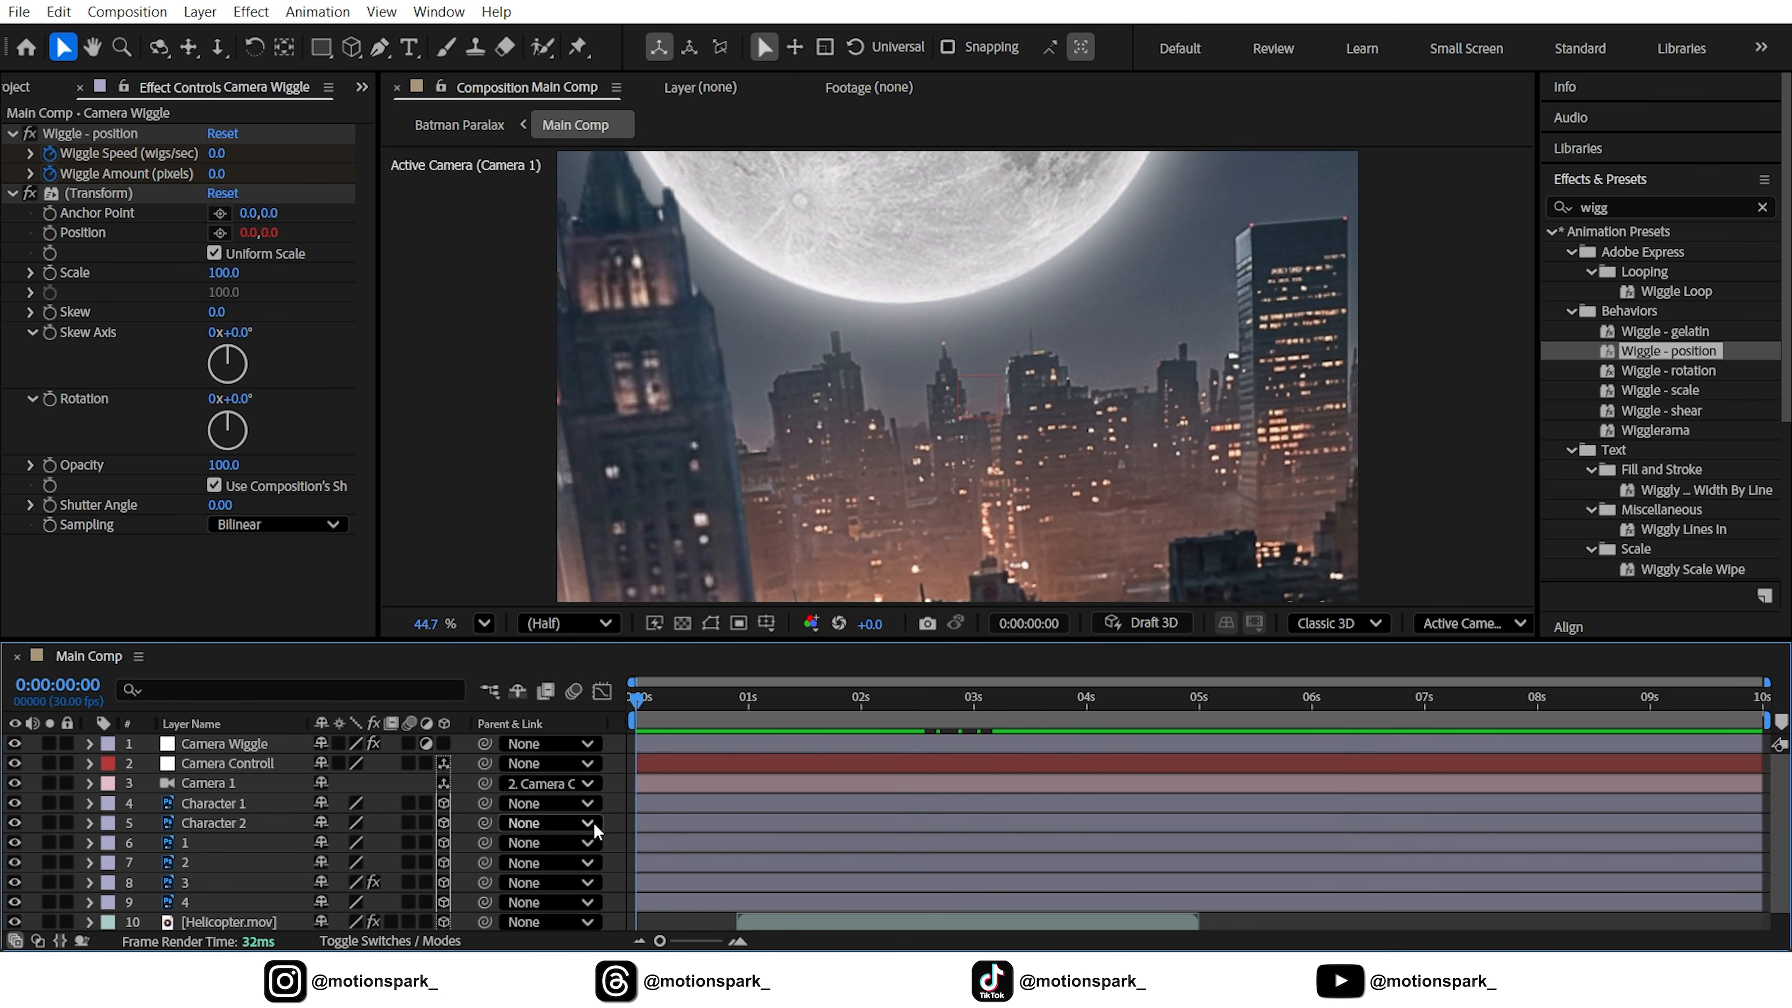
- Create a black (000000) solid named Film Bar above all other layers in Main Comp
left_click_drag(652, 709, 1212, 715)
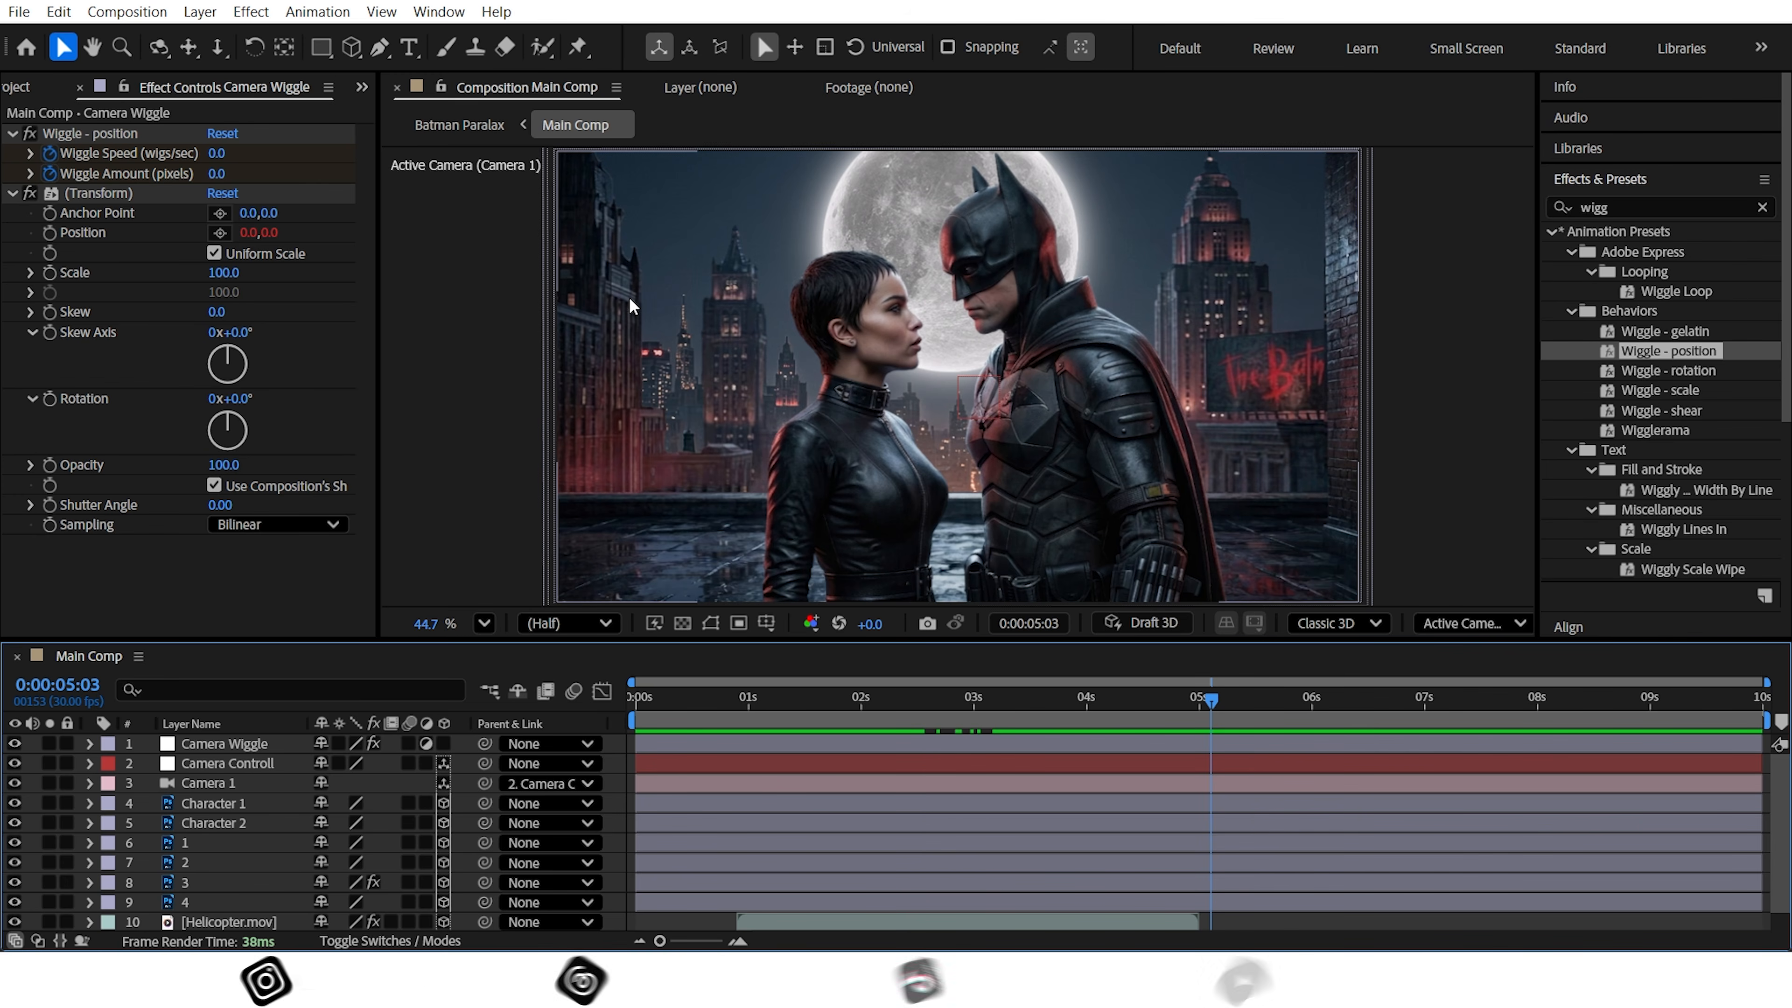
left_click(200, 11)
mouse_move(221, 40)
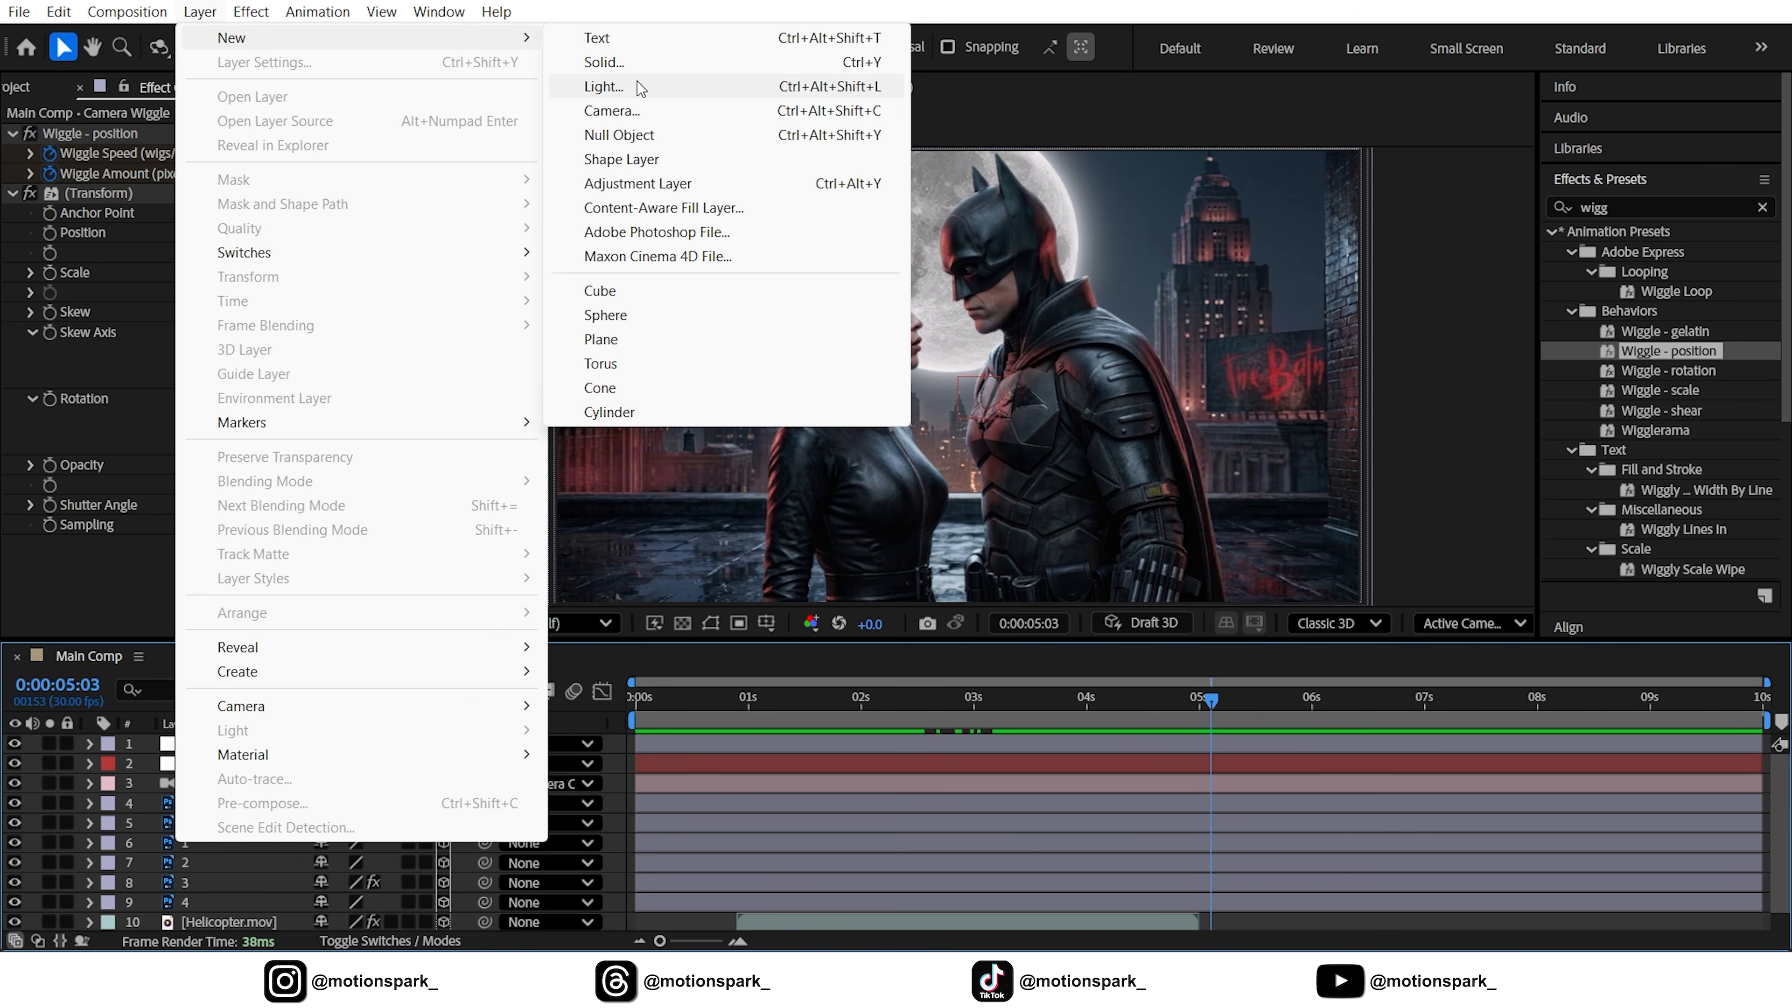
left_click(619, 70)
type("Fil")
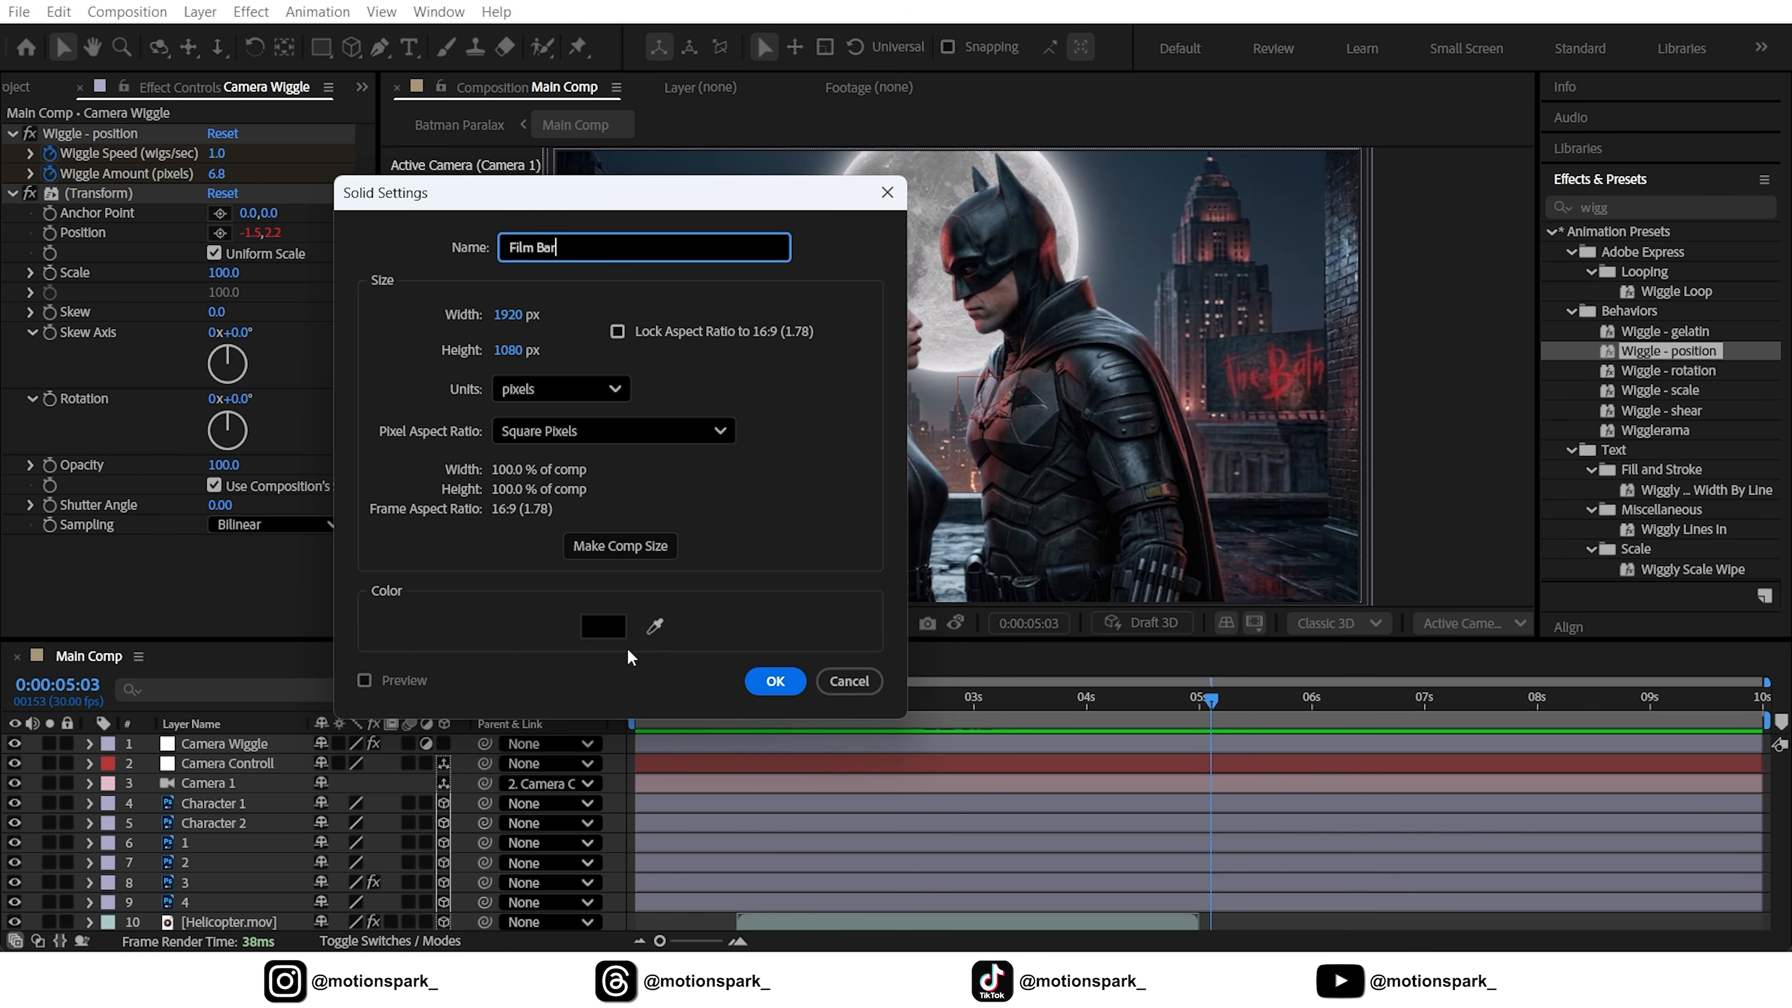
type("m Bar")
left_click(611, 631)
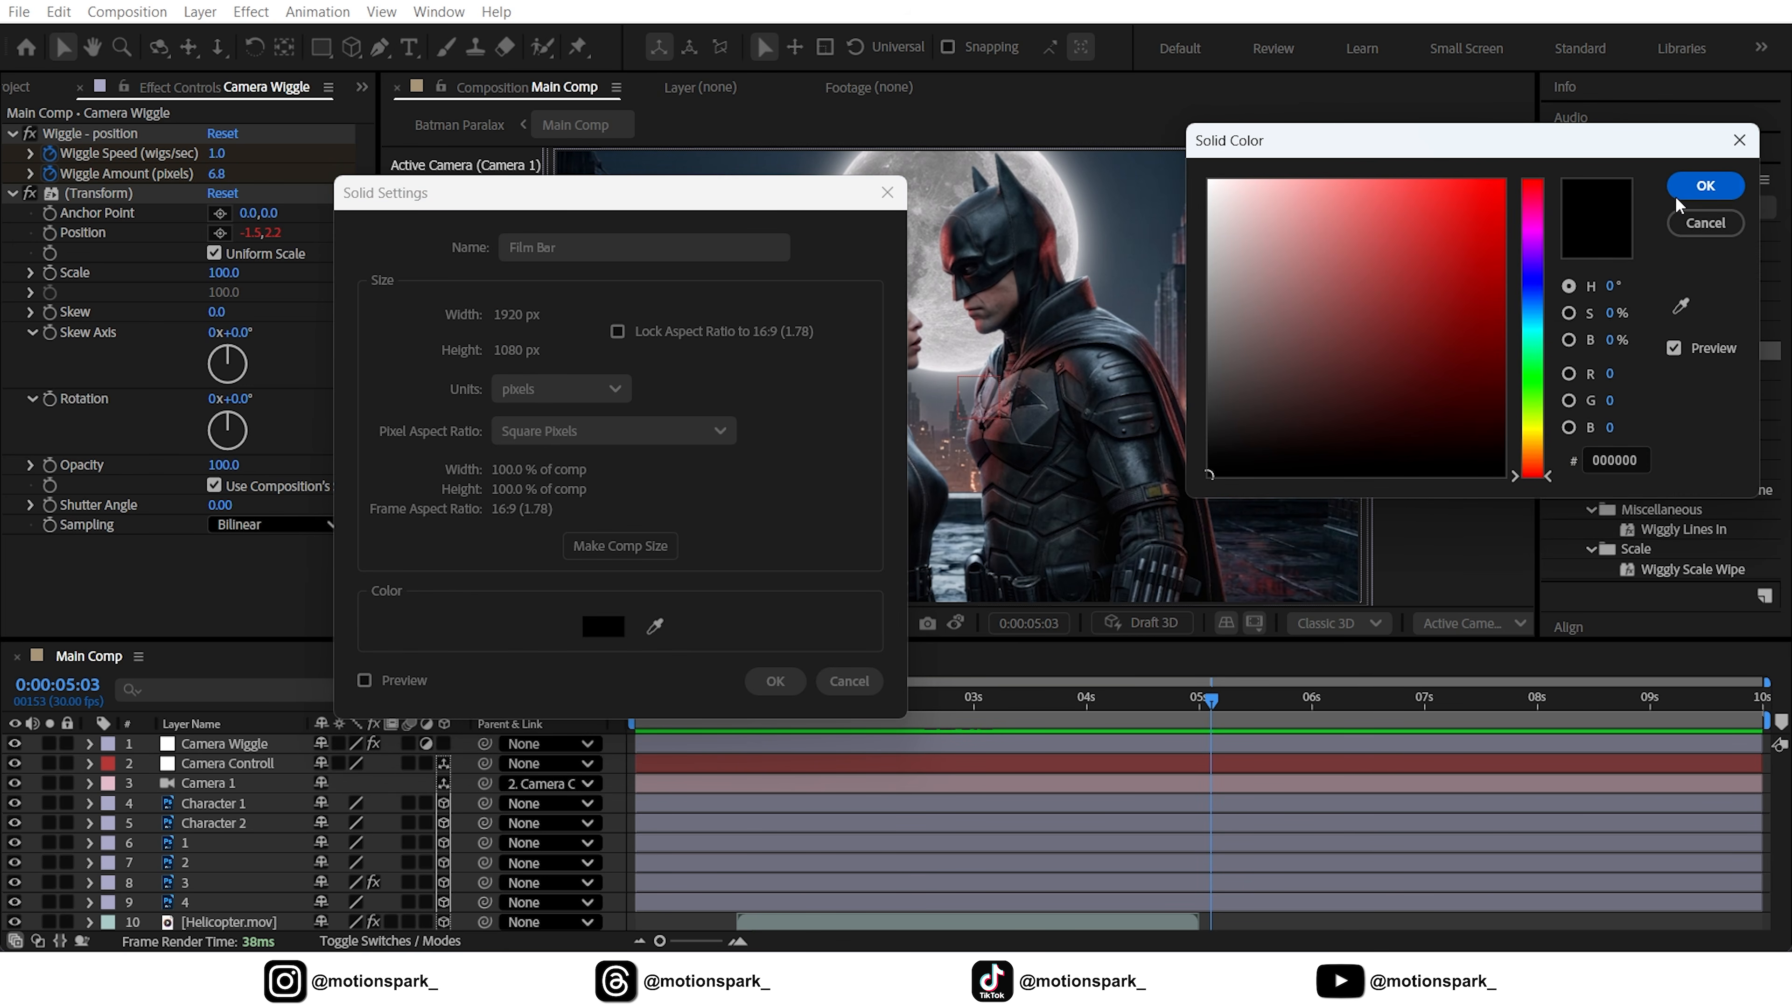
left_click(1679, 192)
left_click(775, 679)
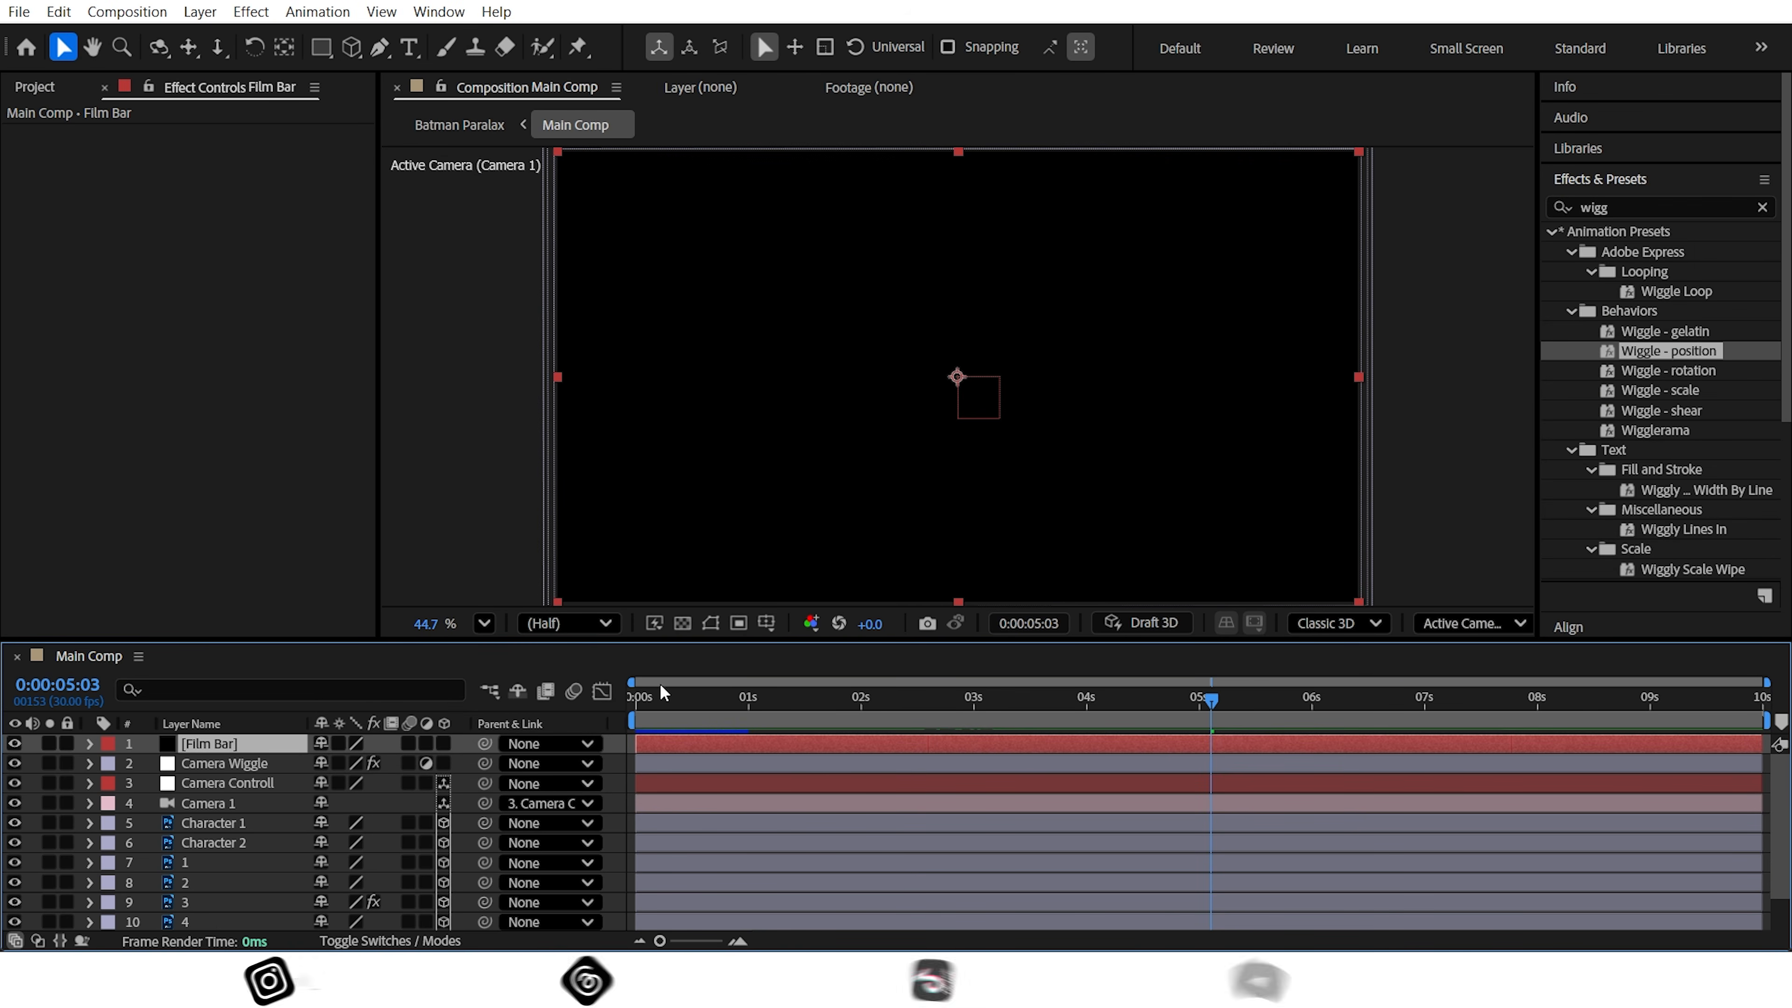
- Find the CC Jaws effect and apply it to the Film Bar layer
left_click(1610, 211)
type("cc j")
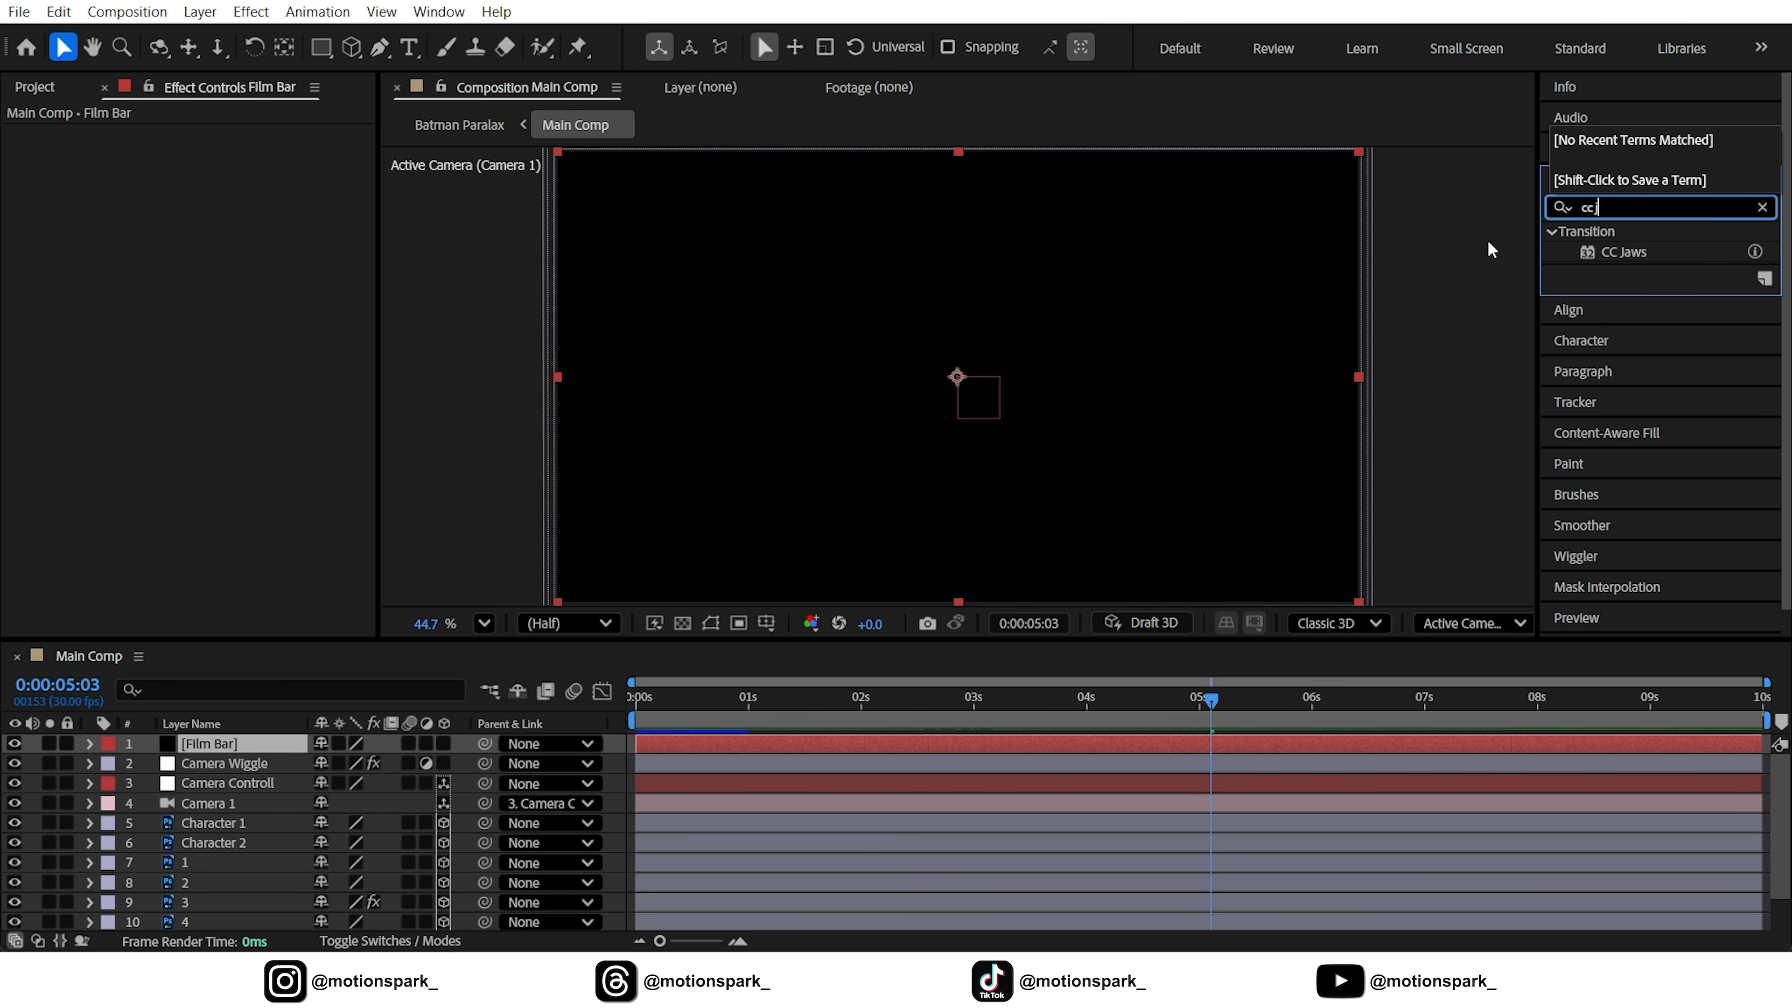
left_click_drag(1632, 254, 206, 745)
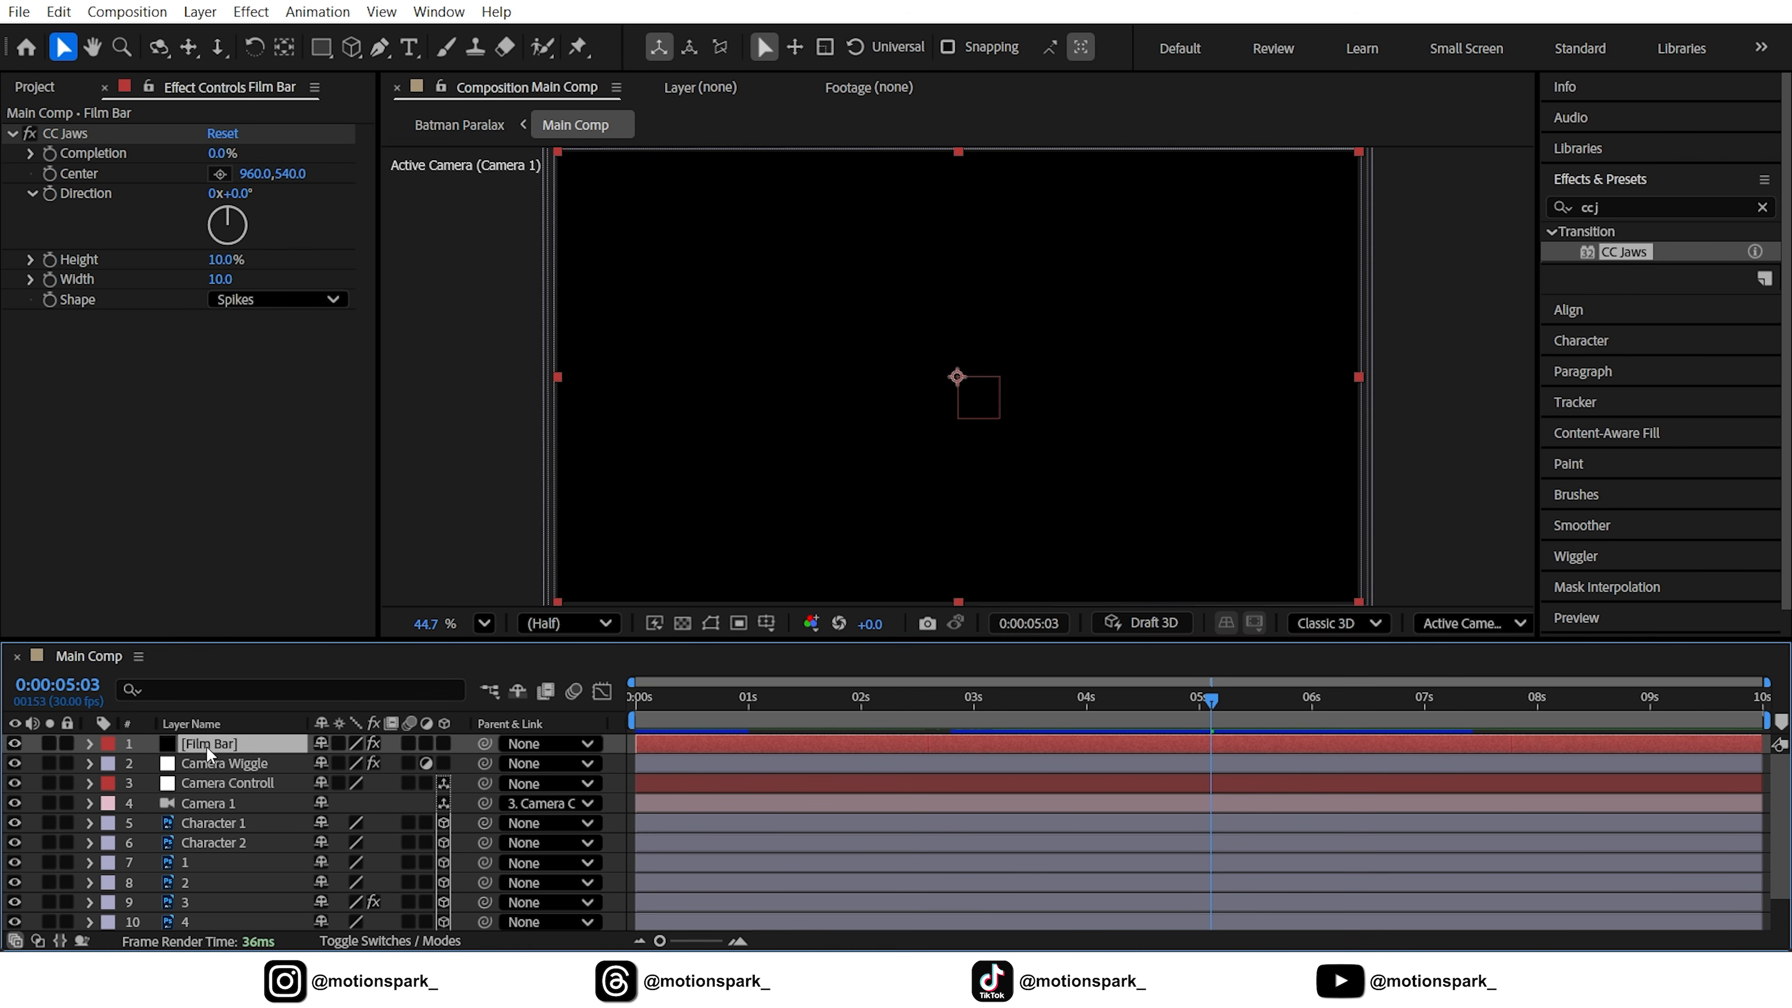
- Set the CC Jaws Completion to 40% and Height to 0% to form straight-edged bars
left_click_drag(224, 161, 286, 174)
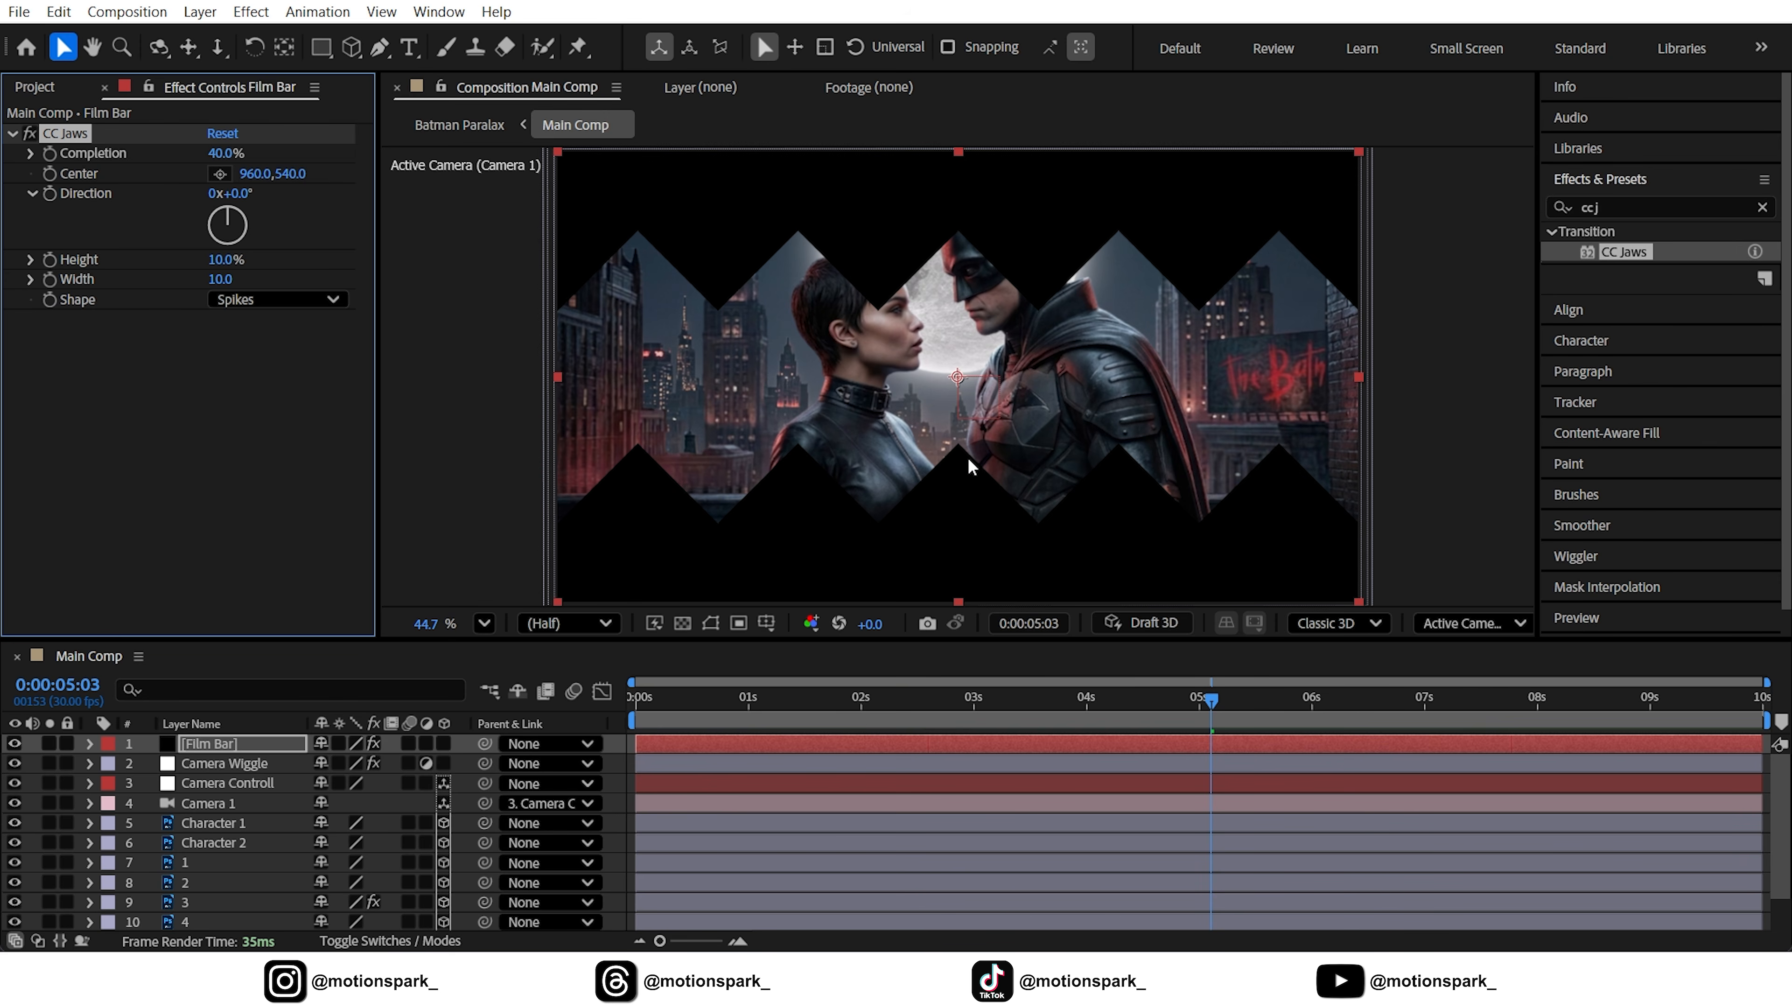
left_click(222, 259)
type("0")
key("Return")
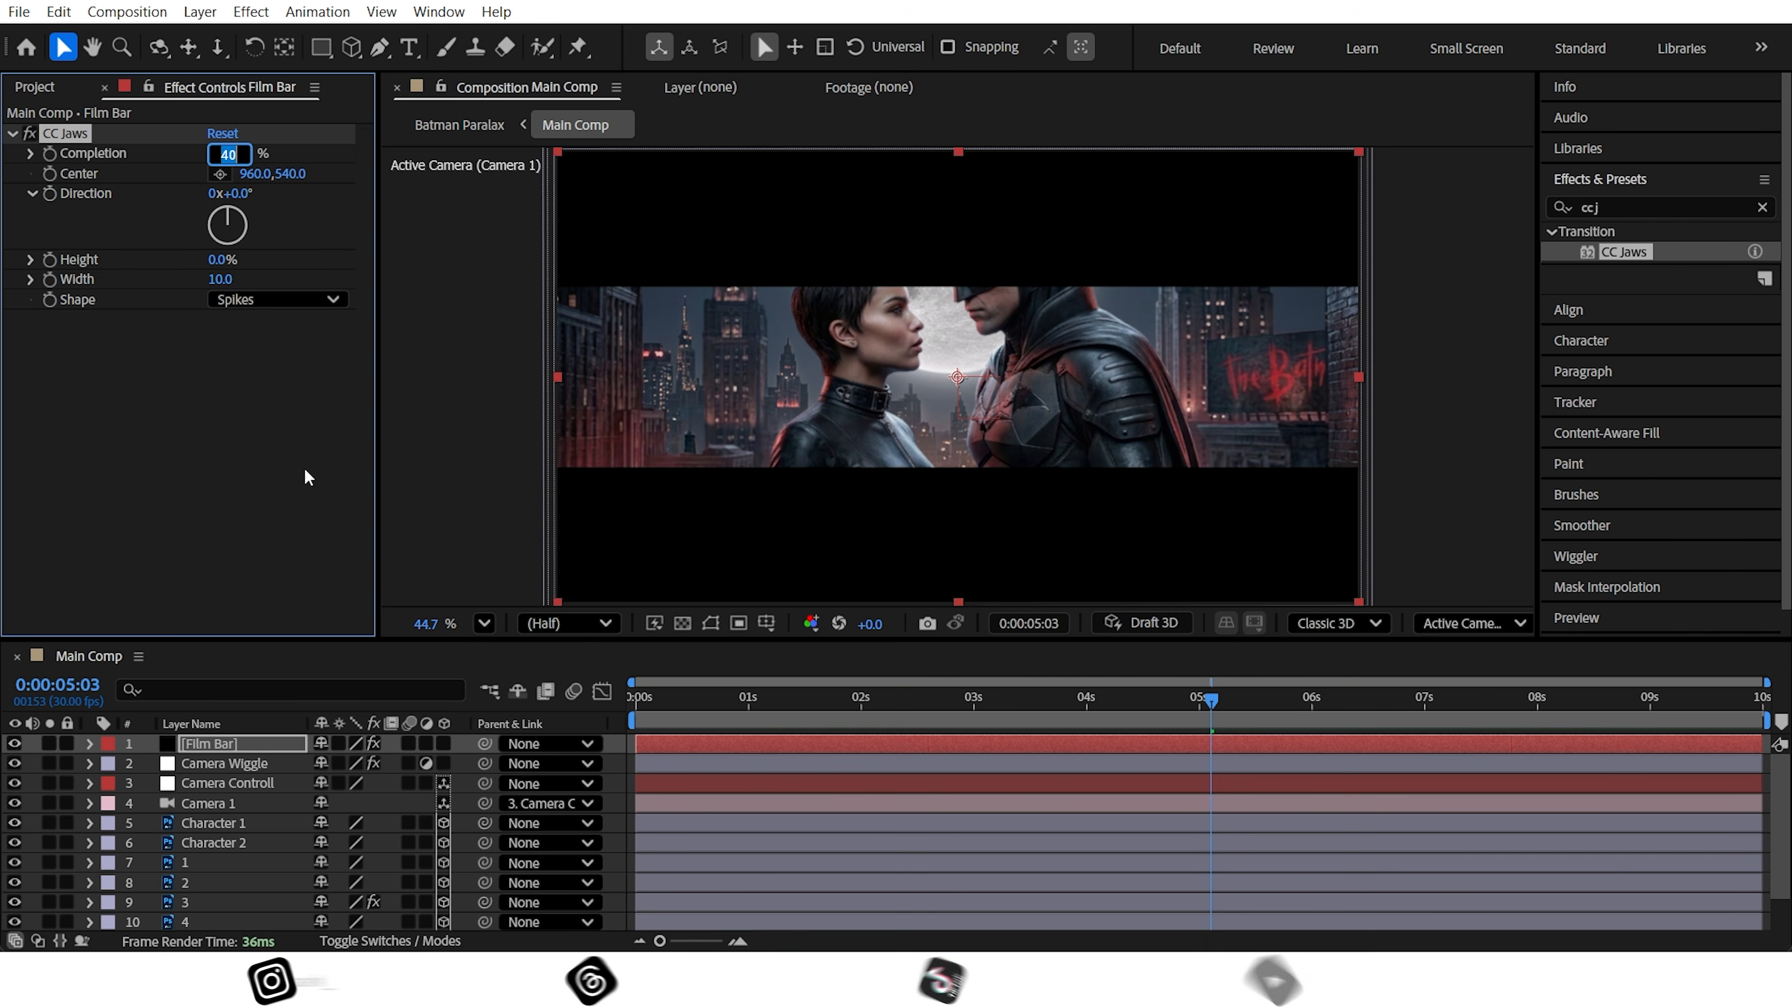
- Set the CC Jaws Completion to 100% and keyframe it at 0:00:00:10
left_click(223, 154)
type("100")
key("Return")
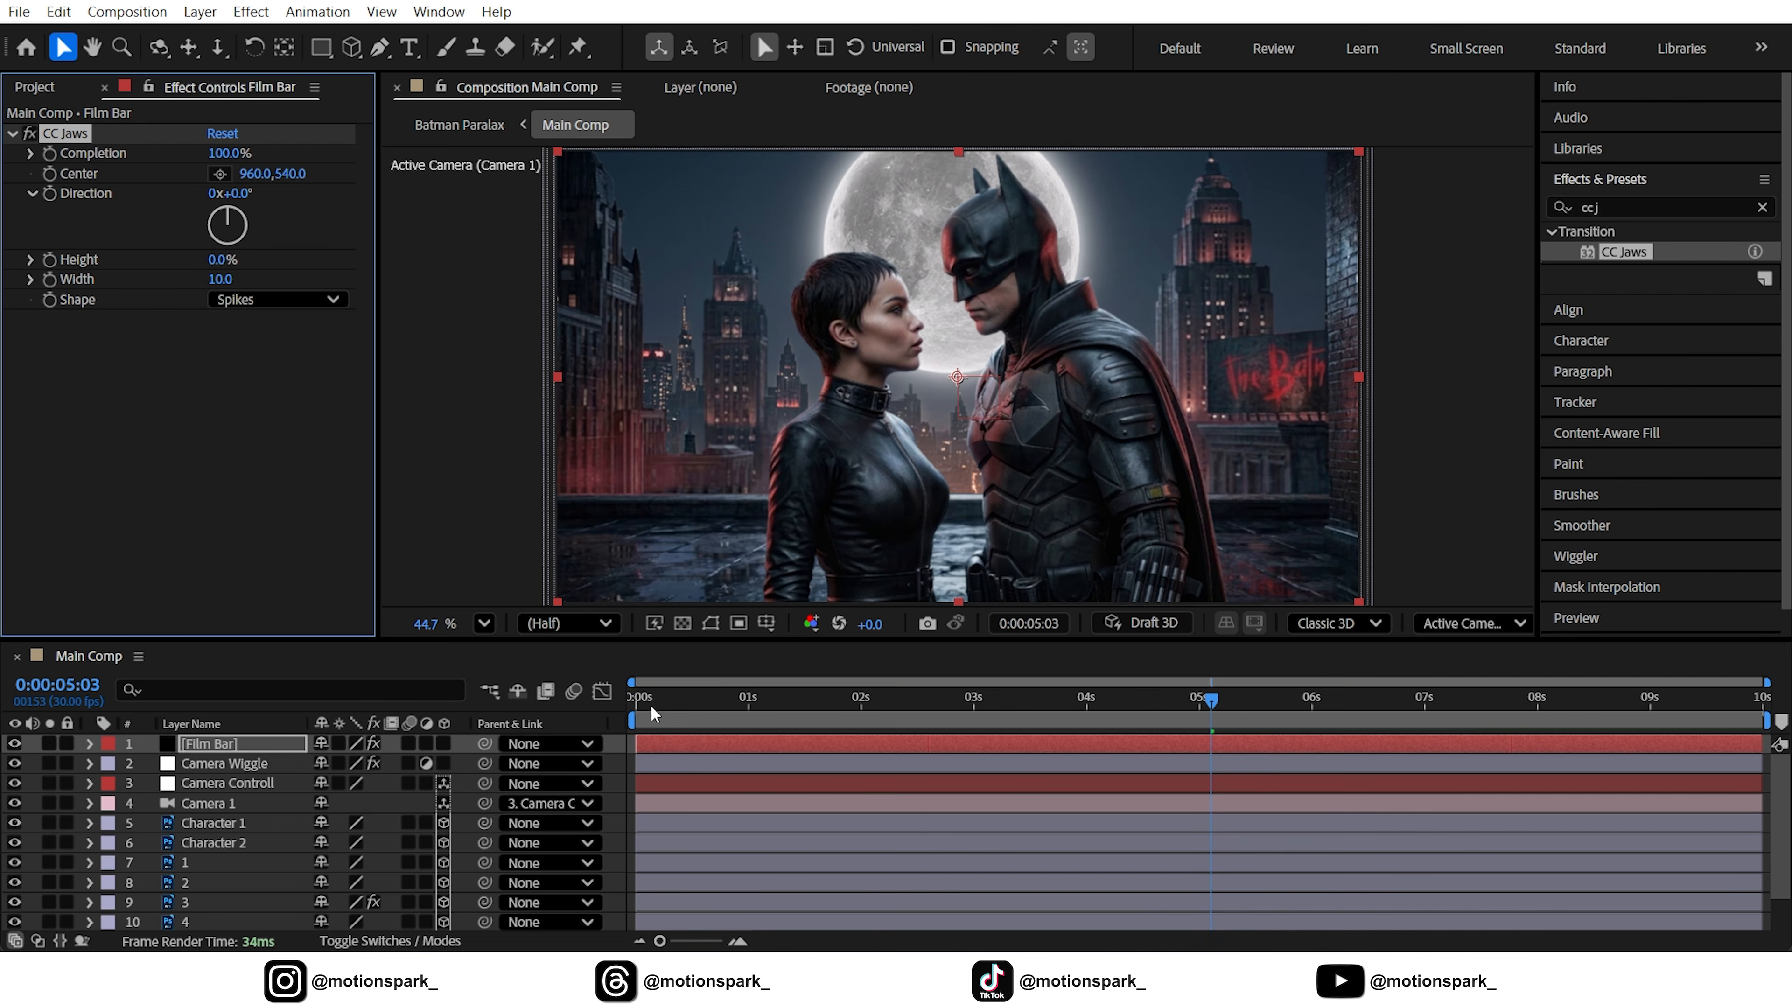
left_click_drag(649, 705, 563, 720)
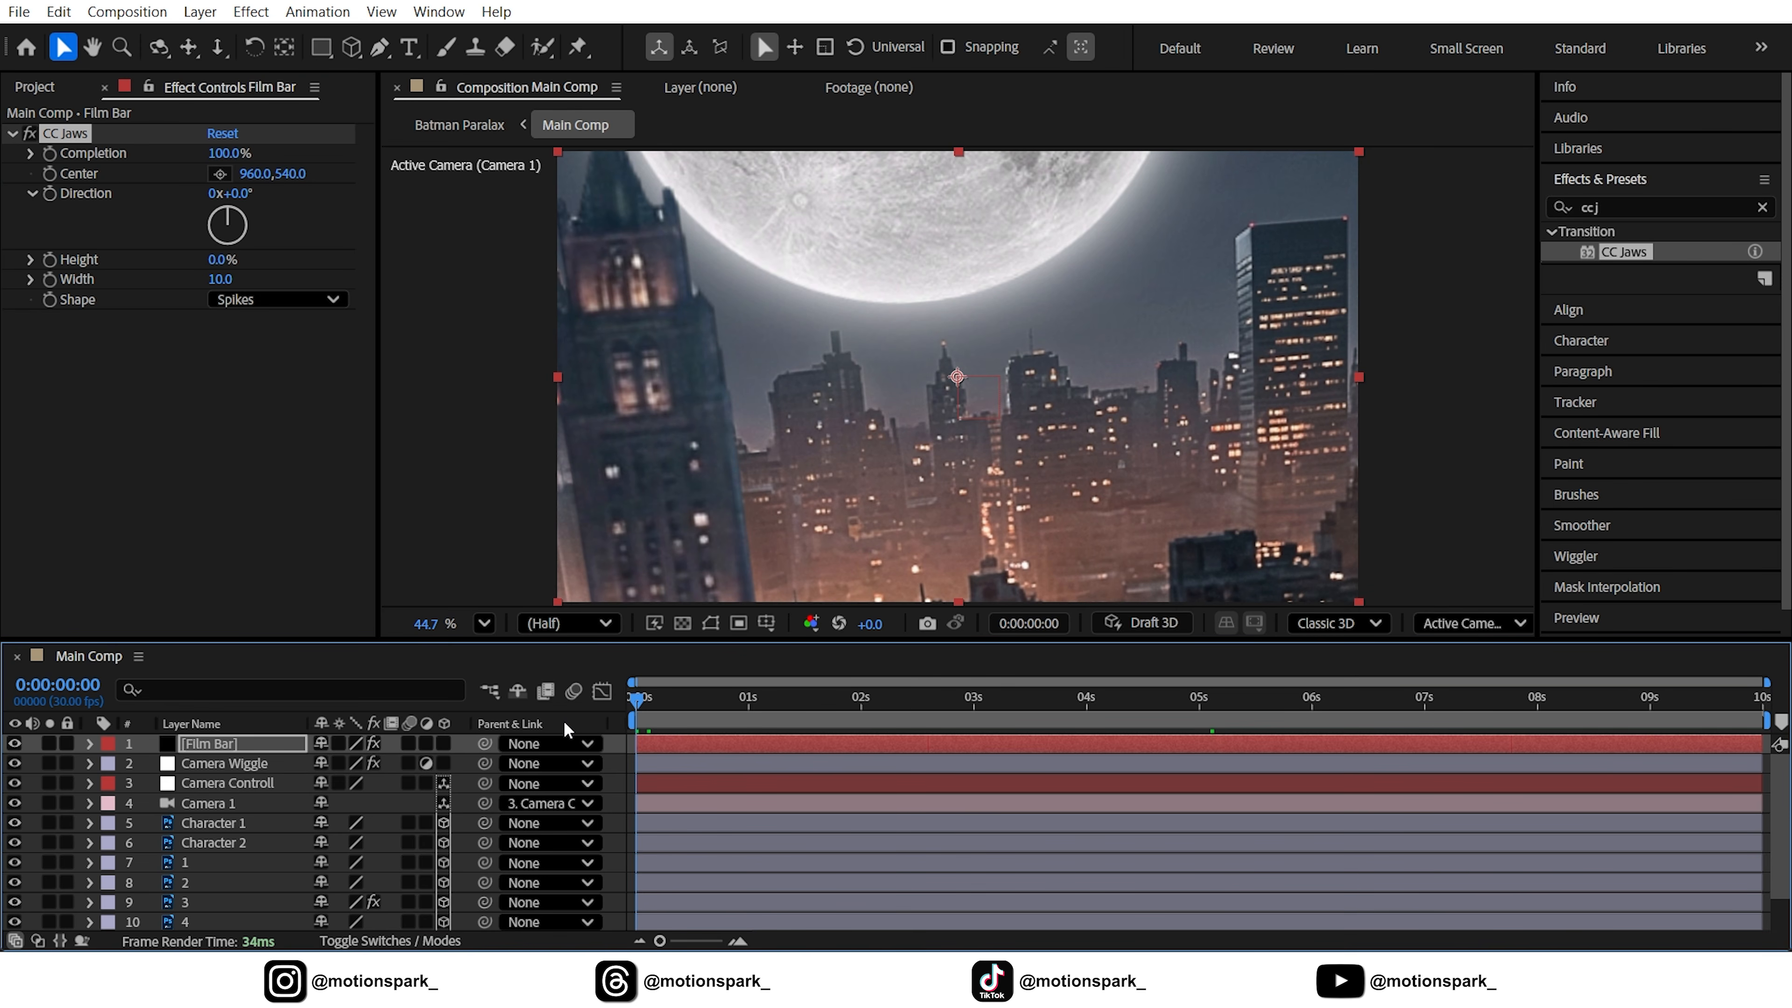
key("shift+Page_Down")
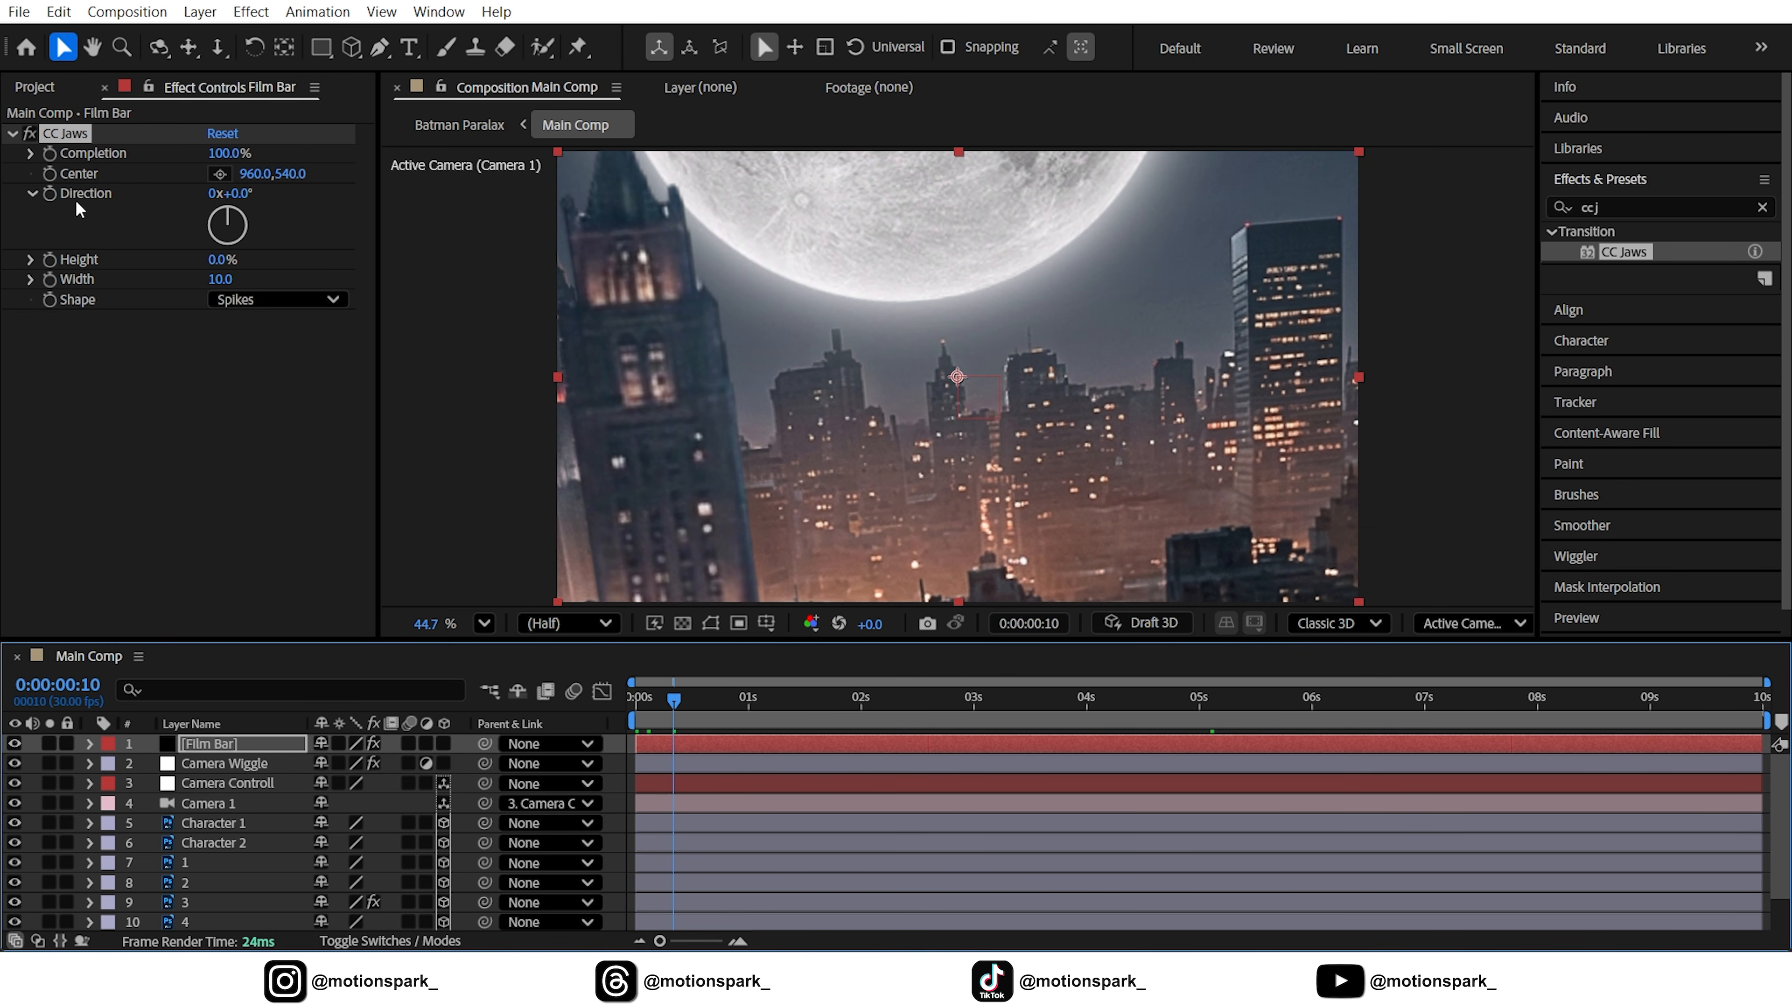
left_click(50, 154)
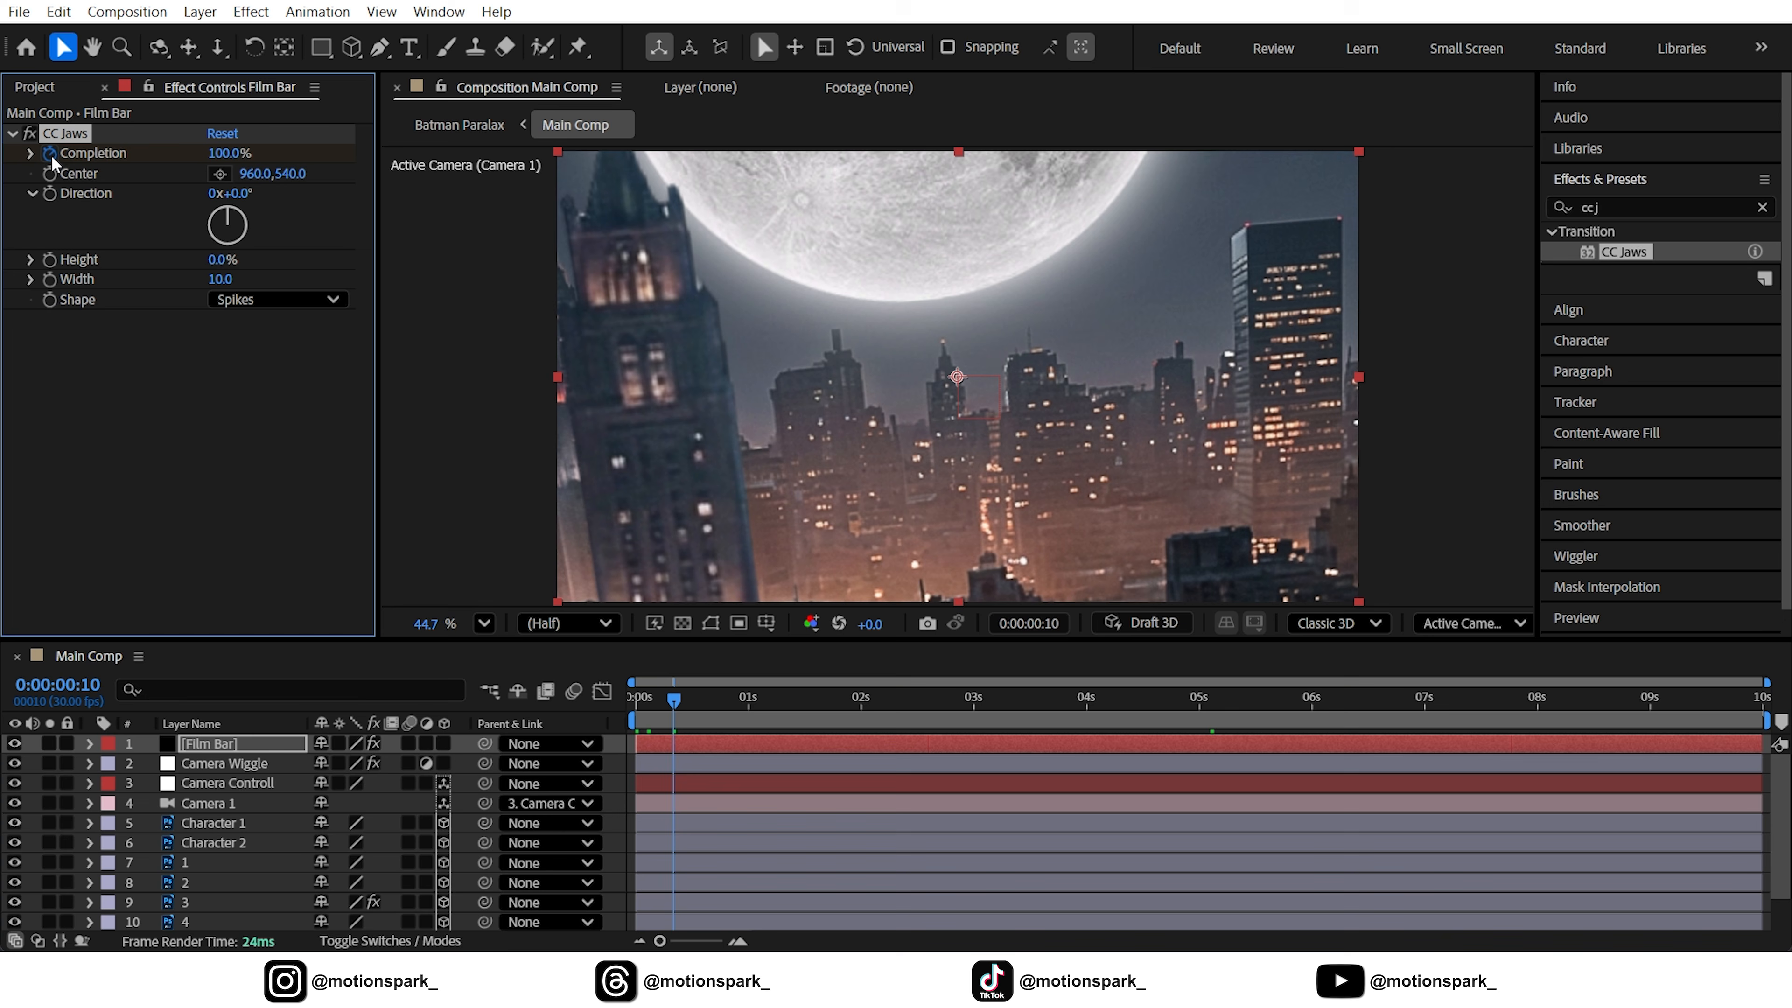
- At 0:00:02:00, set the CC Jaws Completion on Film Bar to 80%
key("shift+Page_Down")
key("shift+Page_Down")
key("shift+Page_Down")
key("shift+Page_Down")
key("shift+Page_Down")
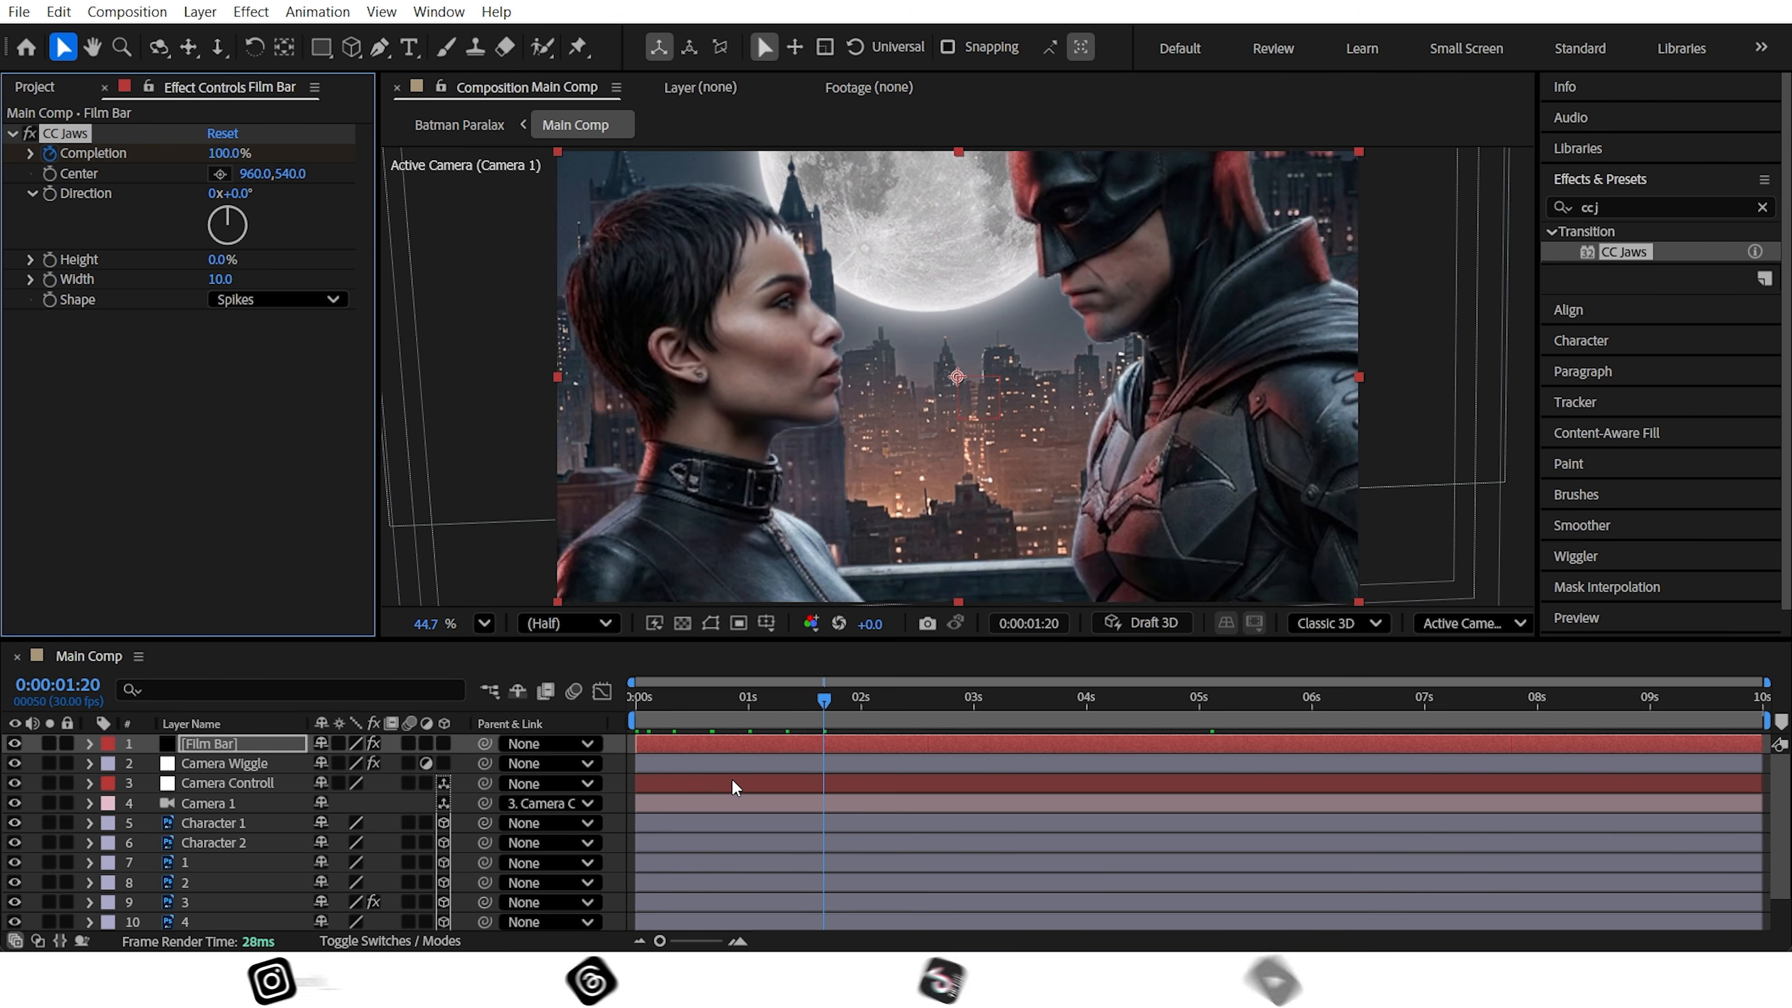
left_click(227, 154)
type("80")
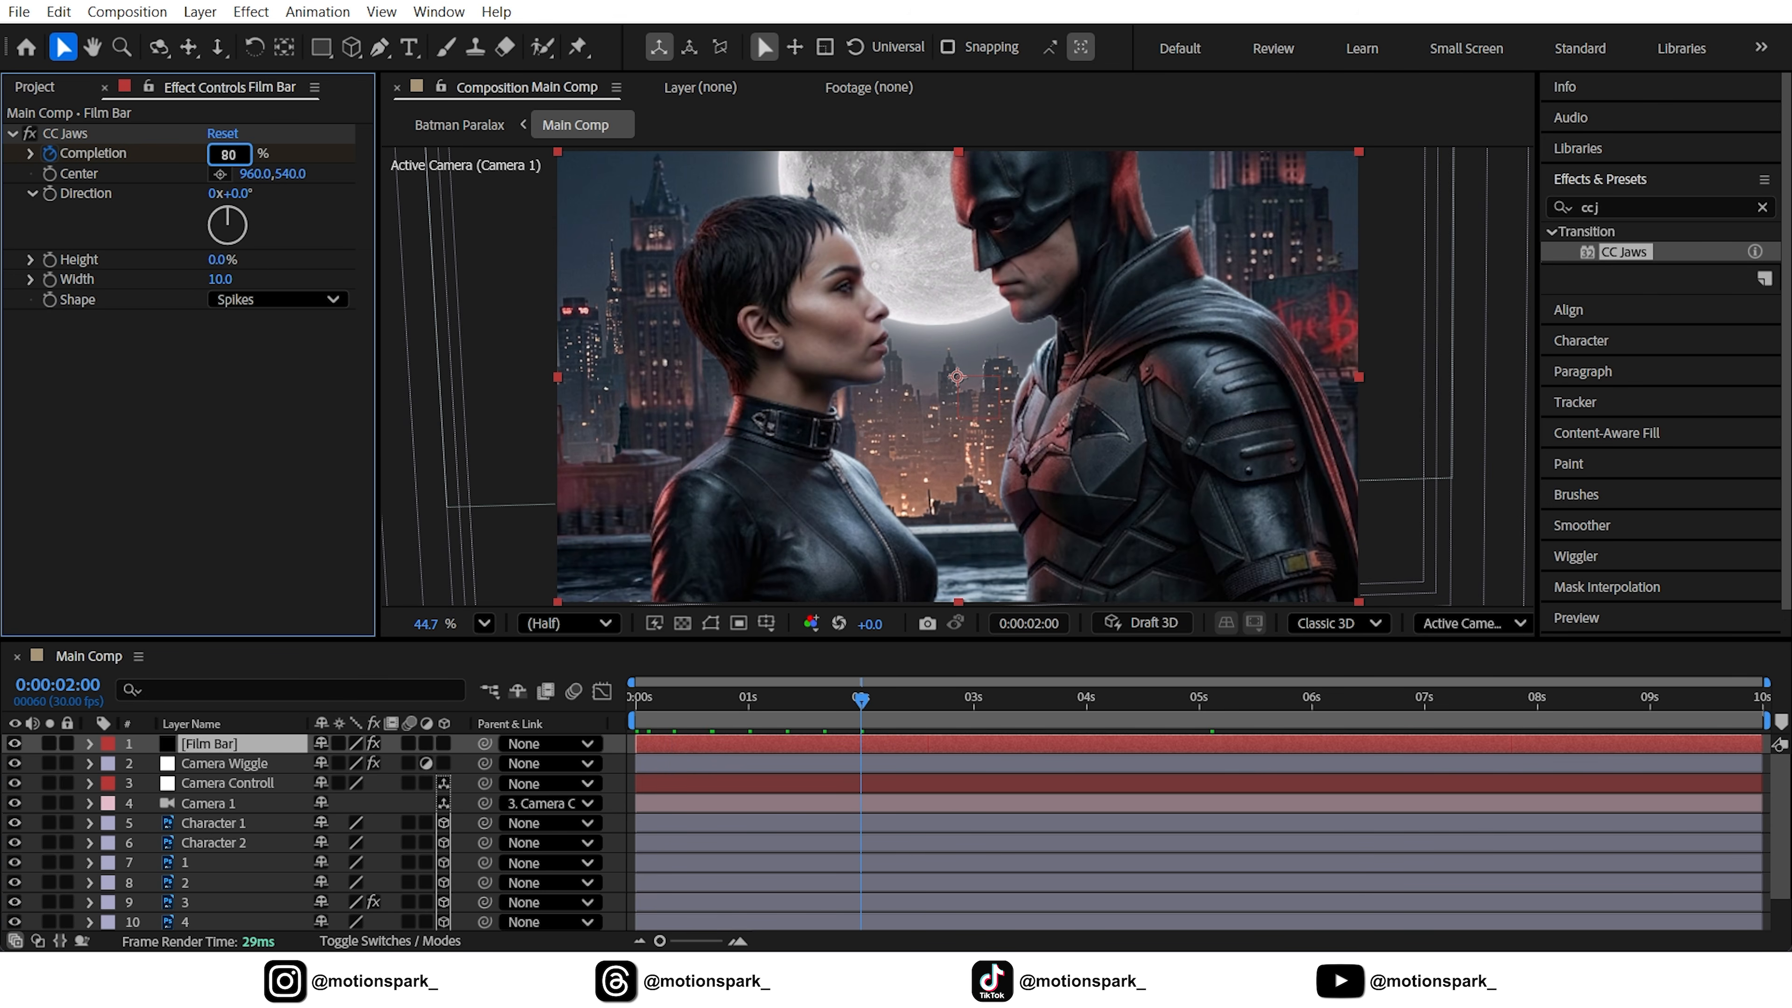
key("Return")
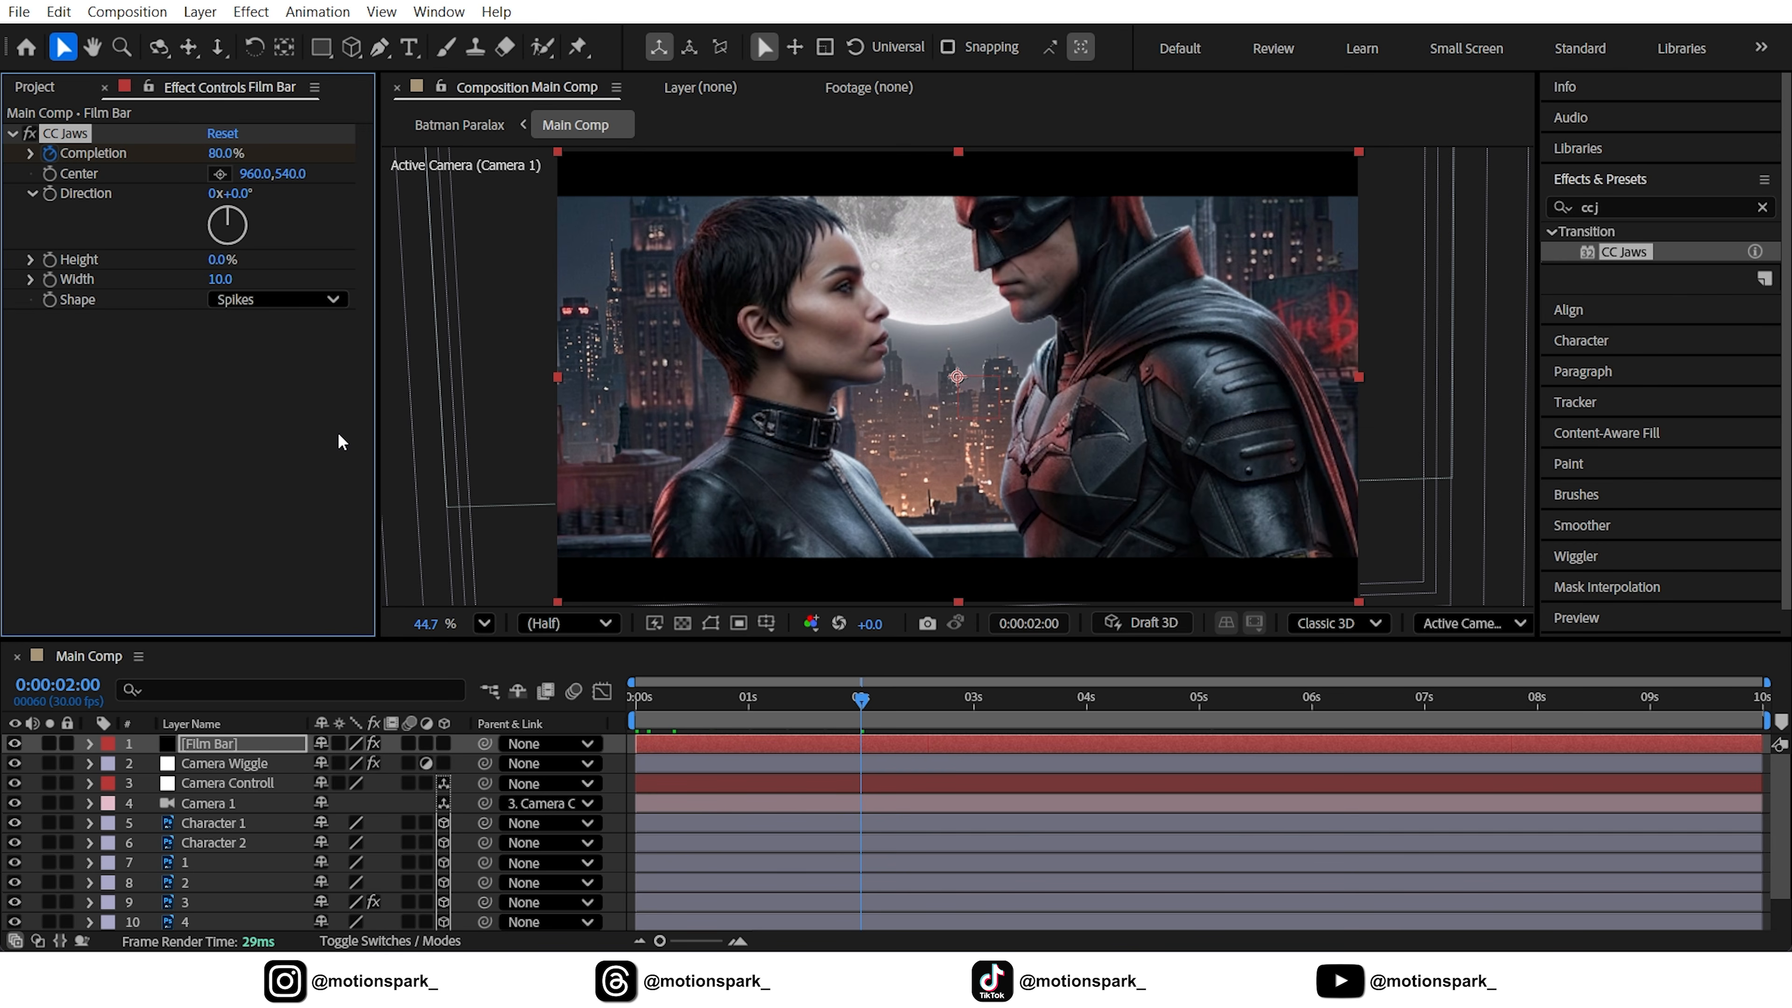
- Preview the film bar animation from the composition start, then move to 0:00:05:26
left_click(229, 744)
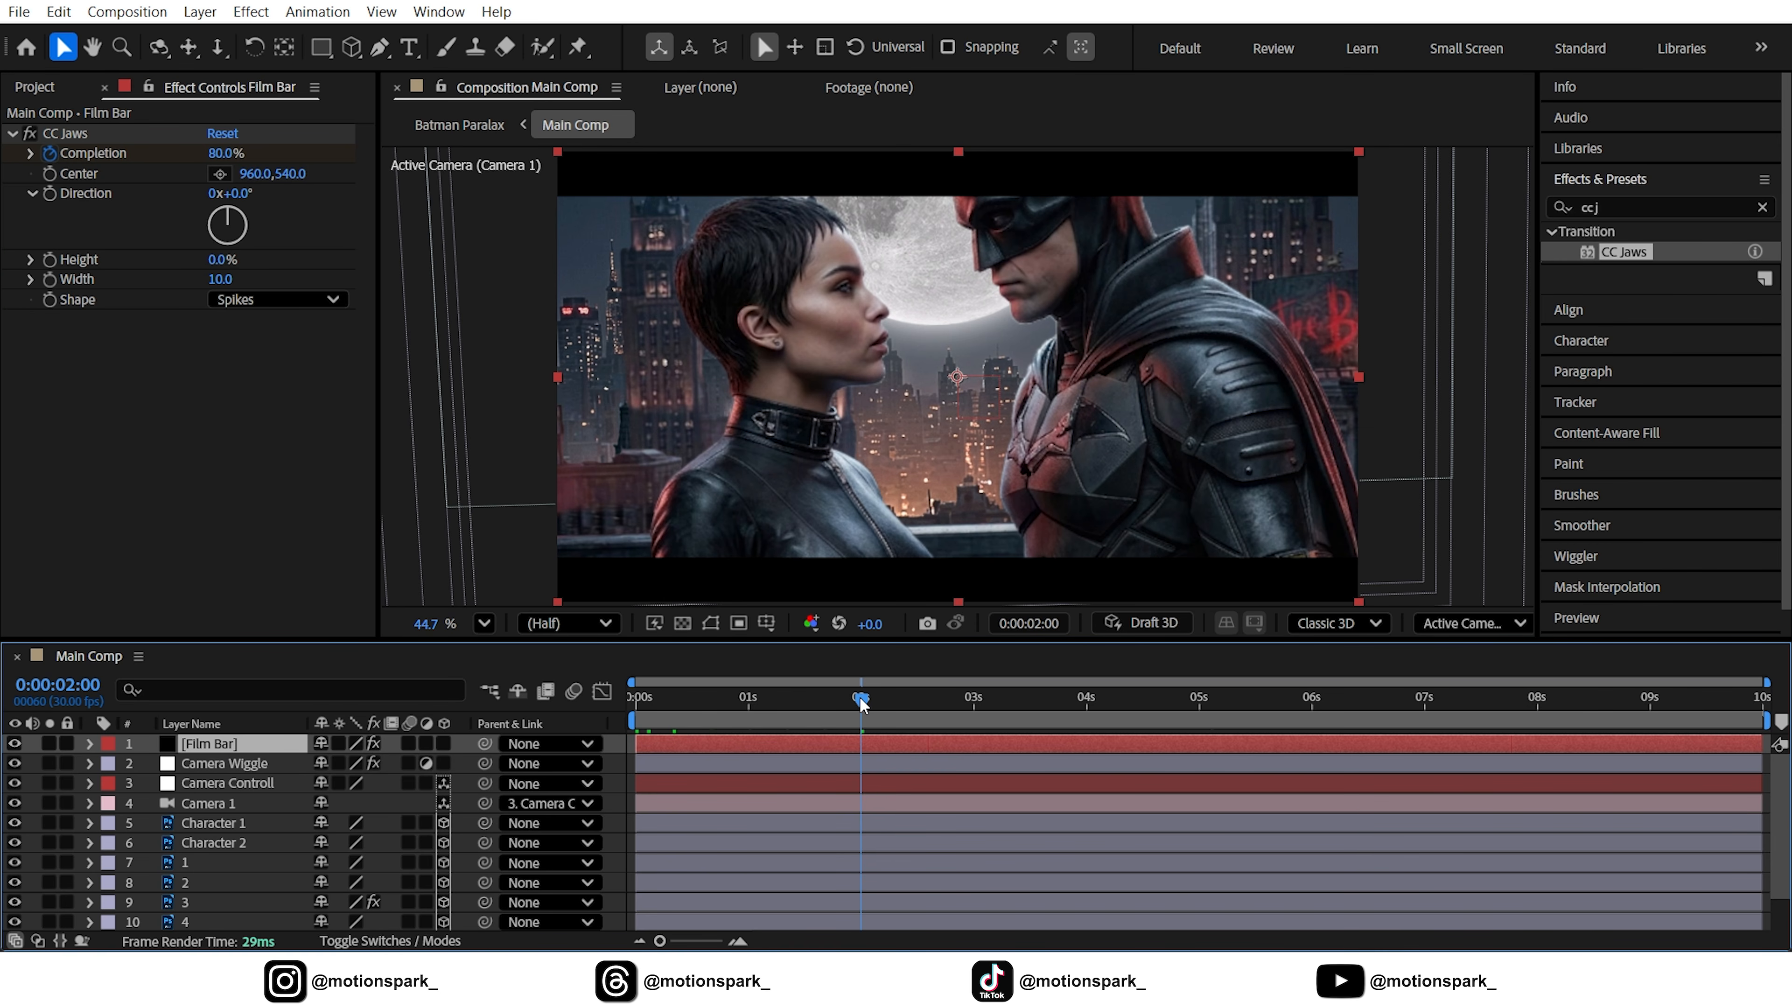
left_click_drag(860, 703, 504, 749)
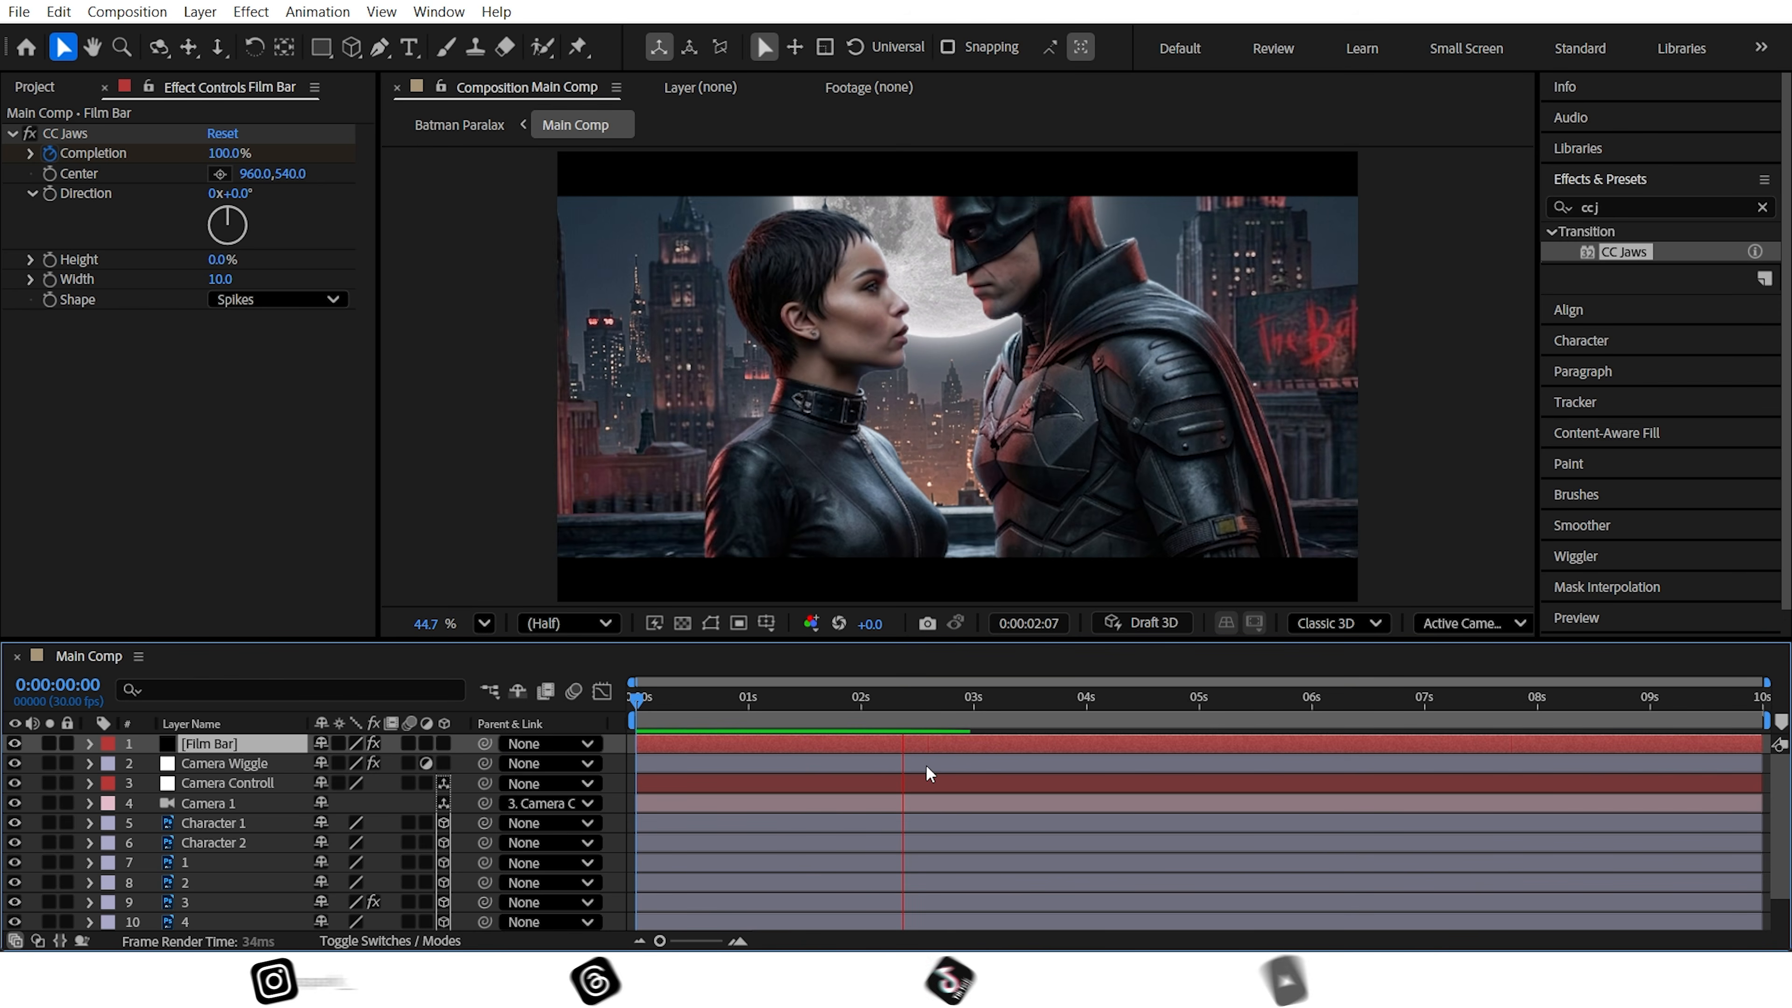
left_click_drag(807, 697, 1298, 701)
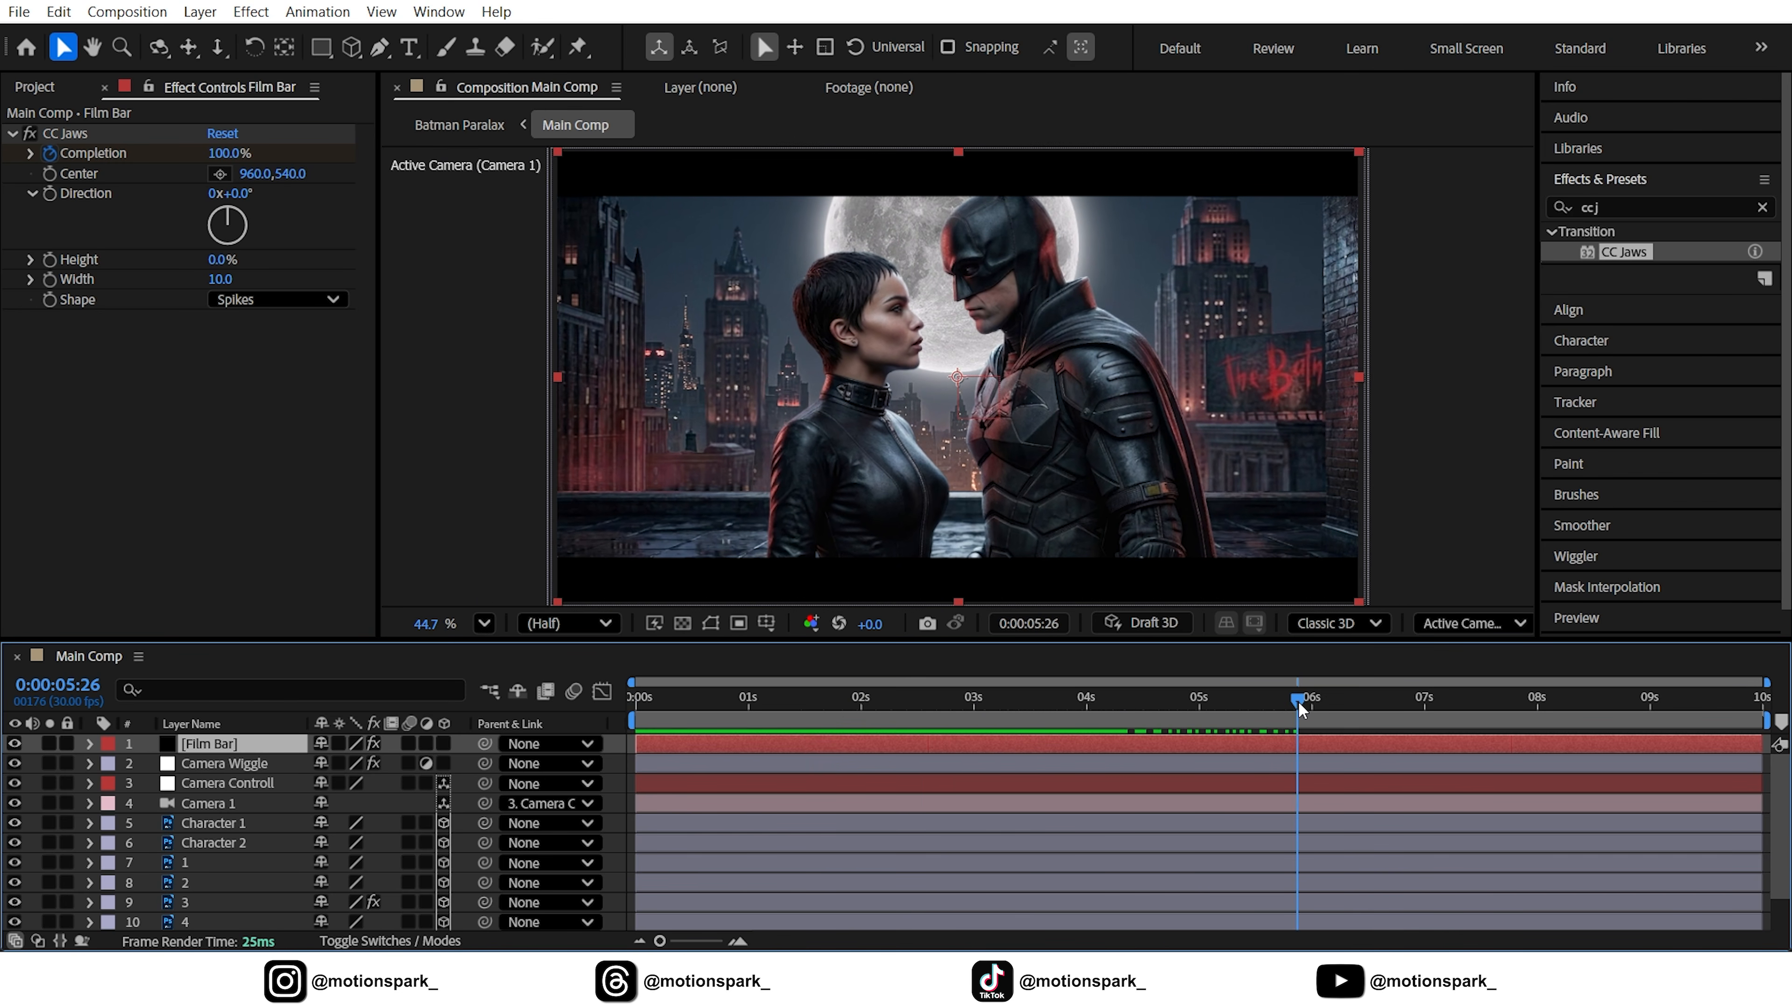
- Create an adjustment layer, place it directly below Film Bar and name it Sharpen
left_click(201, 12)
mouse_move(223, 41)
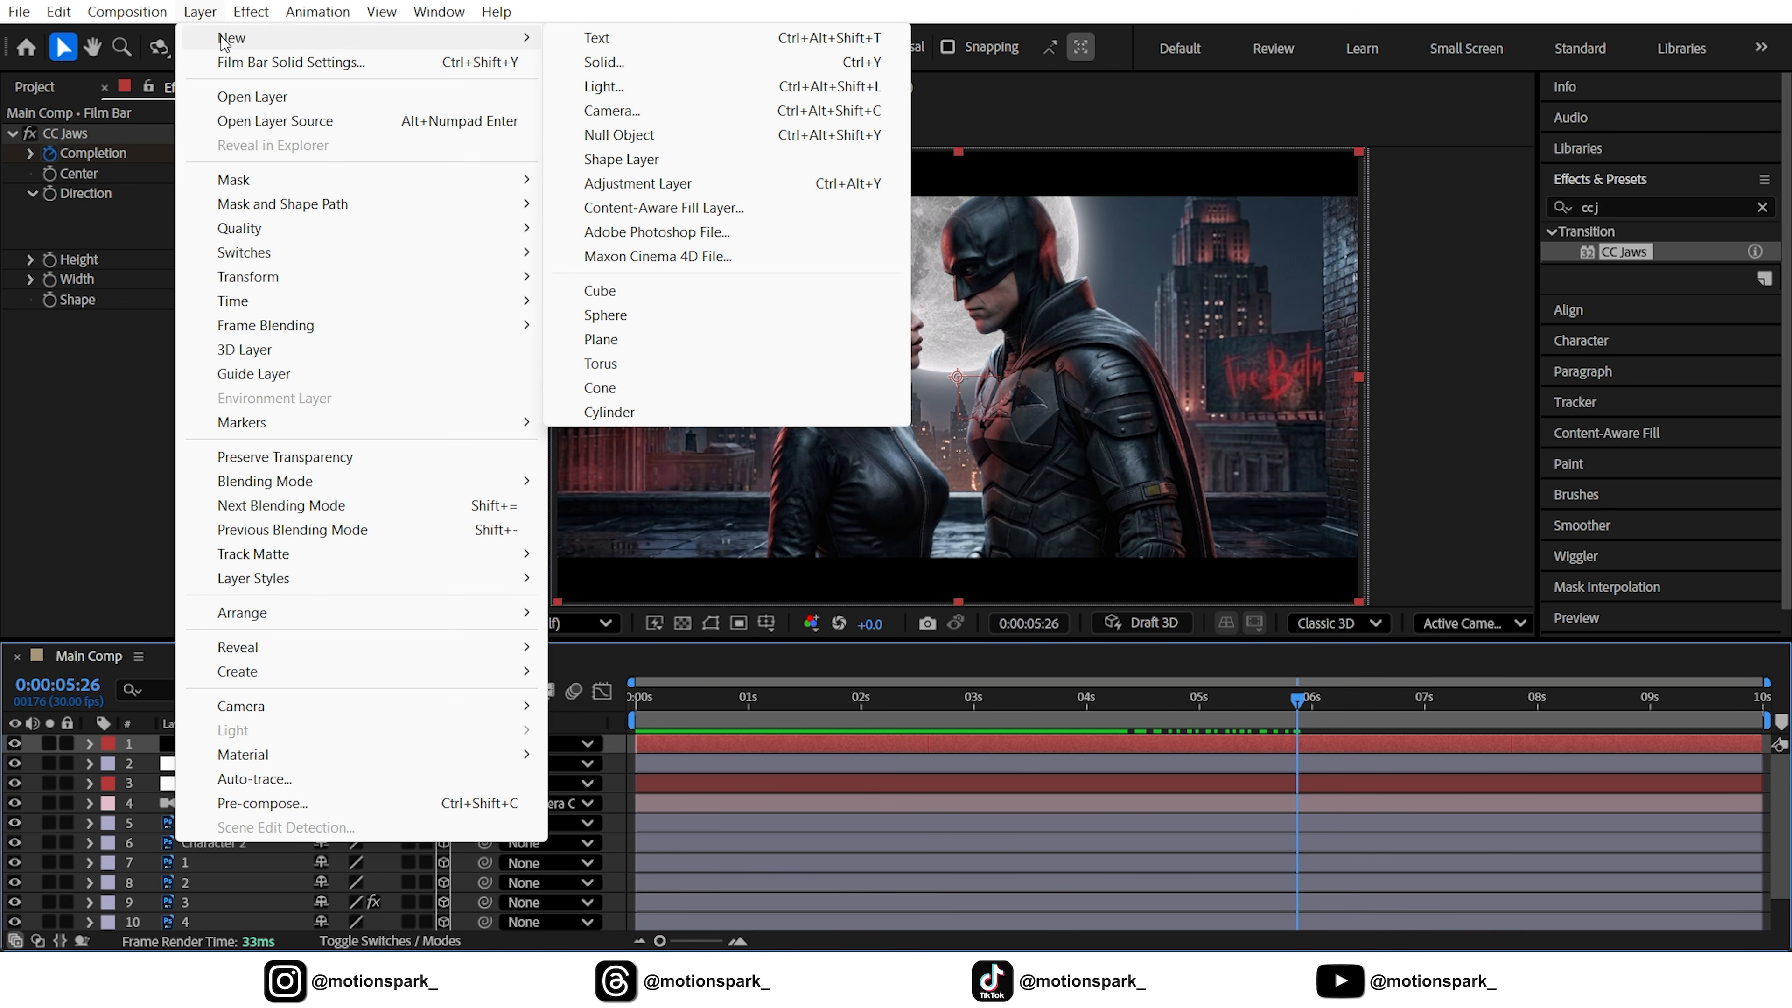
left_click(633, 185)
left_click_drag(222, 746, 222, 764)
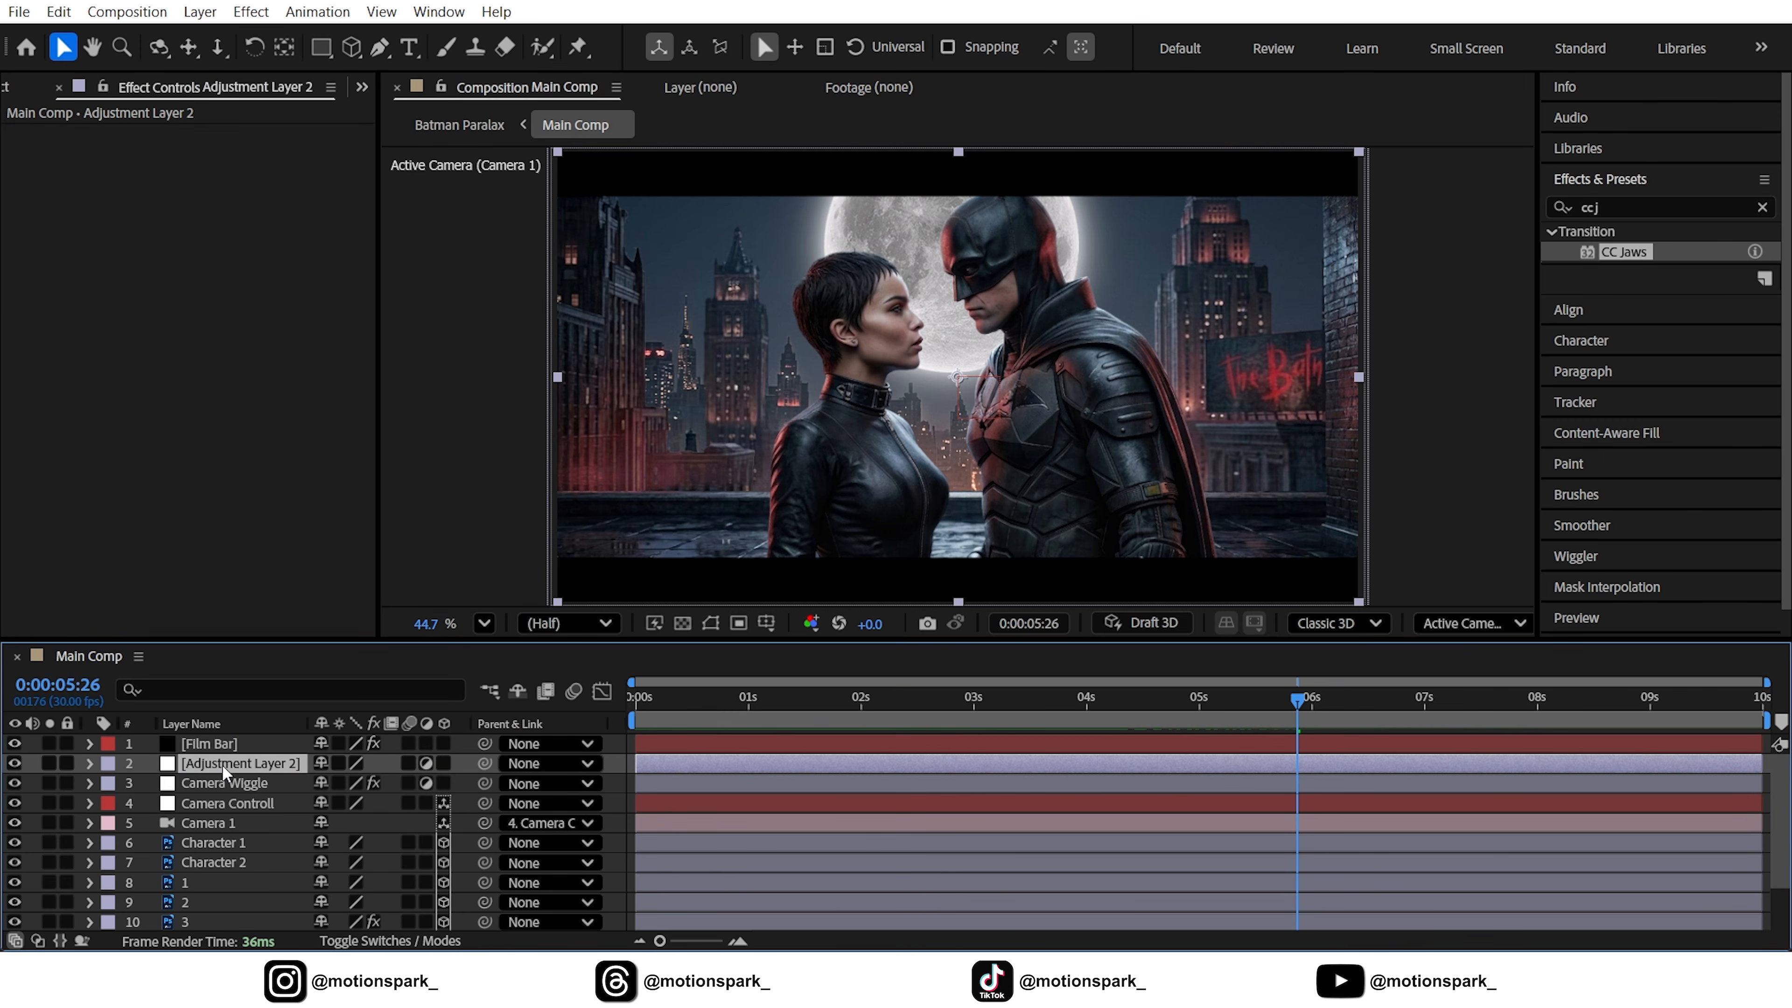
right_click(221, 763)
left_click(302, 678)
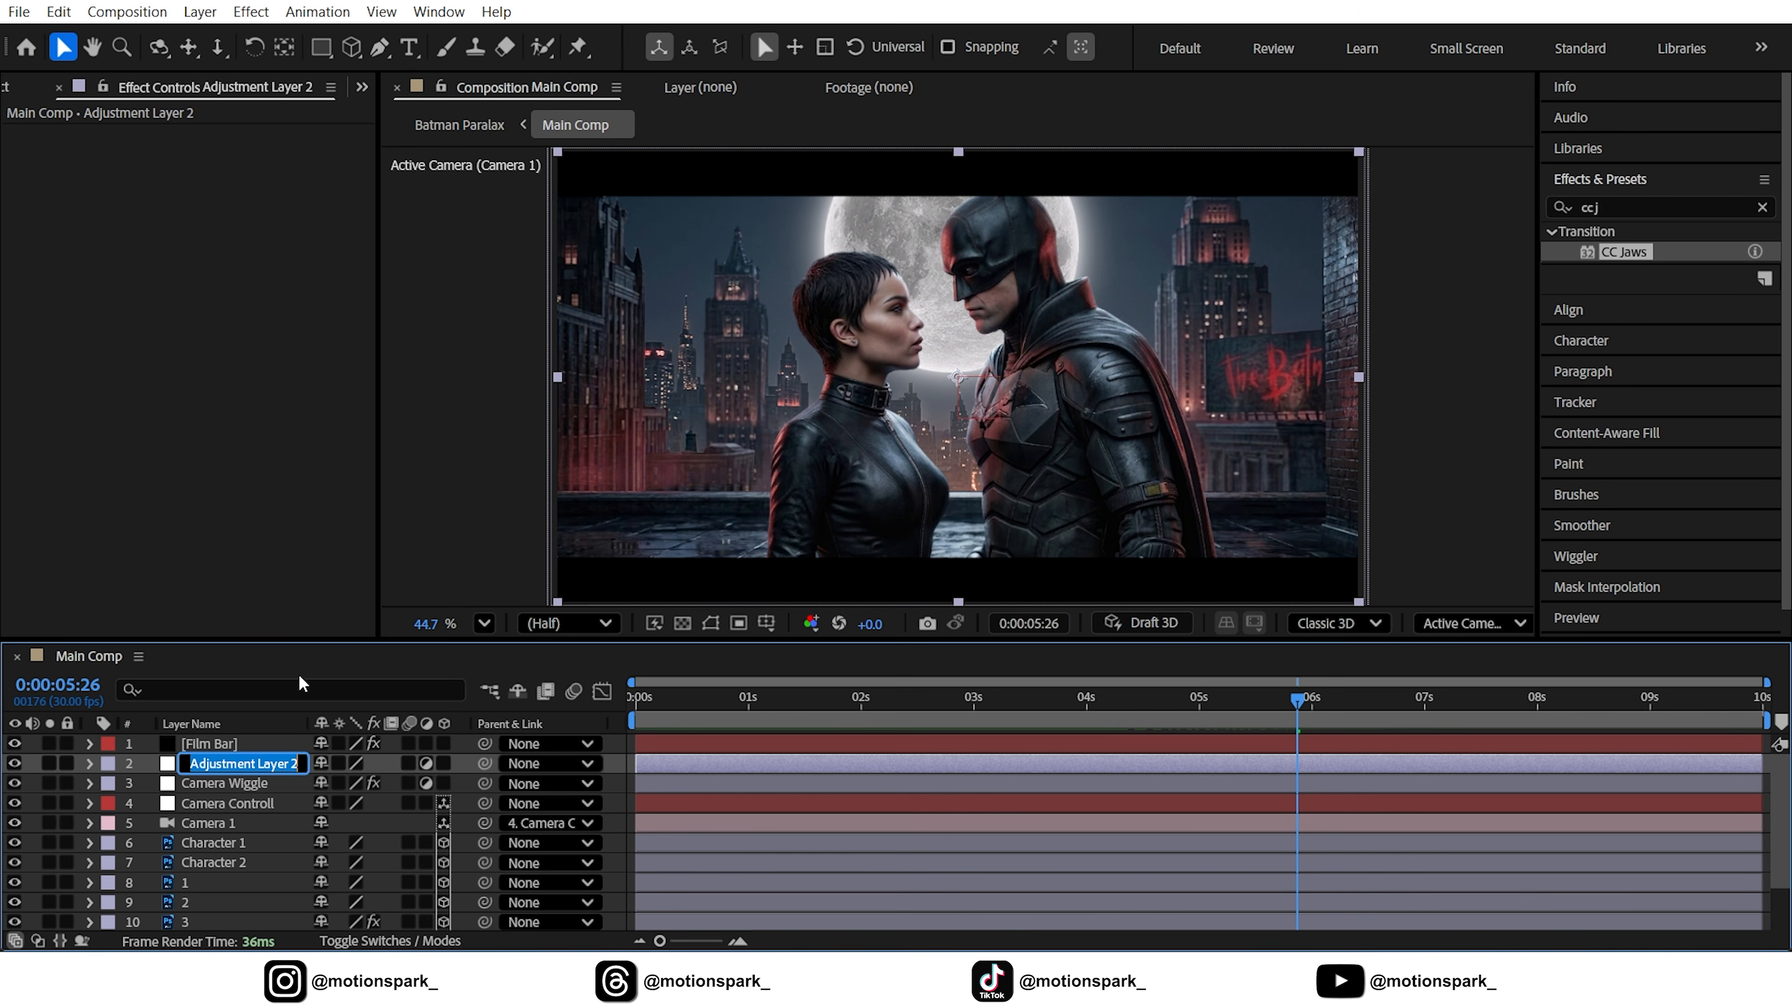
type("Sharpen")
key("Return")
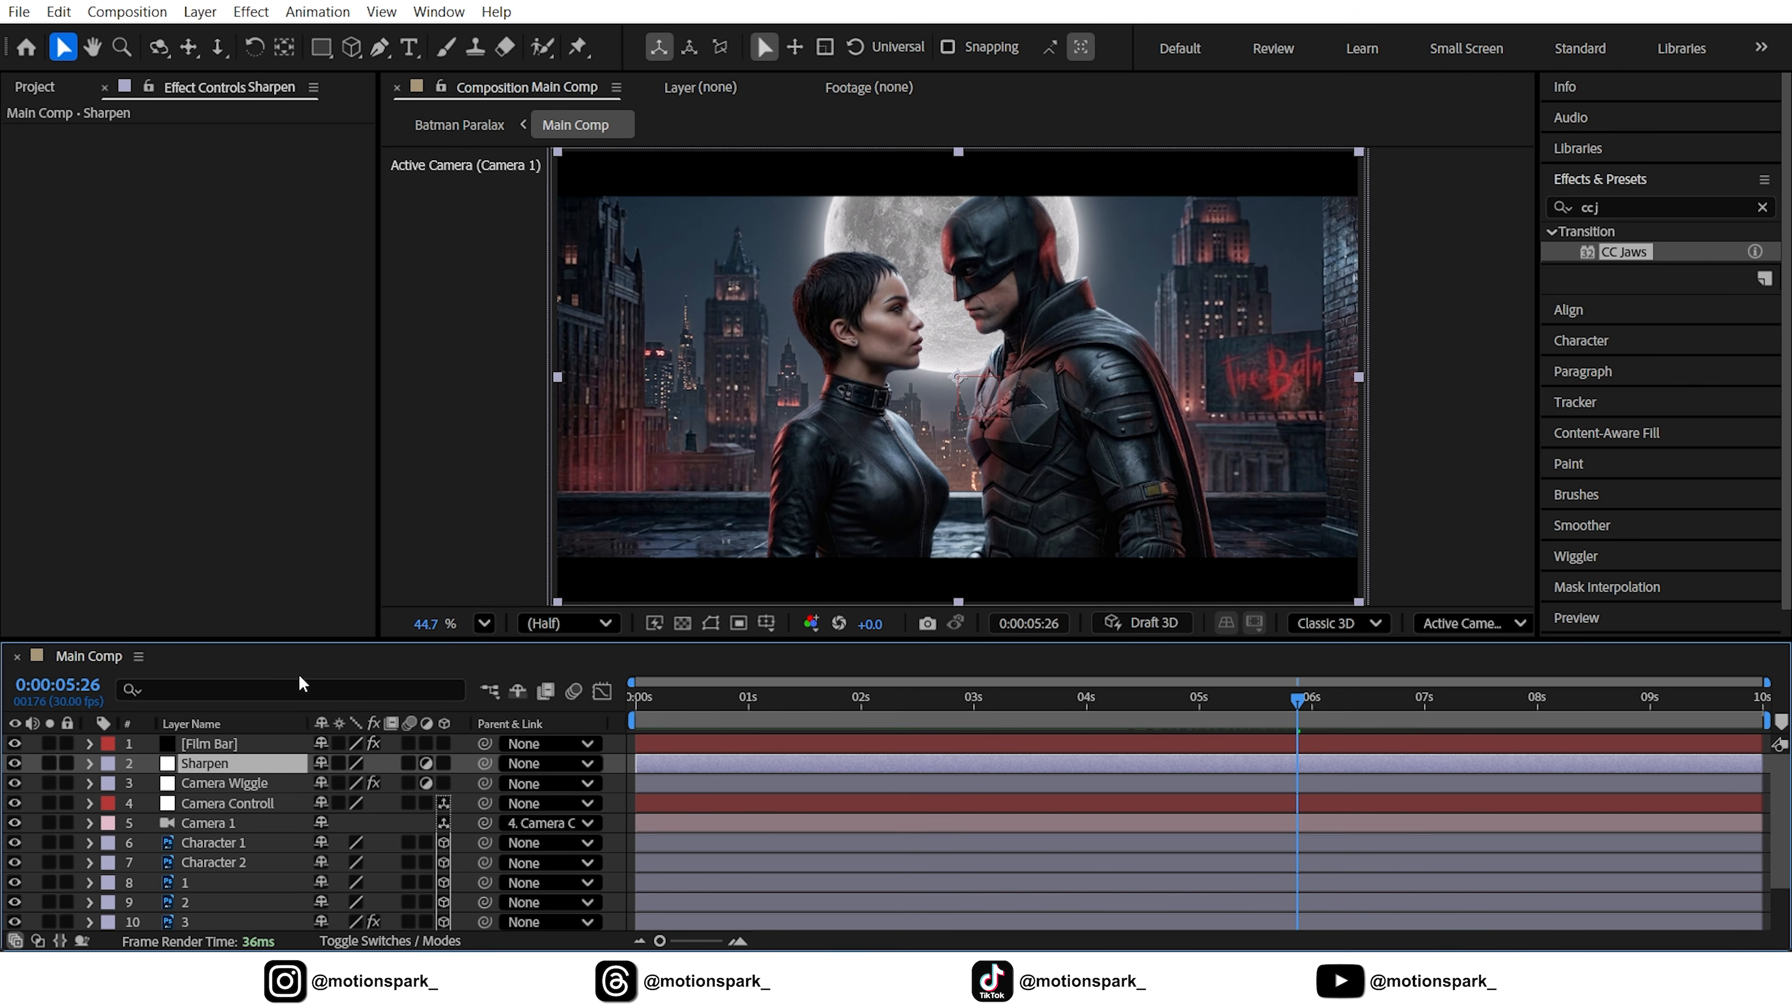
- Apply the Sharpen effect to the Sharpen adjustment layer and set its Sharpen Amount to 15
left_click(1594, 207)
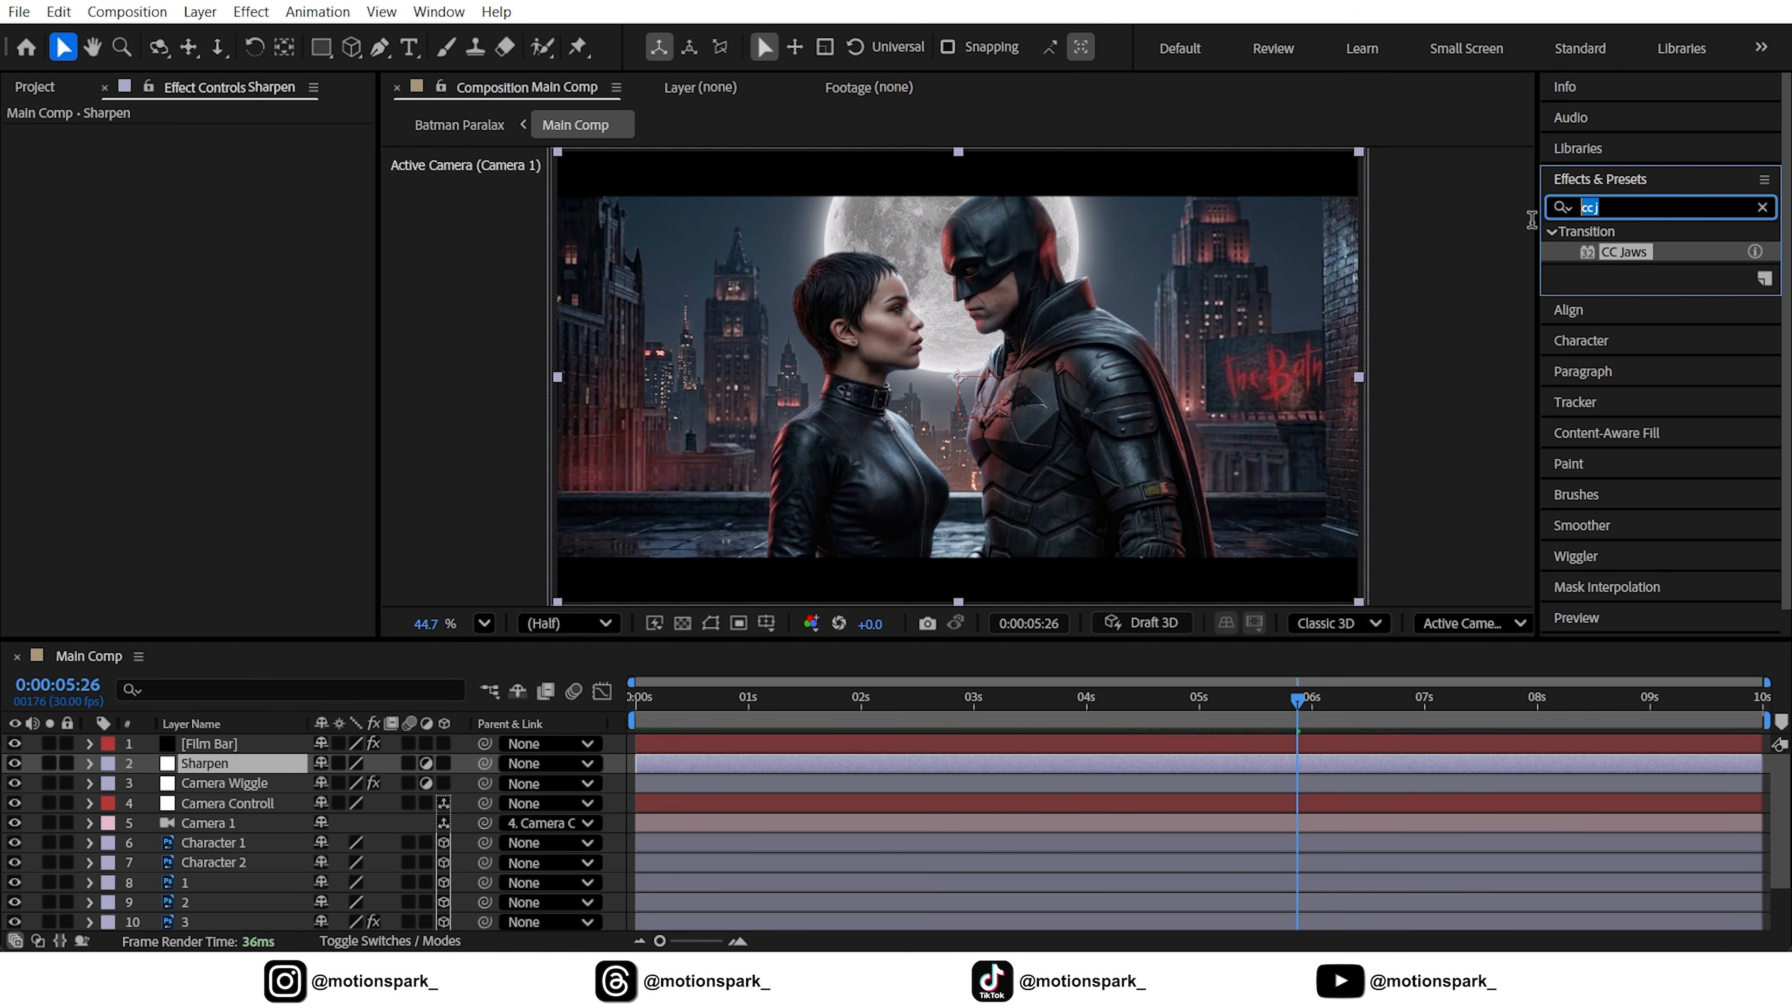
key("BackSpace")
type("shar")
left_click_drag(1630, 252, 226, 764)
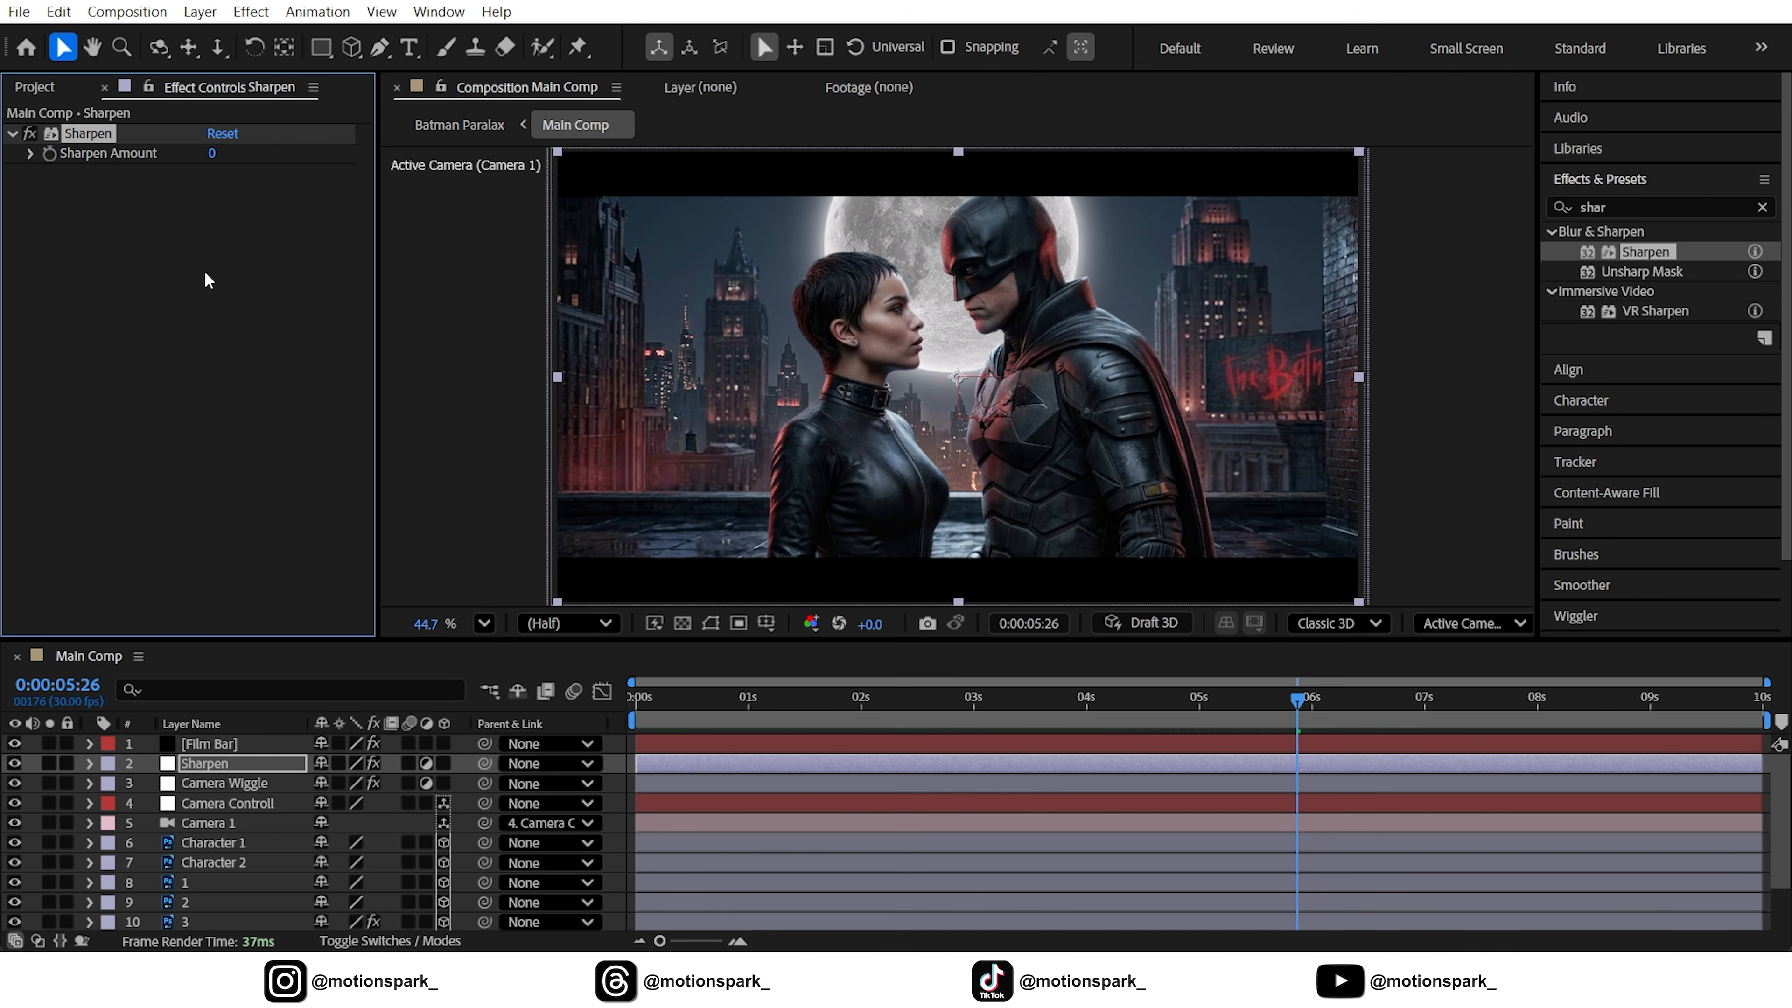
left_click(212, 154)
type("15")
key("Return")
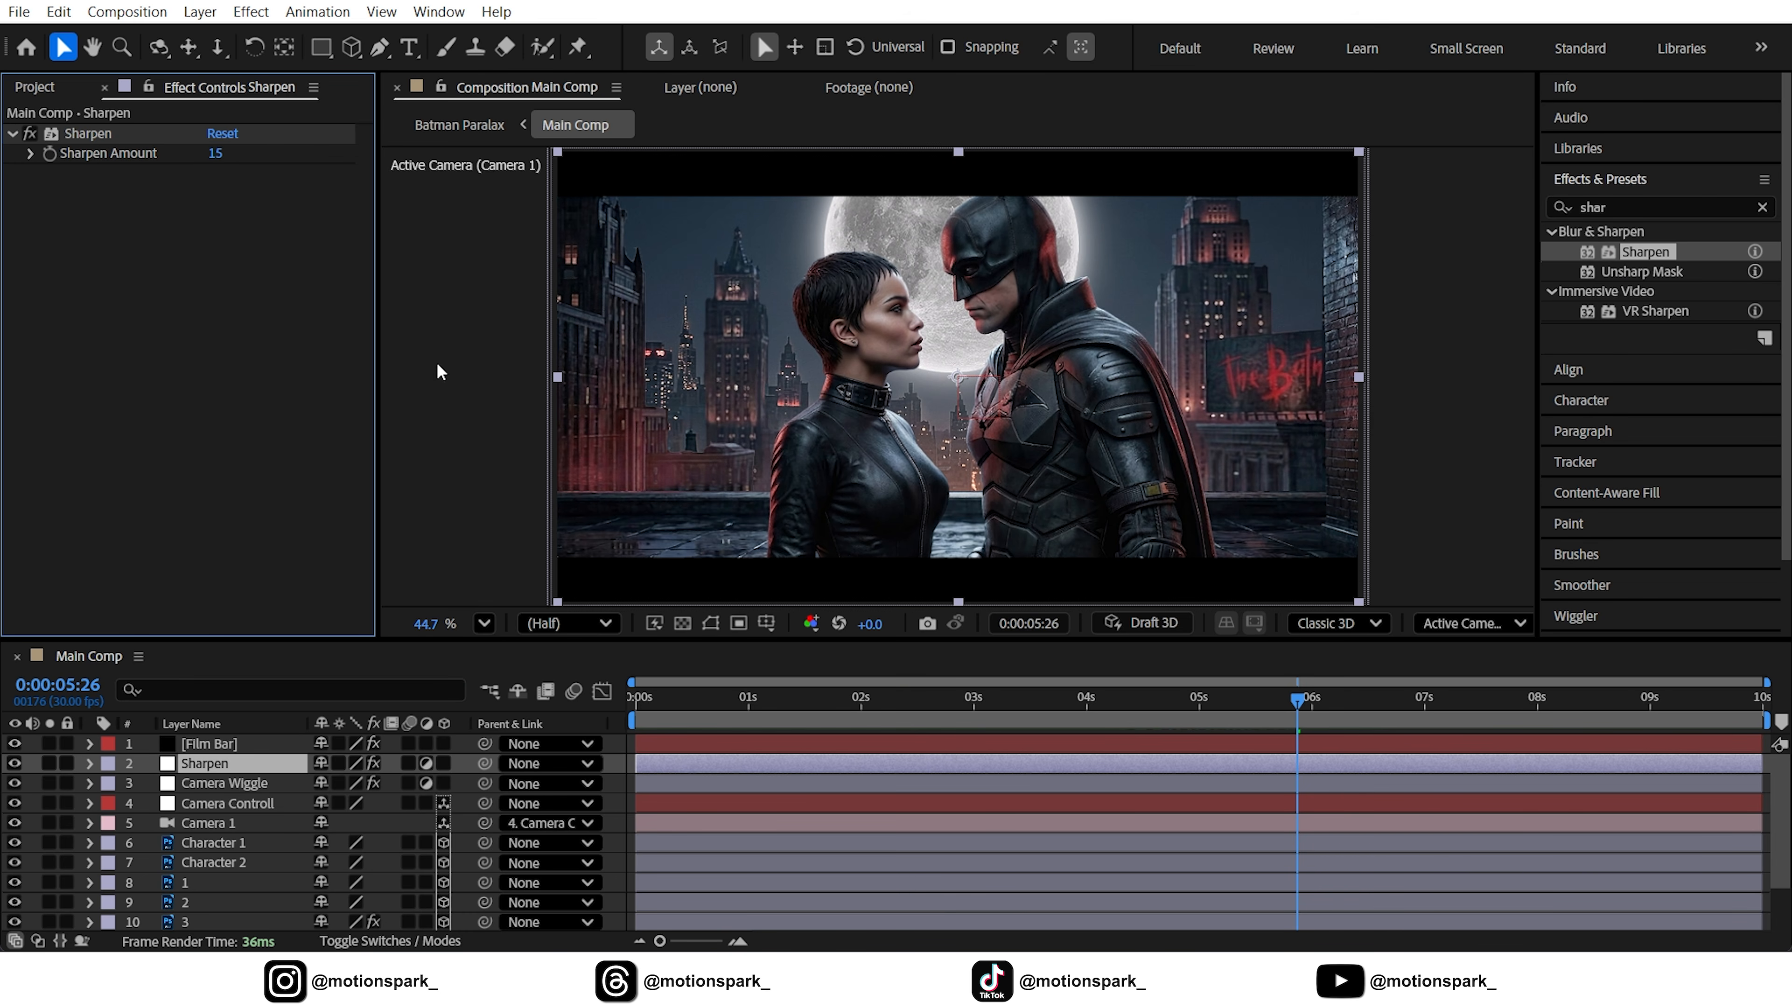
- Add Unsharp Mask to the Sharpen layer with Amount 10, Radius 5 and Threshold 5
left_click_drag(1641, 271, 201, 764)
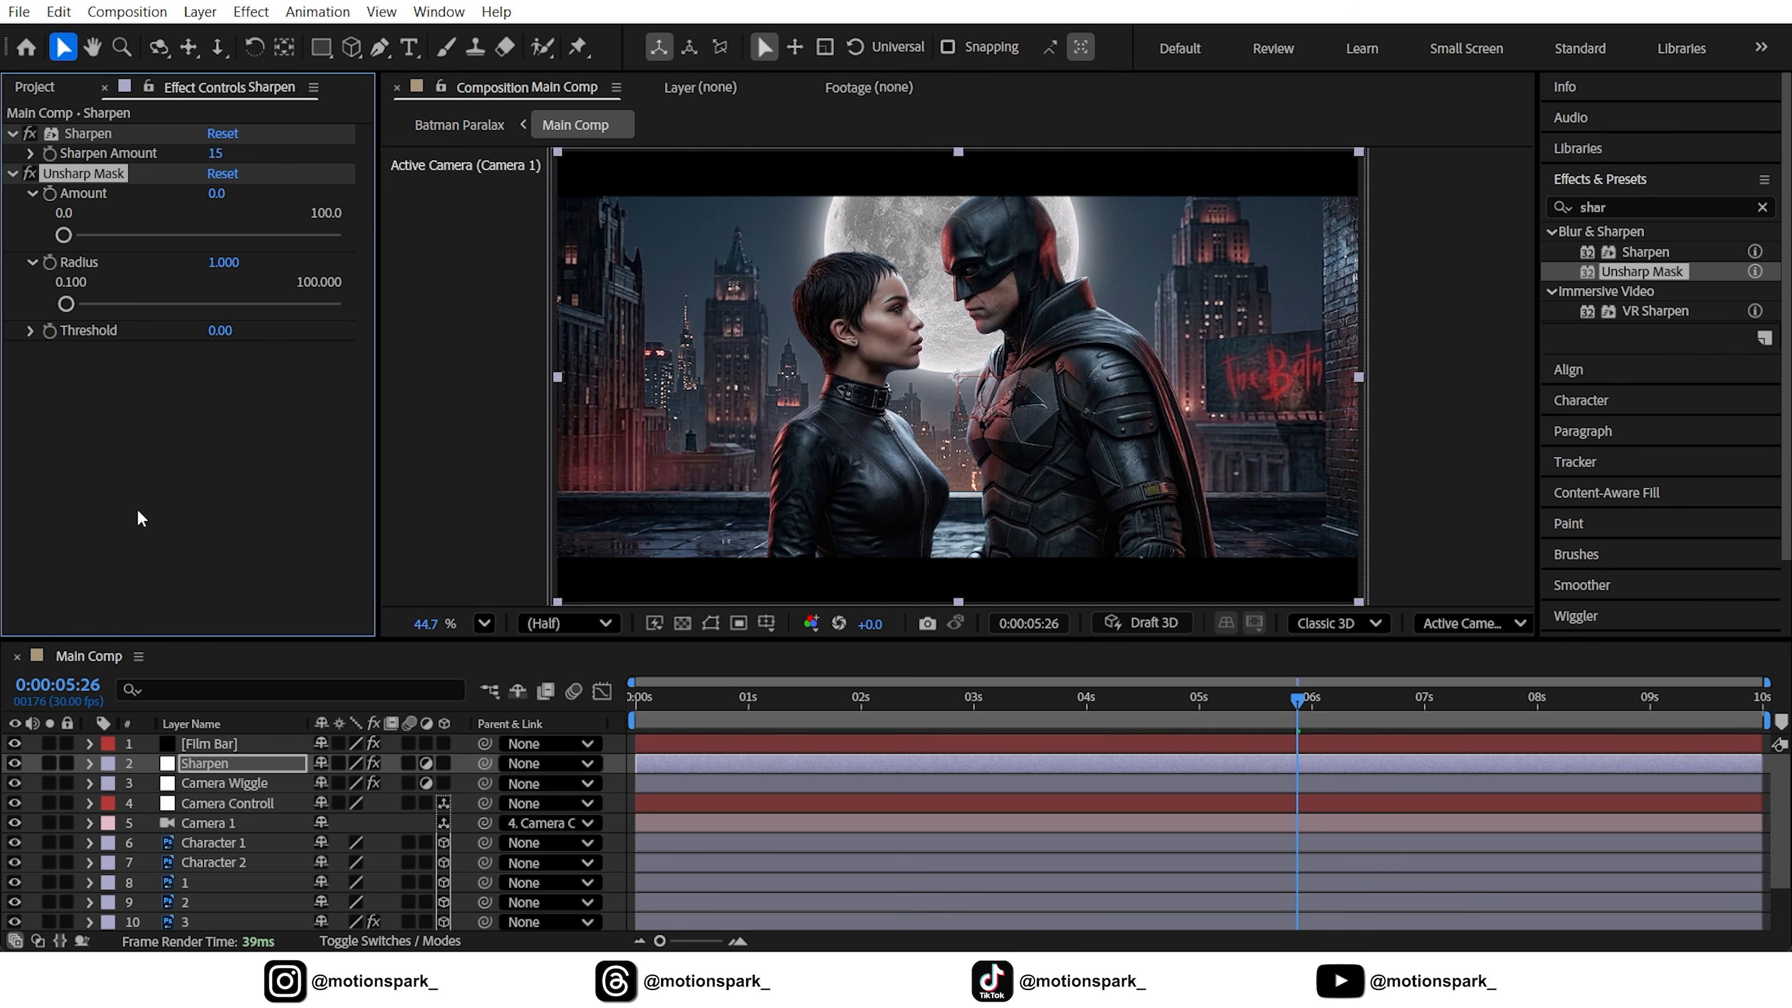
left_click(216, 193)
type("10")
key("Return")
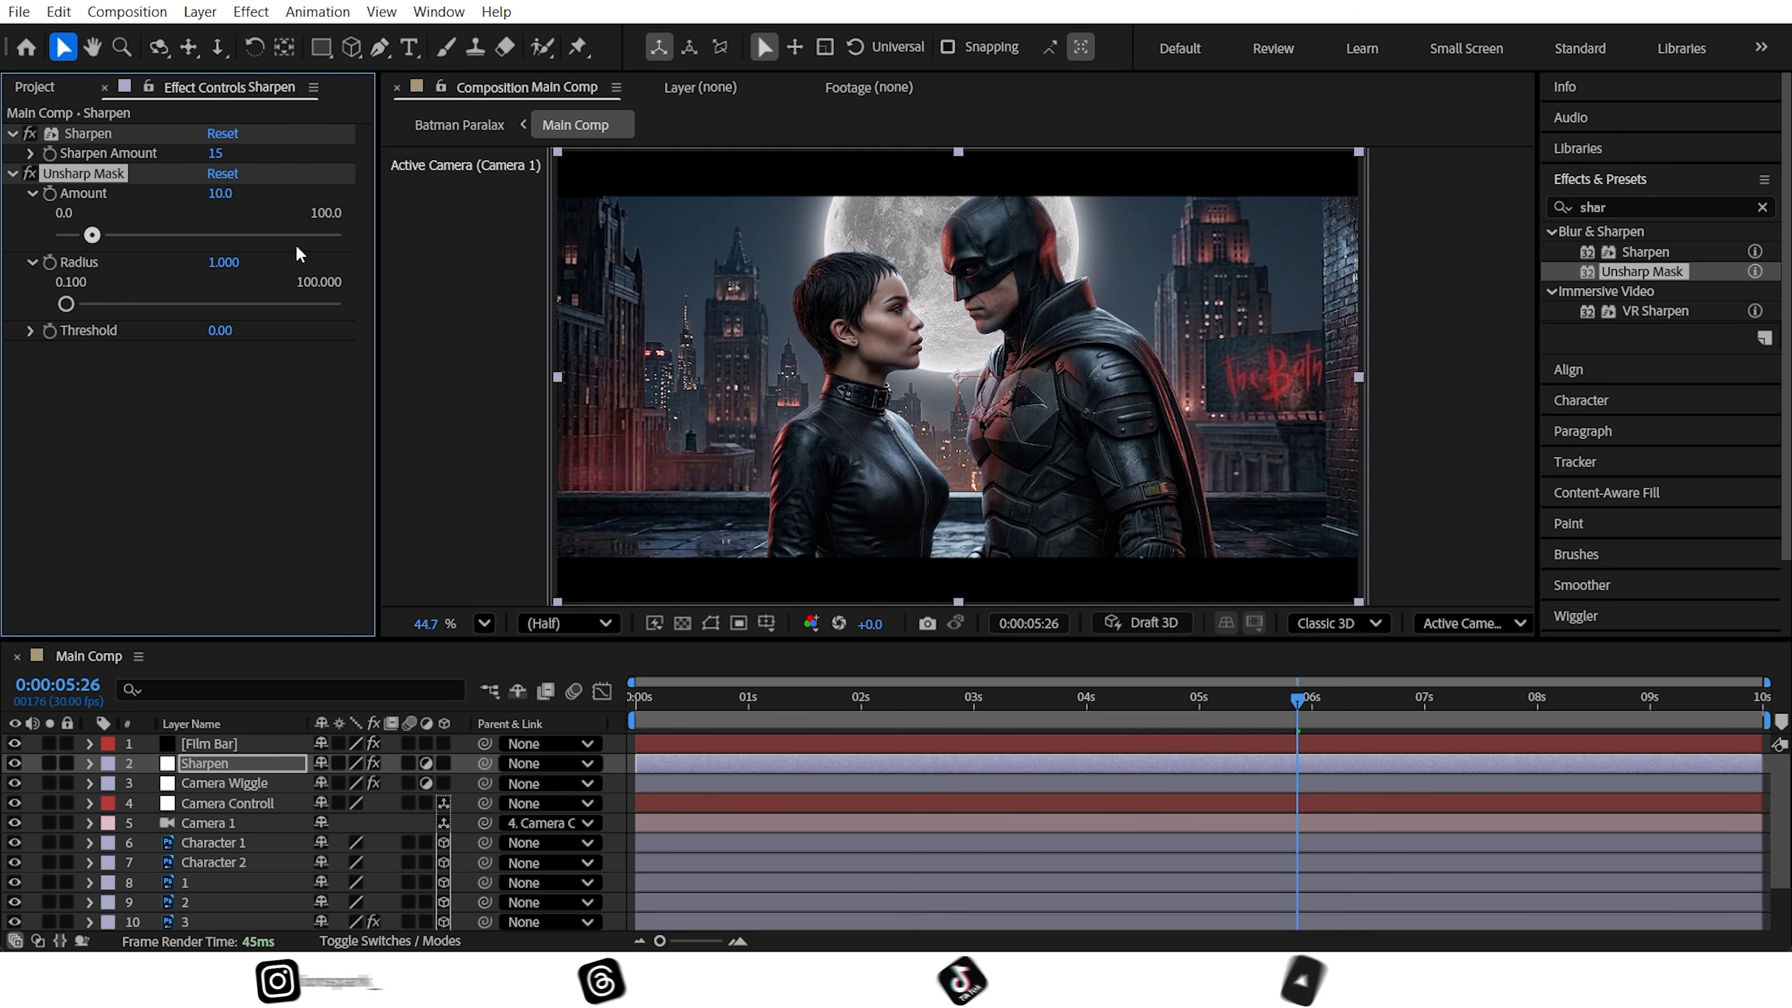
left_click(223, 261)
type("5")
key("Return")
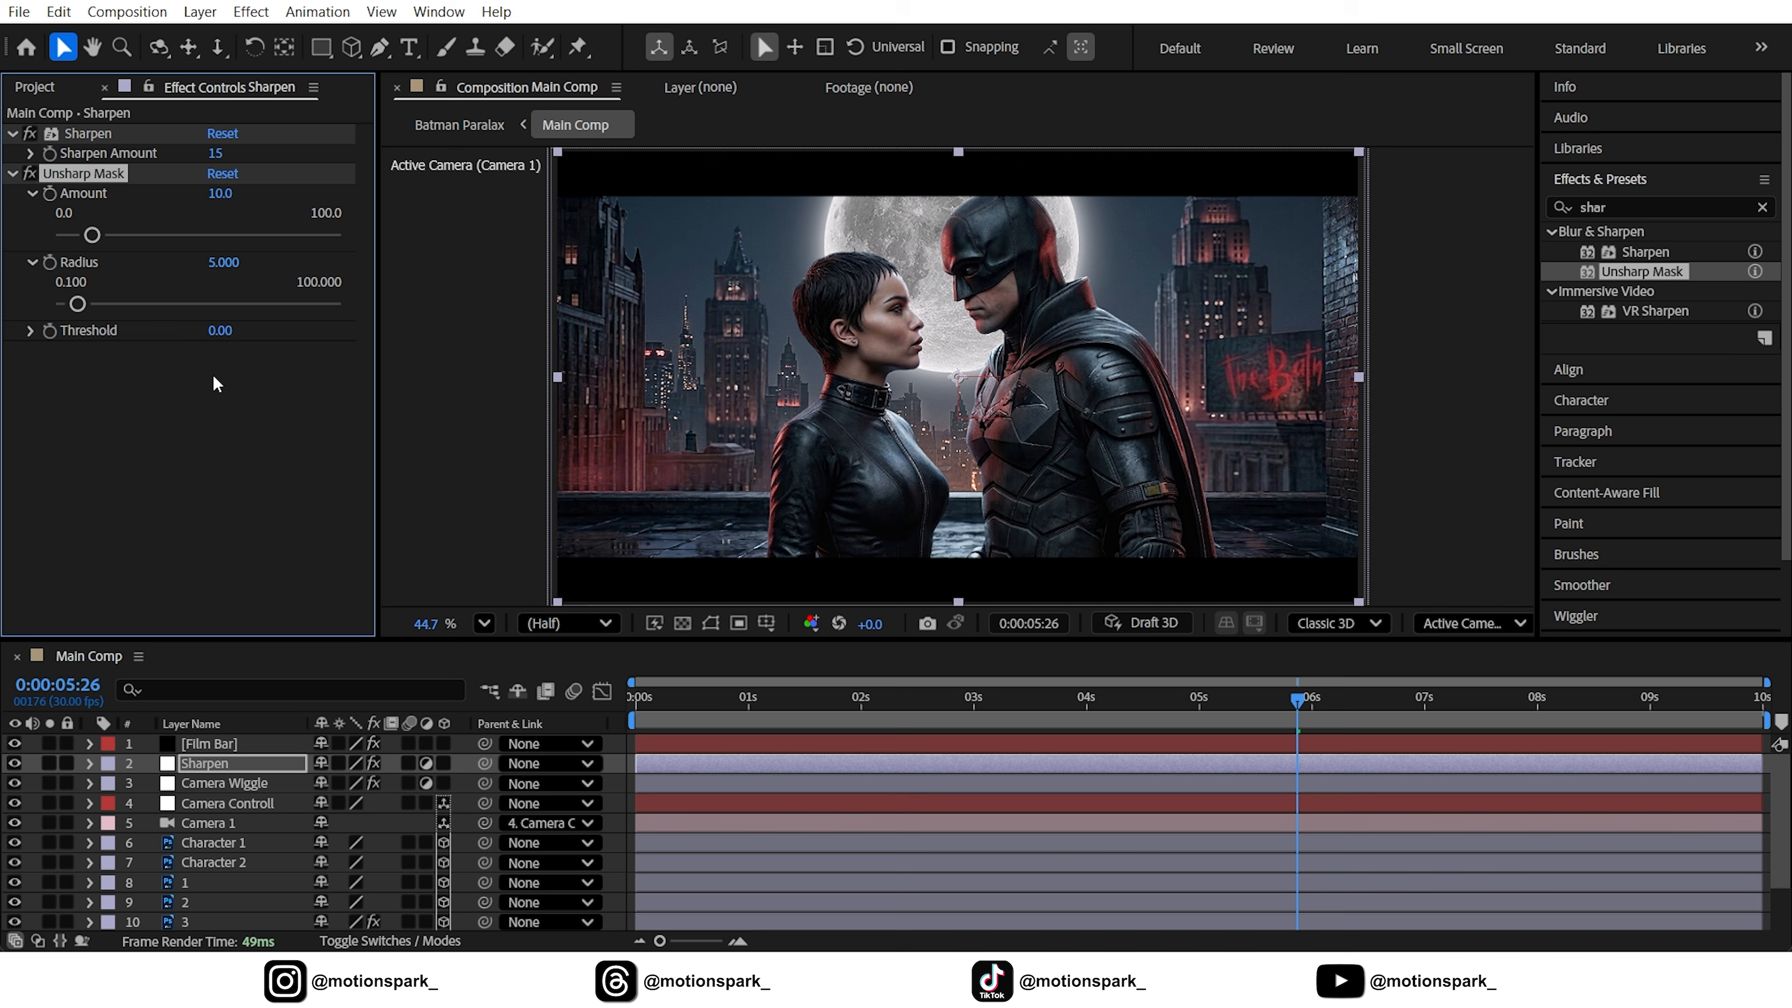
left_click(220, 331)
type("5")
key("Return")
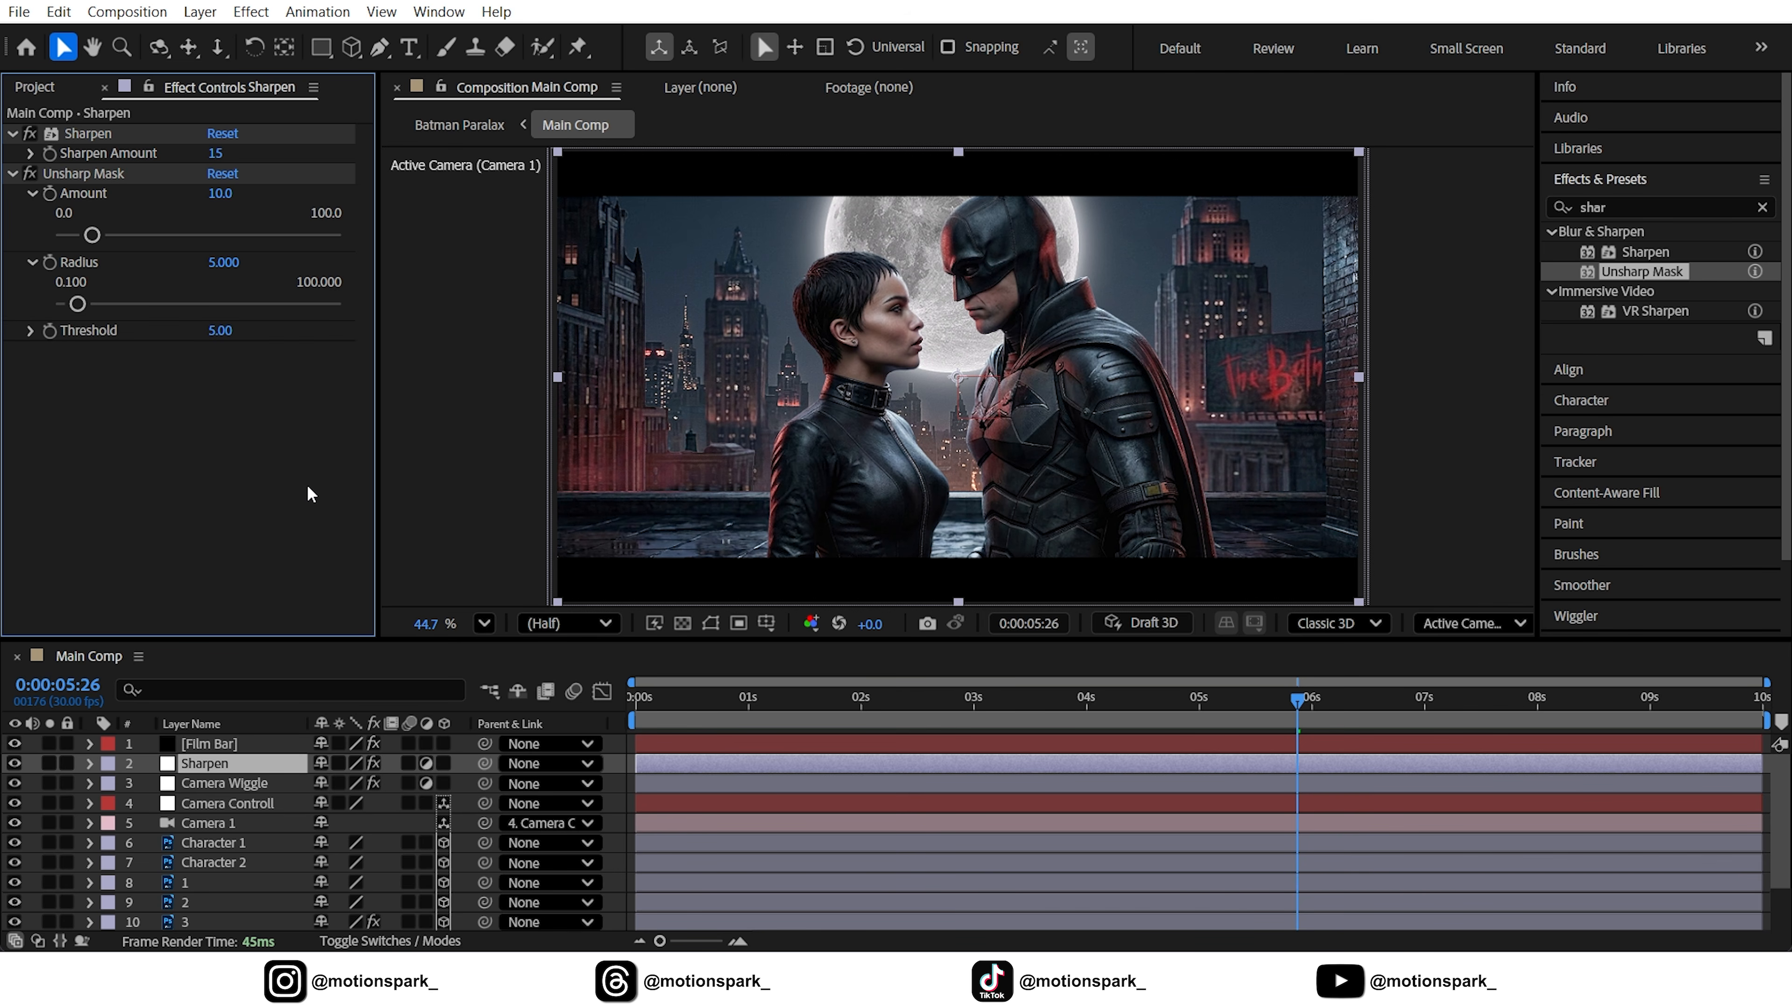
- Add the Noise effect to the Sharpen layer at 10% and check the grain up close
double_click(1595, 207)
type("nois")
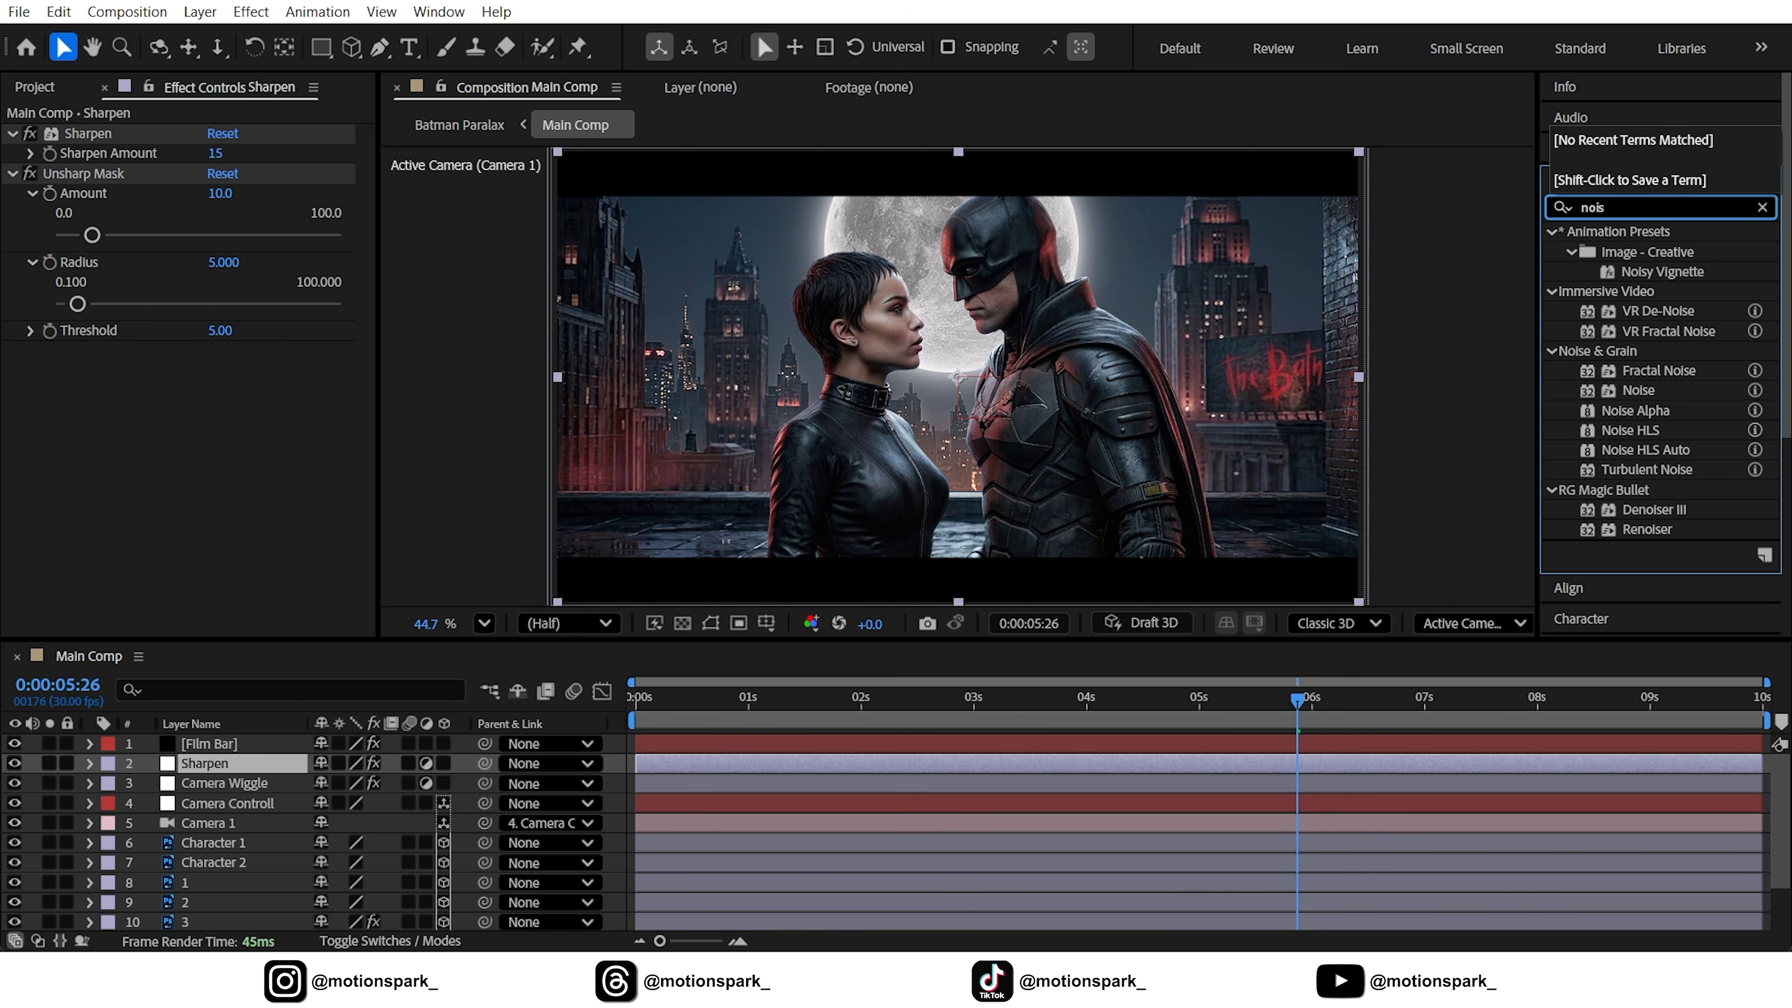
left_click_drag(1639, 390, 311, 495)
left_click(219, 371)
type("10")
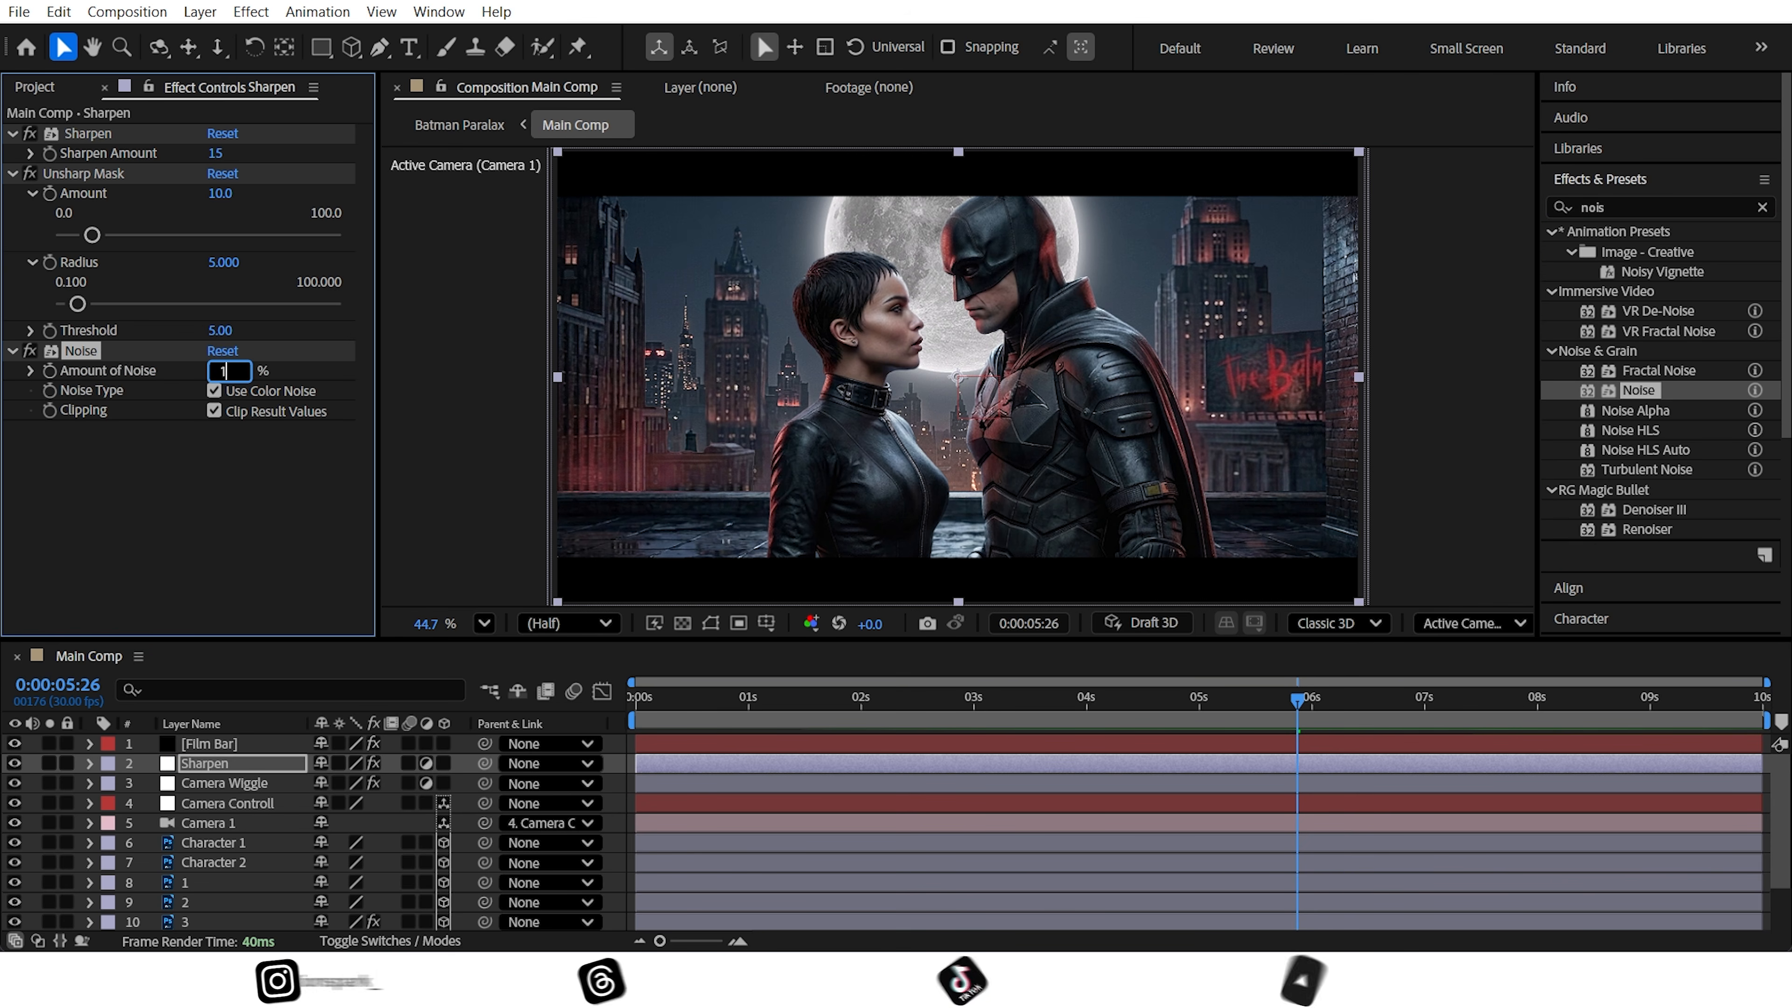
key("Return")
scroll(868, 292, "up", 4)
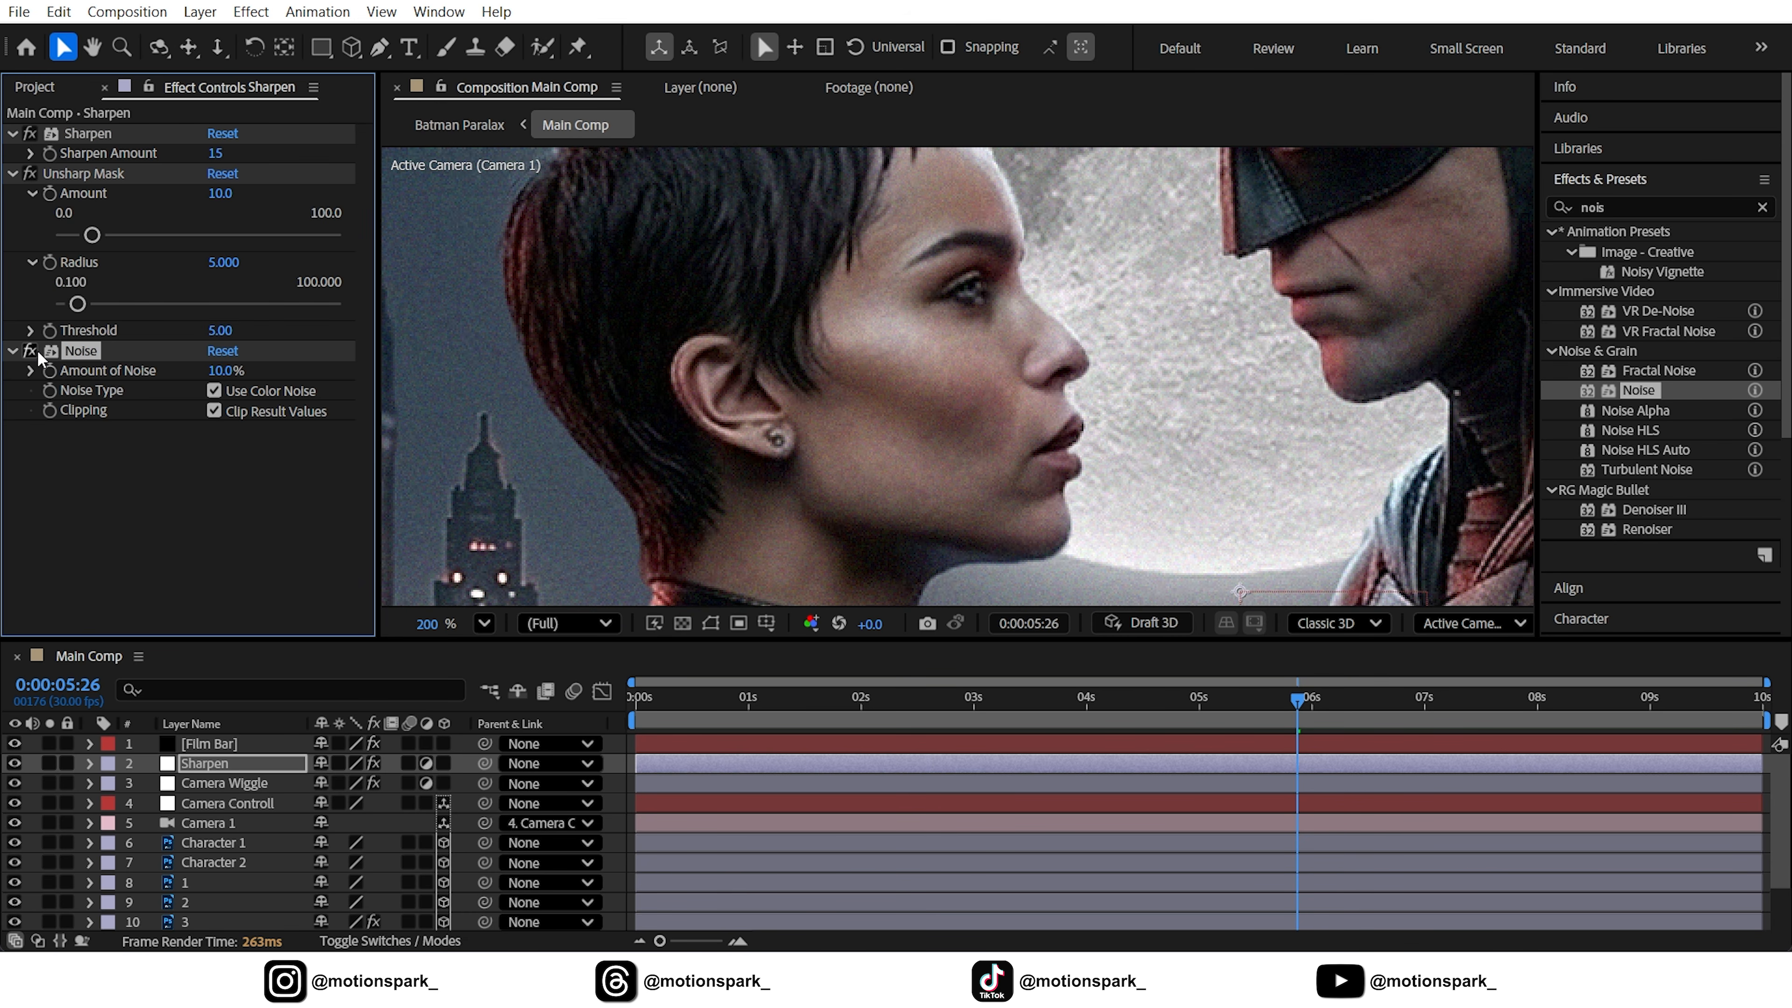
left_click(484, 623)
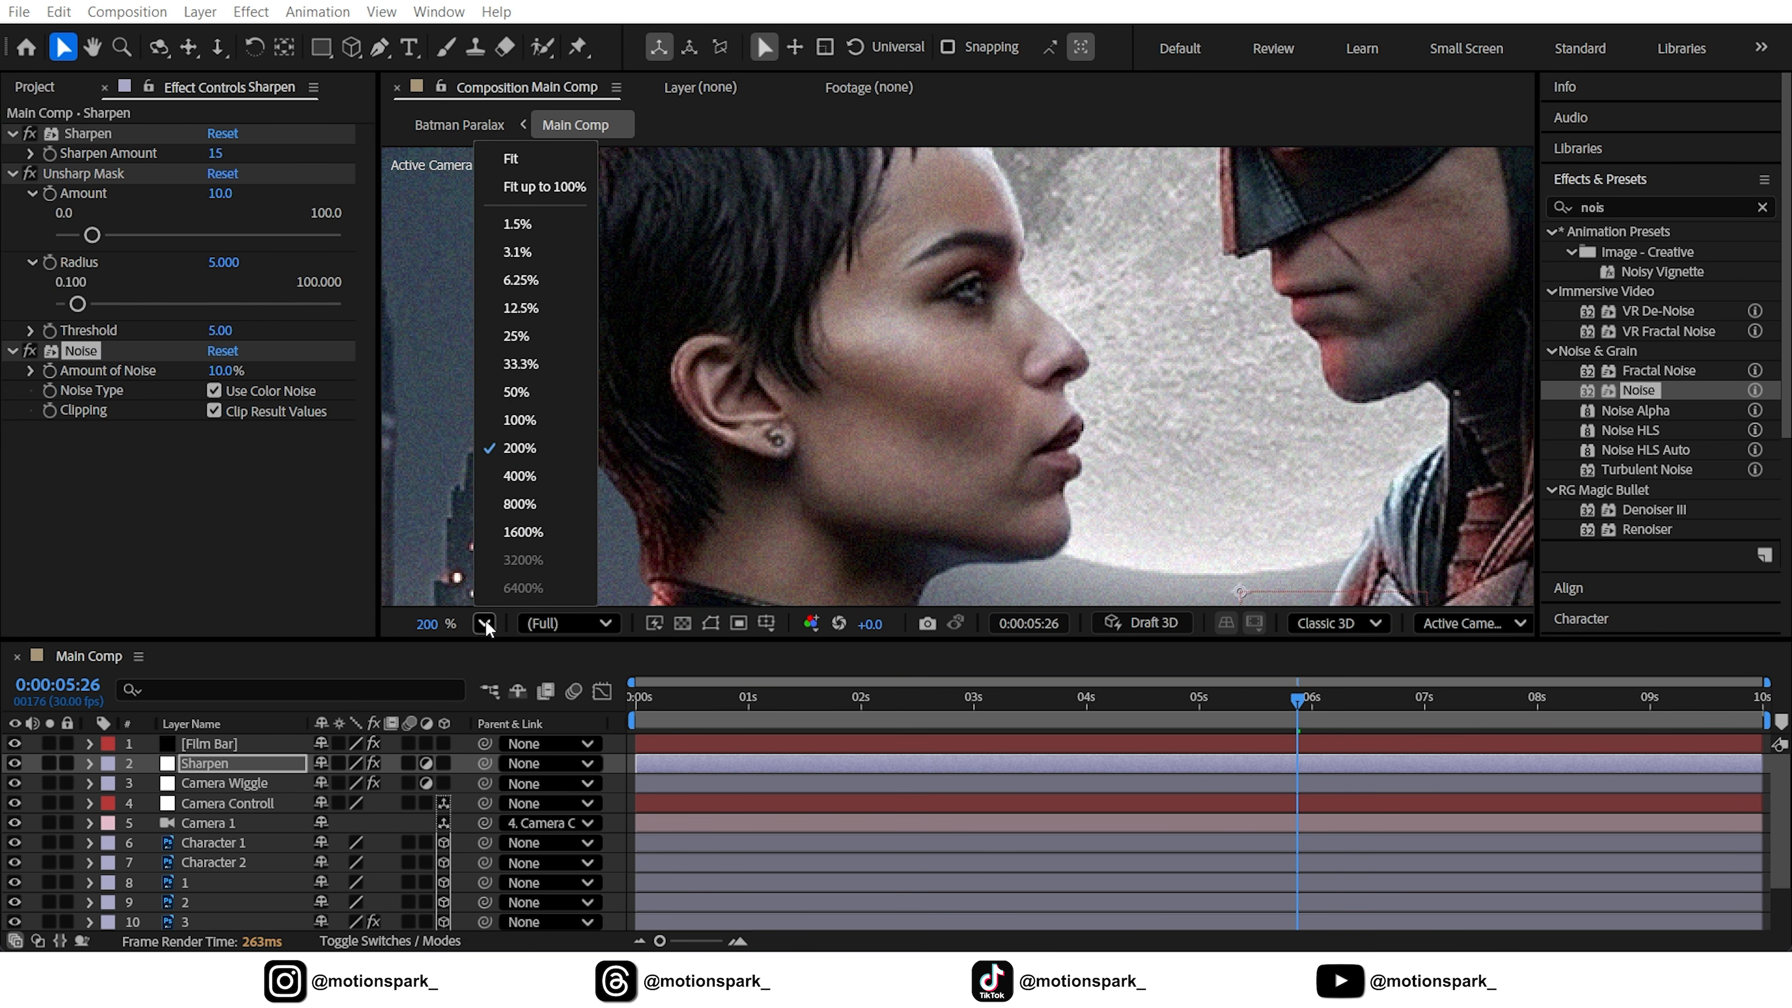
left_click(531, 176)
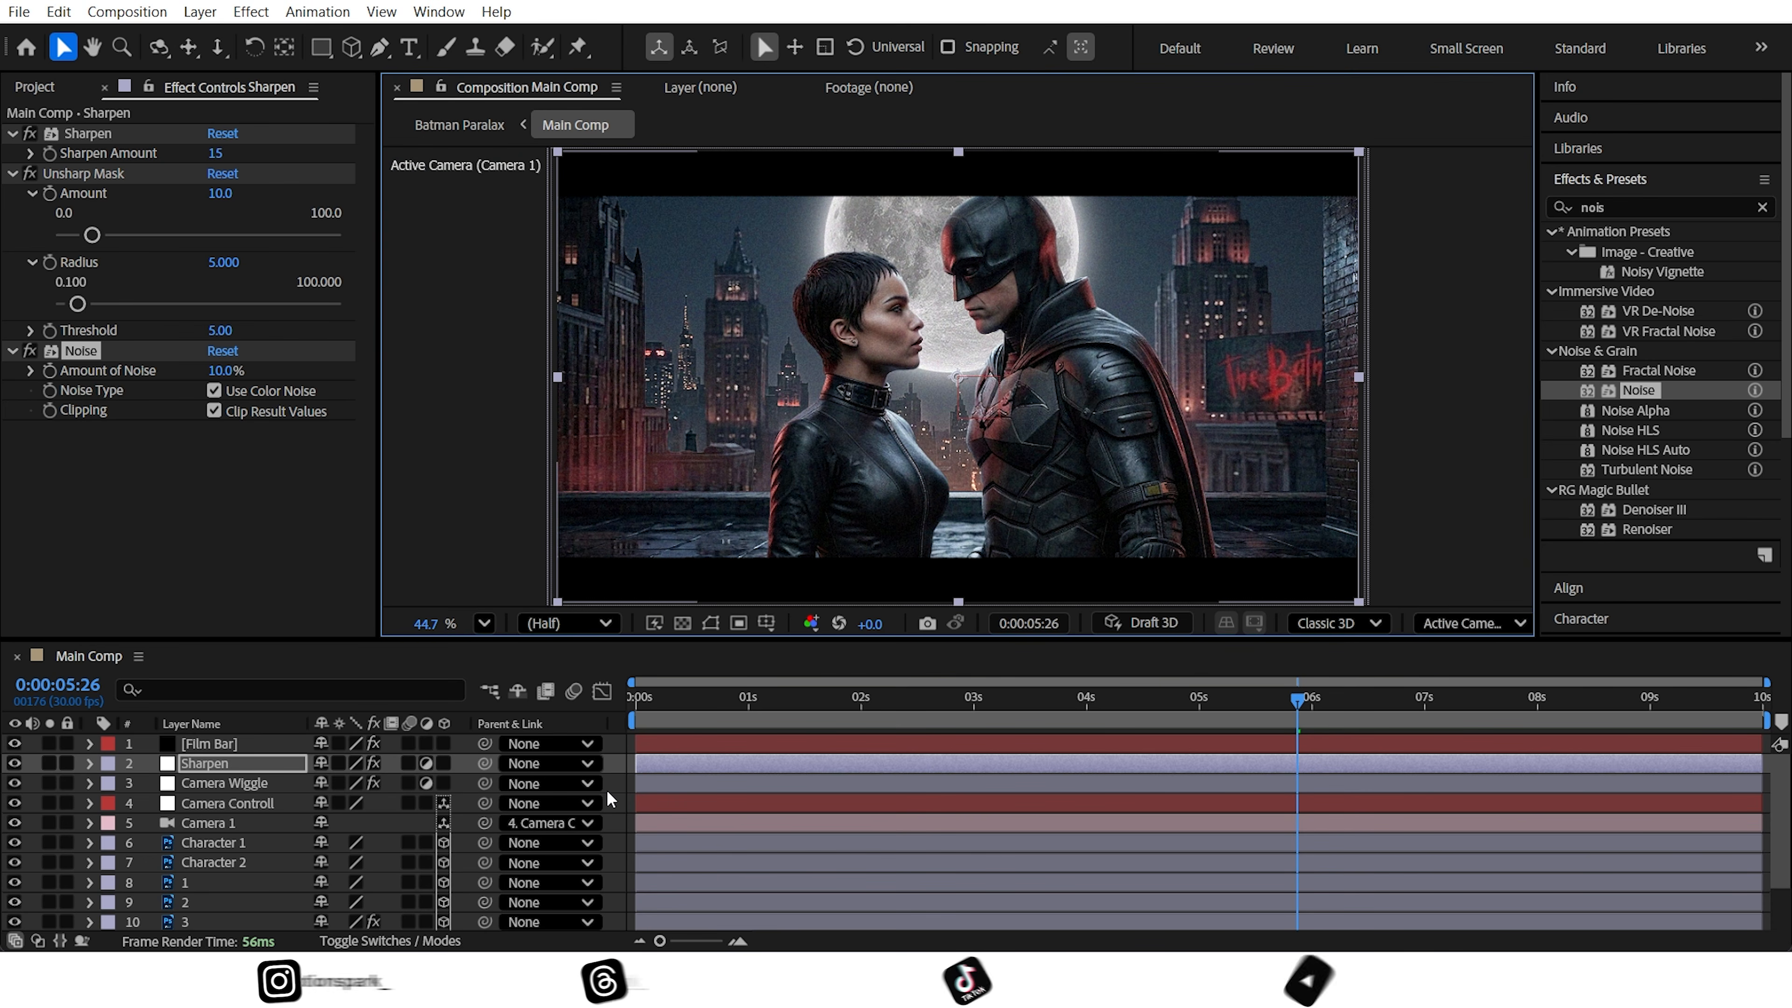
- Create another adjustment layer, place it directly below Film Bar and name it Rain
left_click(608, 789)
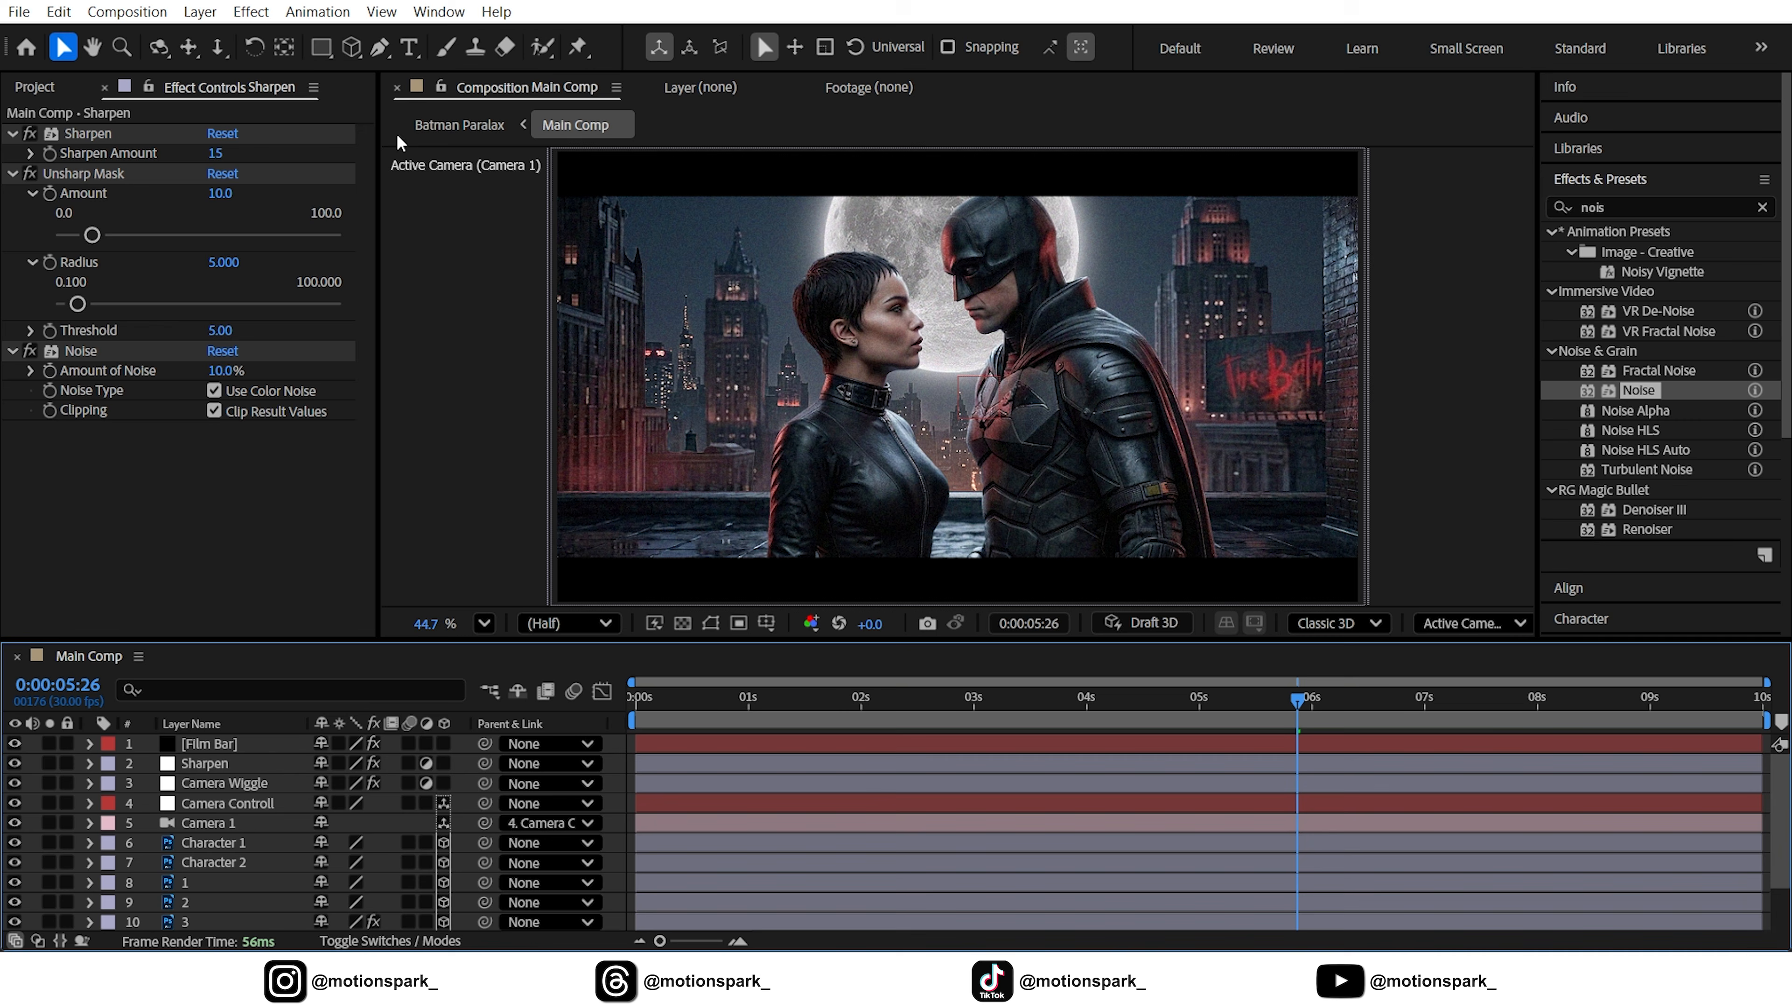
left_click(200, 11)
mouse_move(223, 35)
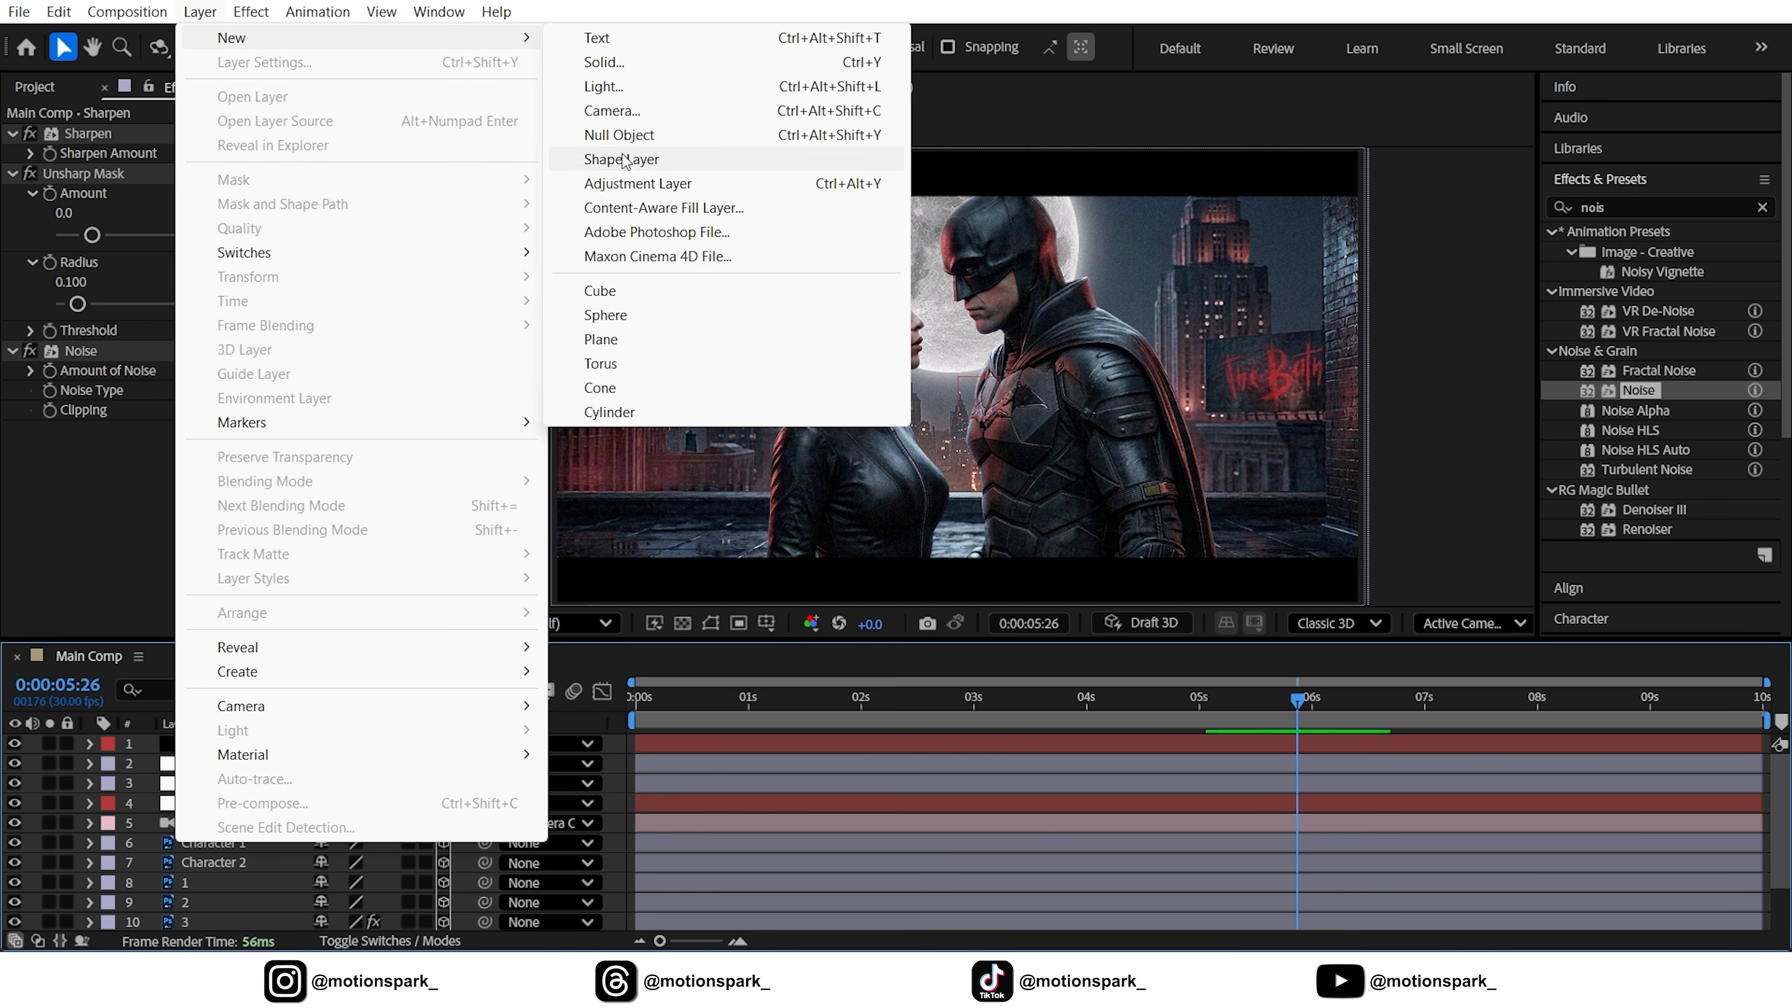
left_click(631, 184)
left_click_drag(249, 740, 221, 766)
right_click(212, 765)
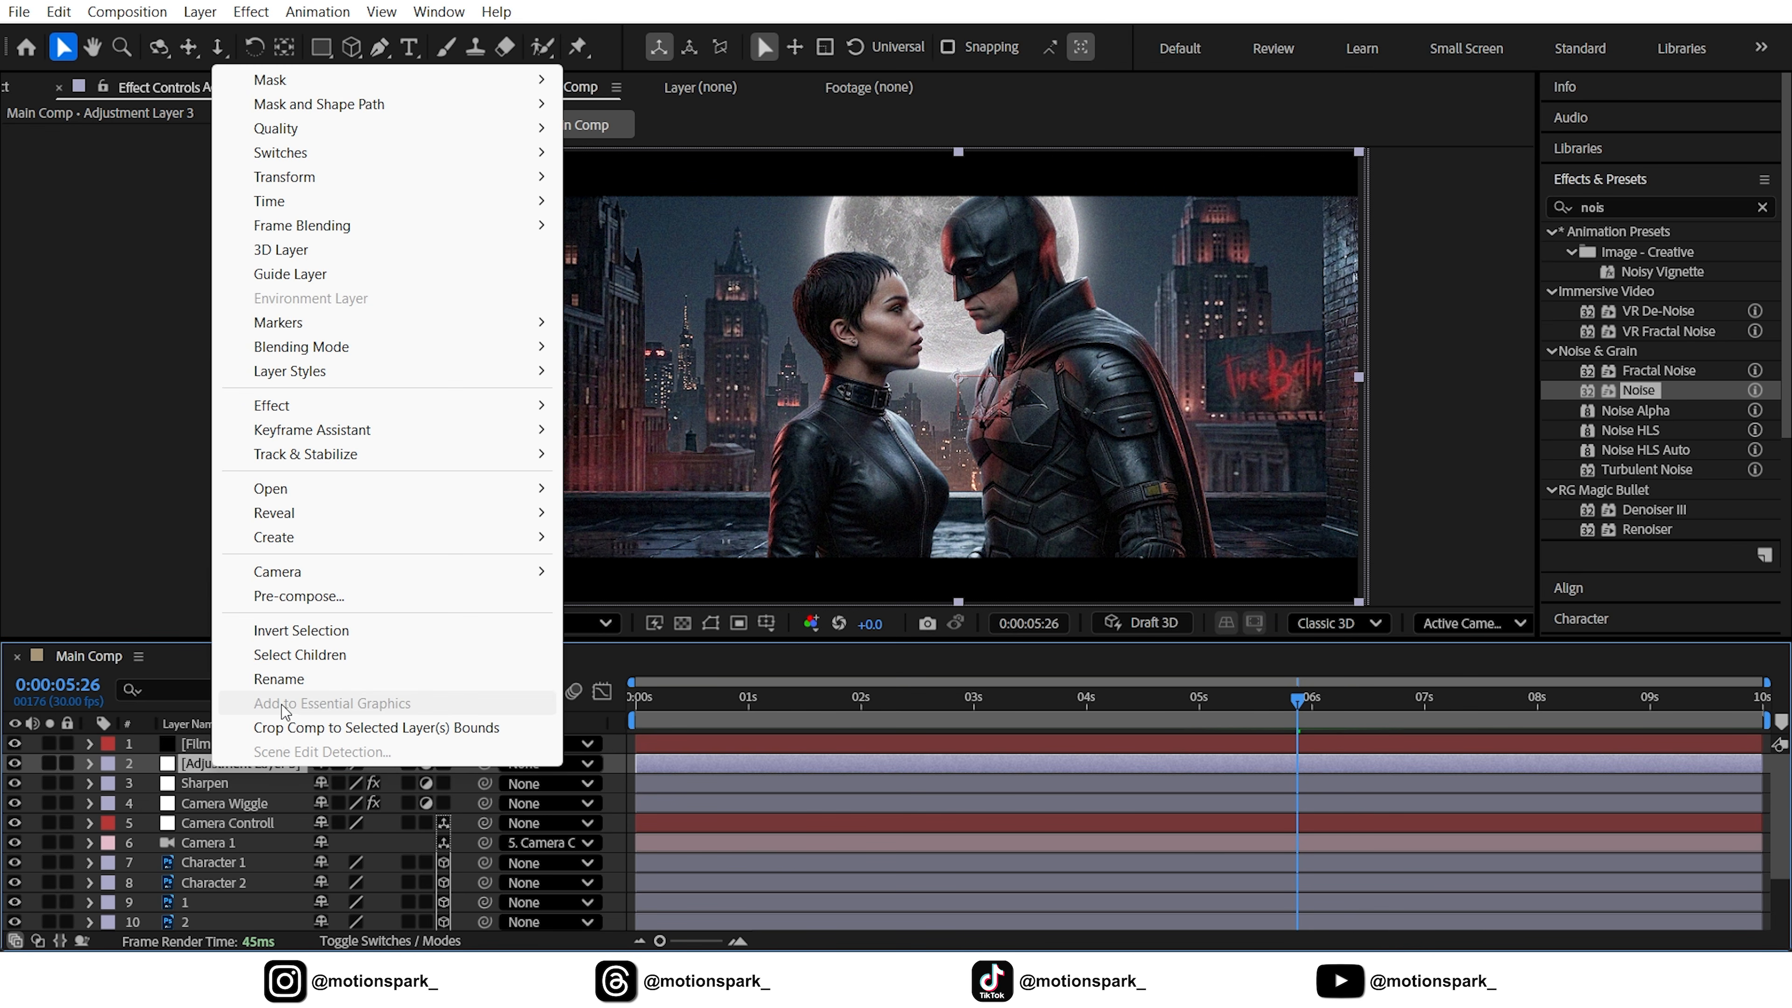
left_click(293, 680)
type("Rain")
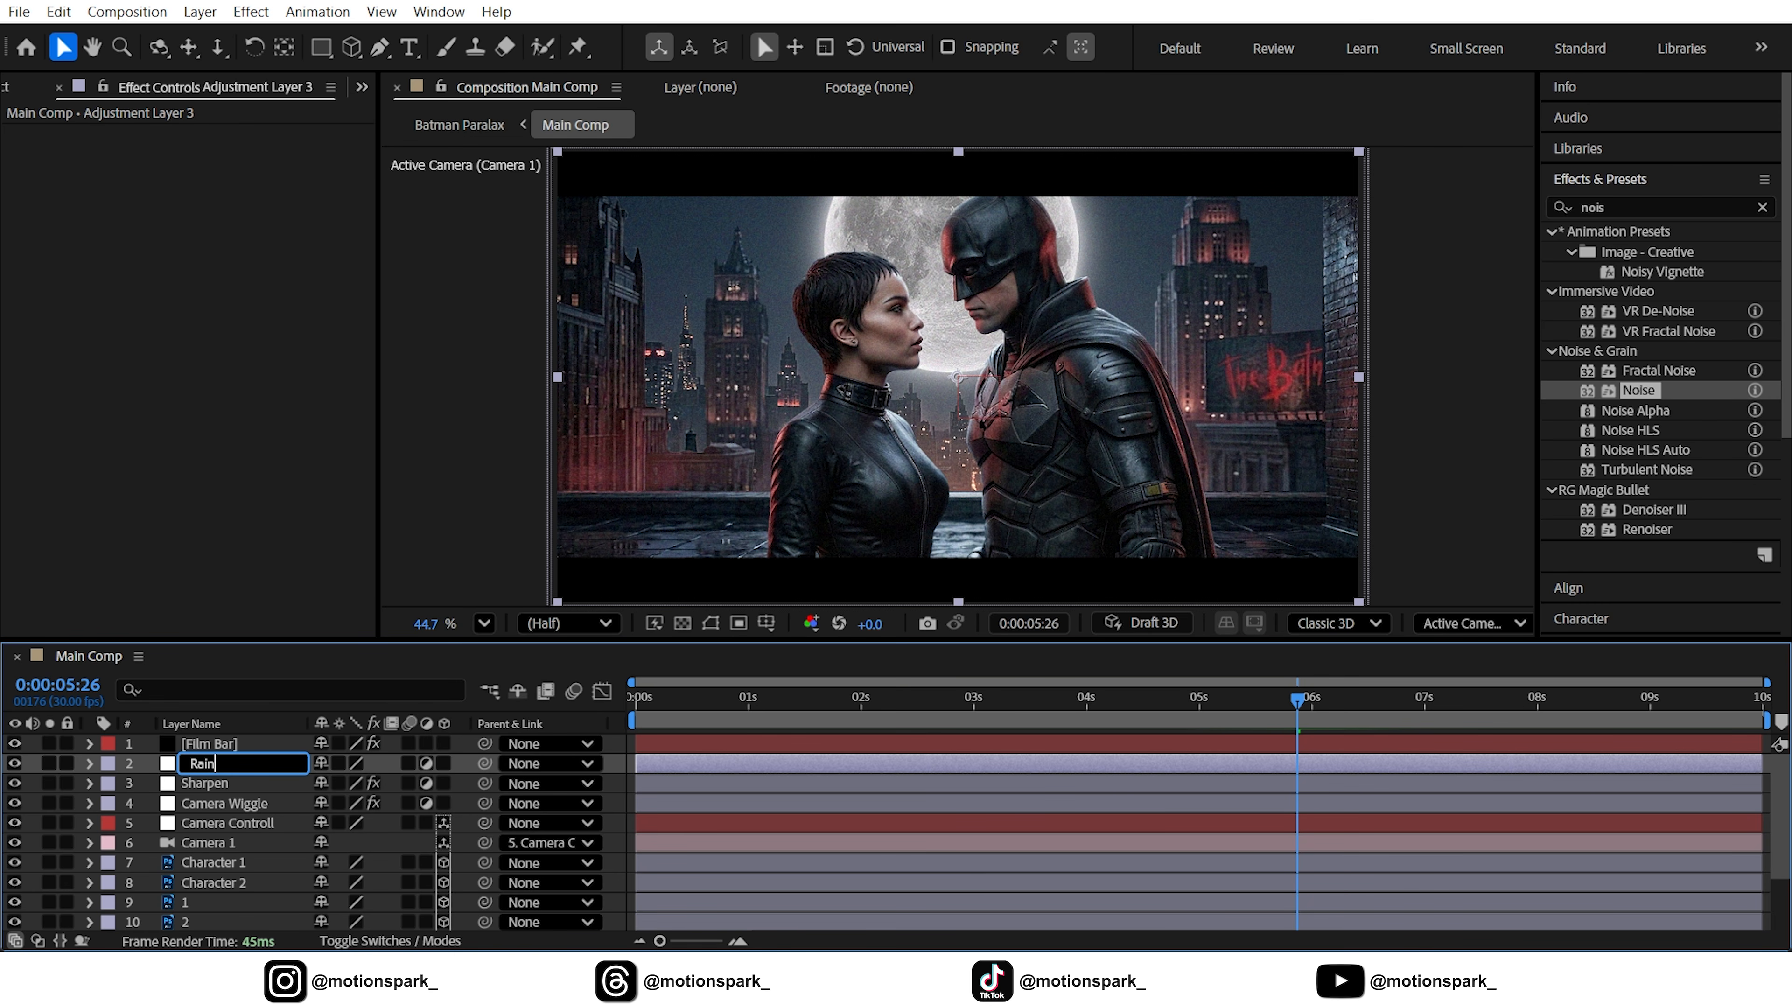
key("Return")
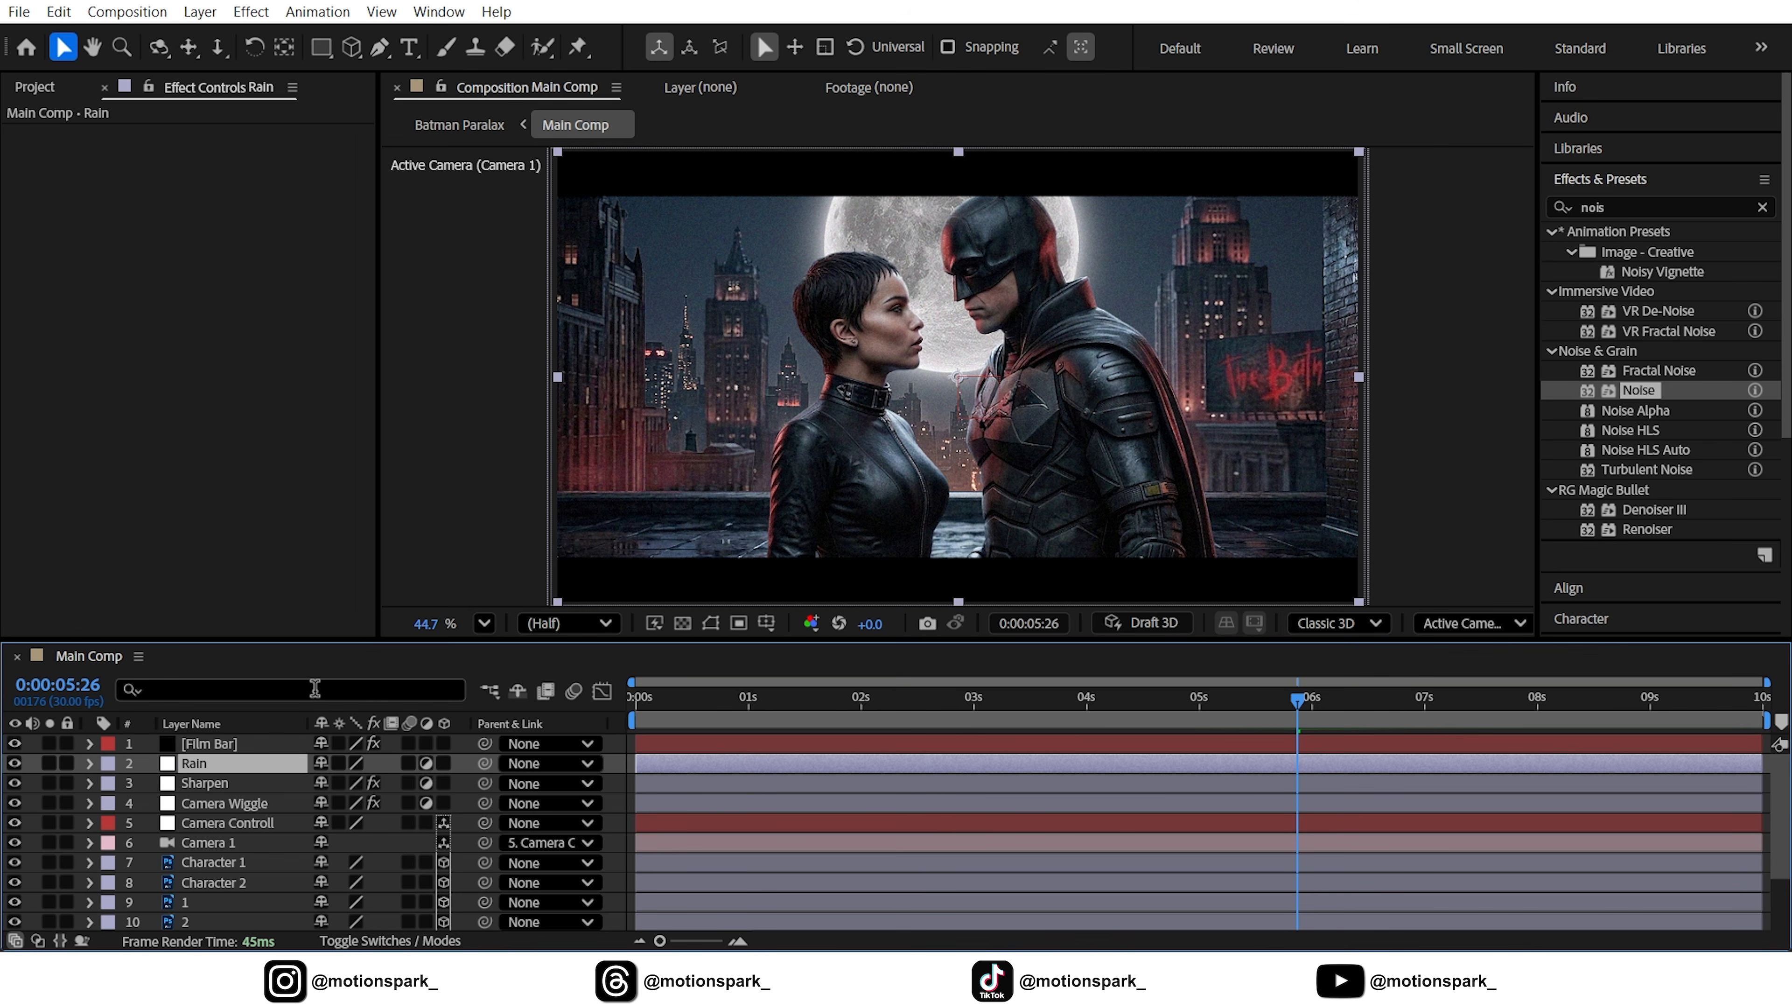
- Apply CC Rainfall to the Rain layer and set Drops to 15000
key("ctrl+5")
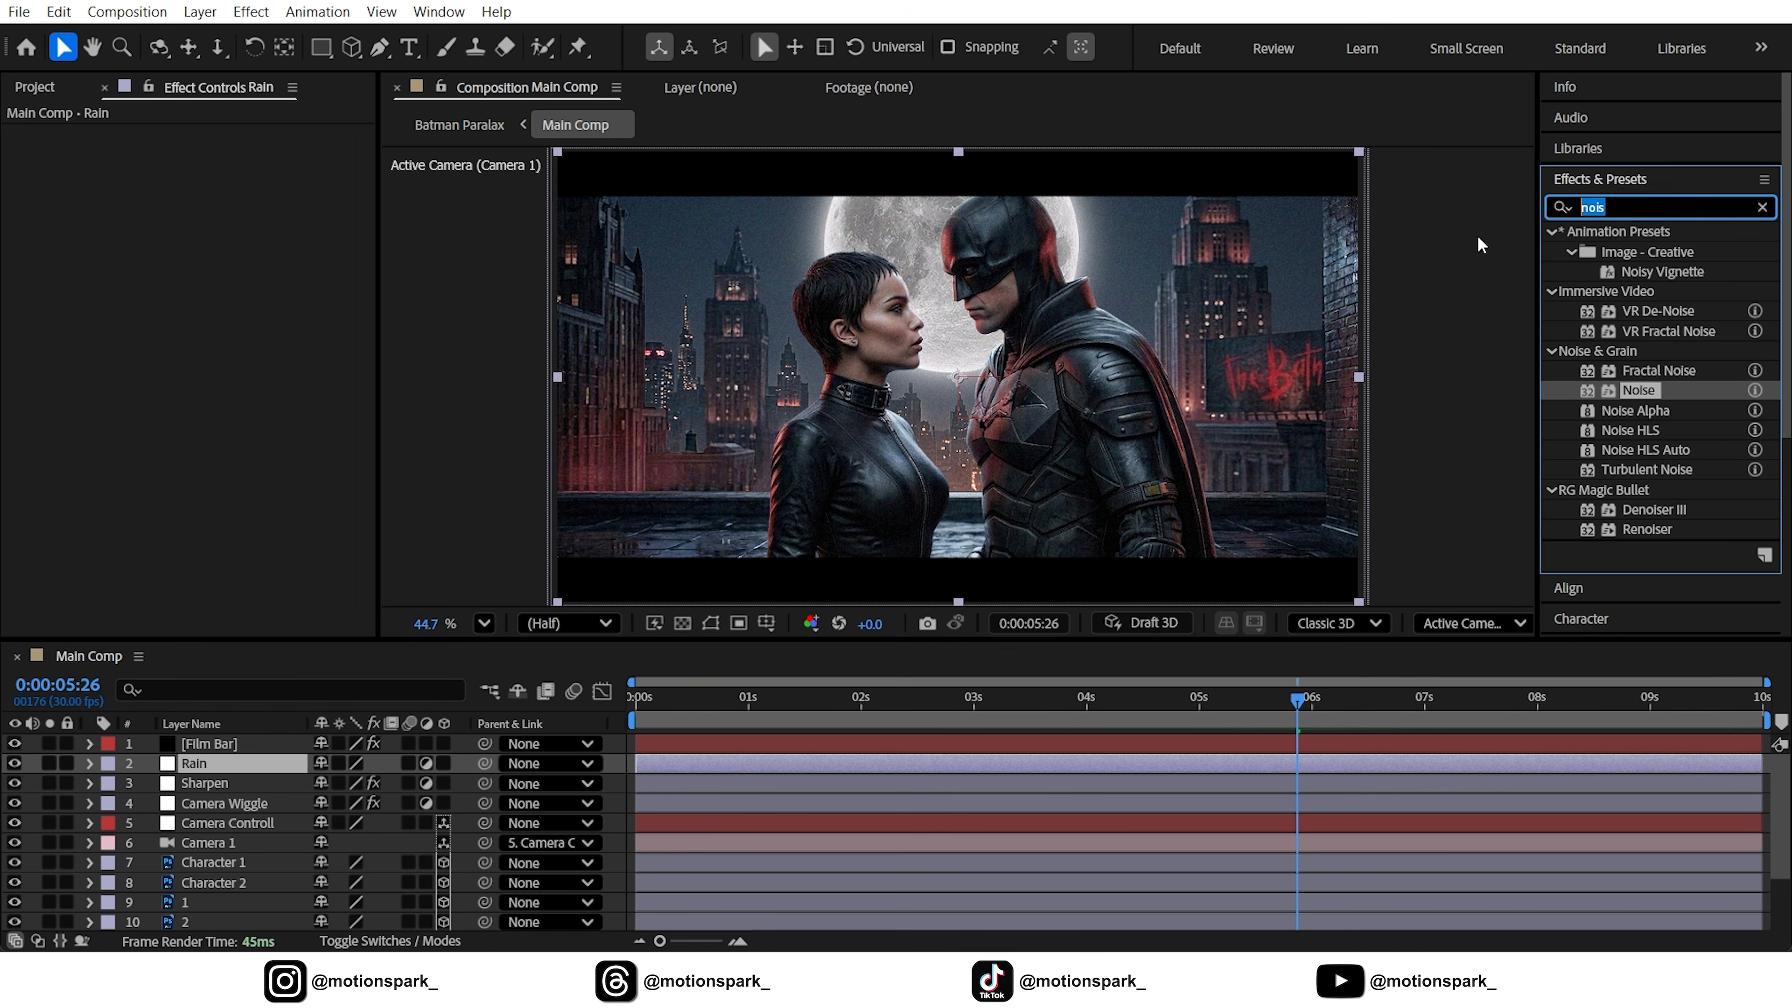
type("cc ra")
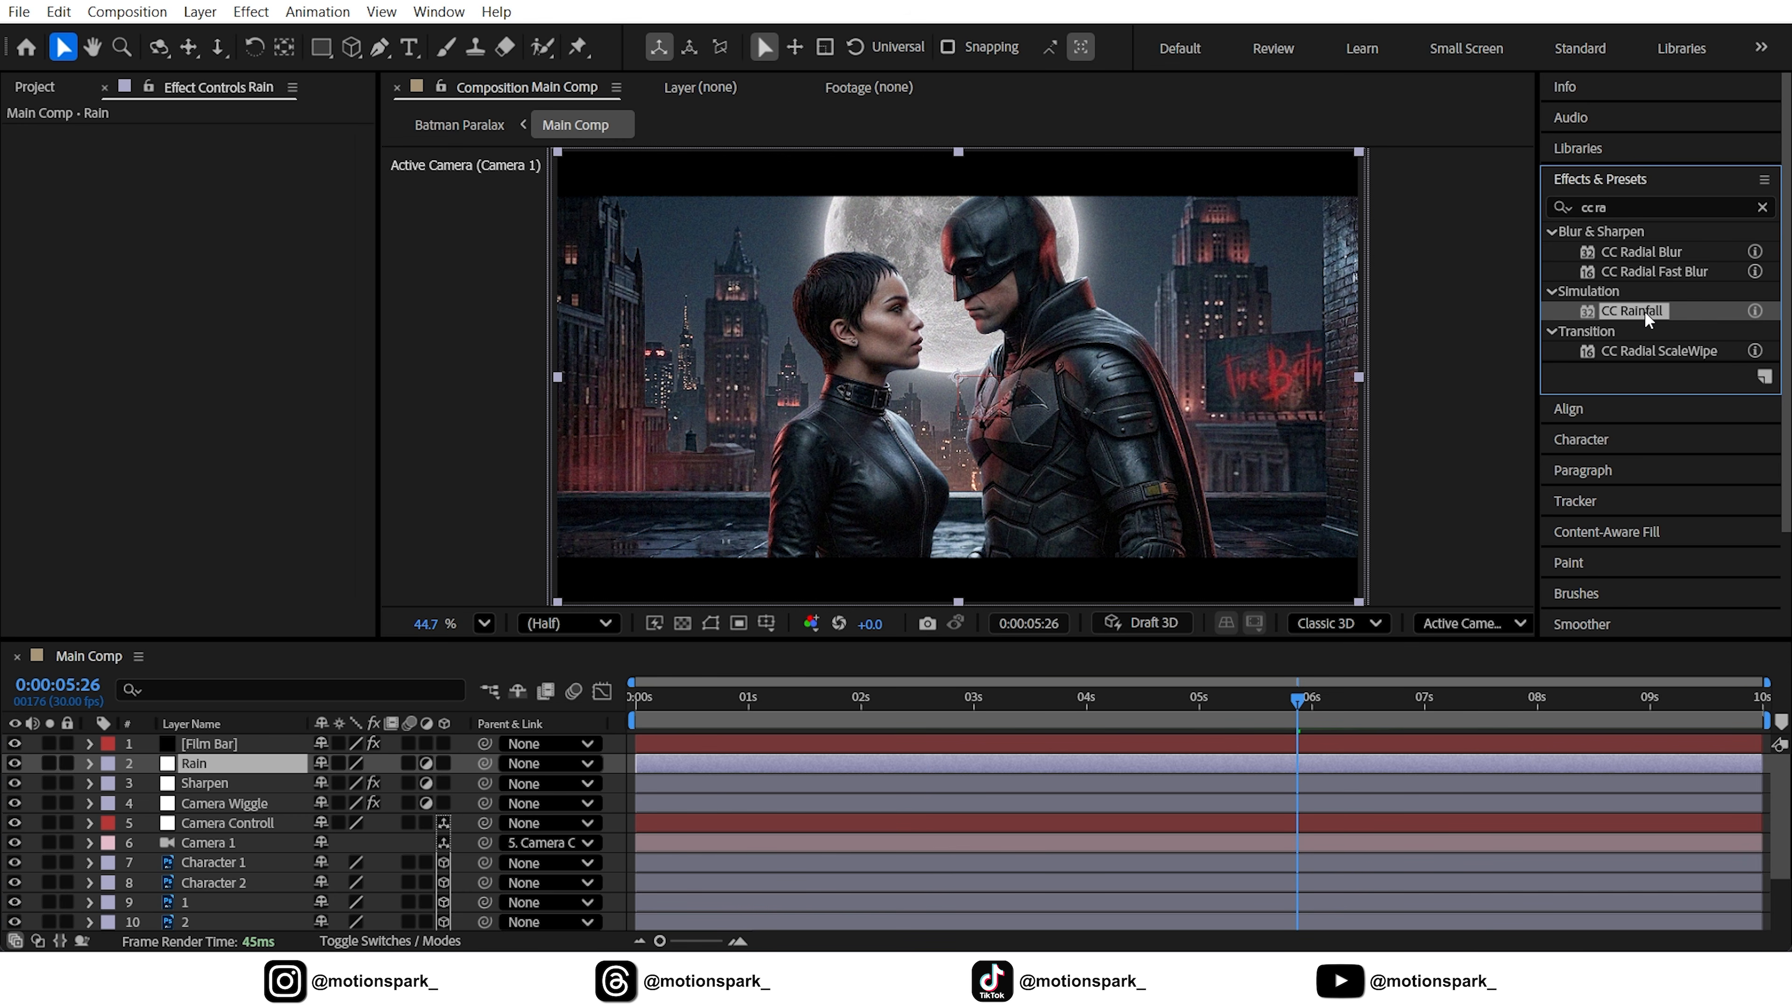
left_click_drag(1632, 311, 247, 773)
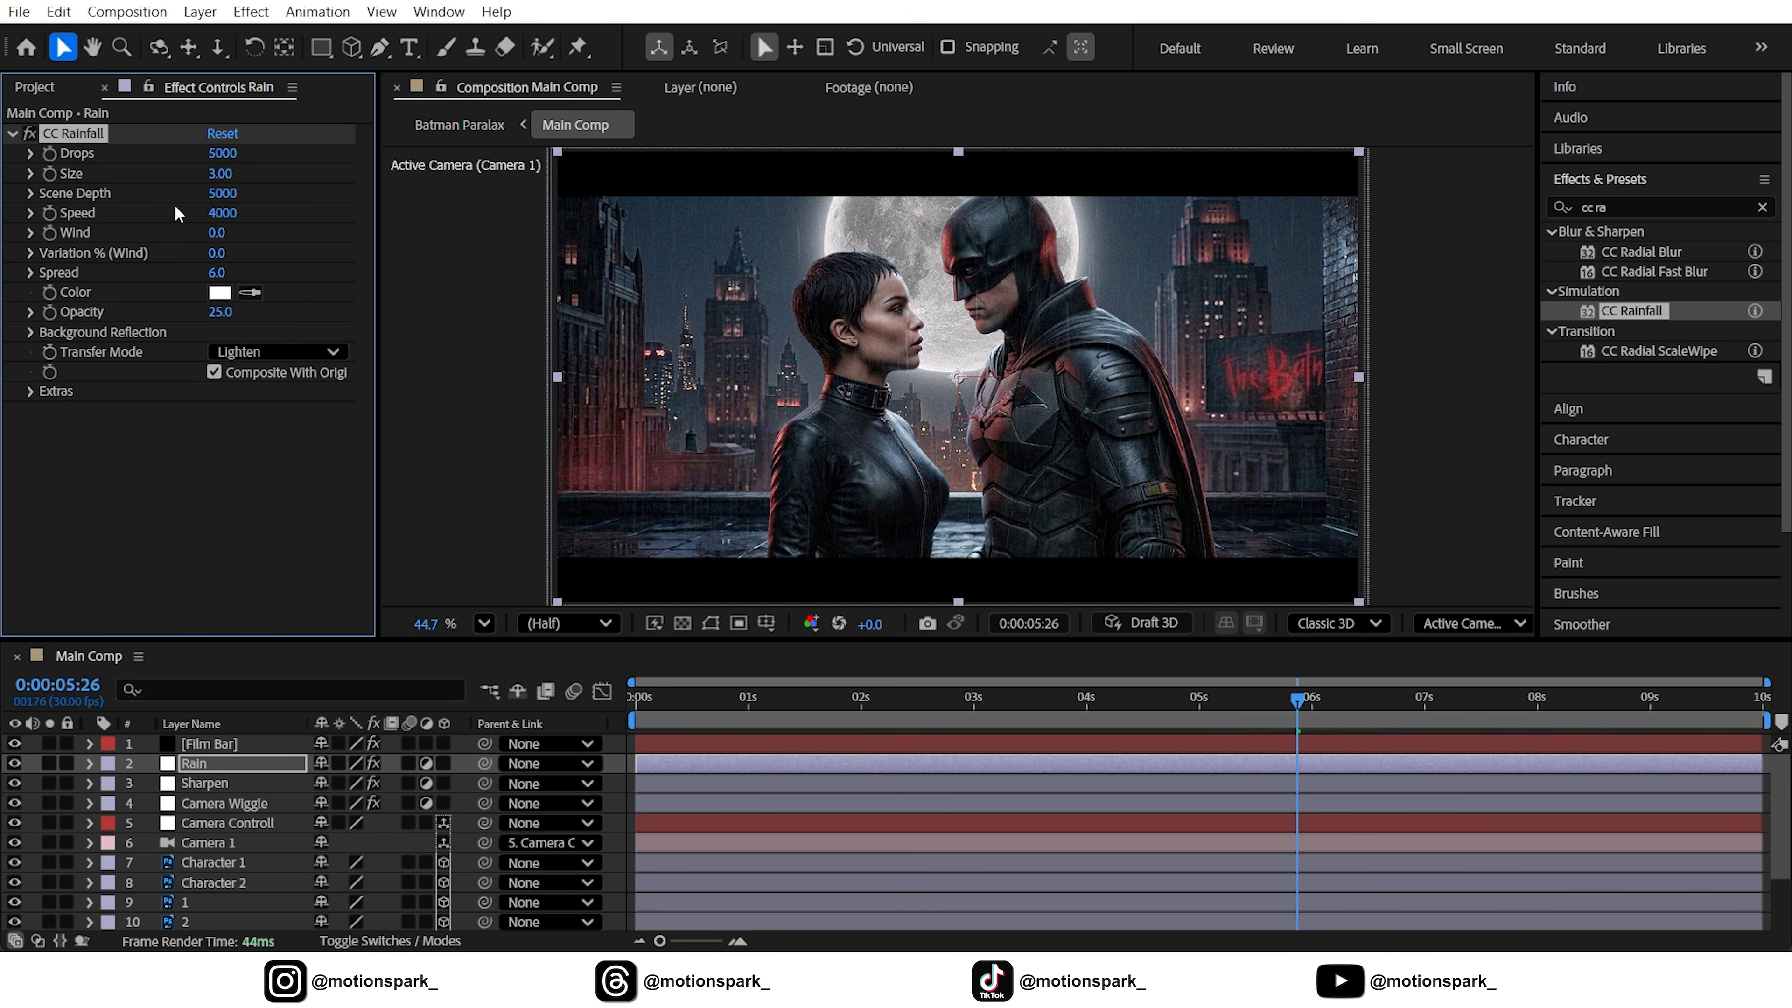
left_click(222, 154)
type("15")
type("000")
key("Return")
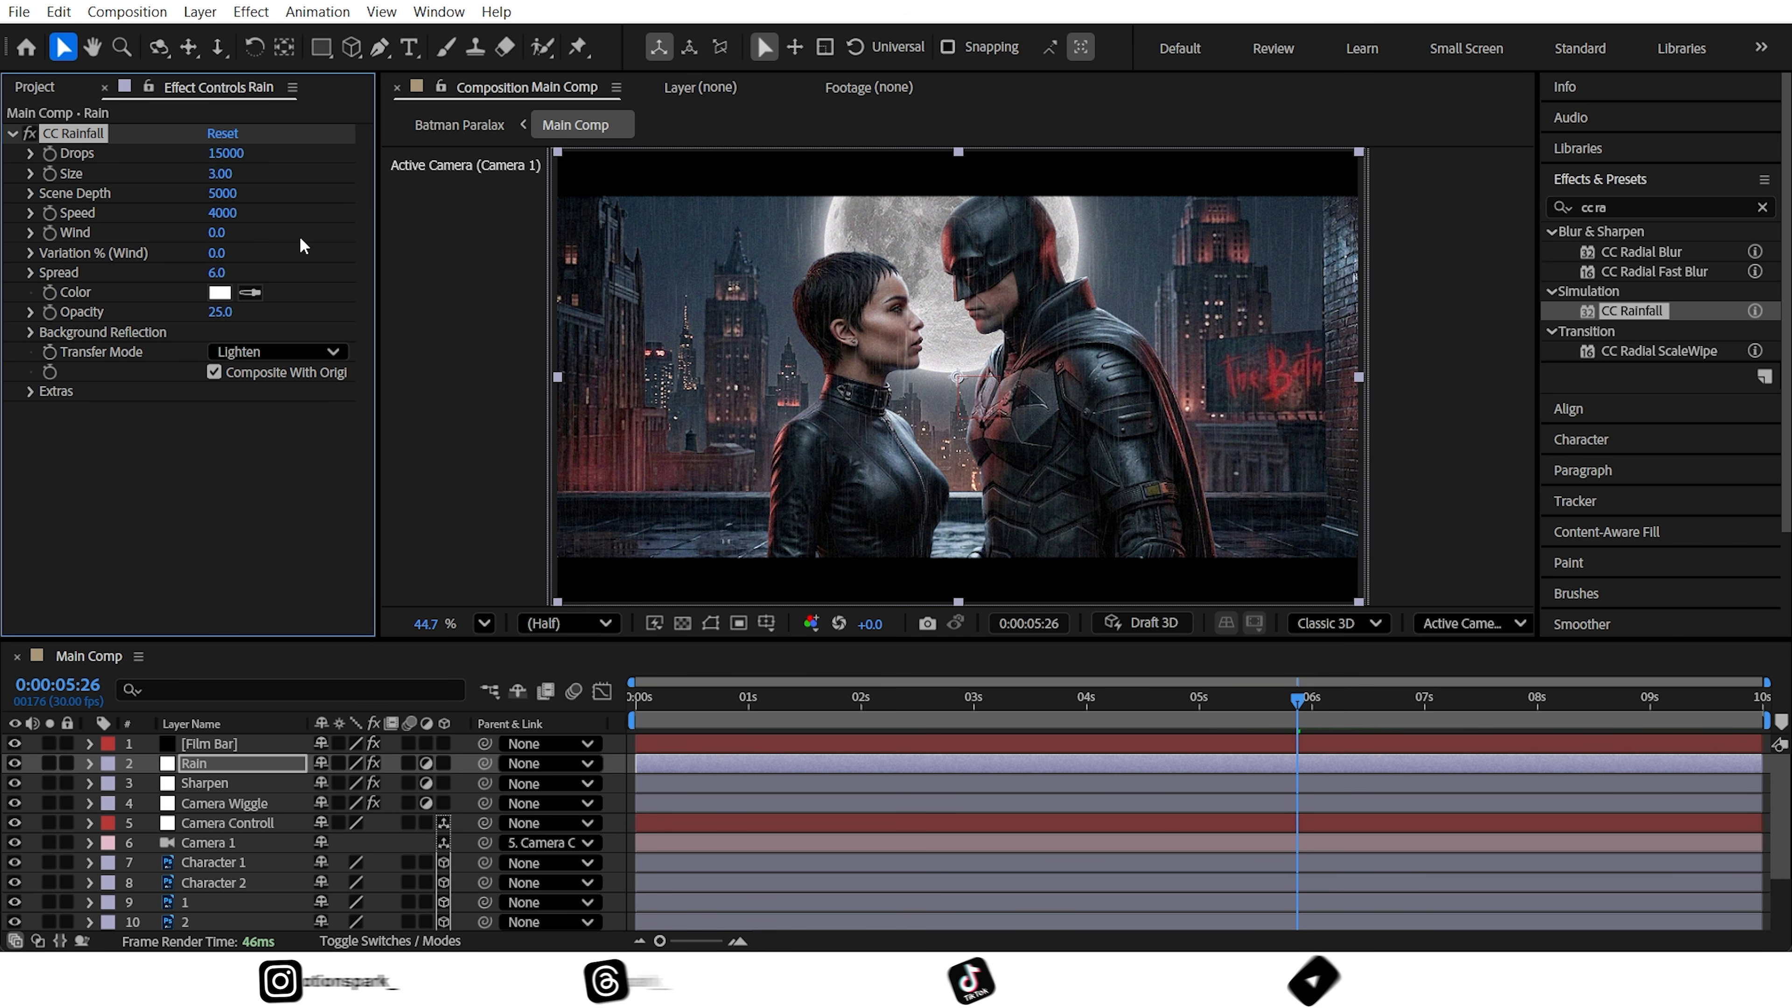
- Set the CC Rainfall Wind to -25 and its wind variation to 5%
left_click(216, 233)
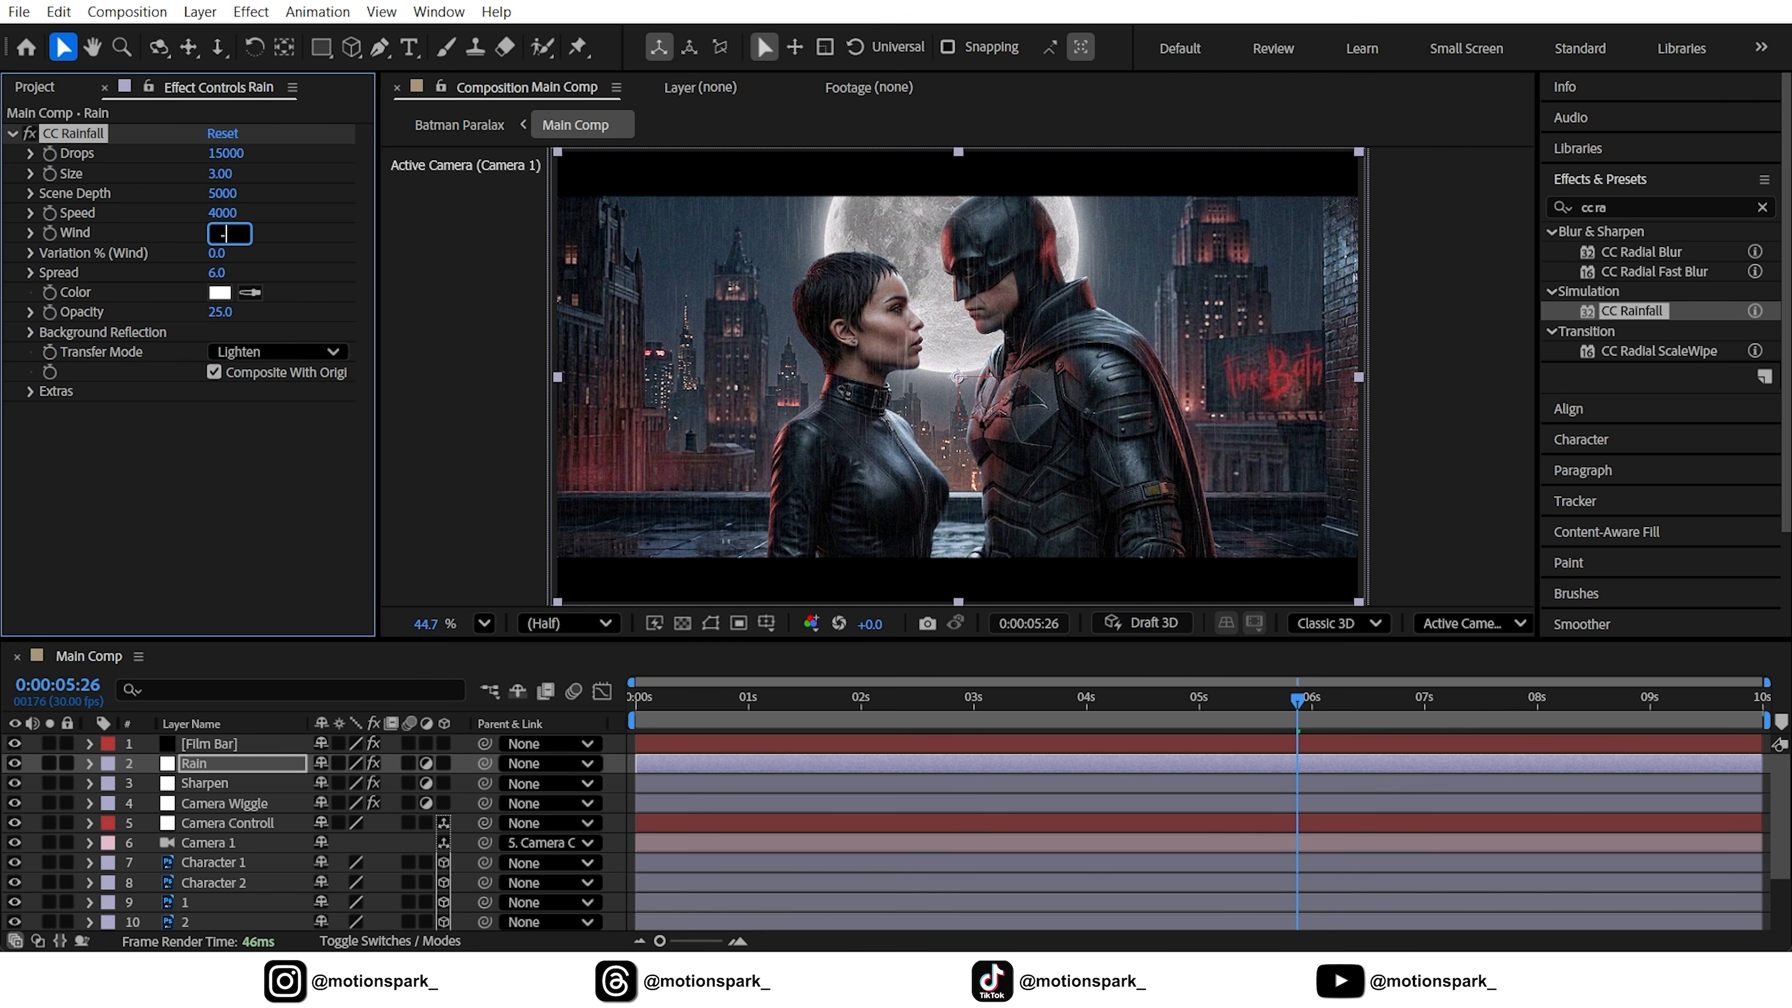
type("-25")
key("Return")
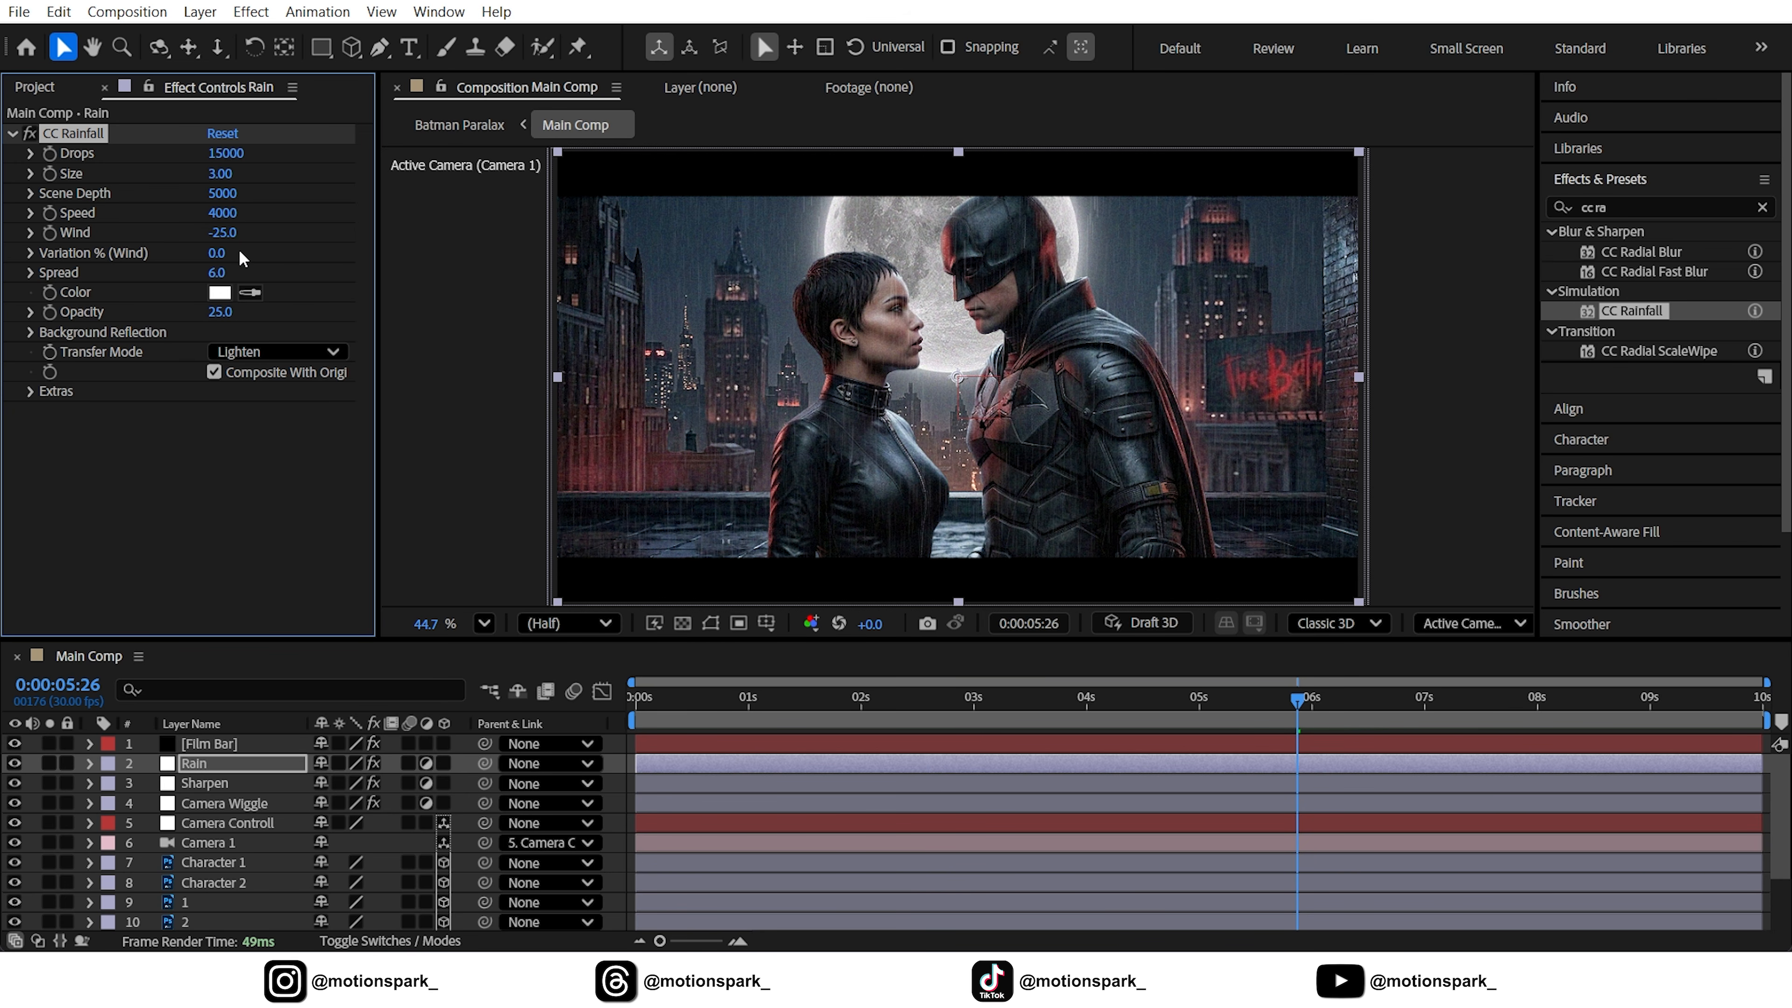
left_click(219, 252)
type("5")
key("Return")
- Scrub through the composition to review the rain, ending at 0:00:05:00
key("z")
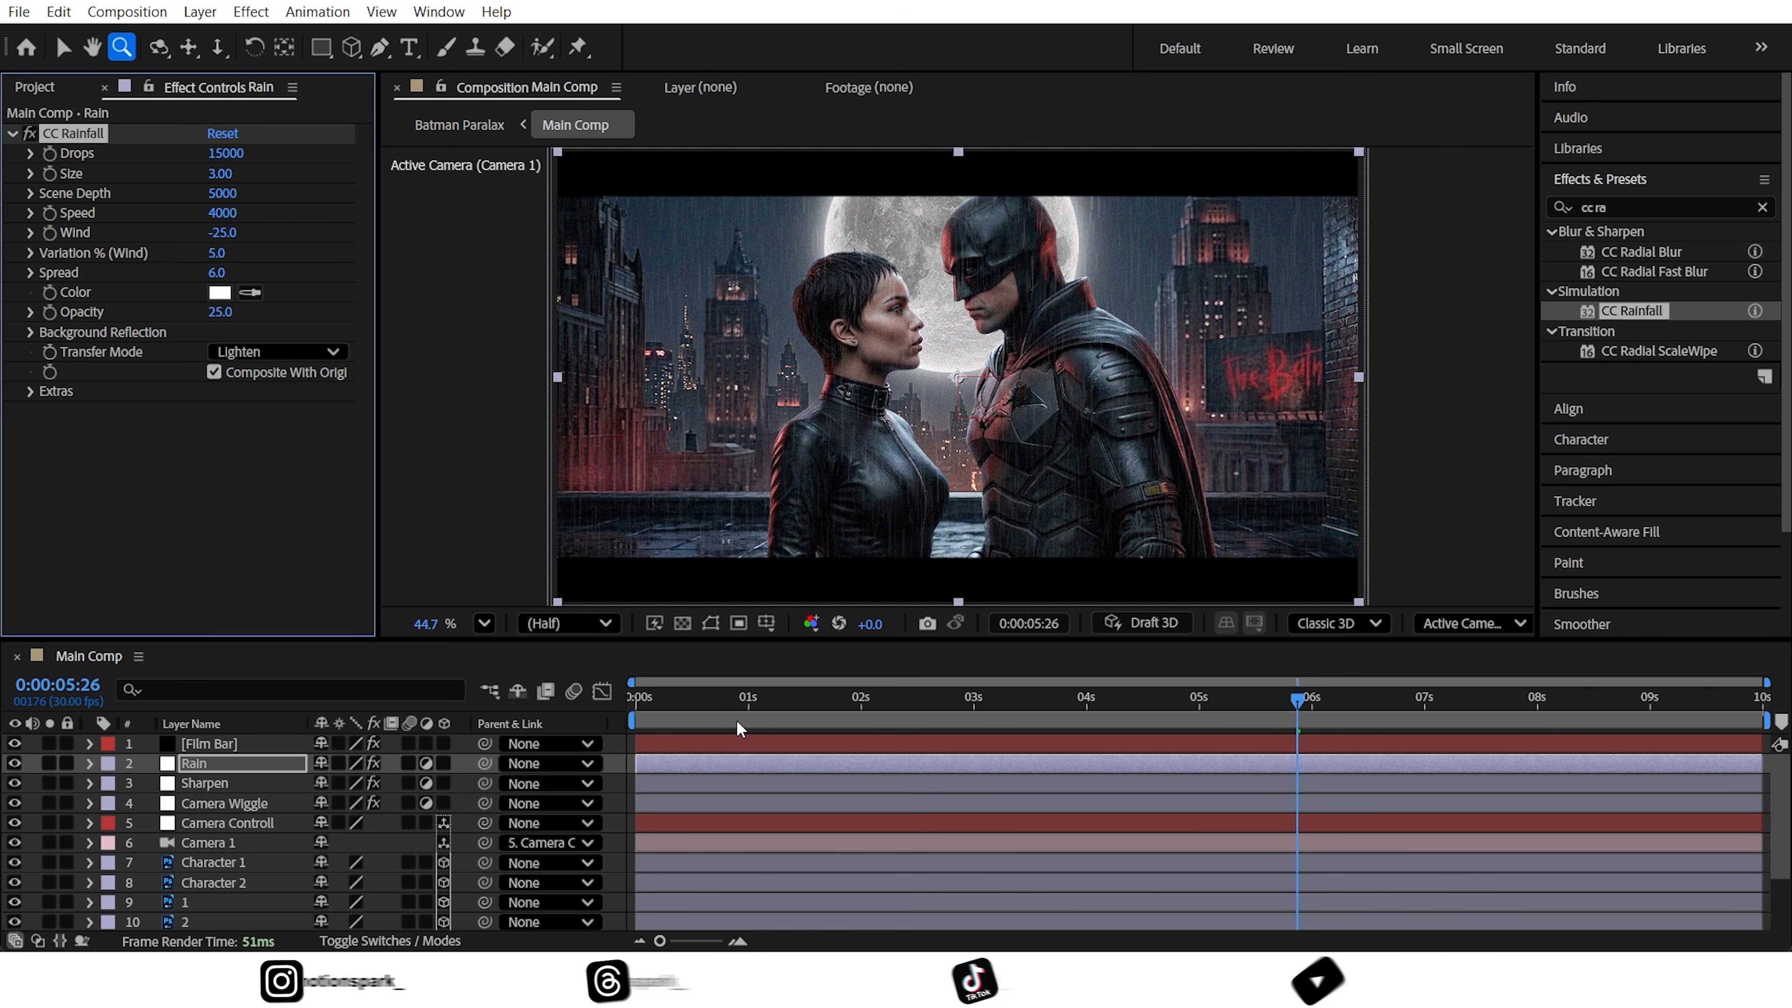
left_click(721, 701)
left_click_drag(710, 702, 1199, 700)
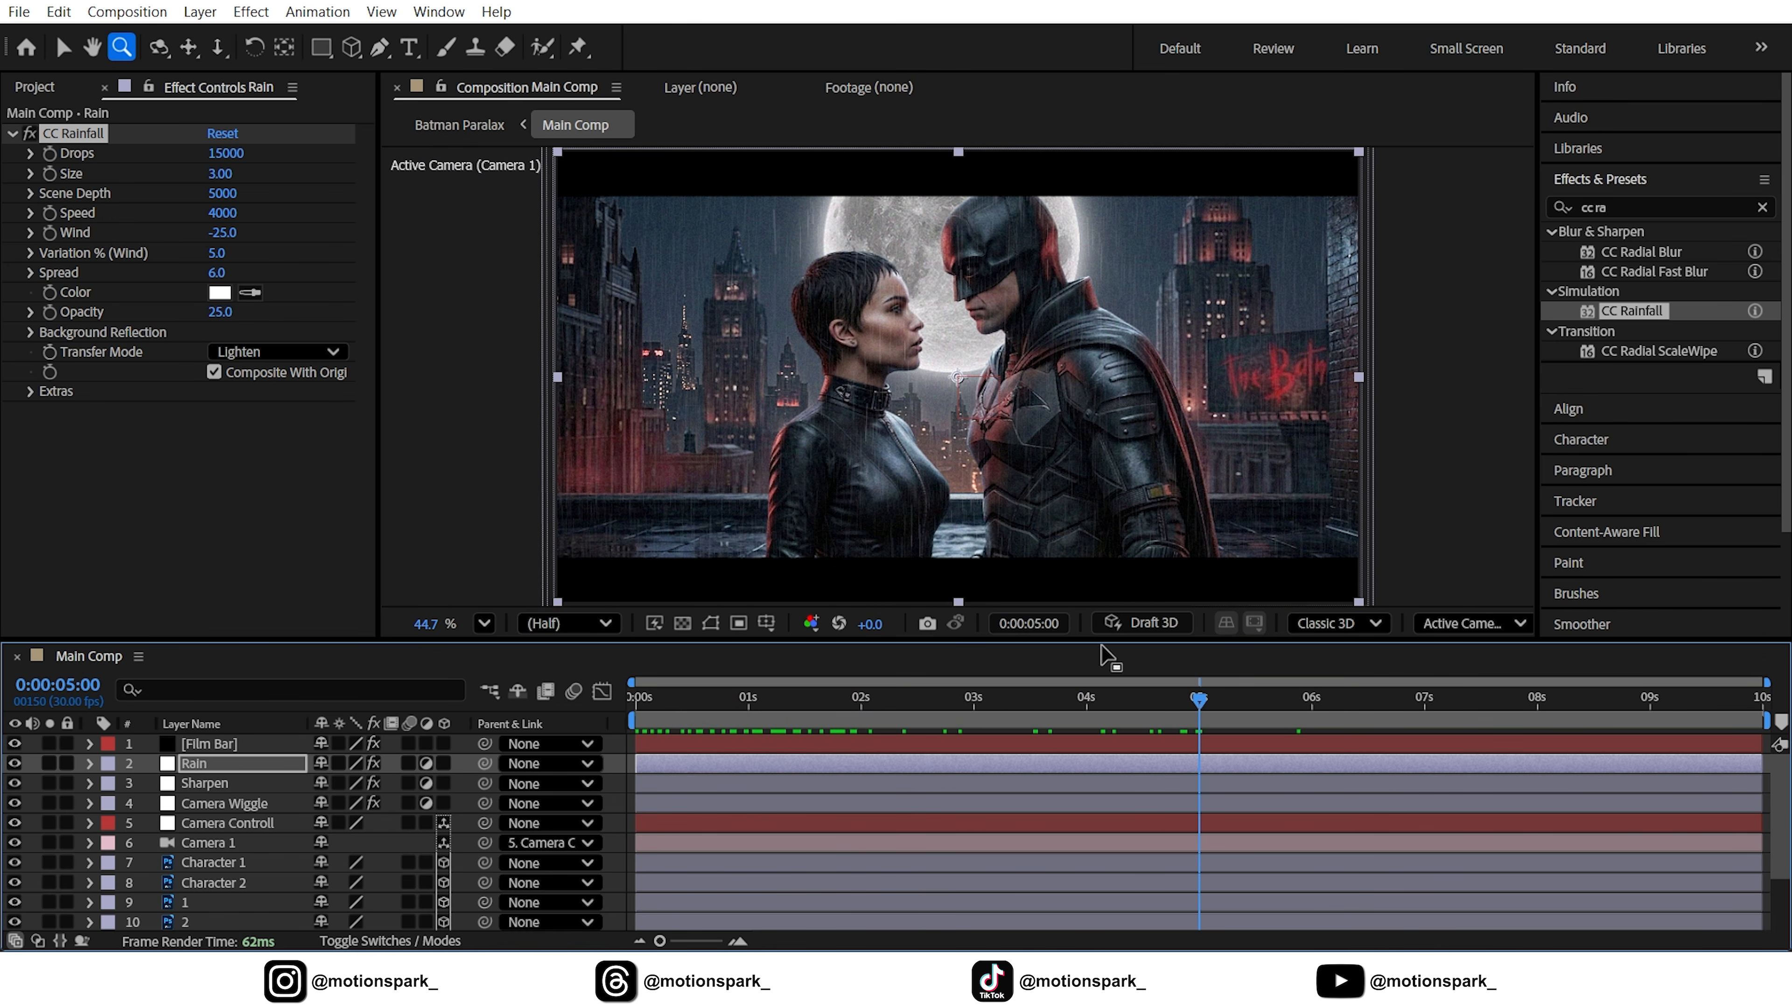
- Turn on Depth of Field for Camera 1 and set its Aperture to 160 pixels
left_click(62, 48)
left_click(227, 829)
left_click(229, 838)
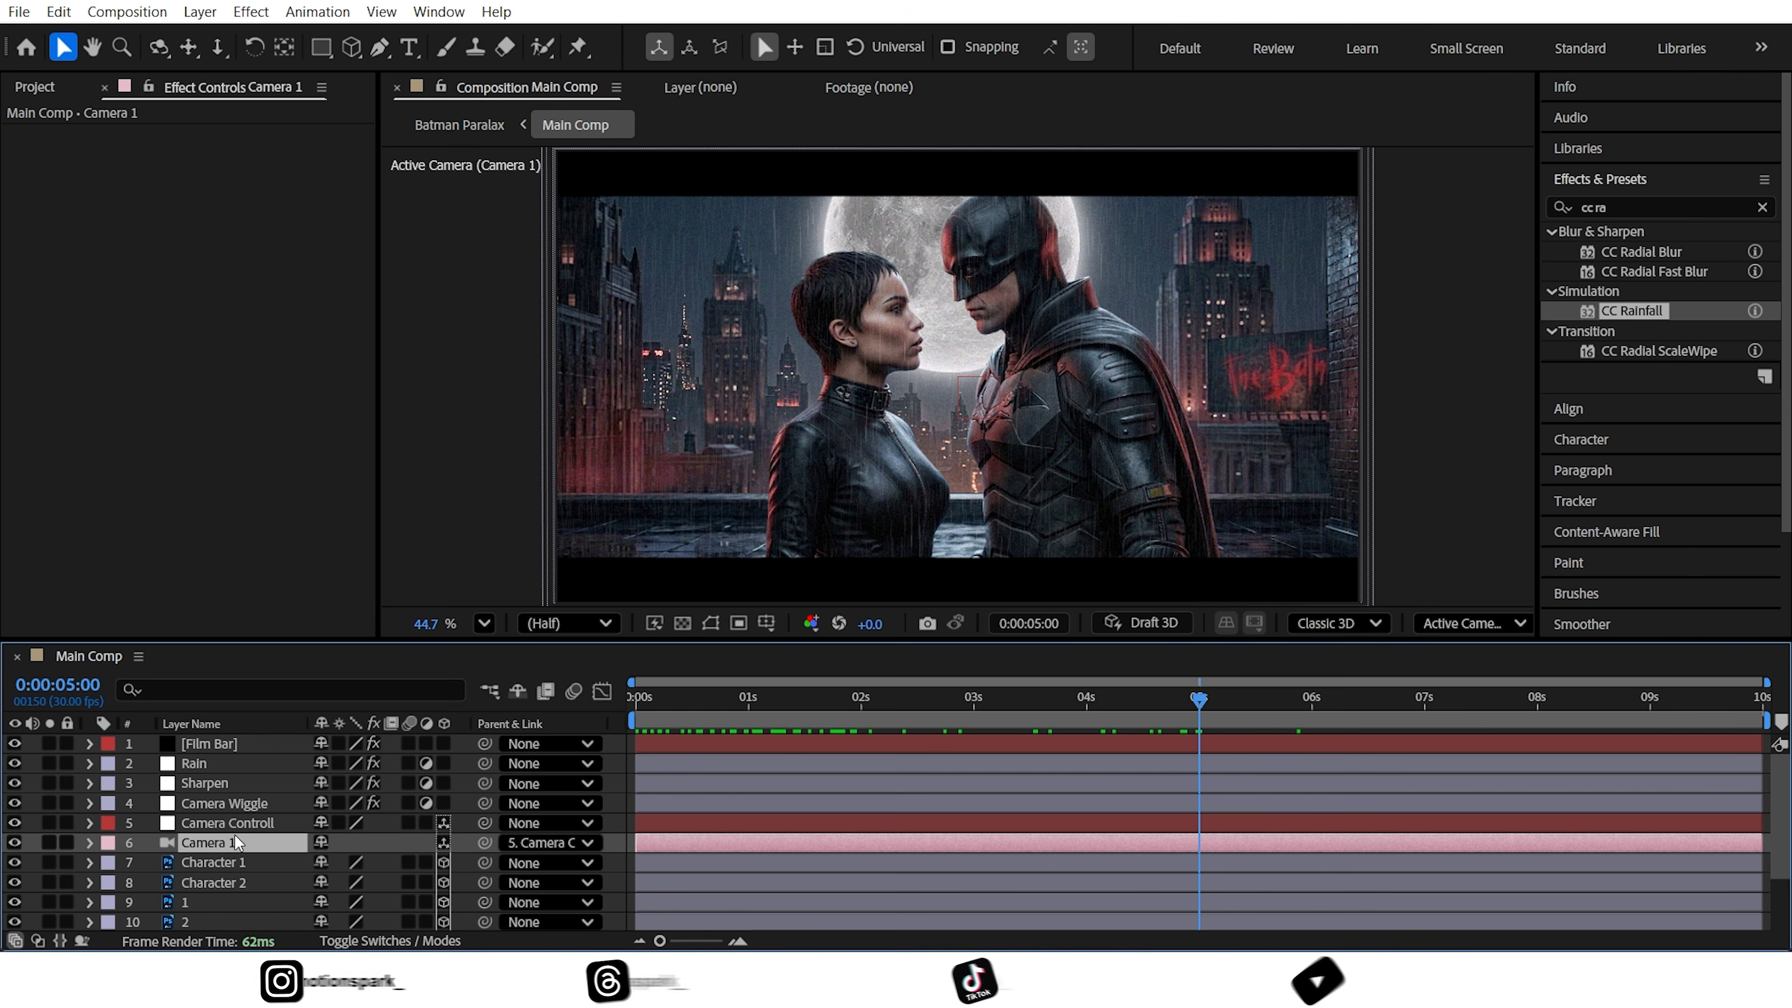
left_click(89, 842)
left_click(110, 882)
scroll(114, 886, "down", 3)
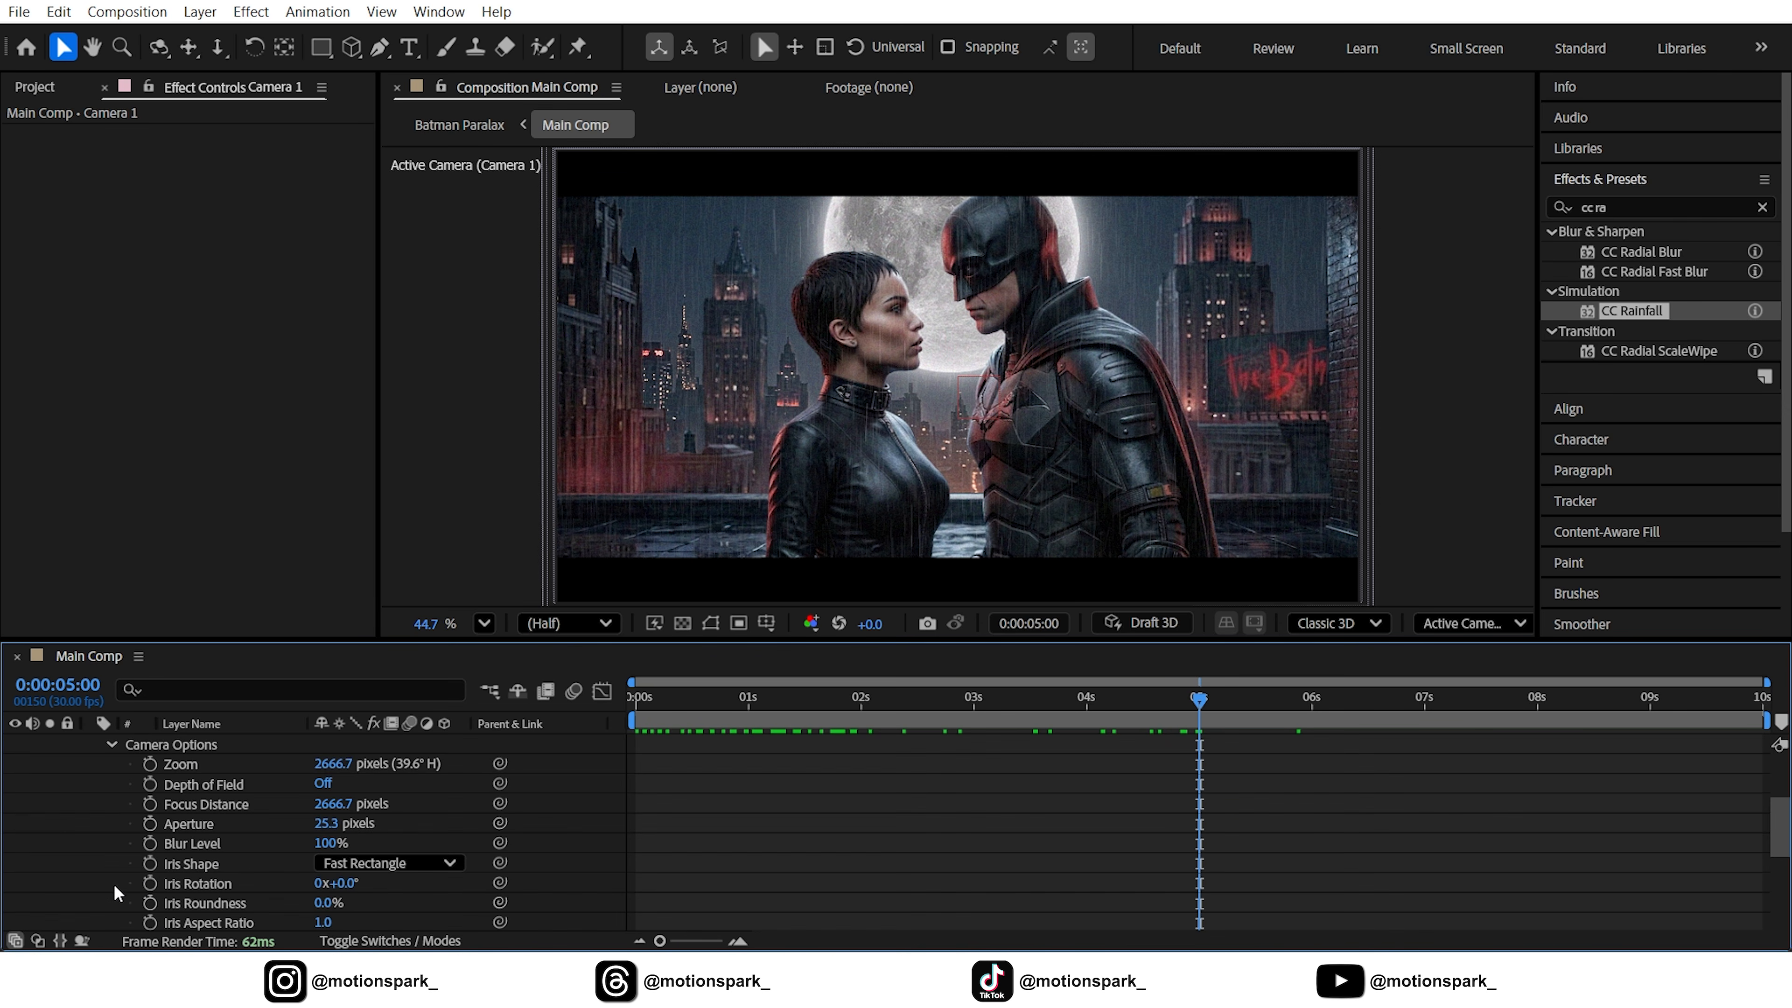
left_click(318, 784)
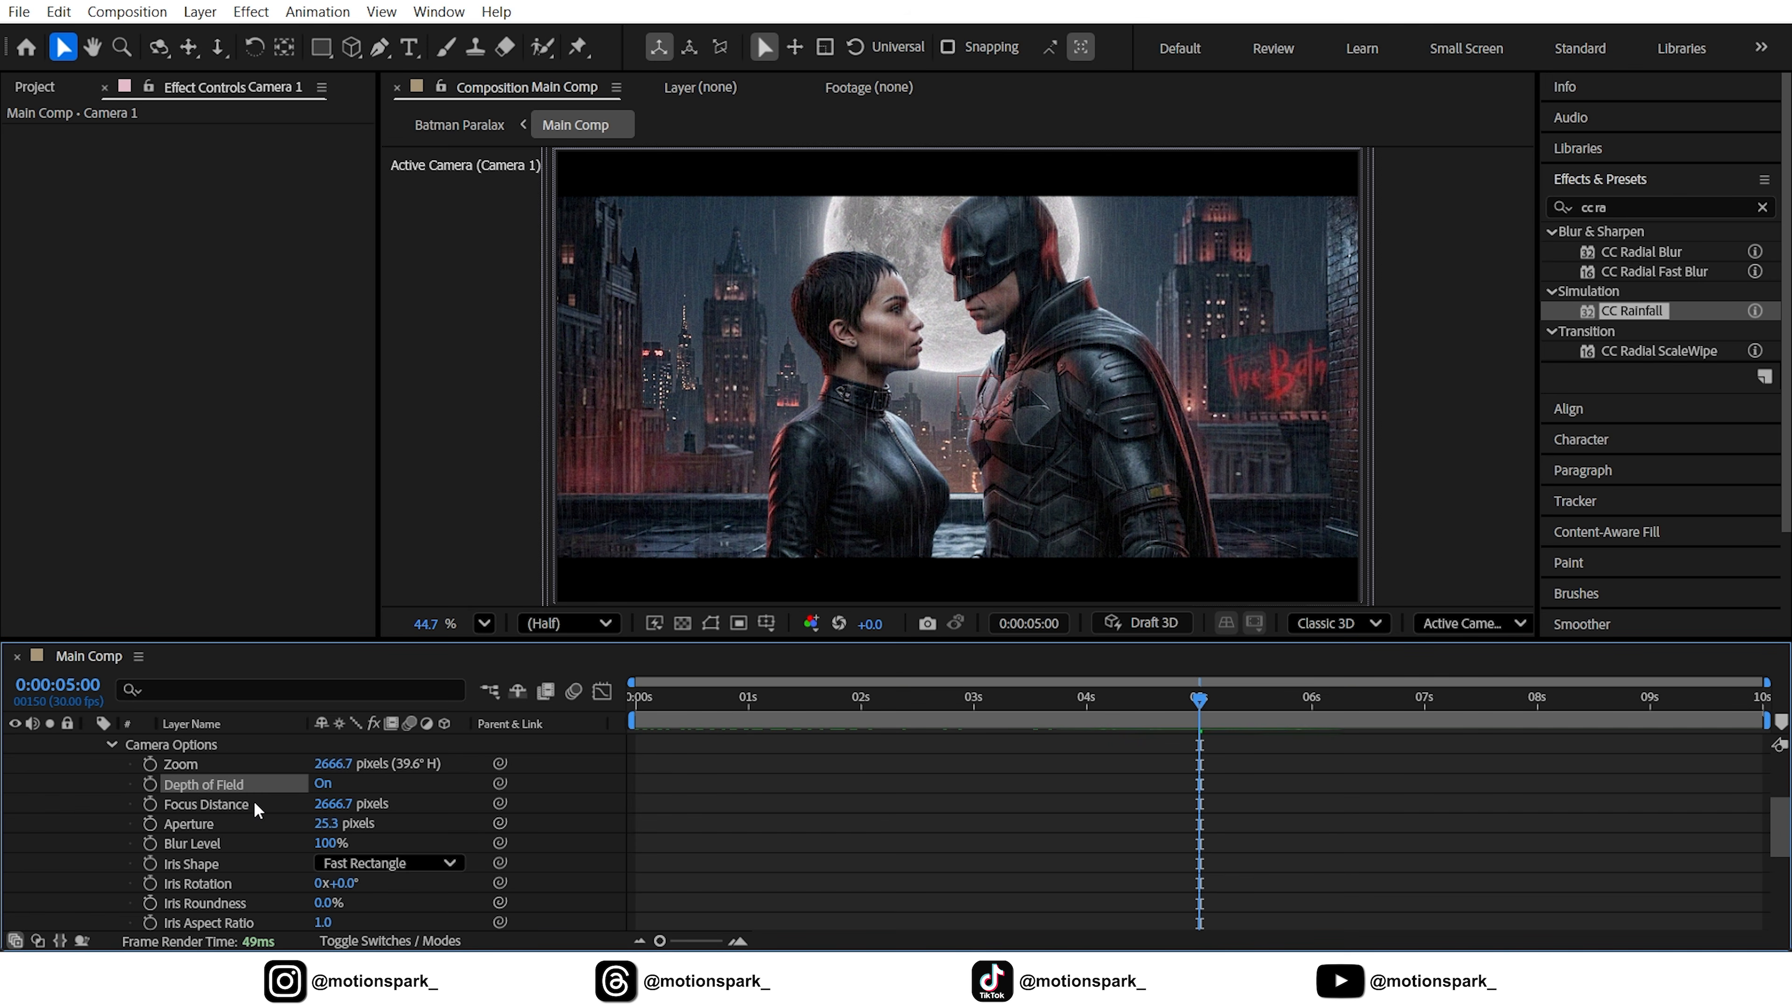
left_click(326, 824)
type("160")
key("Return")
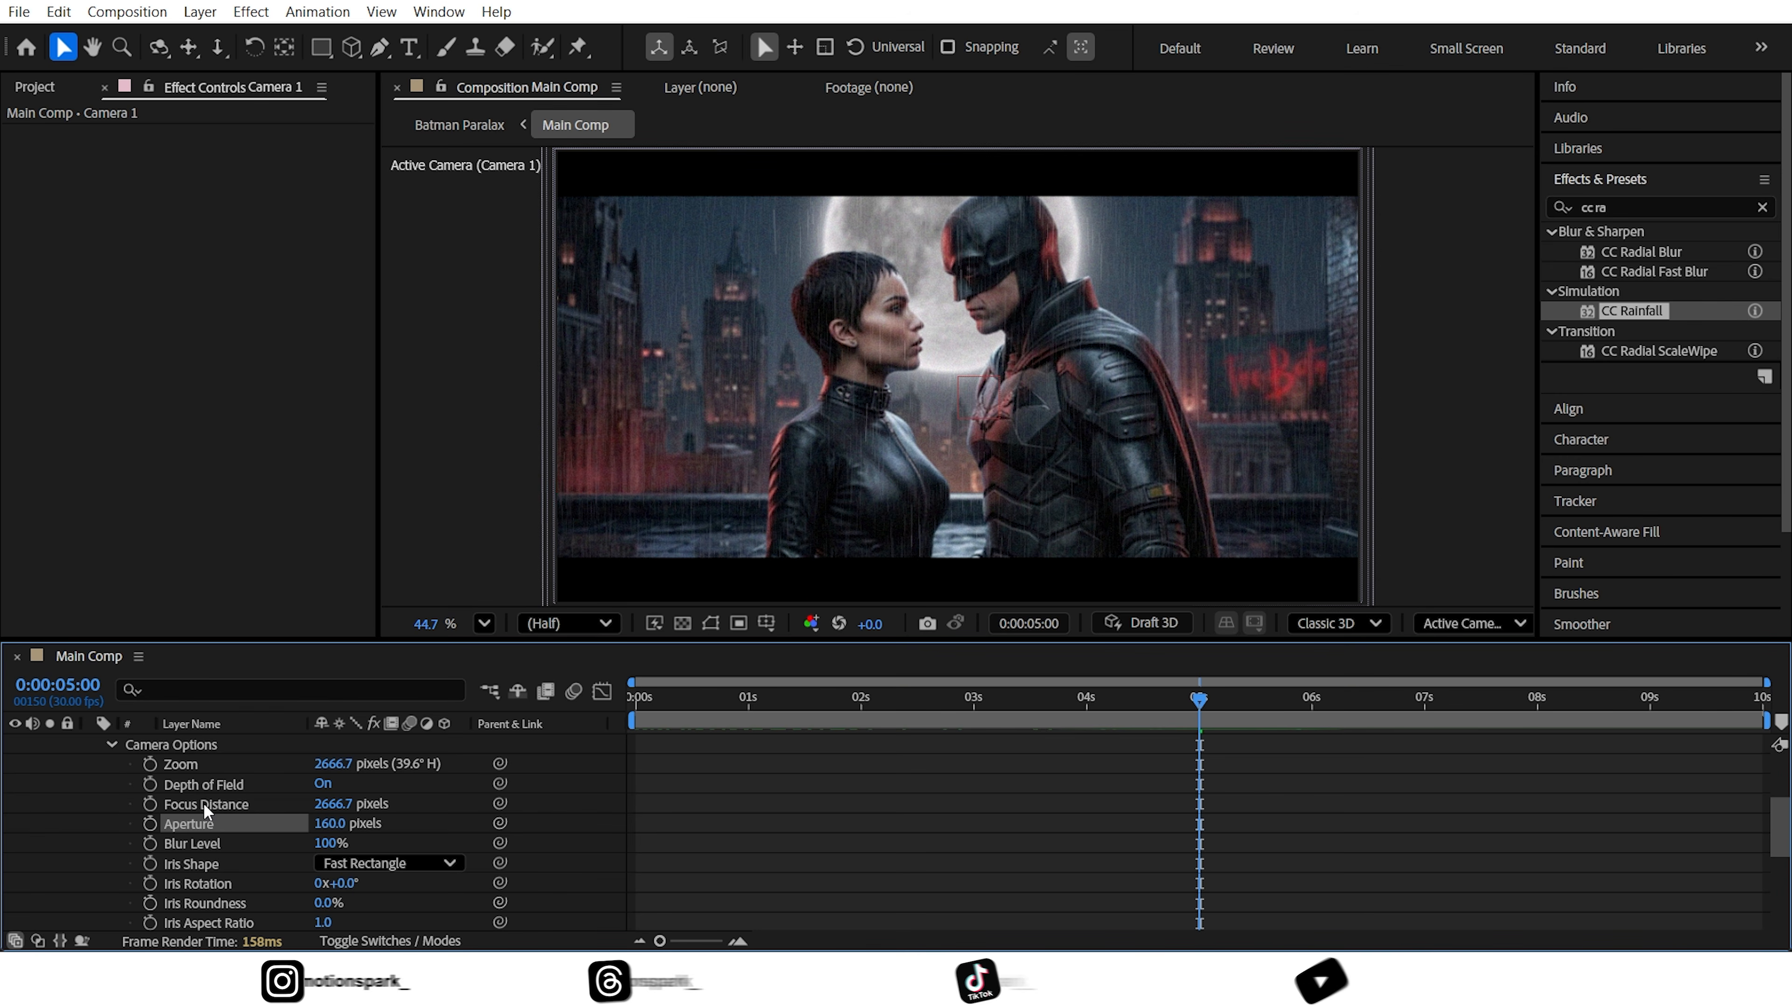
left_click(323, 786)
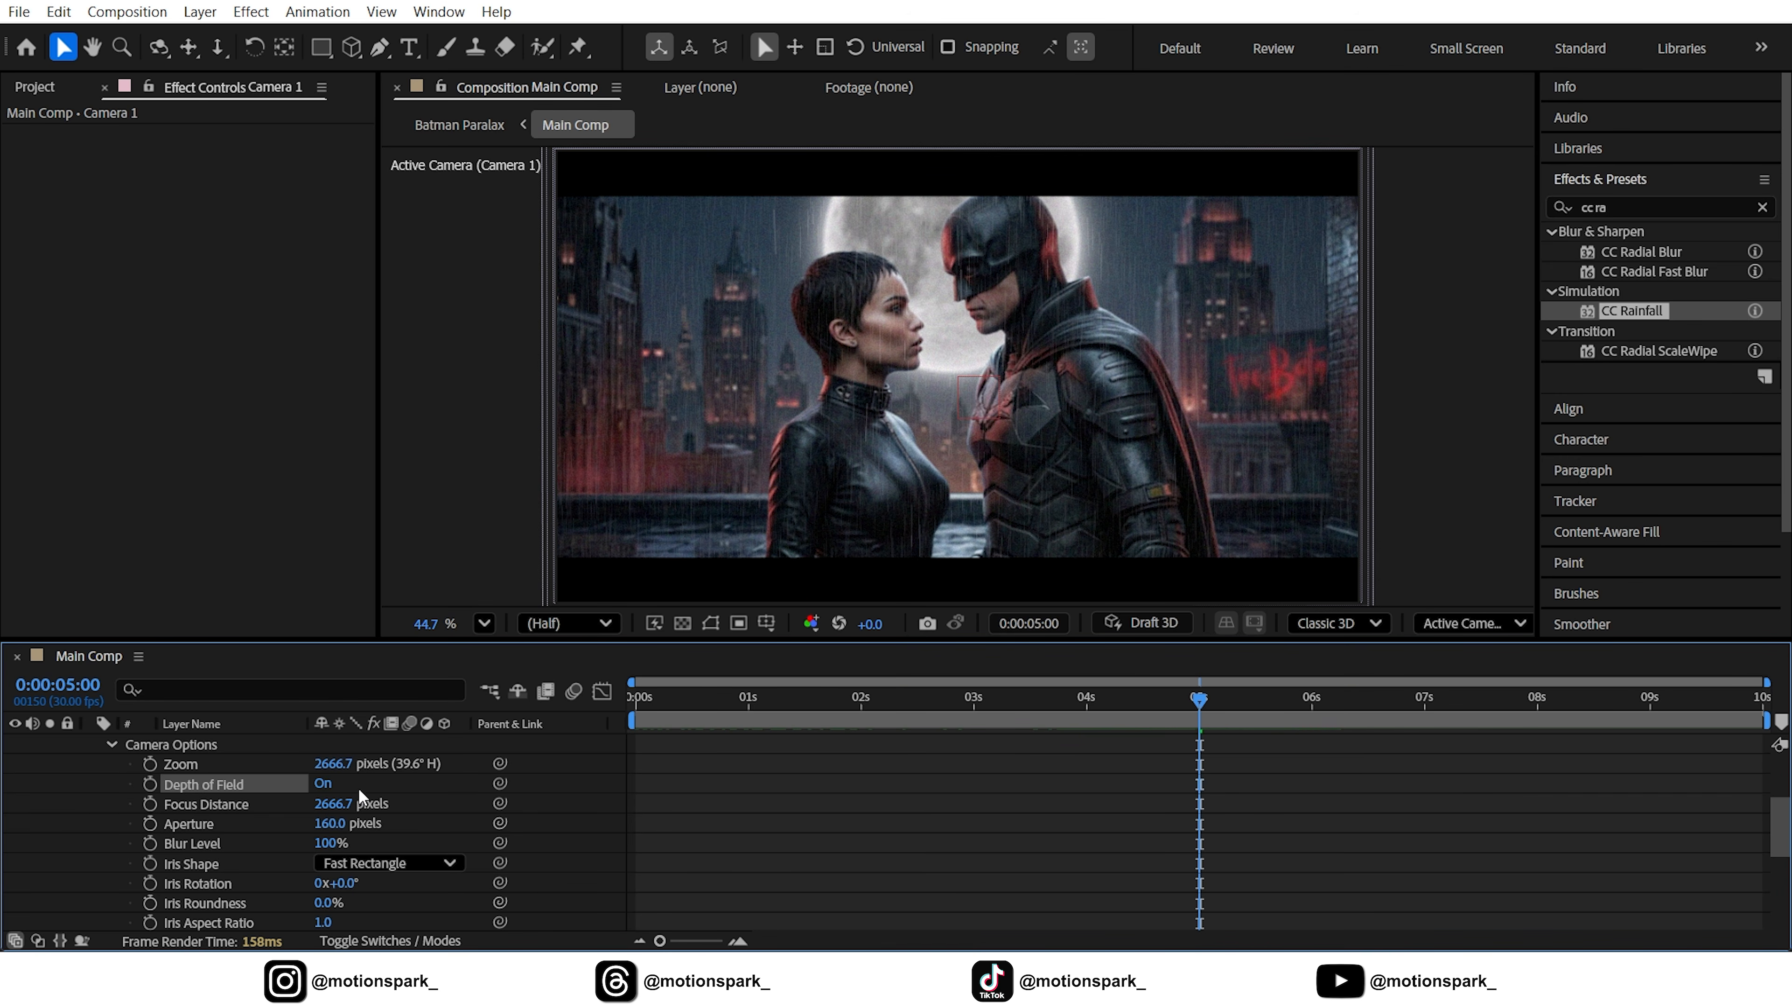
- Go to the Camera Controll keyframes at 0:00:06:00 and add a Focus Distance keyframe on Camera 1 there
scroll(653, 800, "up", 3)
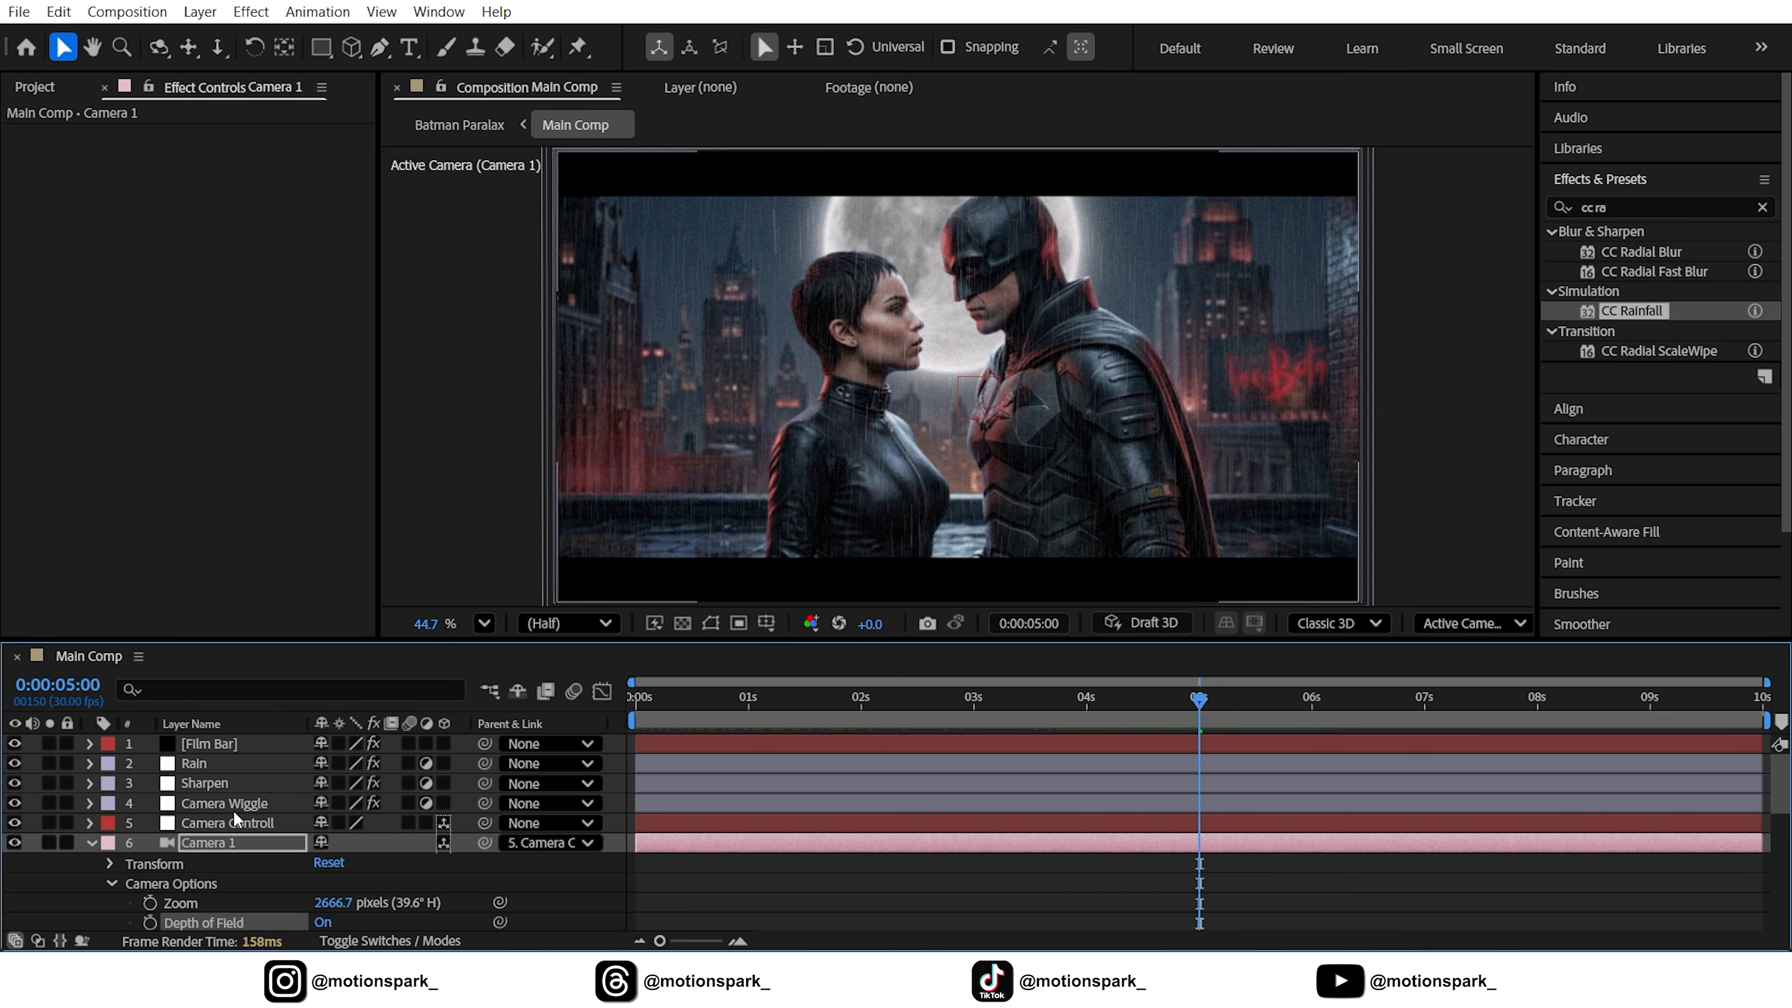
left_click(227, 822)
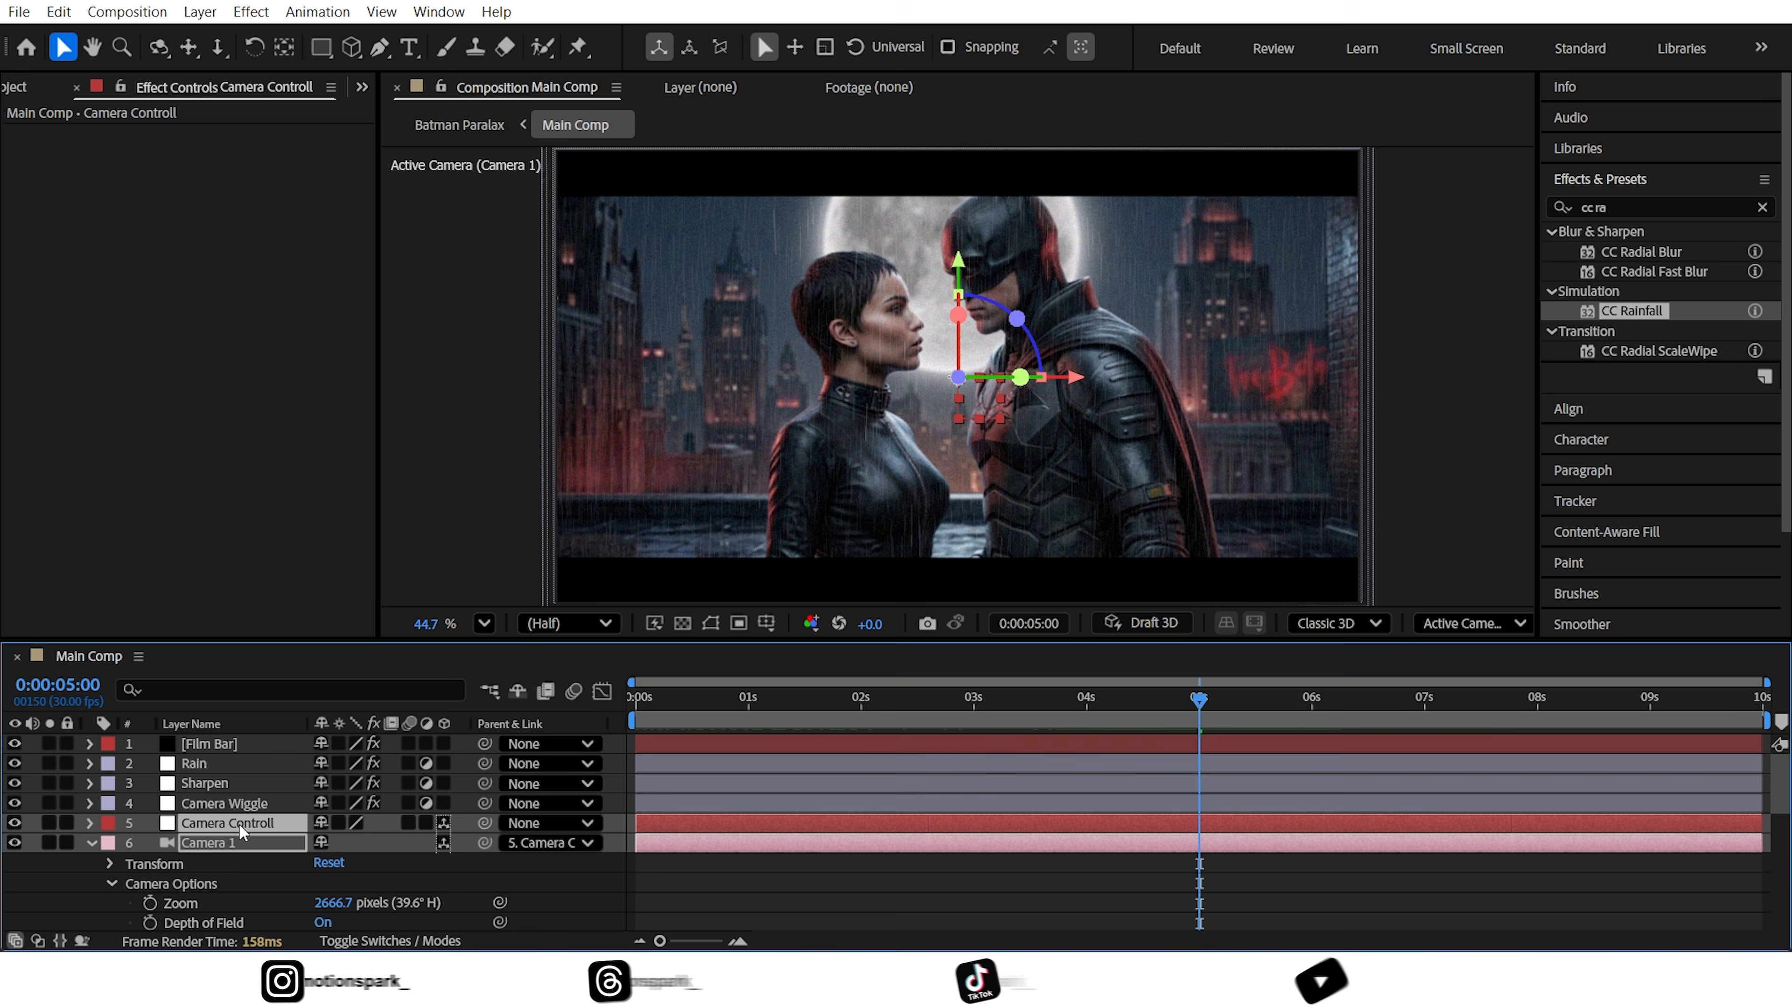
key("u")
left_click(50, 849)
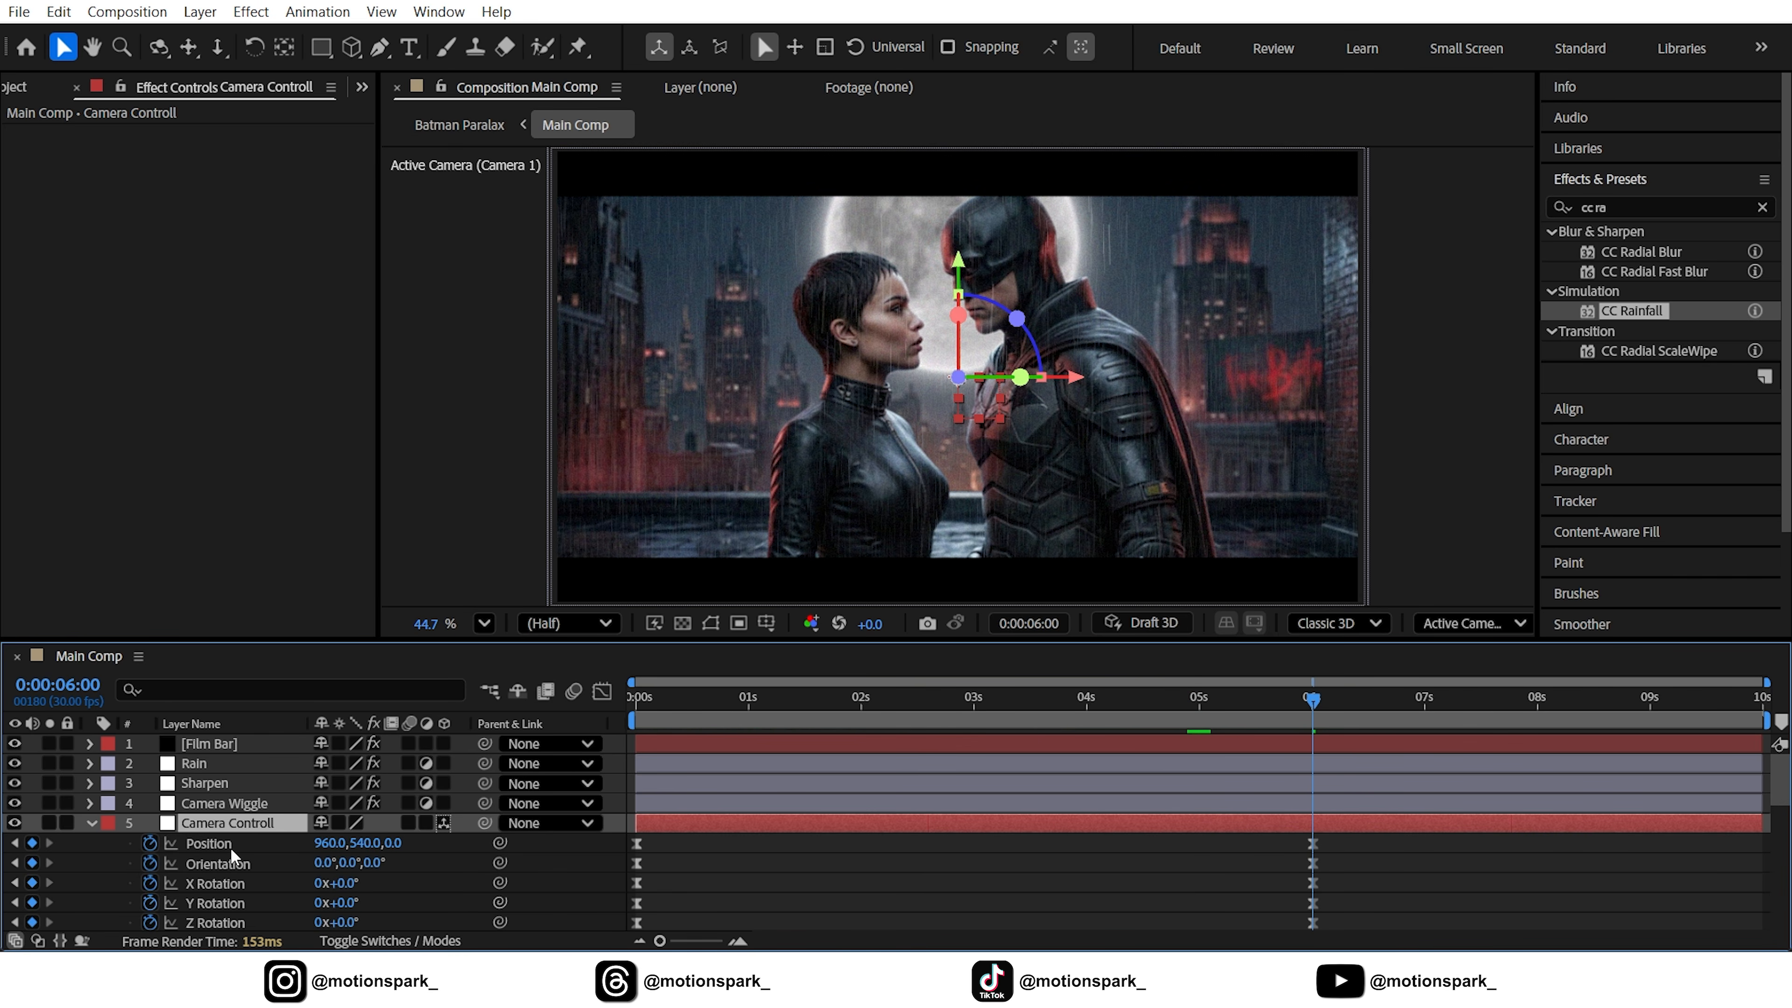
scroll(229, 848, "down", 3)
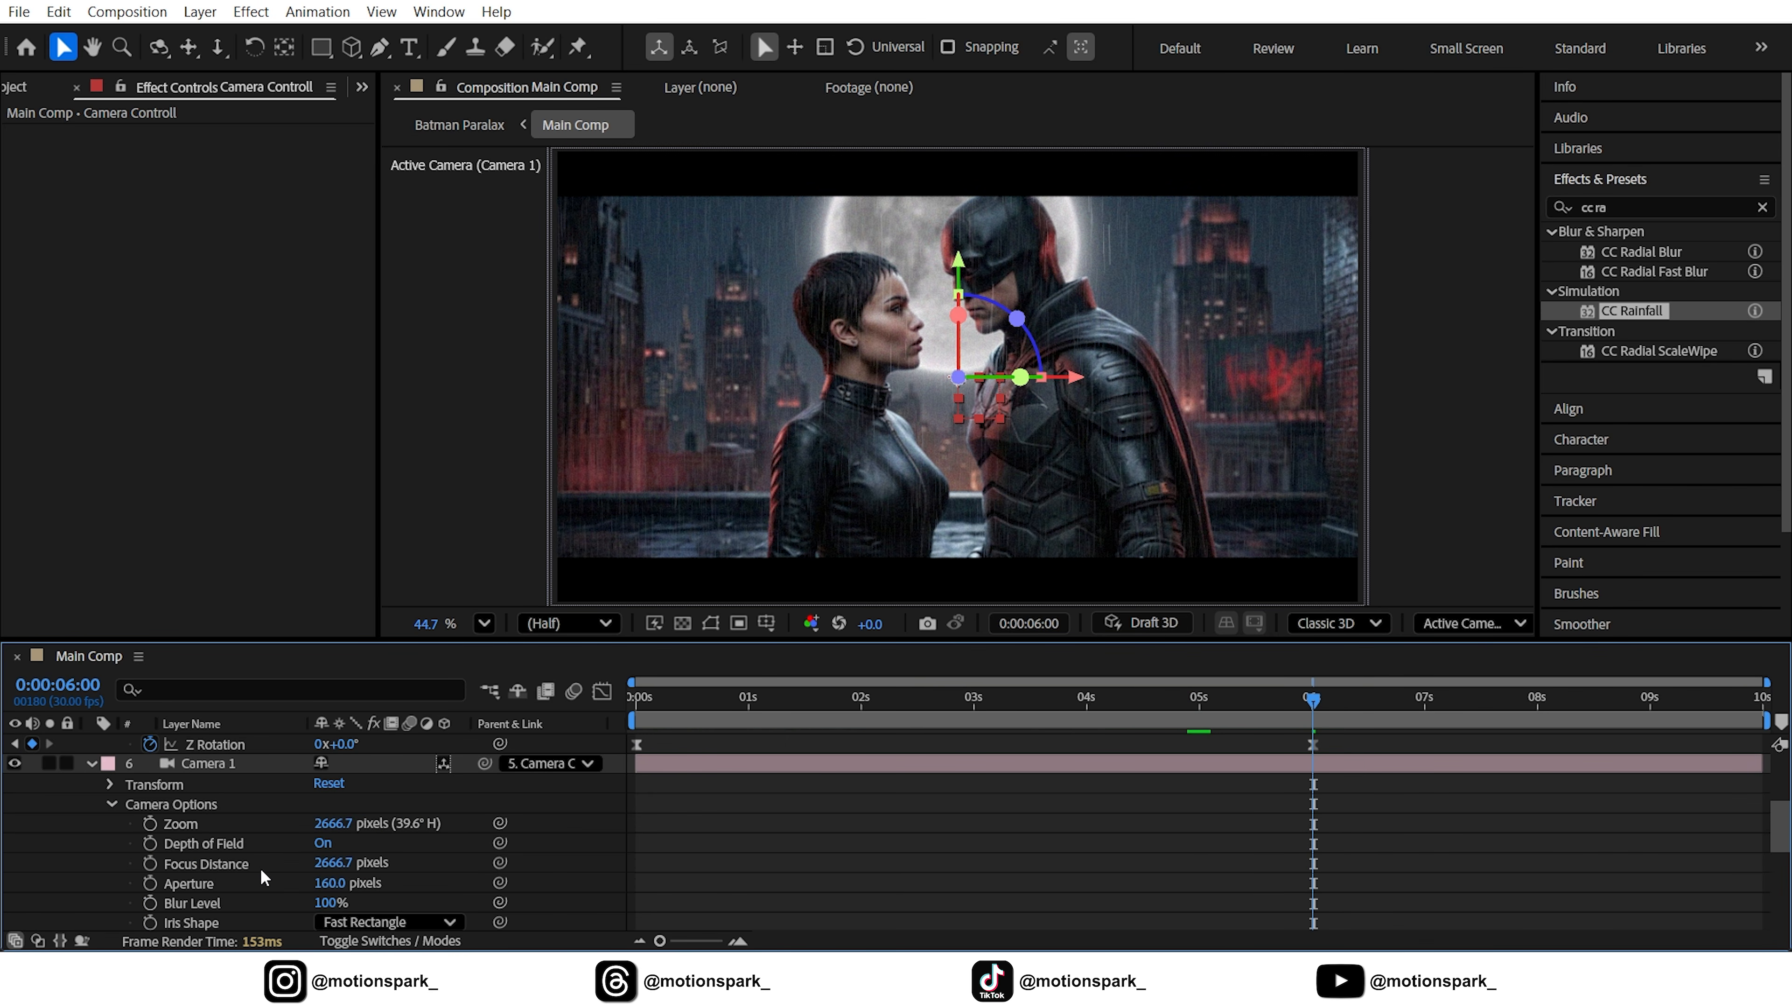
left_click(238, 872)
left_click(150, 864)
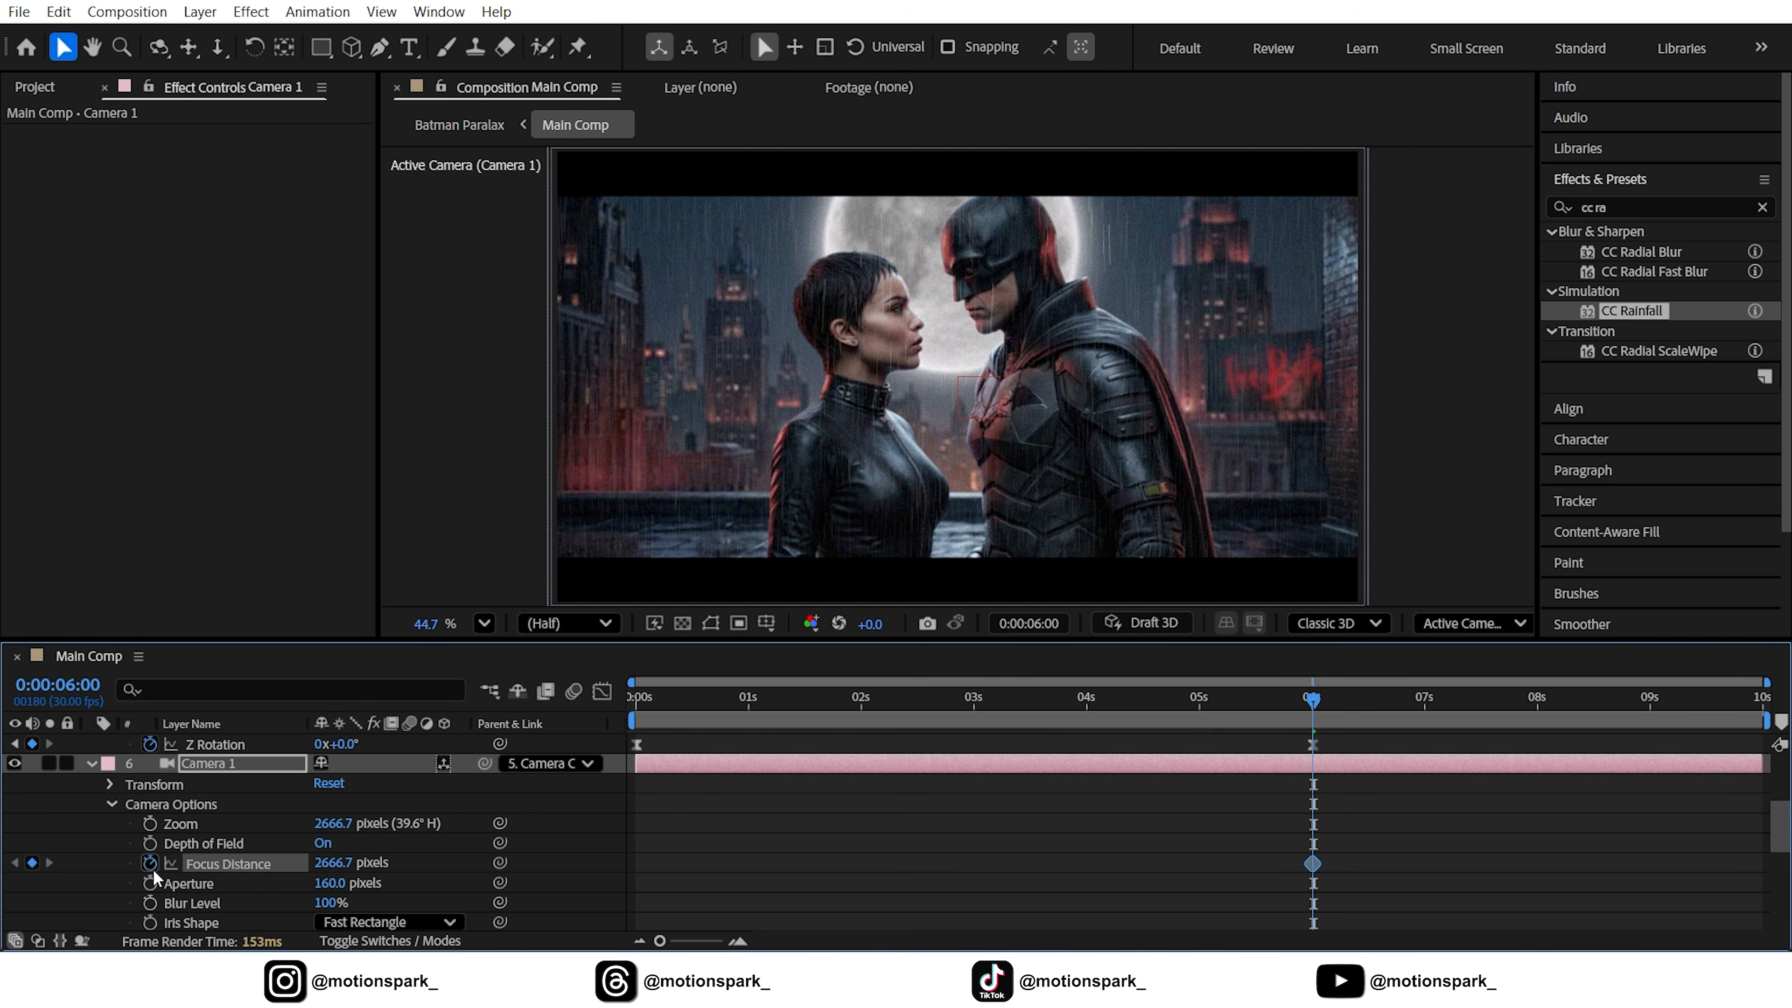
- Set Camera 1's Focus Distance to 4046.7 pixels at the start of the composition, 0:00:00:00
key("Home")
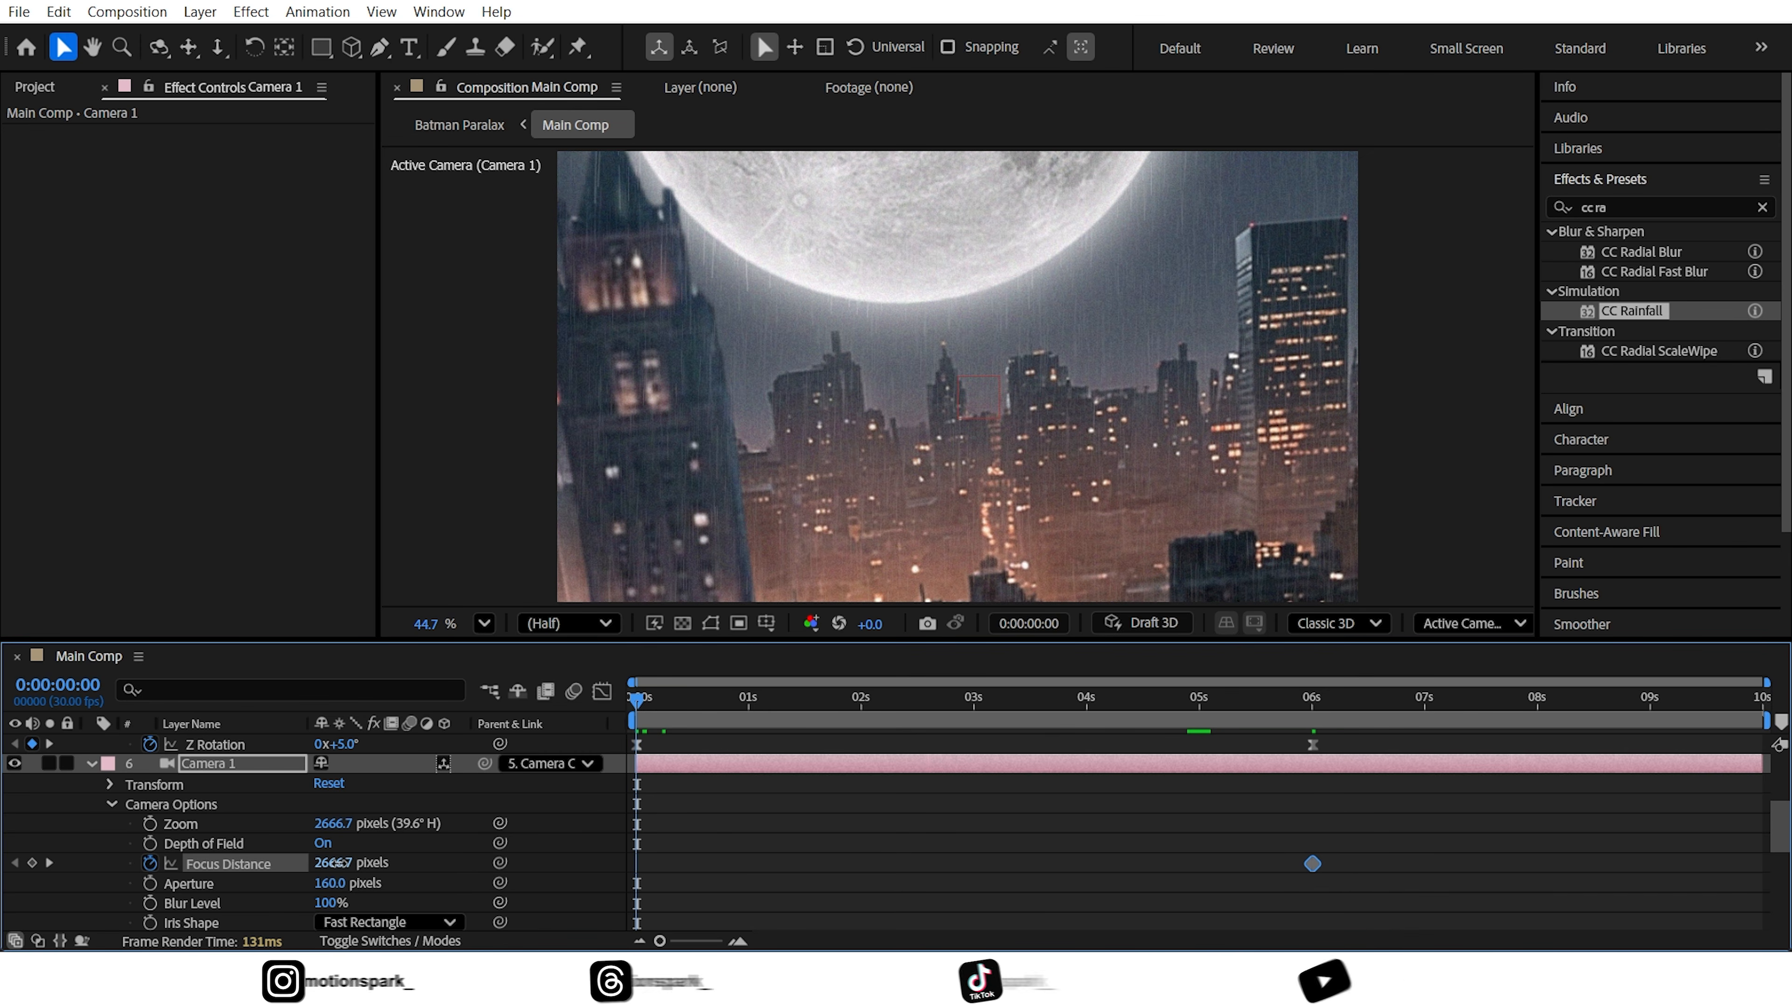
left_click_drag(338, 862, 496, 860)
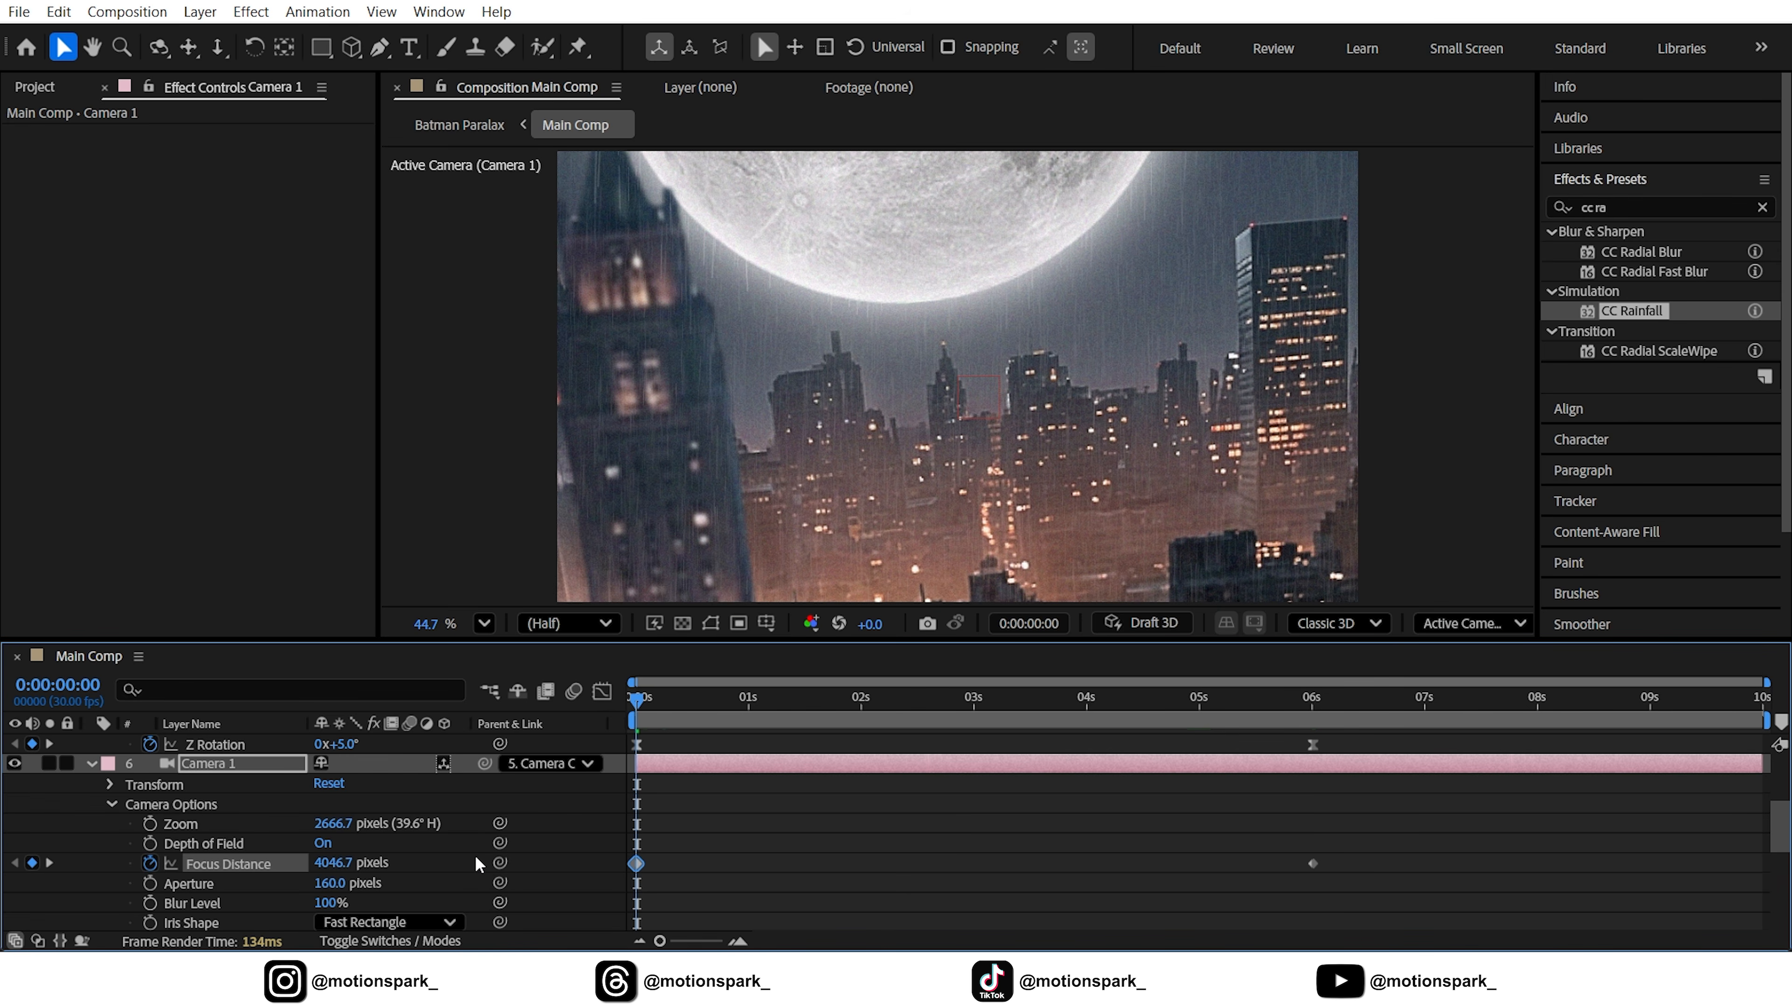
- Easy Ease both Focus Distance keyframes and extend the last keyframe's incoming ease in the speed graph back to about 0:00:03:00
left_click(476, 852)
left_click_drag(1379, 855, 607, 900)
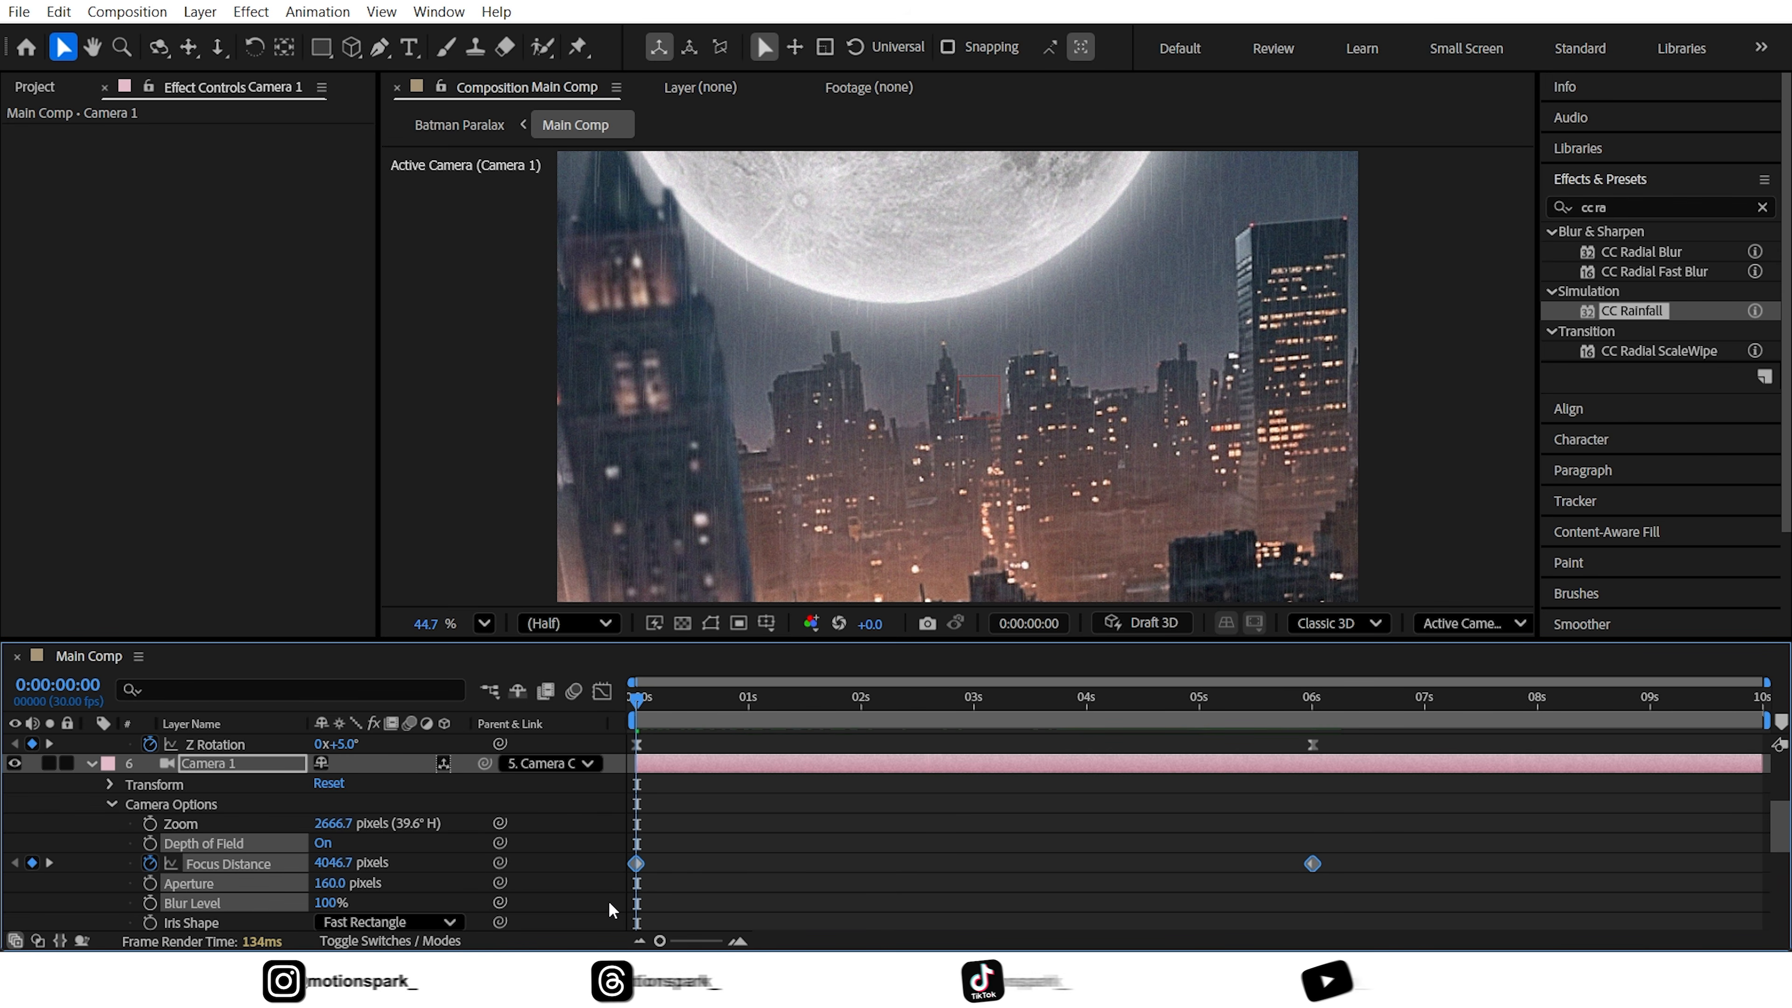
left_click(602, 692)
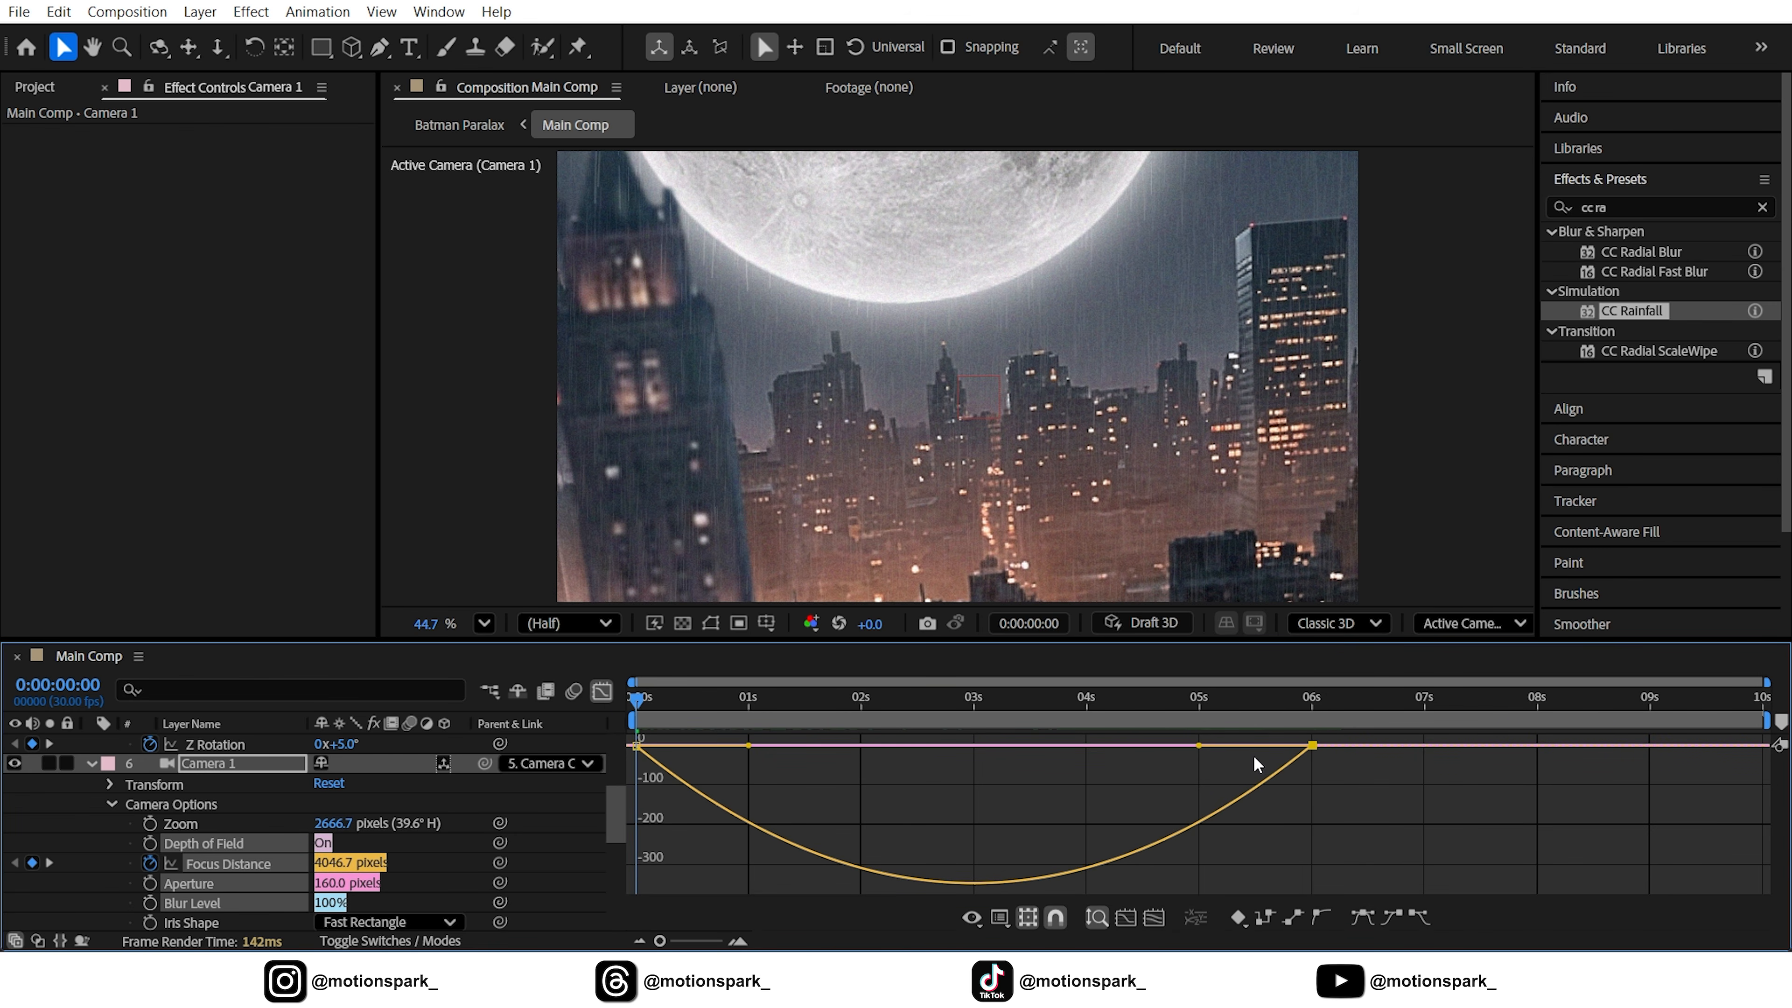
left_click_drag(1207, 747, 974, 746)
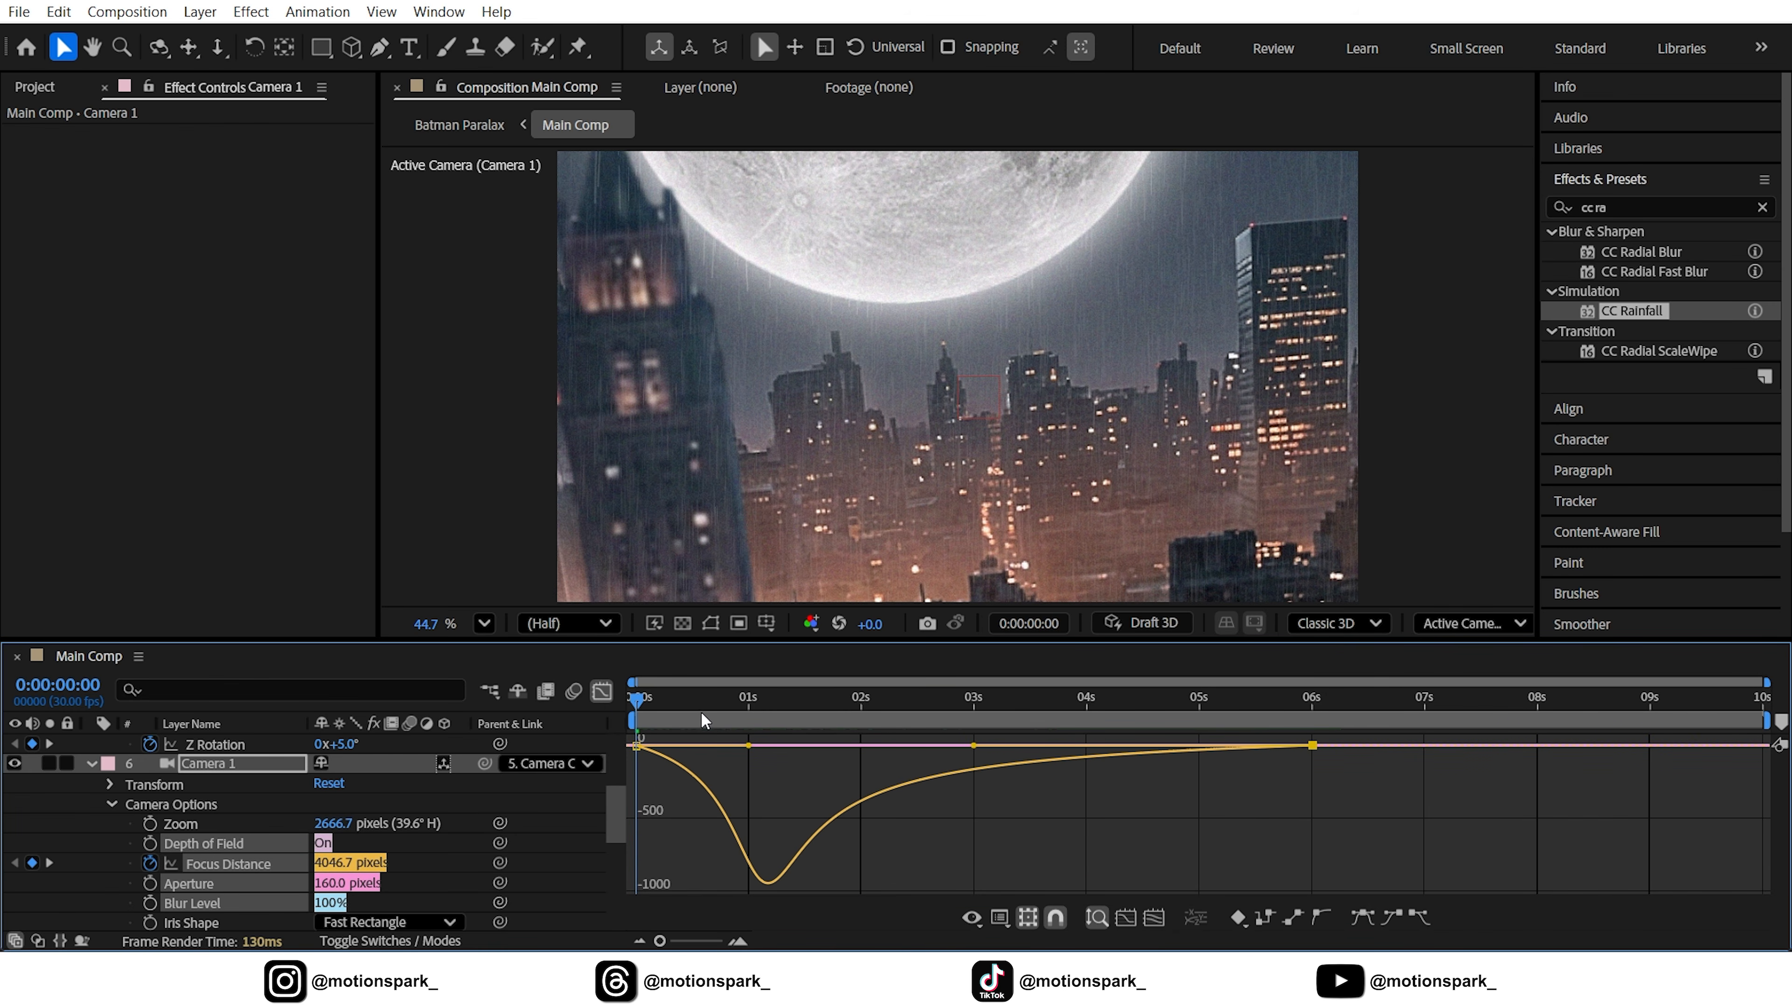
left_click(603, 692)
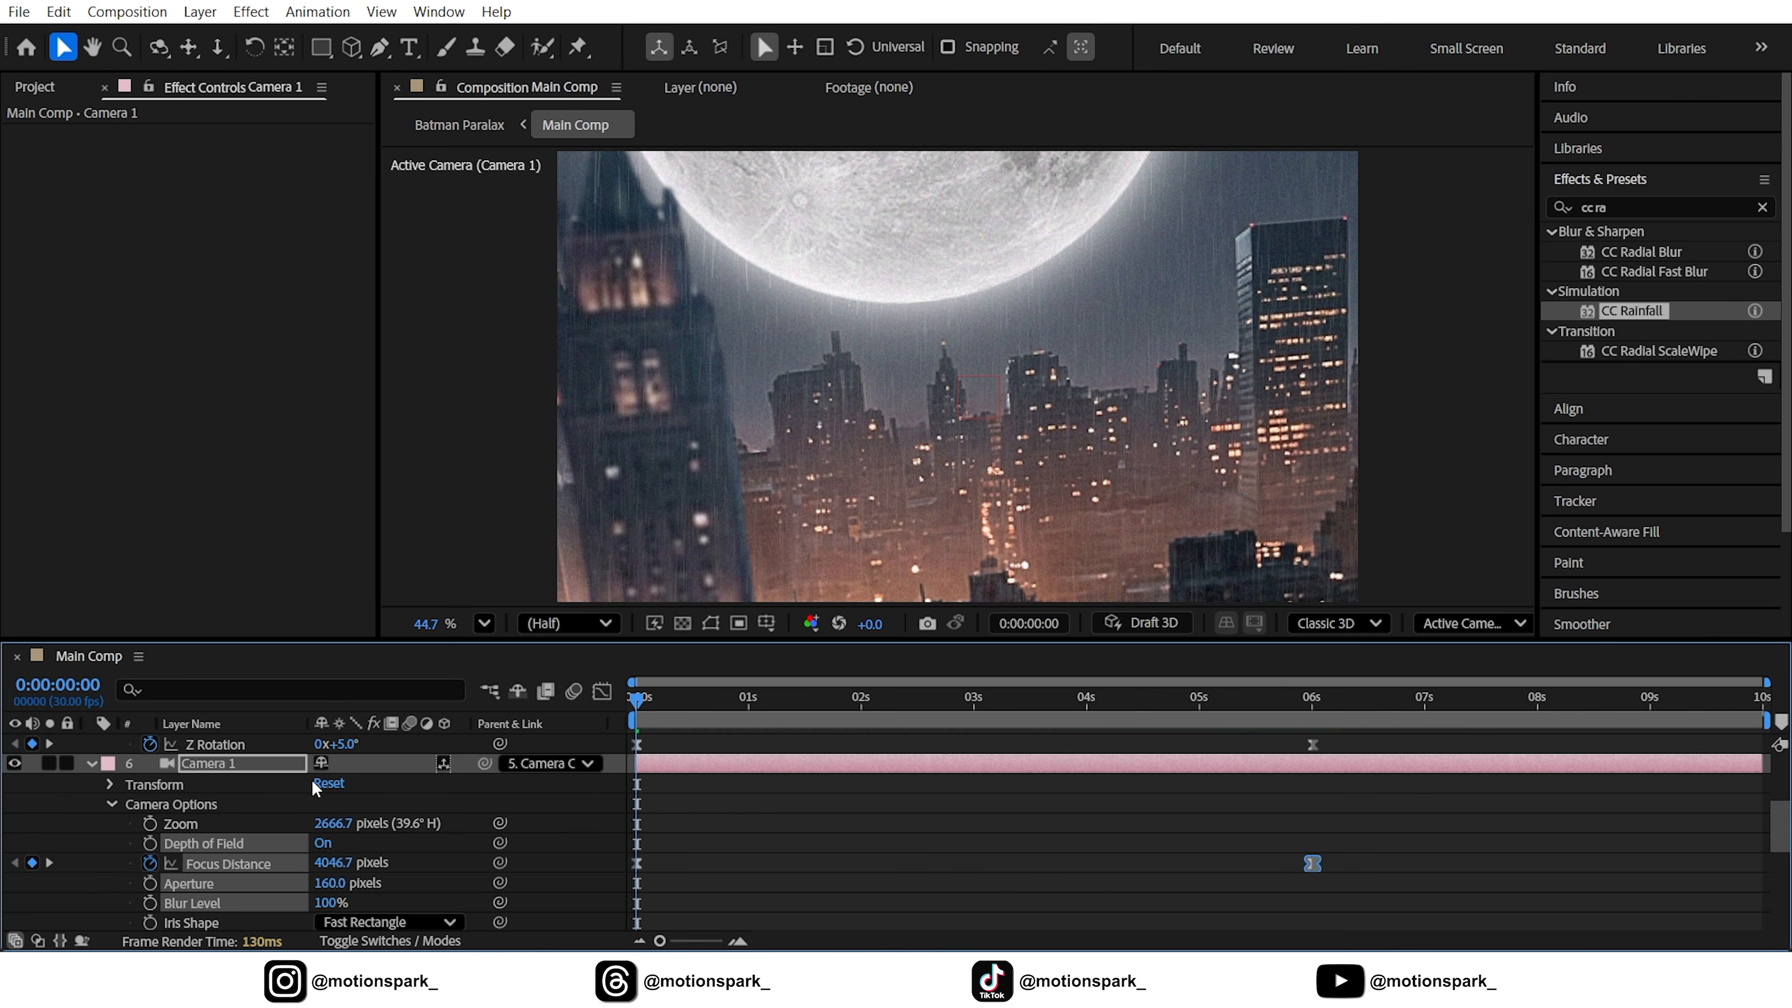
- Collapse the properties of Camera 1 and Camera Controll and bring the project's asset list into view
left_click(93, 763)
scroll(108, 781, "up", 3)
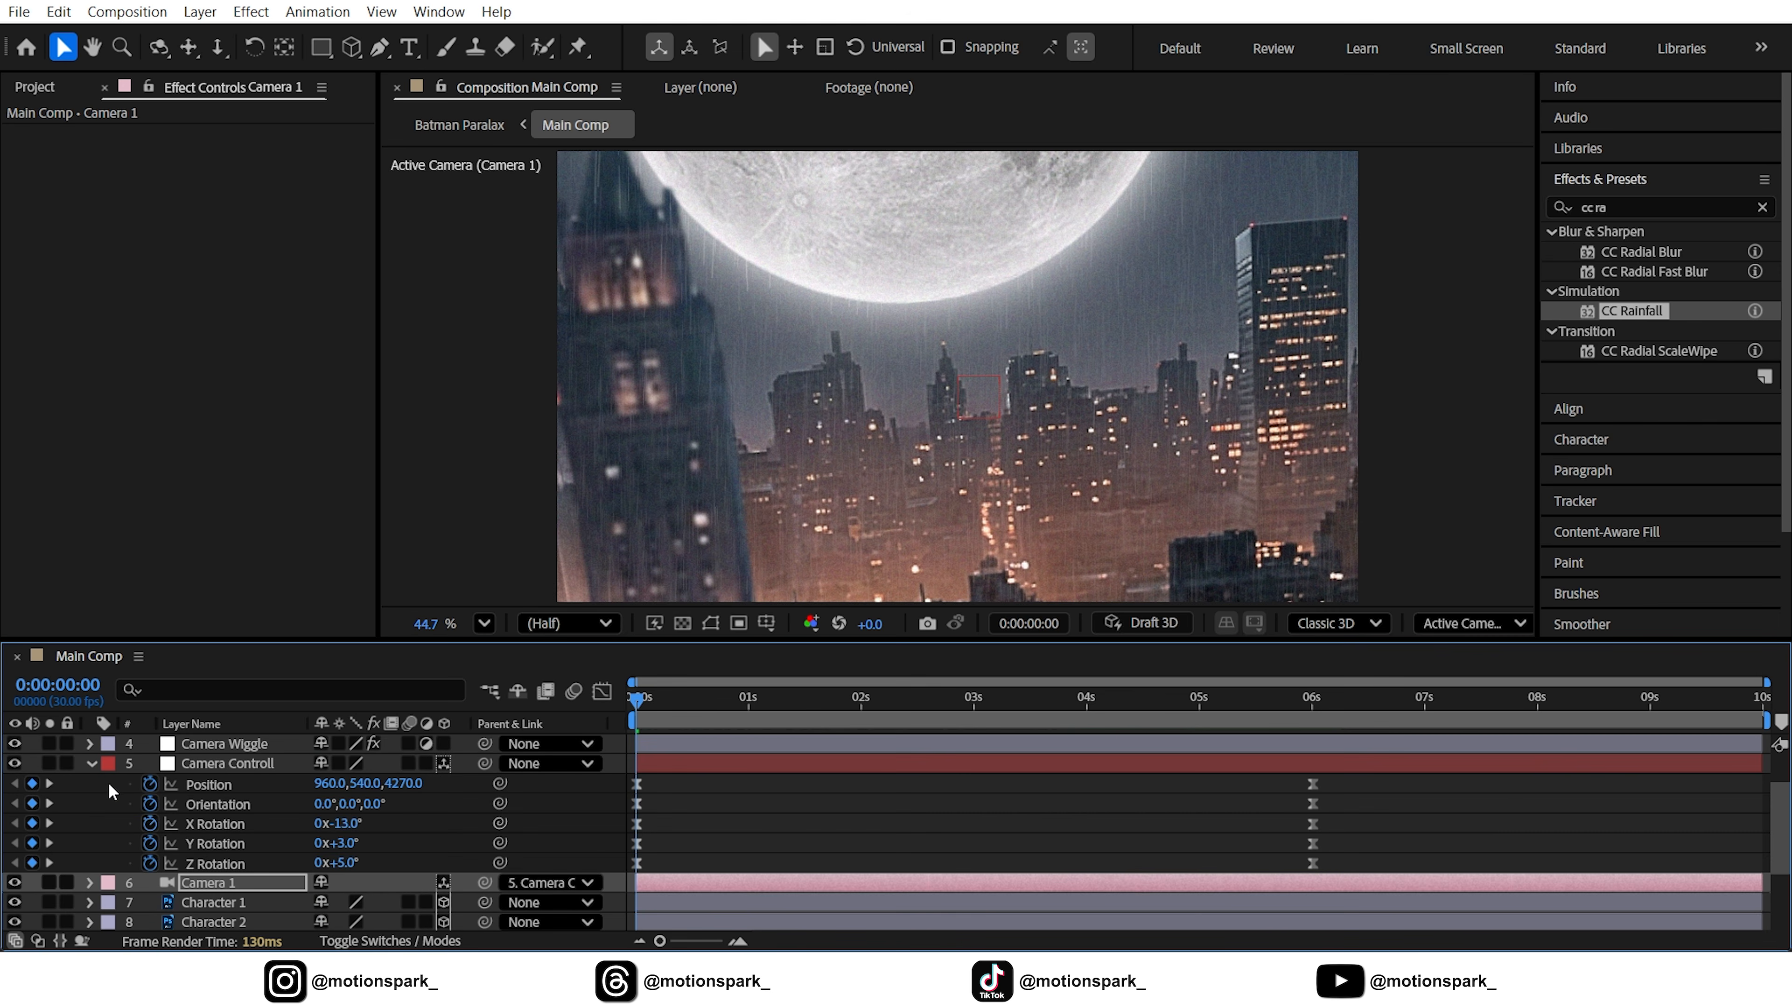
left_click(89, 764)
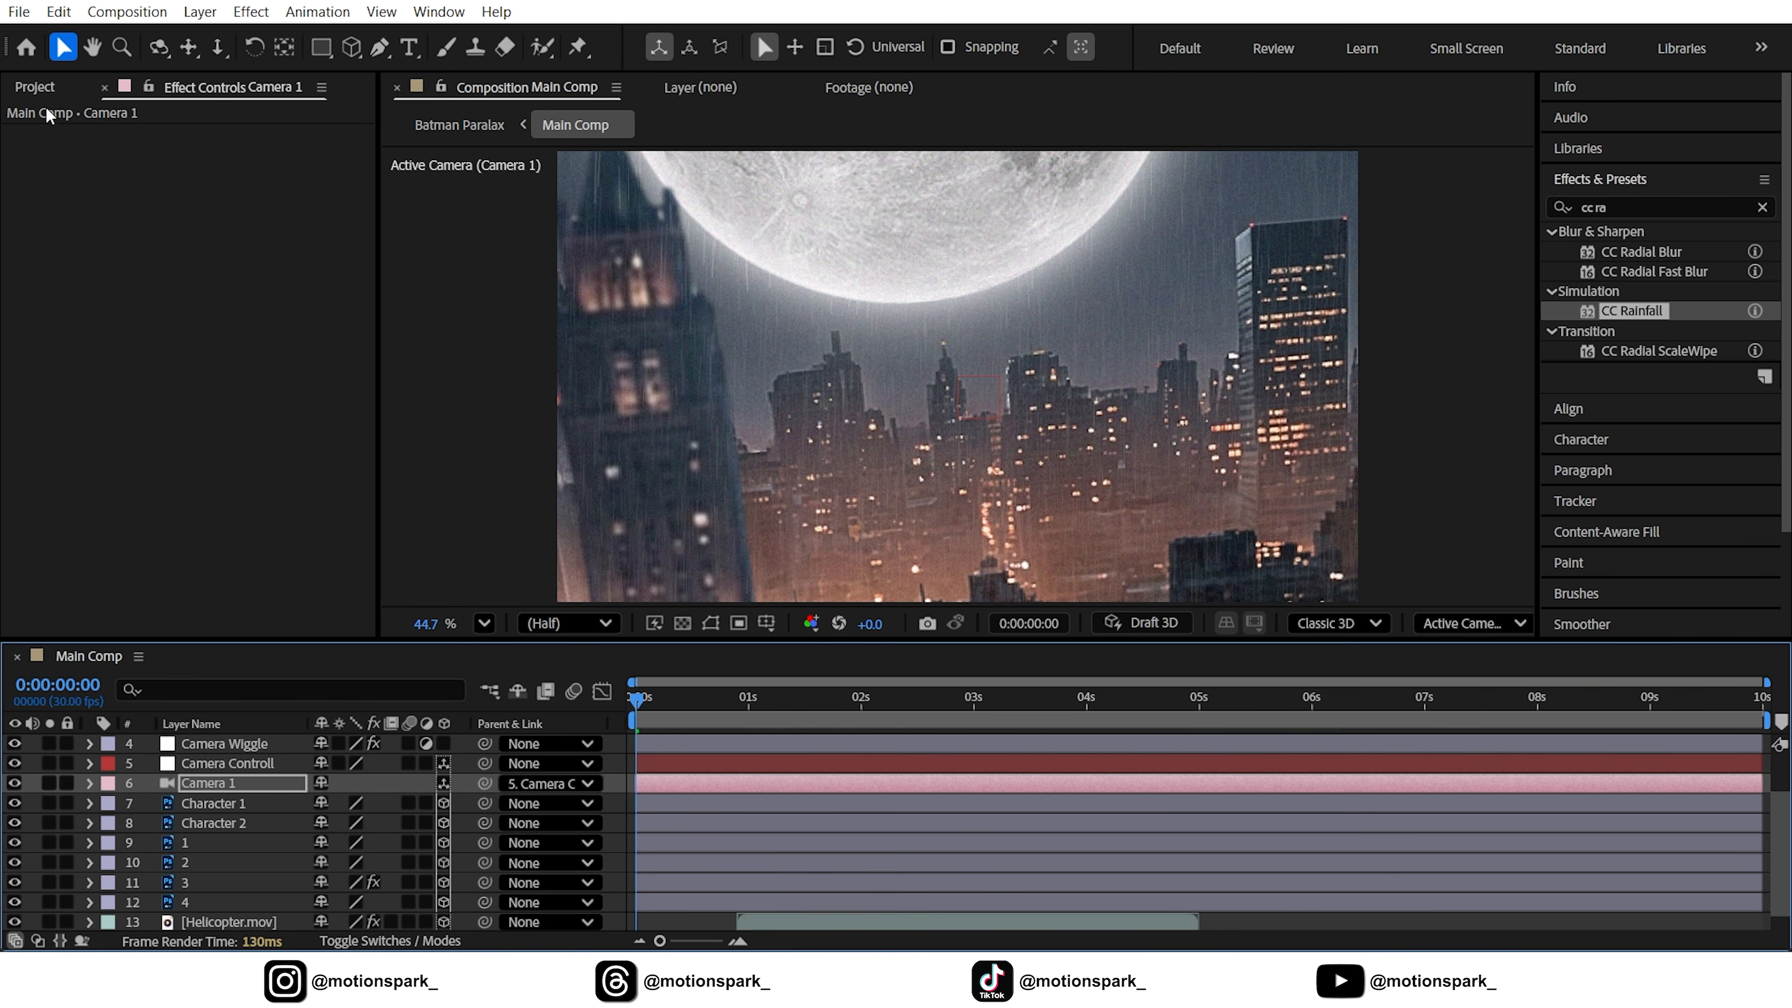
left_click(35, 86)
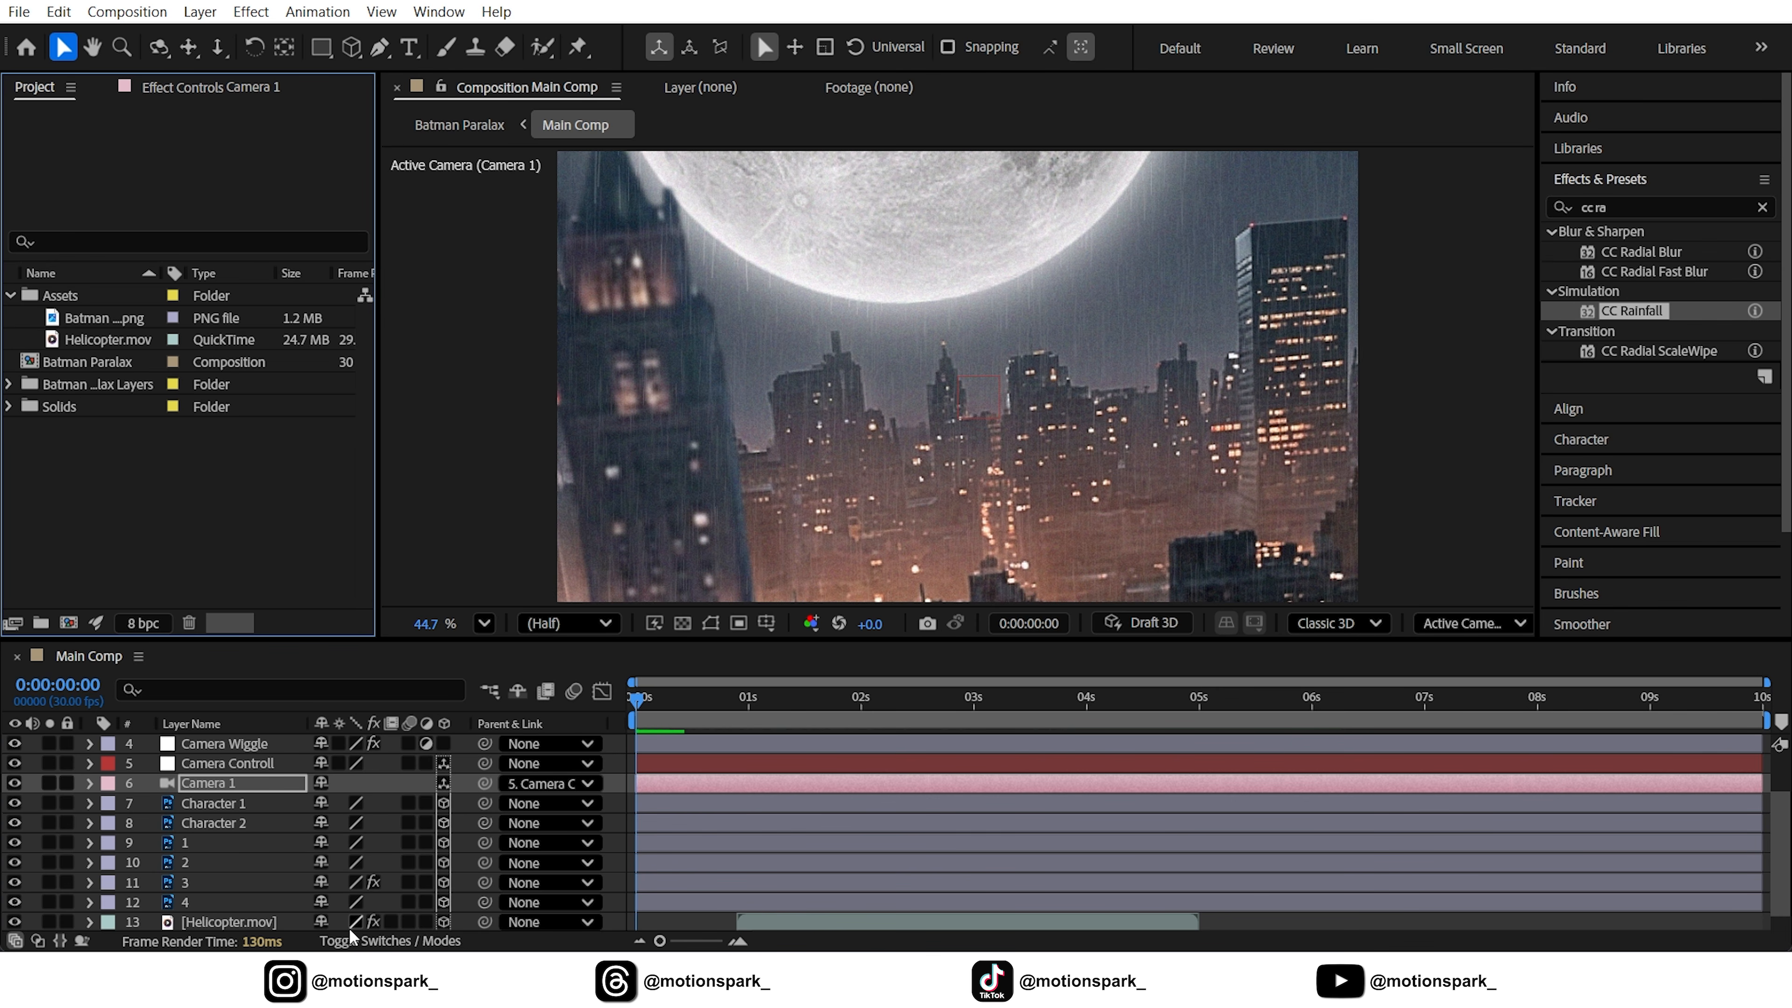
- Enable motion blur on all layers of Main Comp, then deselect them
left_click(202, 825)
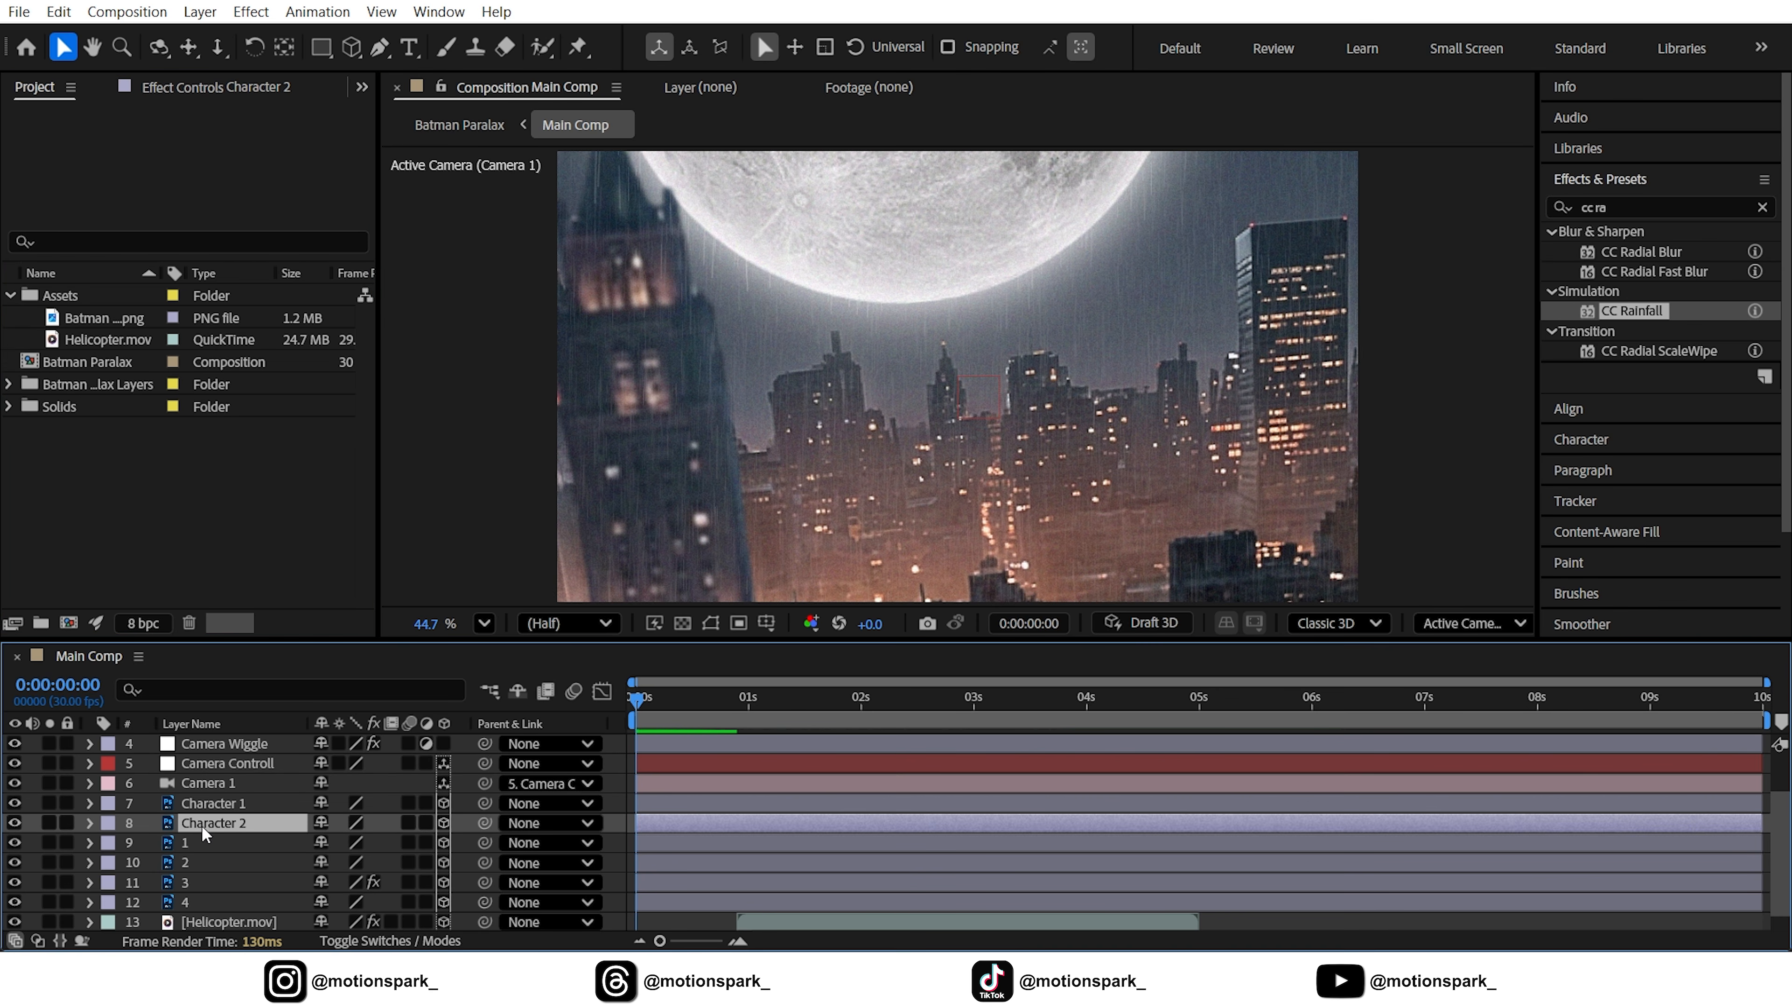
key("ctrl+a")
left_click(410, 763)
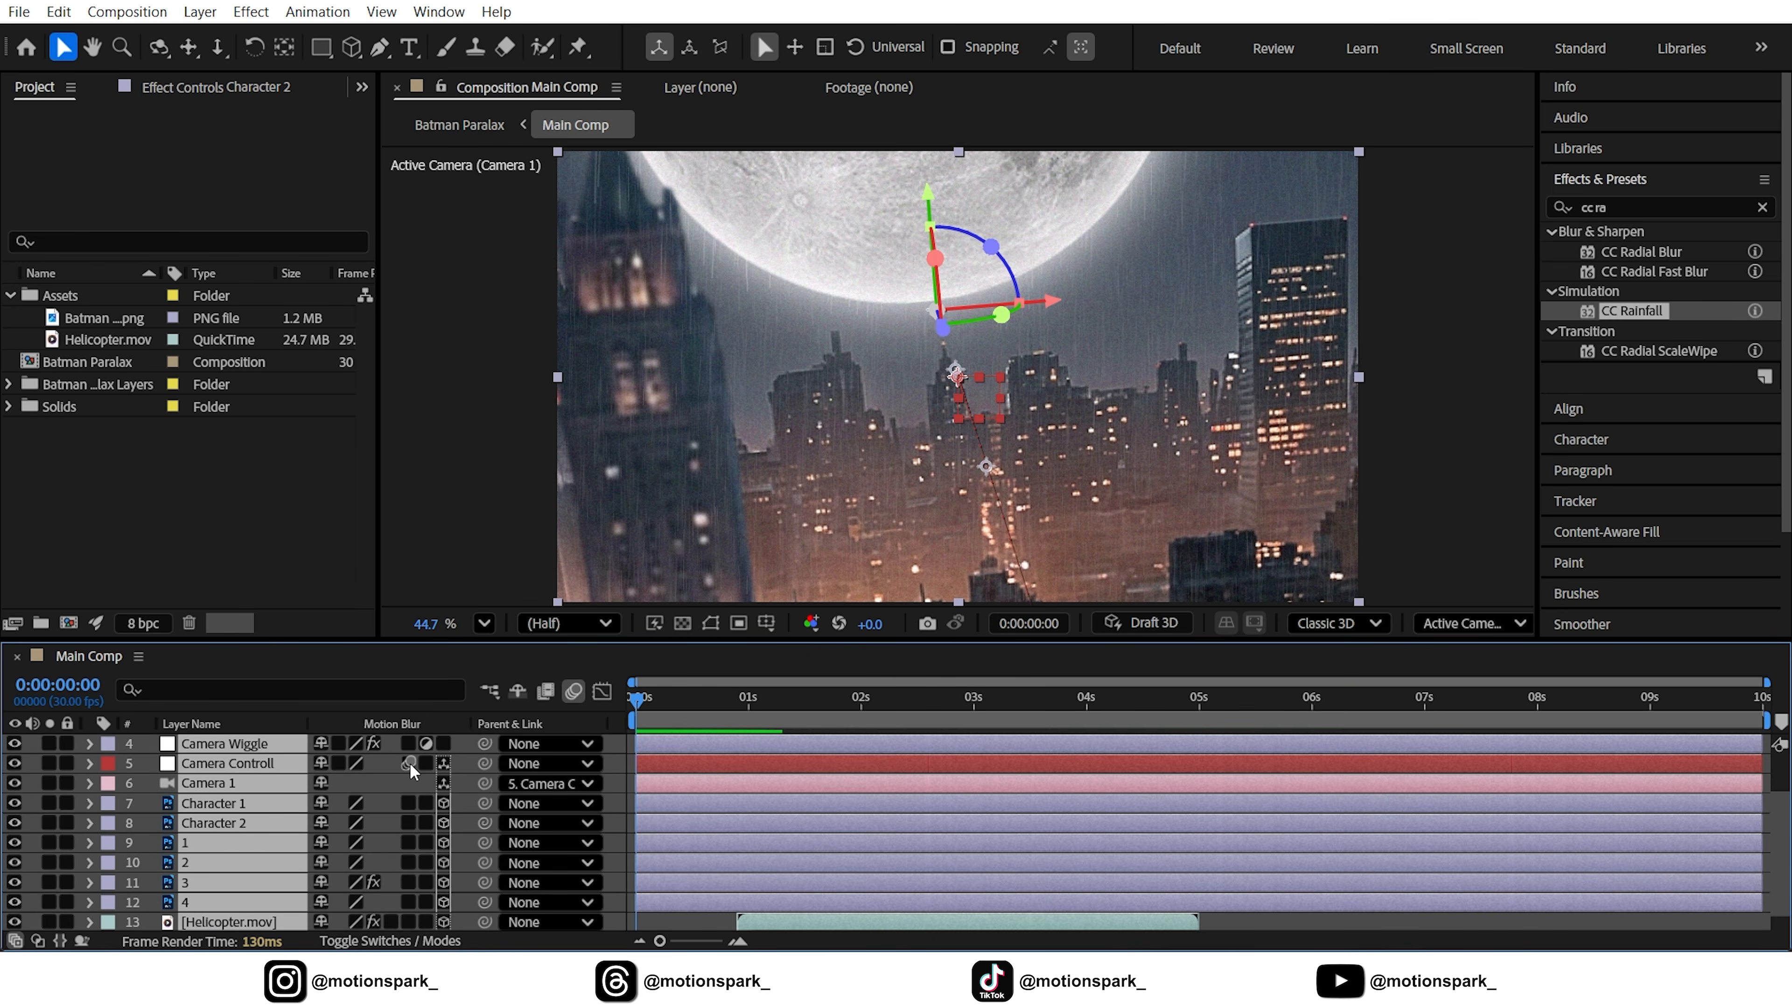
key("ctrl+shift+a")
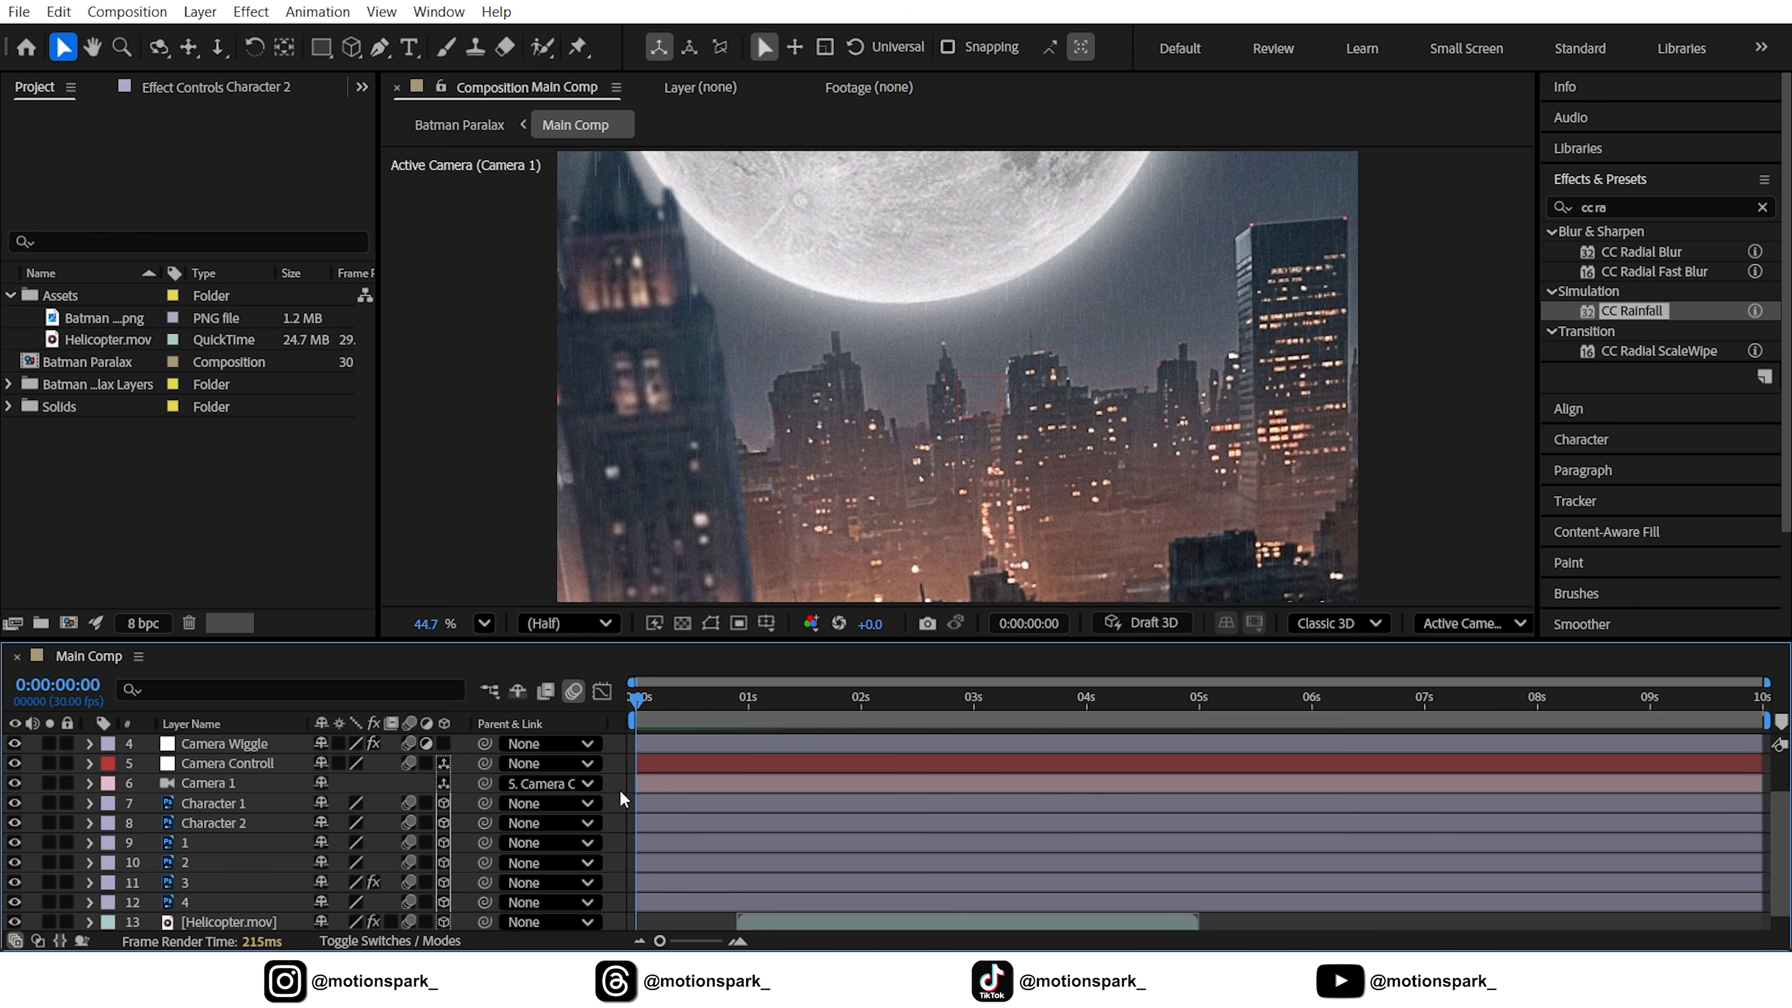
- Set the composition preview resolution to Full and purge all cache
left_click(572, 625)
left_click(575, 696)
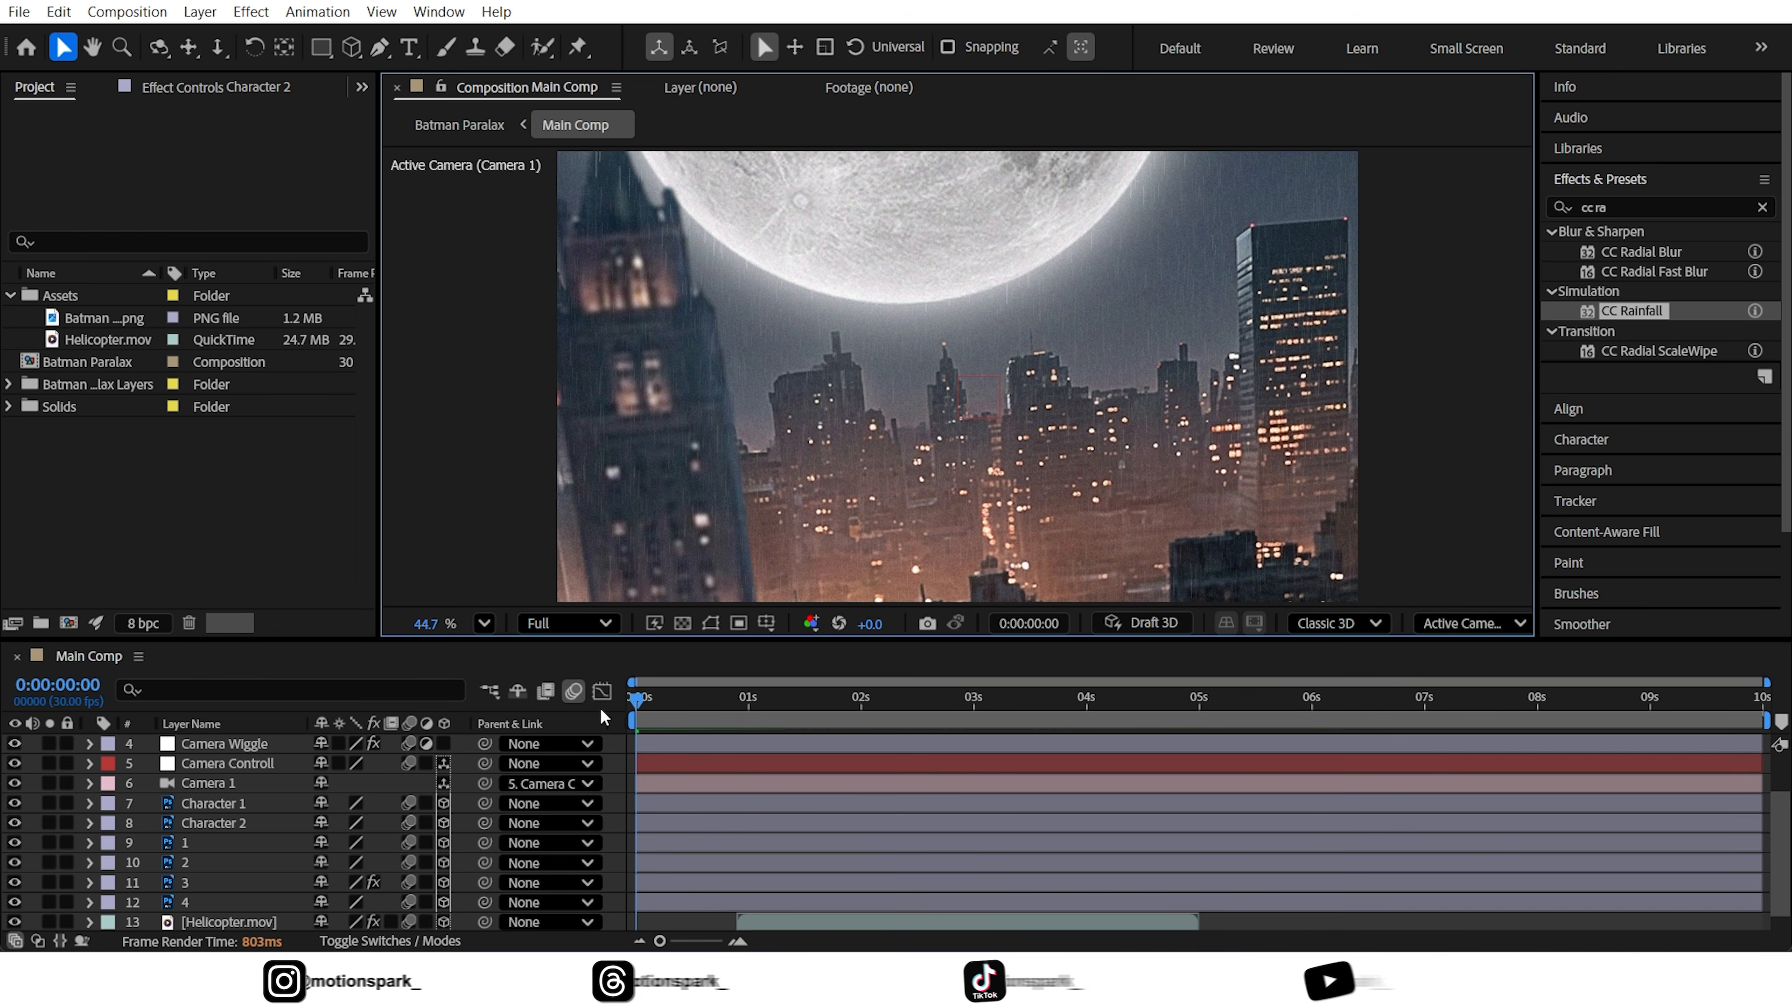
left_click(65, 13)
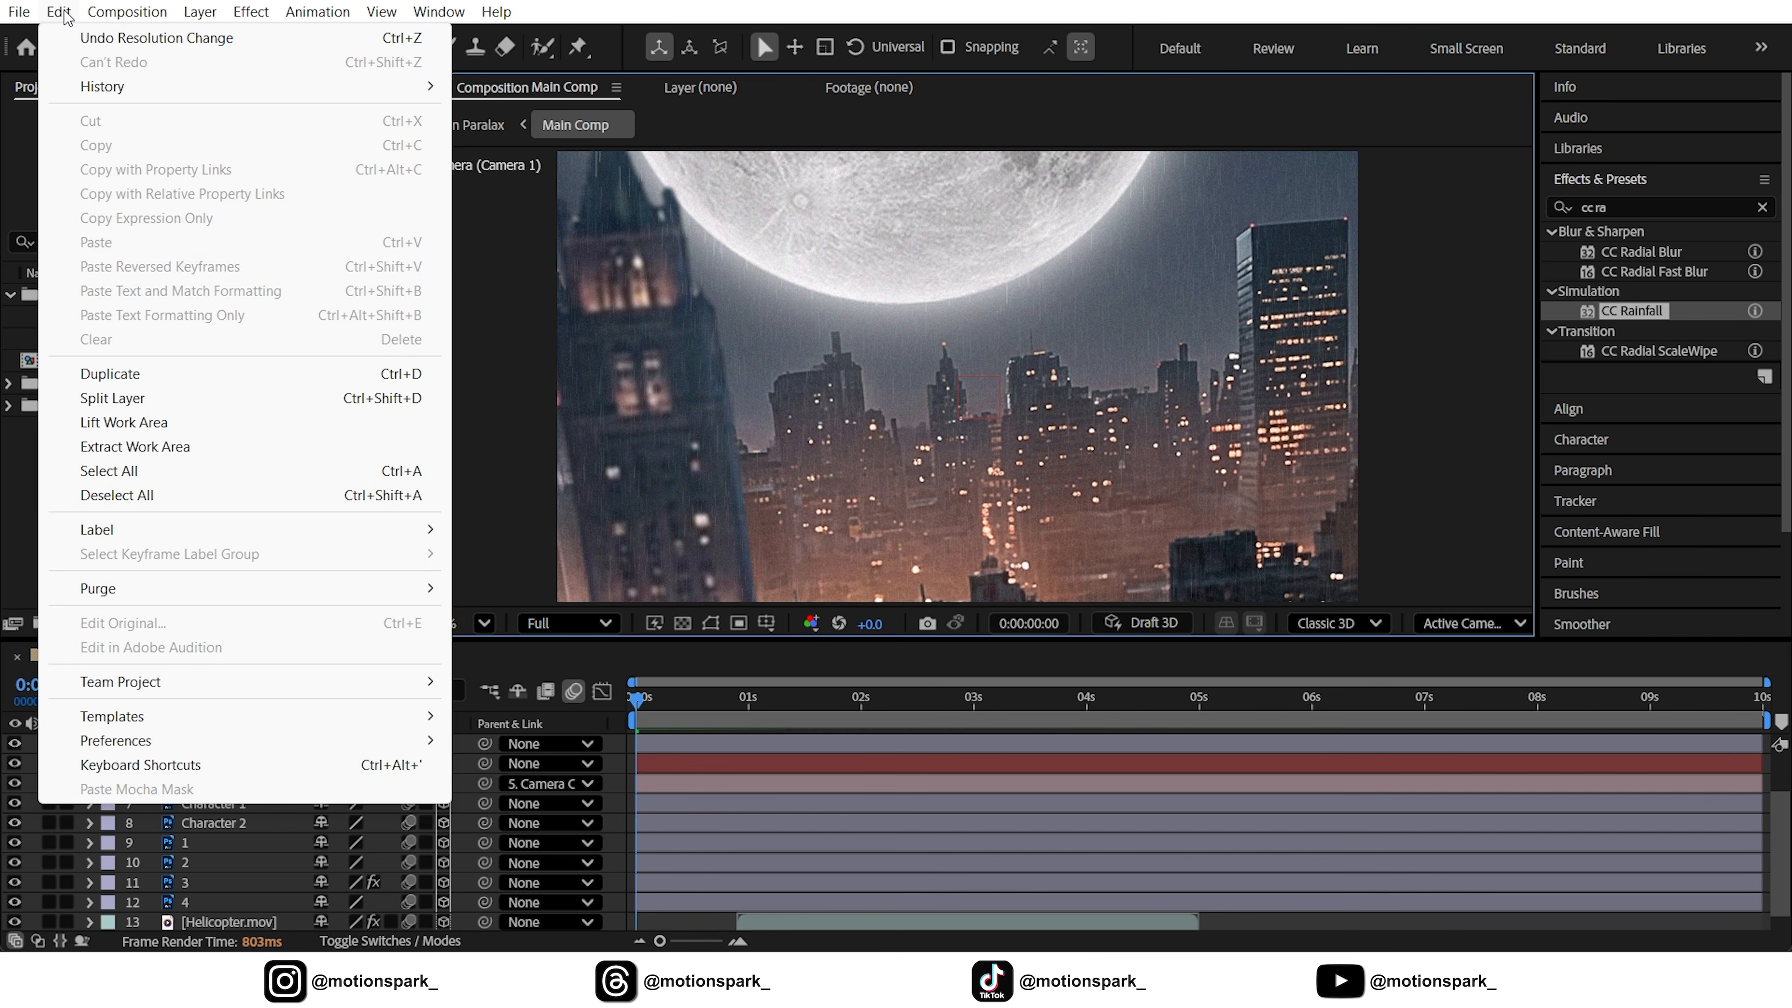
mouse_move(317, 588)
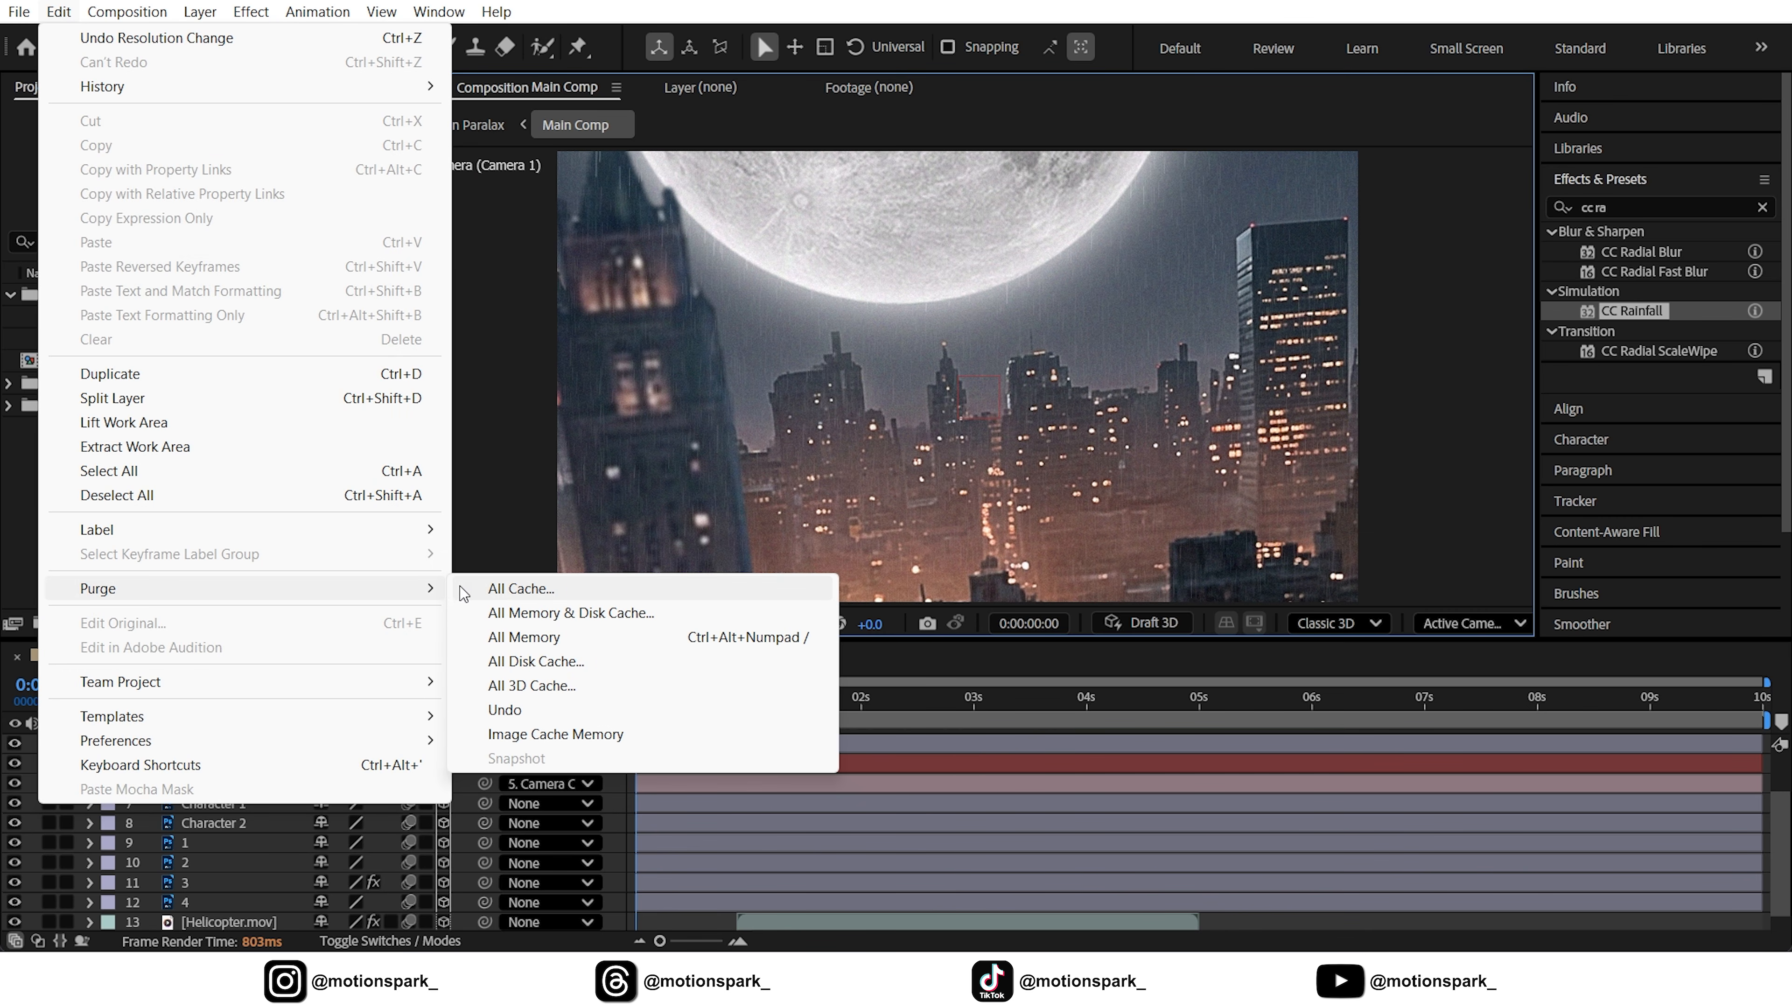
left_click(523, 586)
left_click(988, 523)
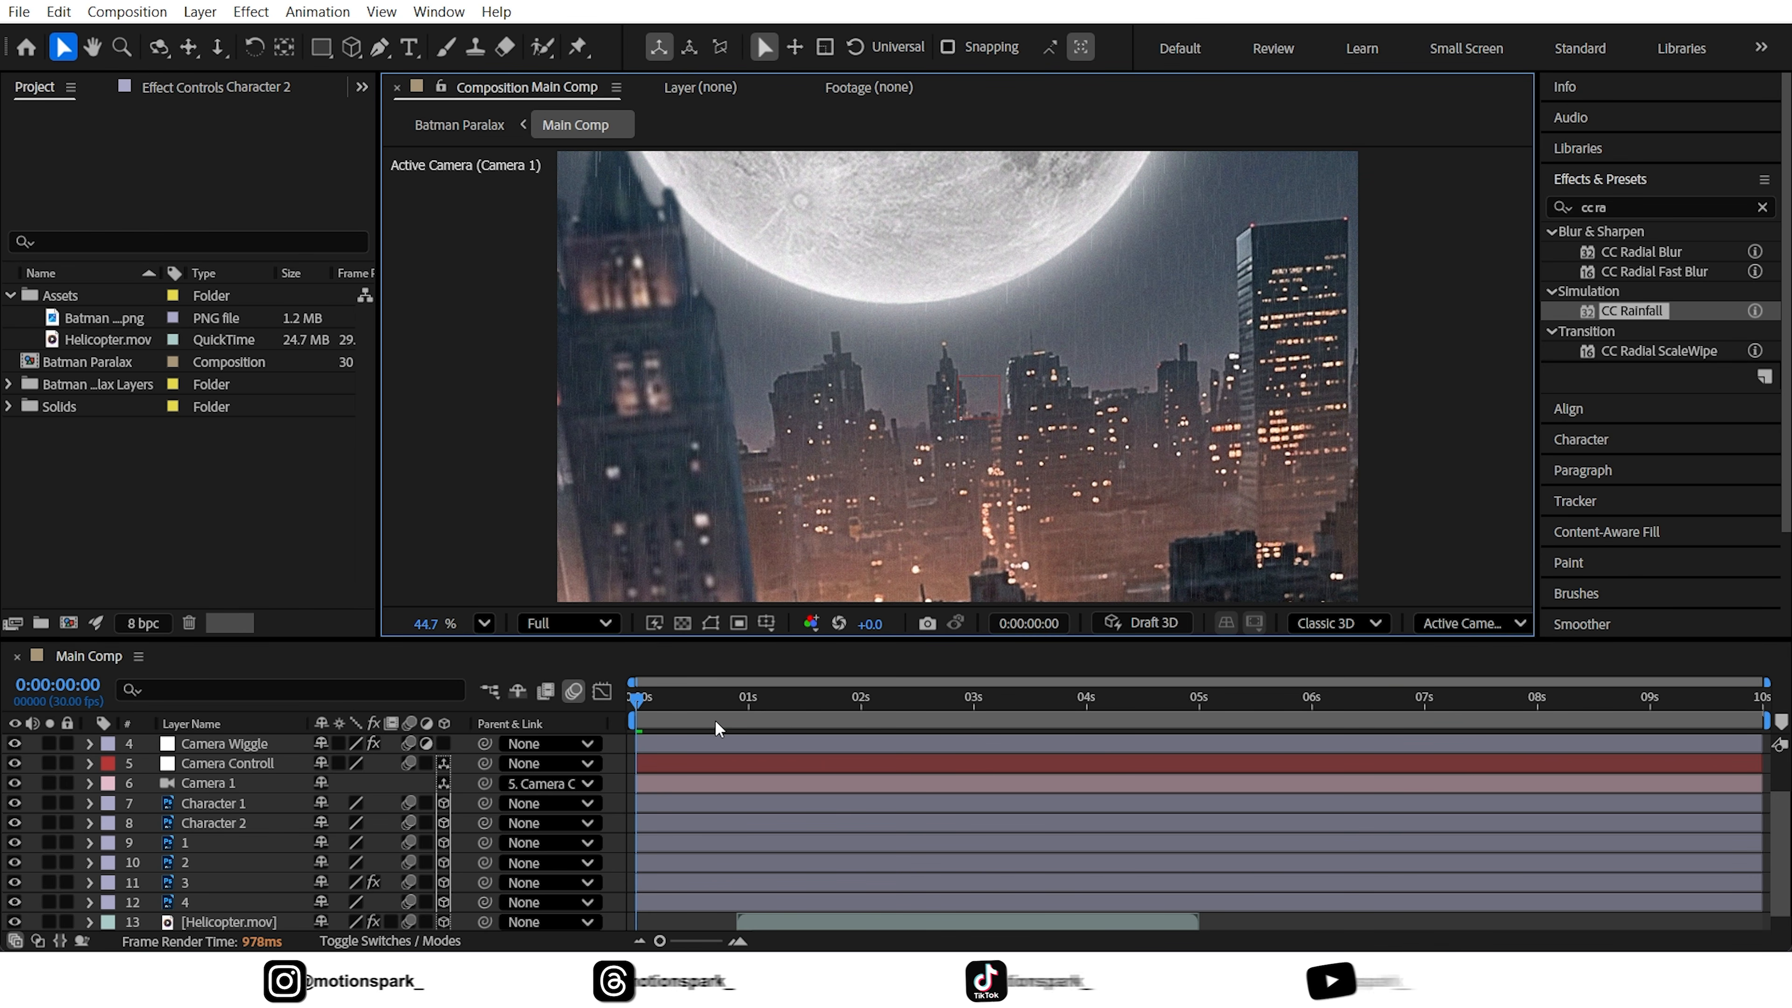
- End the work area at 0:00:07:00 and preview the animation from the start
left_click(1429, 698)
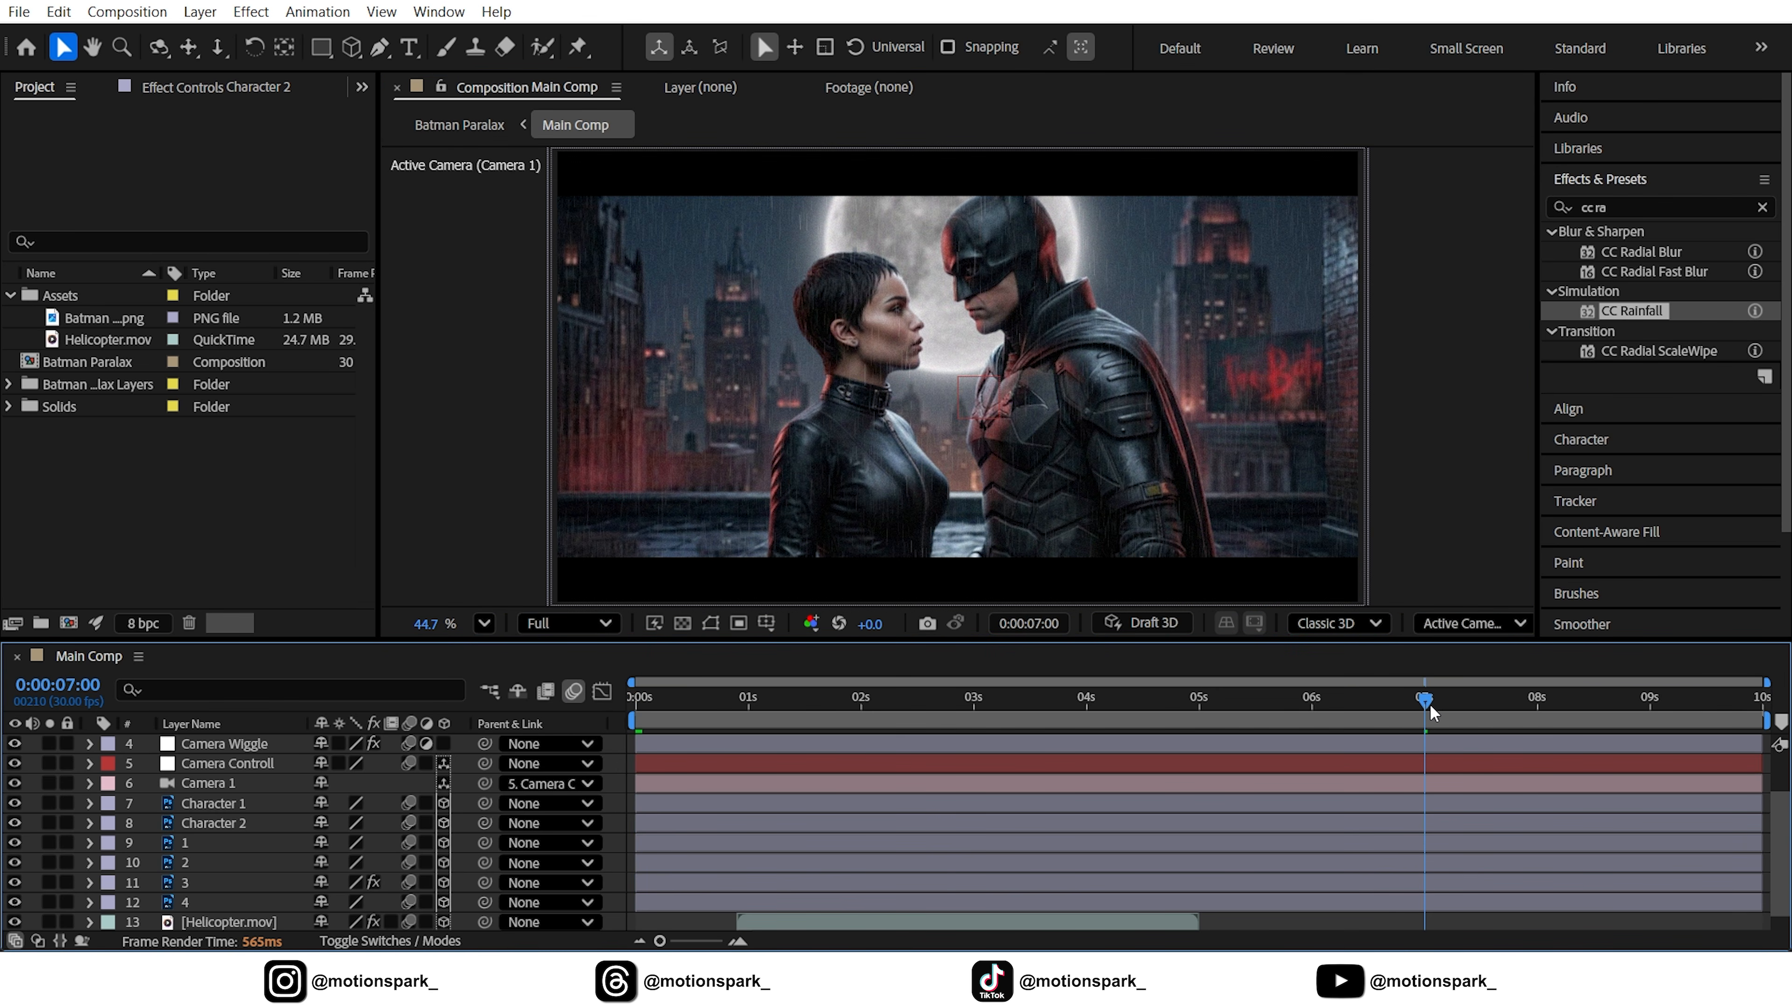
key("n")
key("Home")
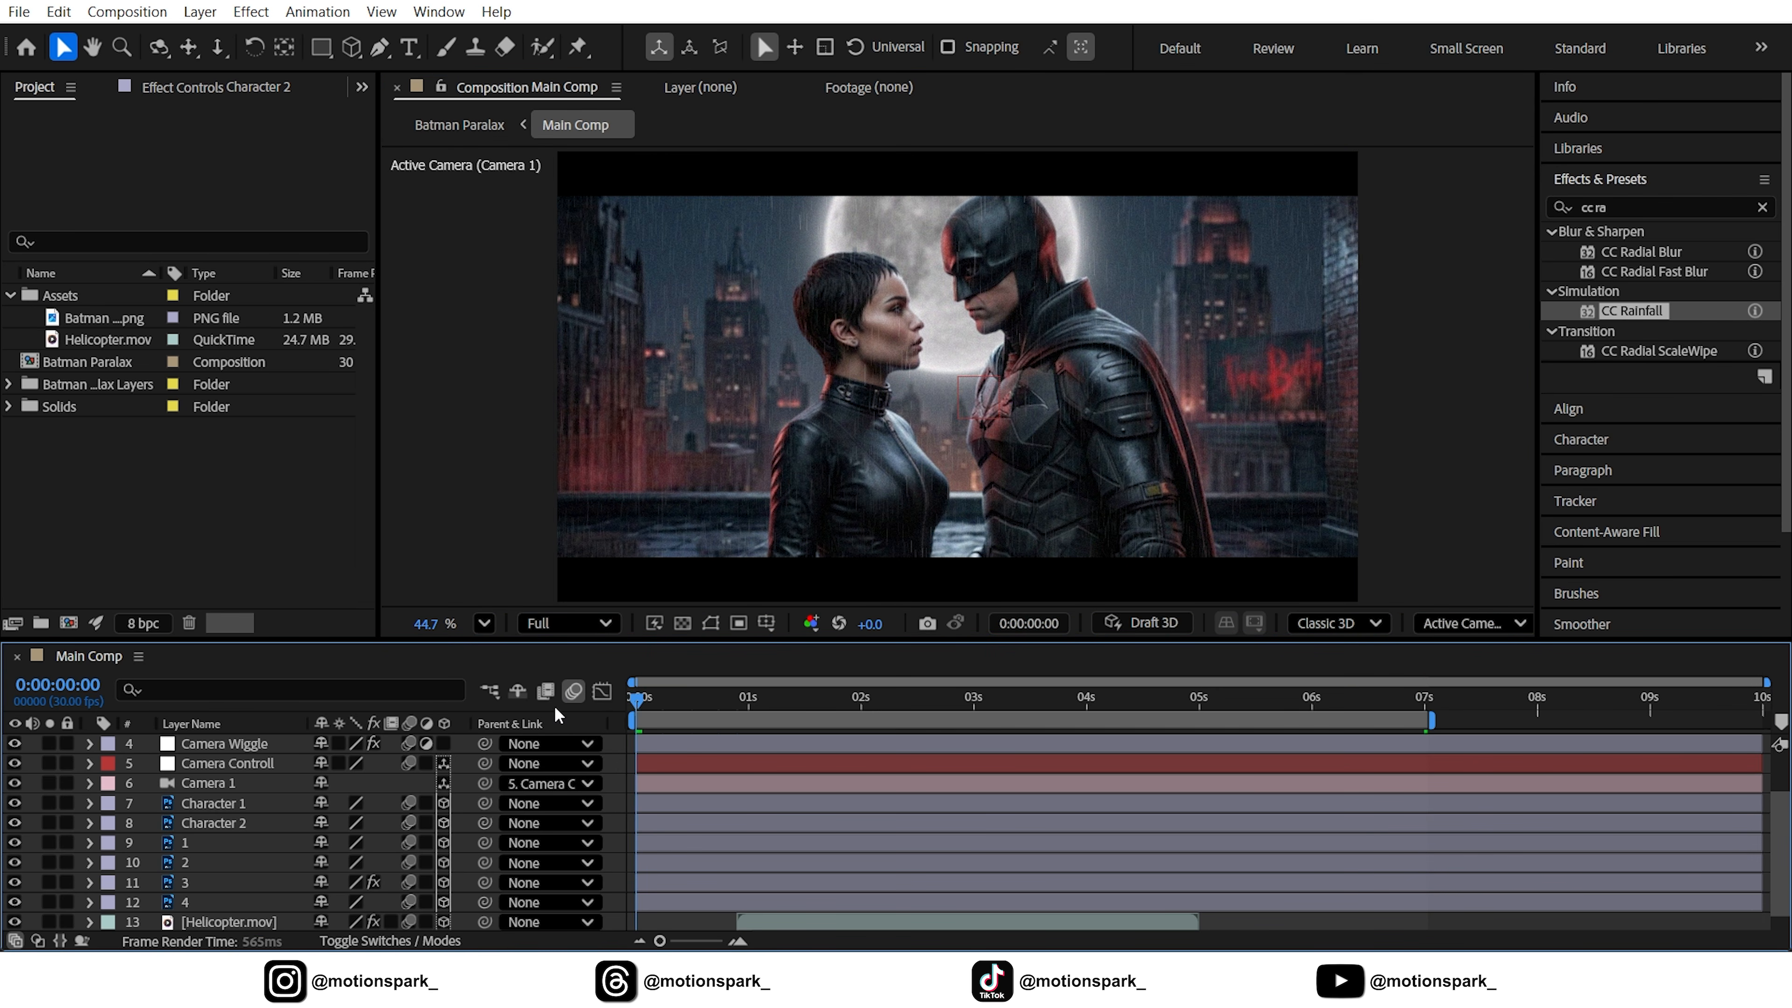
key("space")
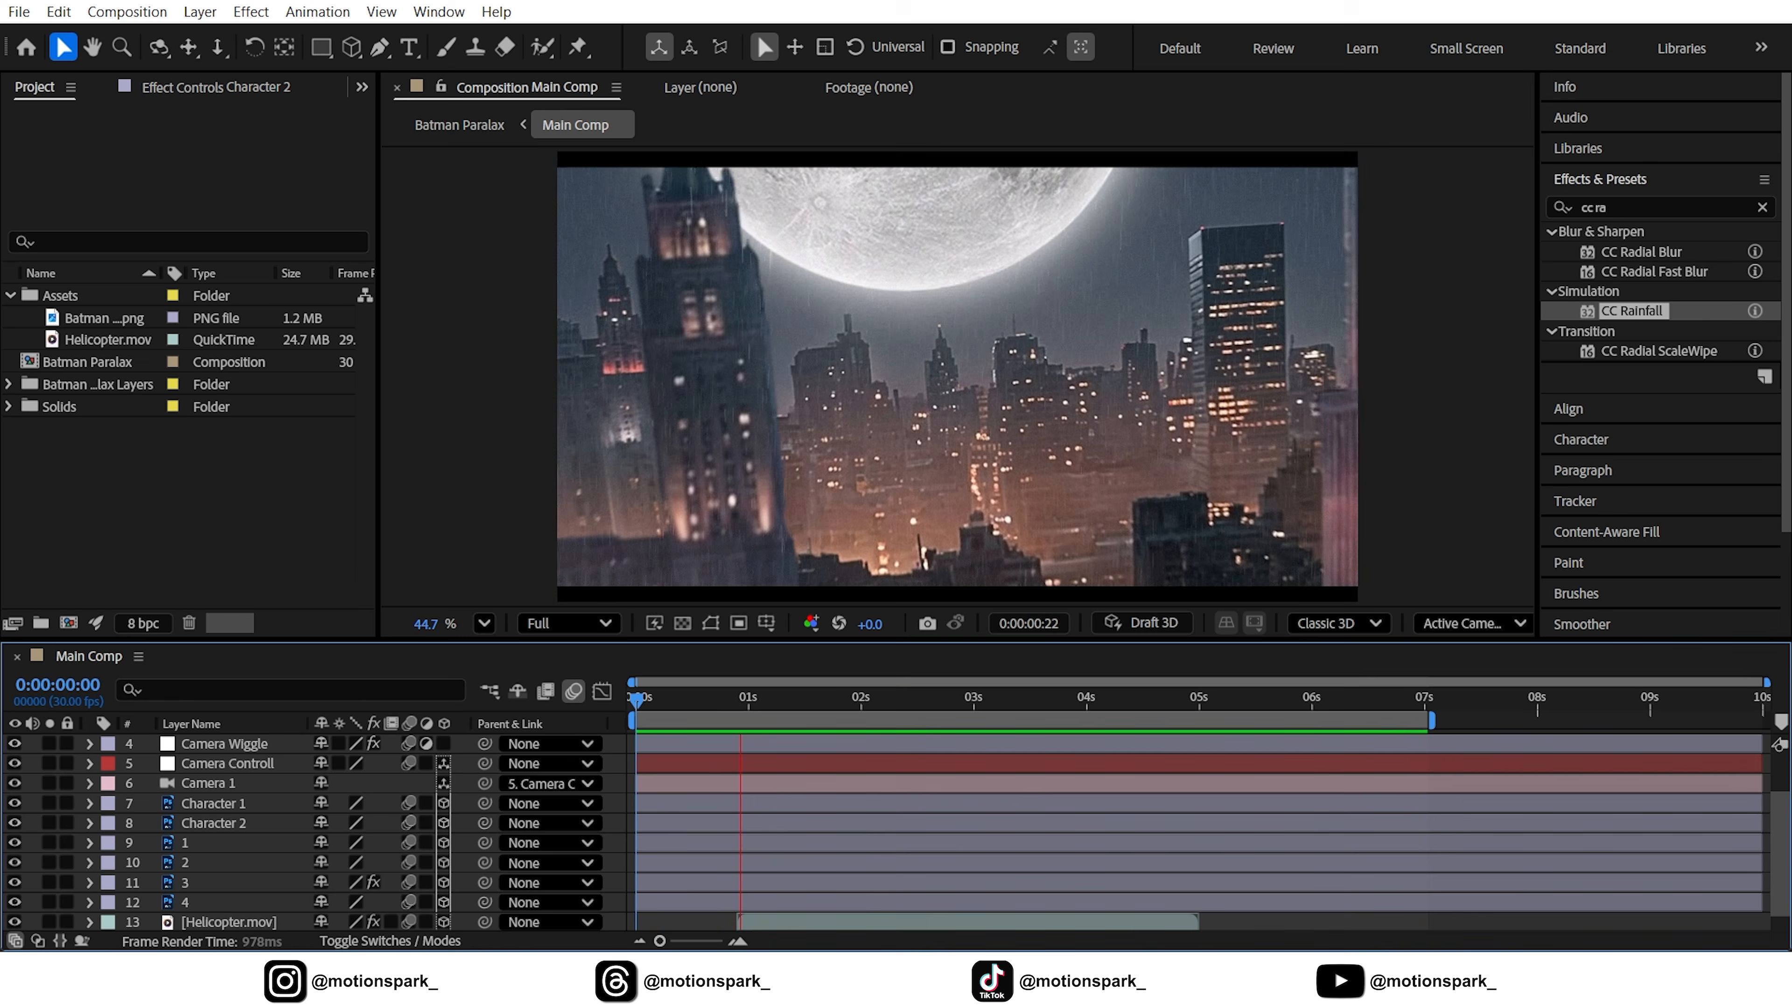